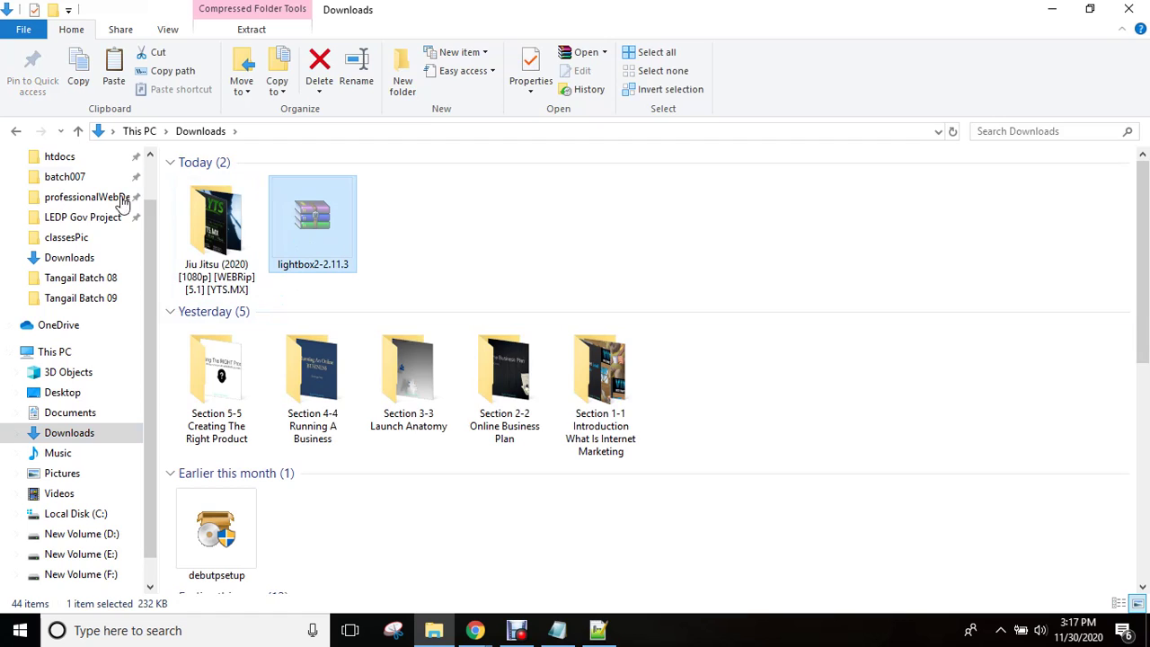
# - Paste the copied lightbox2-2.11.3 archive into the Tangail Batch 09 folder and extract it into its own lightbox2-2.11.3 folder
pyautogui.click(15, 132)
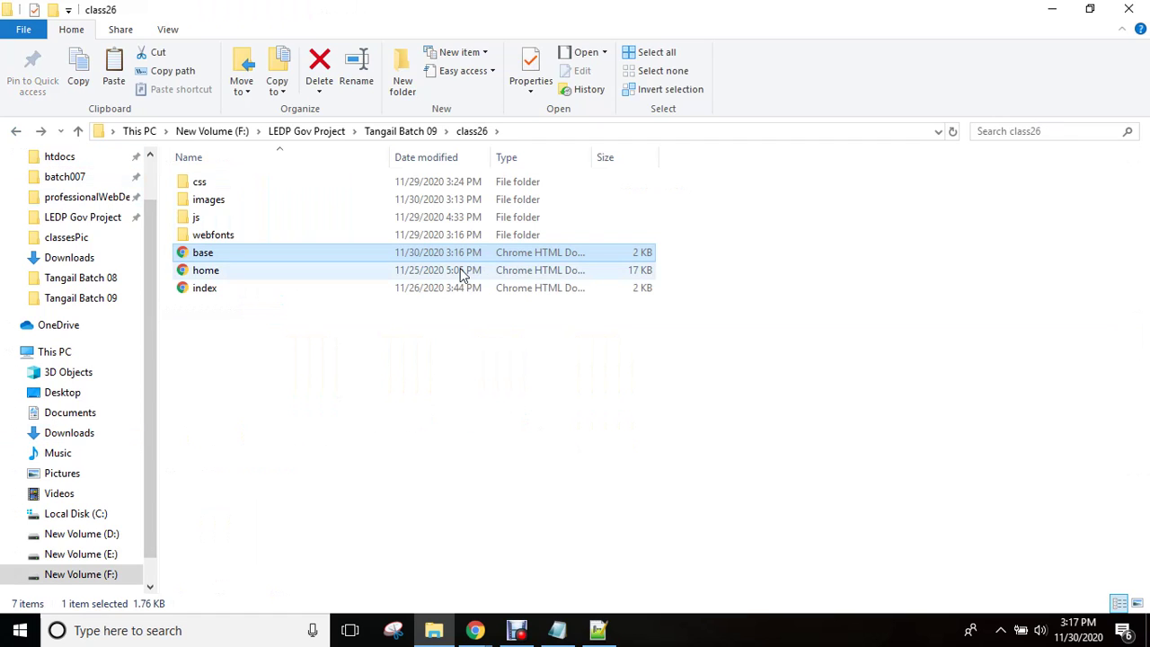
pyautogui.click(406, 136)
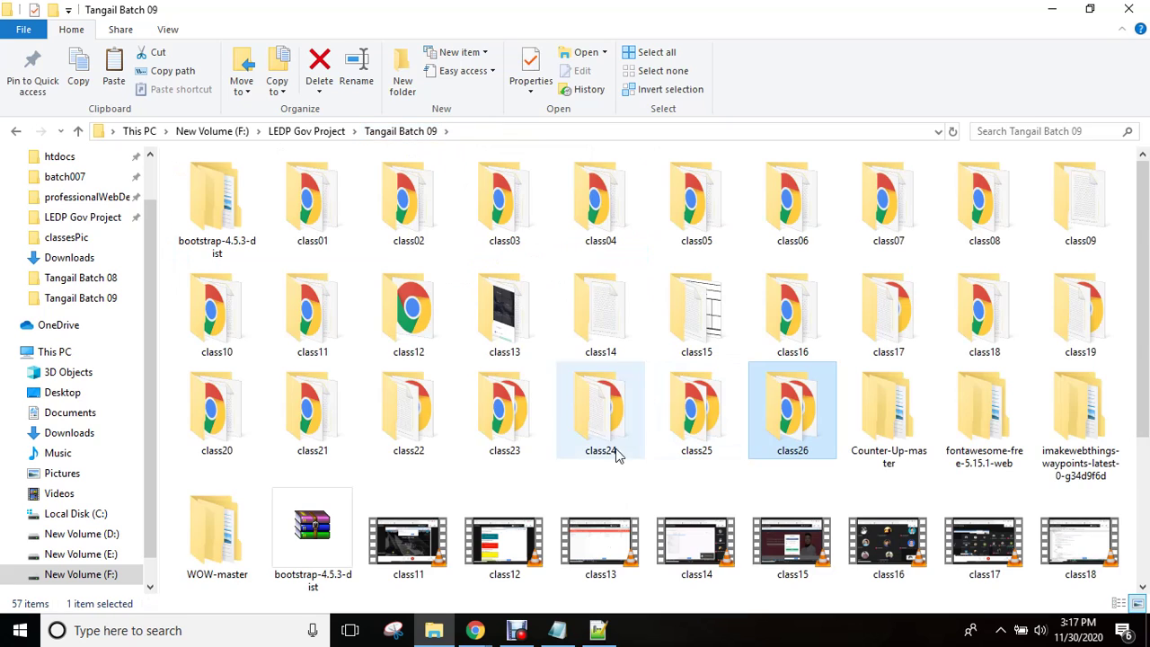
pyautogui.click(607, 476)
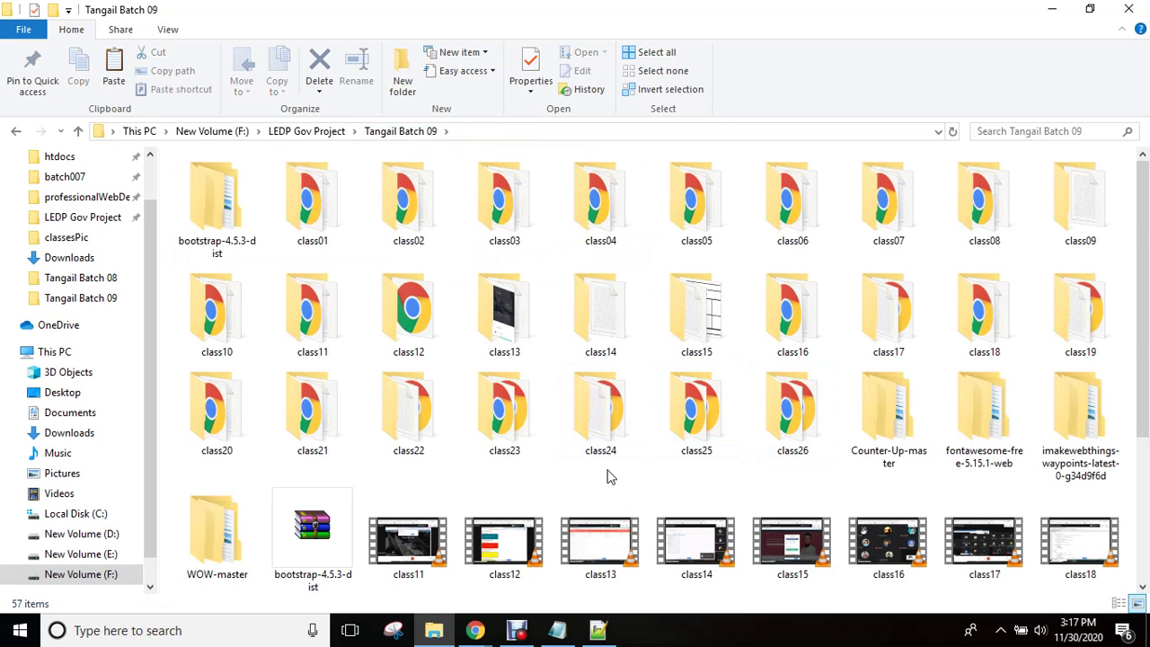
pyautogui.hotkey('ctrl', 'v')
pyautogui.rightClick(880, 496)
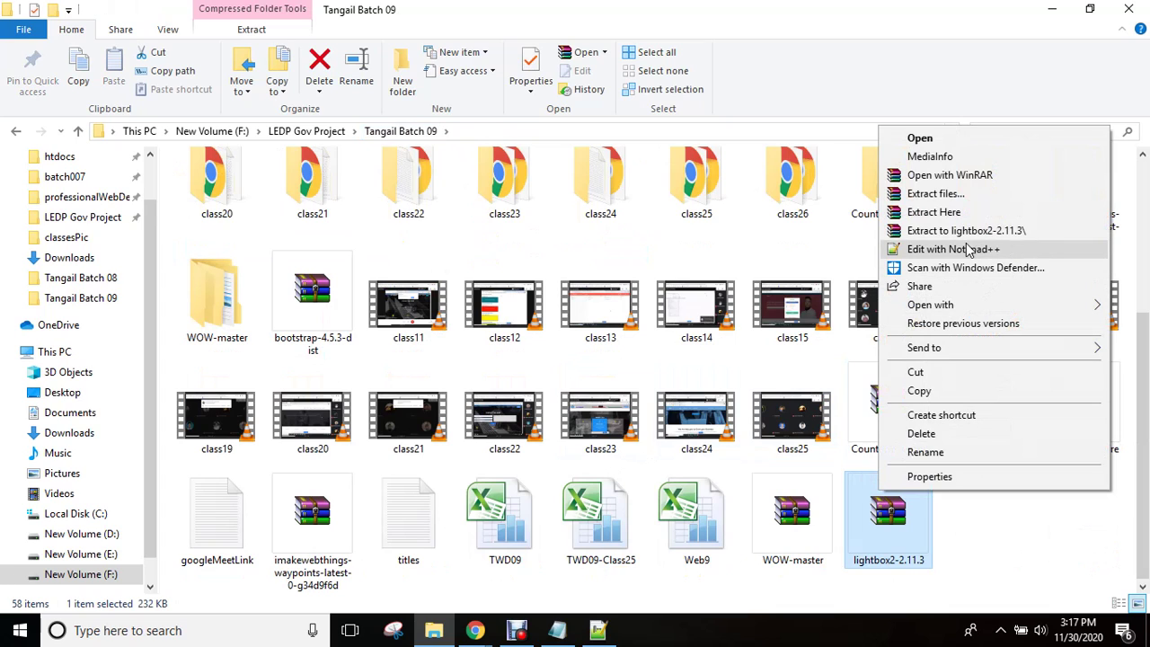
pyautogui.click(970, 230)
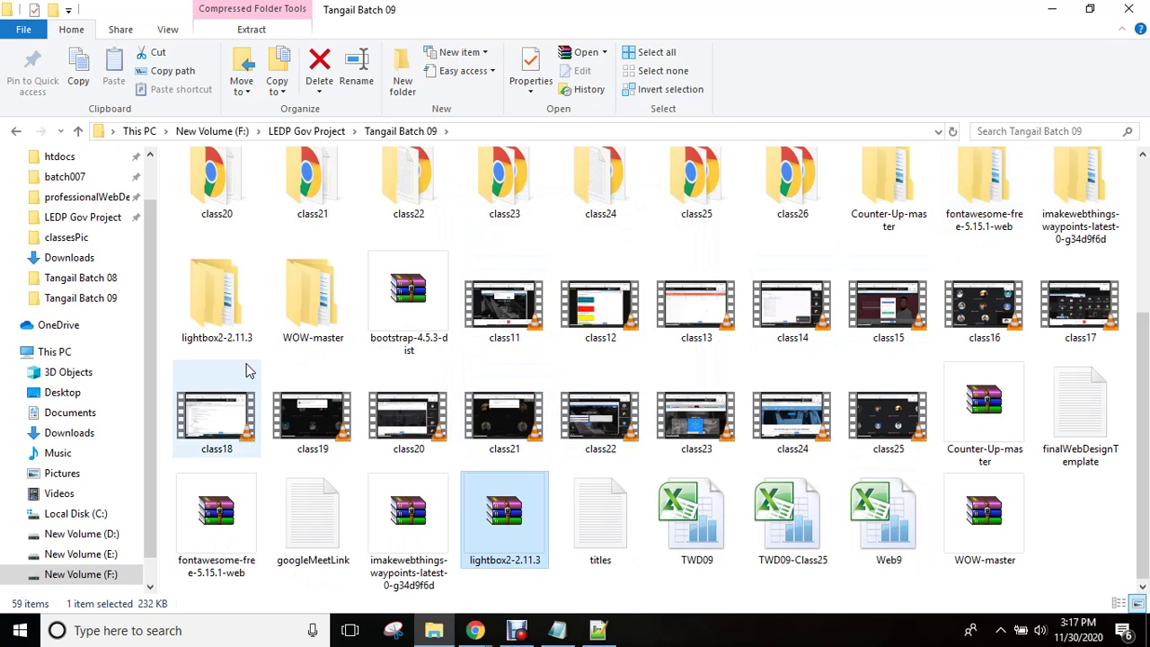
# - View the index page from the examples folder of the extracted lightbox2-2.11.3 package in the browser, and close its tab
pyautogui.doubleClick(208, 322)
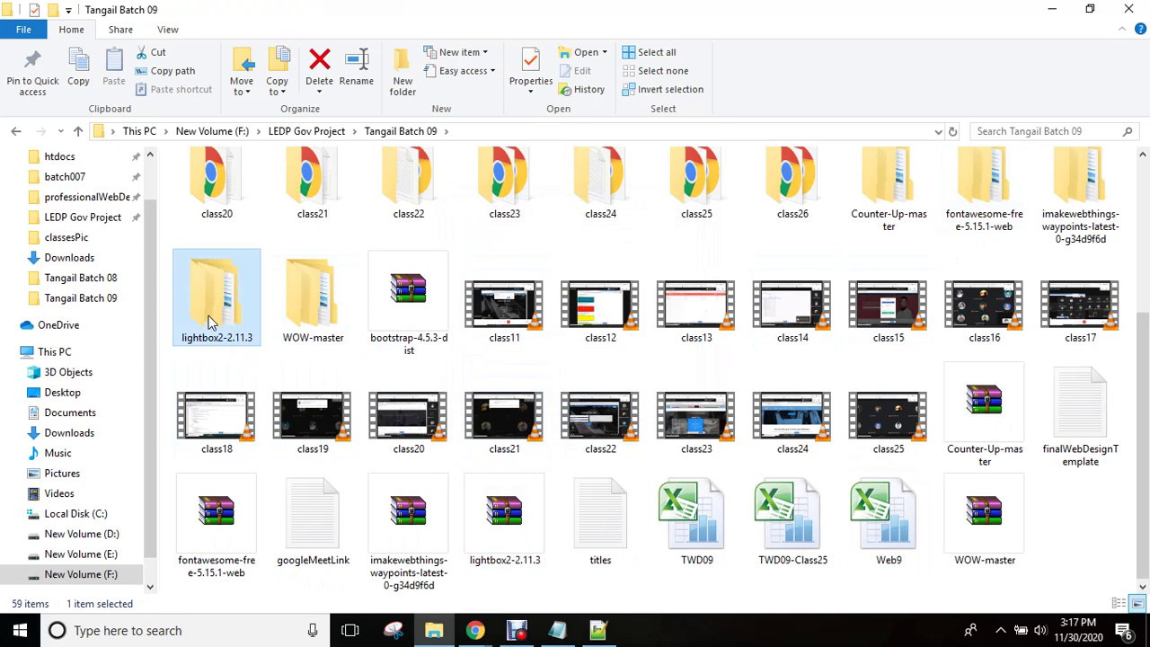
pyautogui.doubleClick(286, 182)
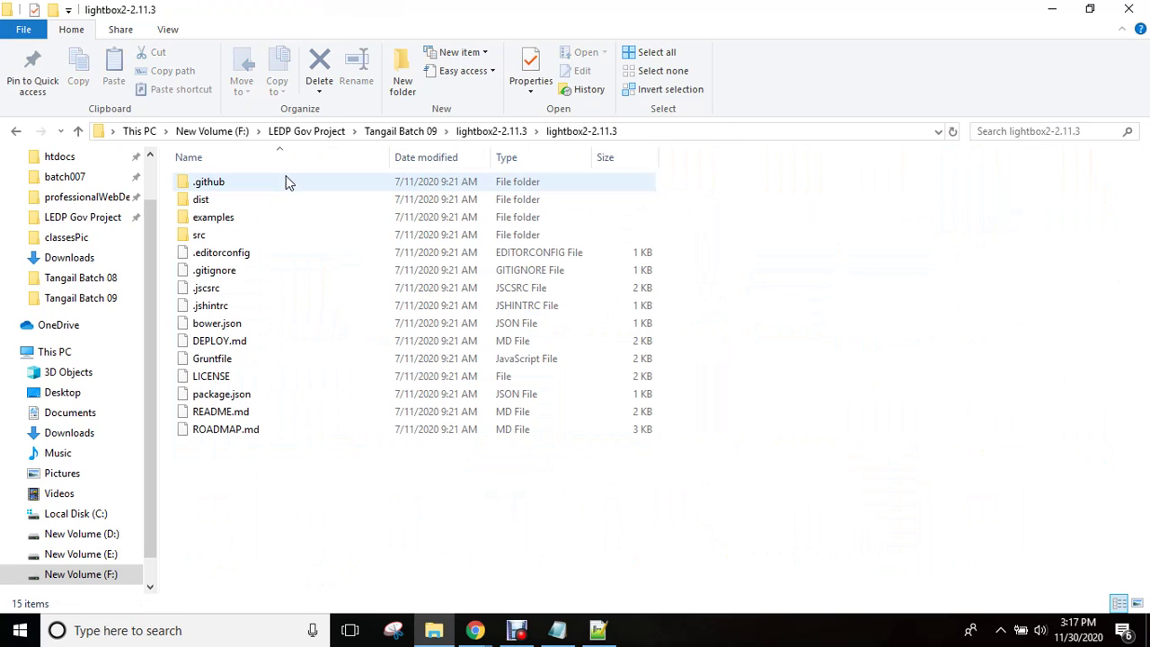
pyautogui.doubleClick(255, 219)
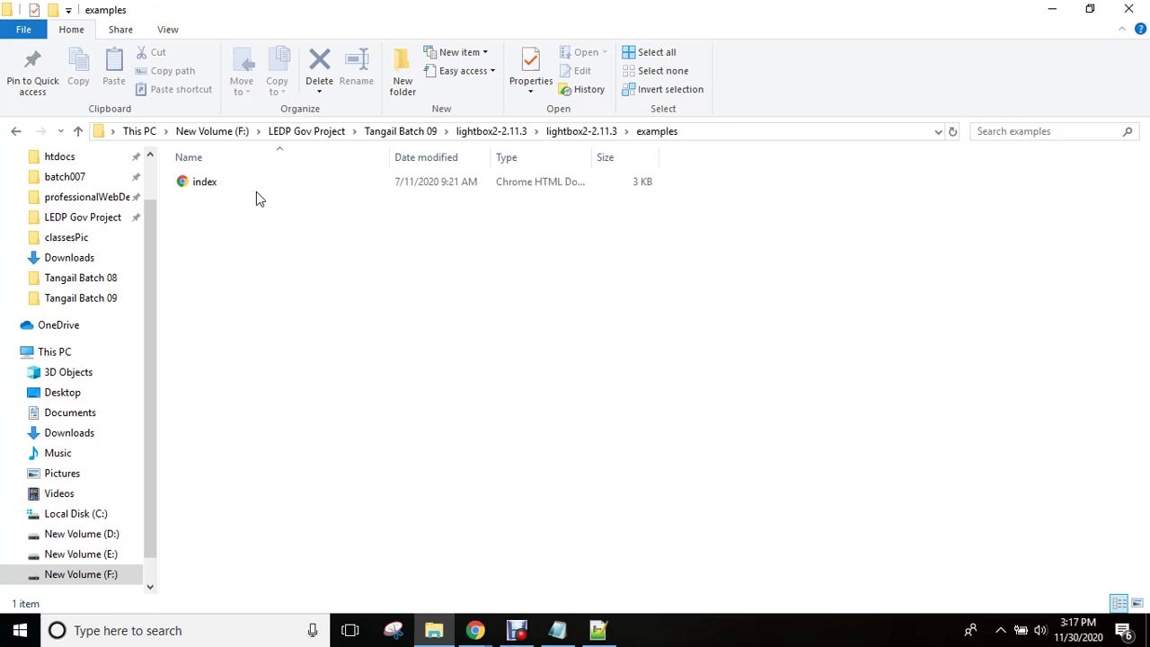
pyautogui.doubleClick(262, 196)
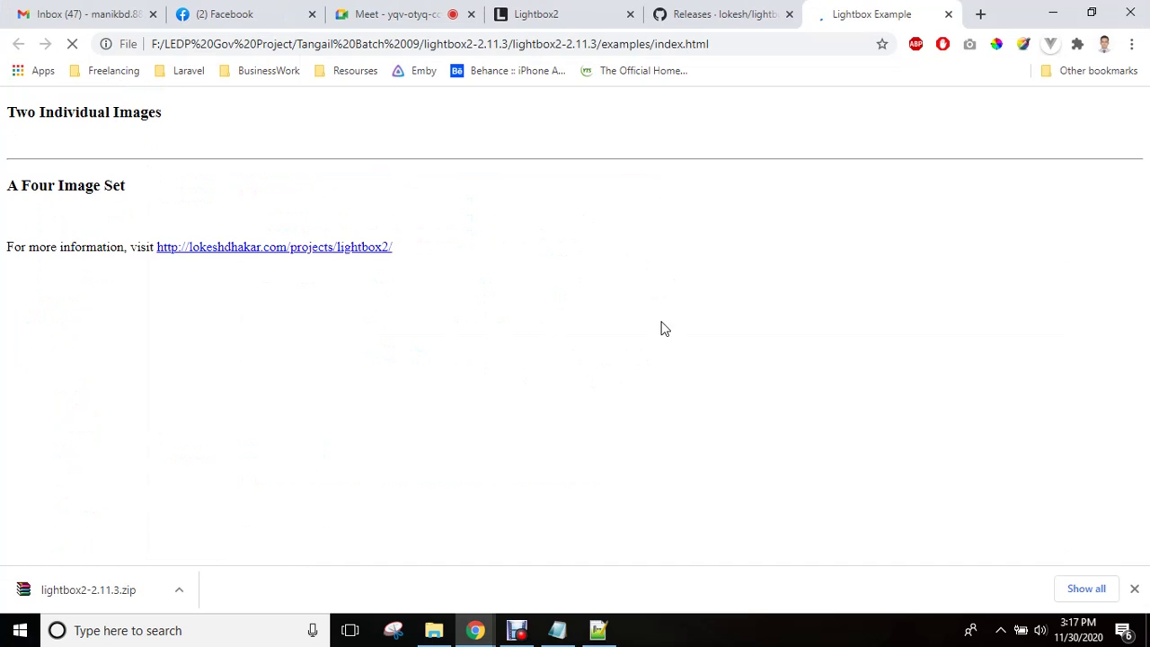
pyautogui.click(948, 14)
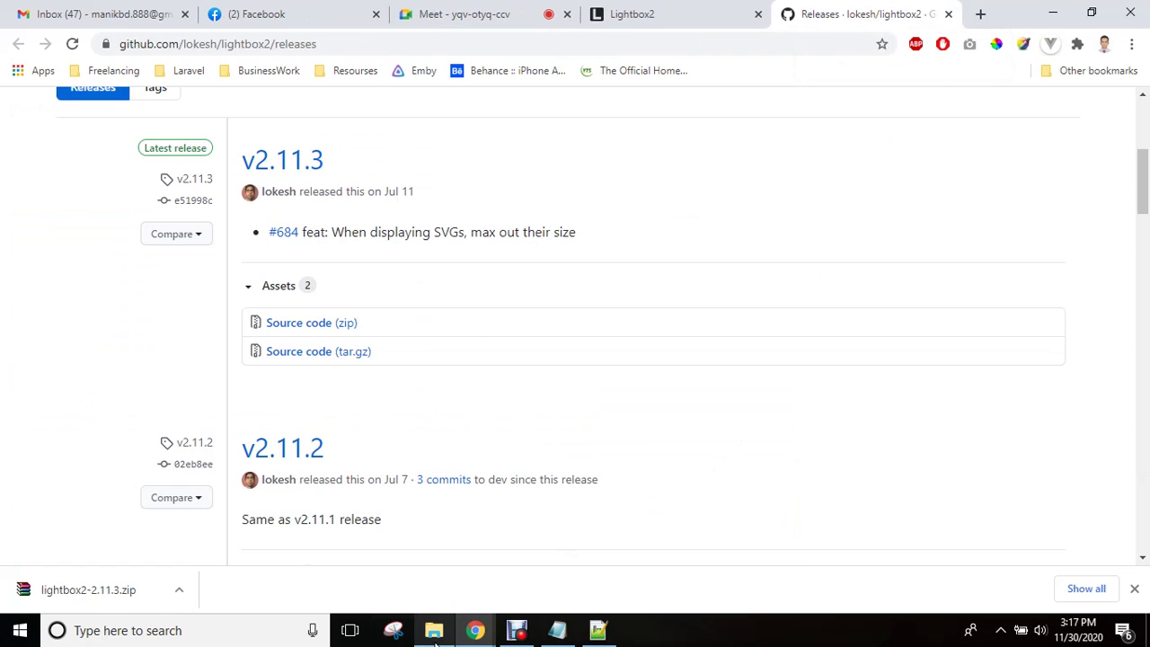
# - Return to File Explorer and copy the lightbox.min stylesheet from the dist/css folder of the lightbox2-2.11.3 package
pyautogui.click(421, 629)
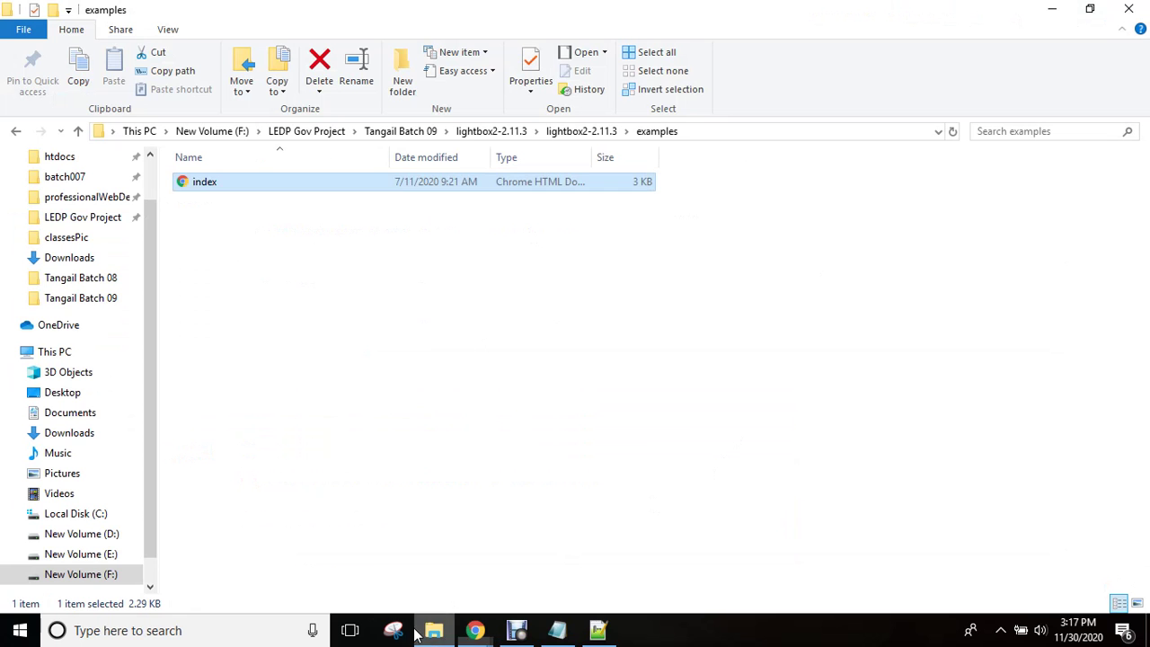
pyautogui.click(593, 133)
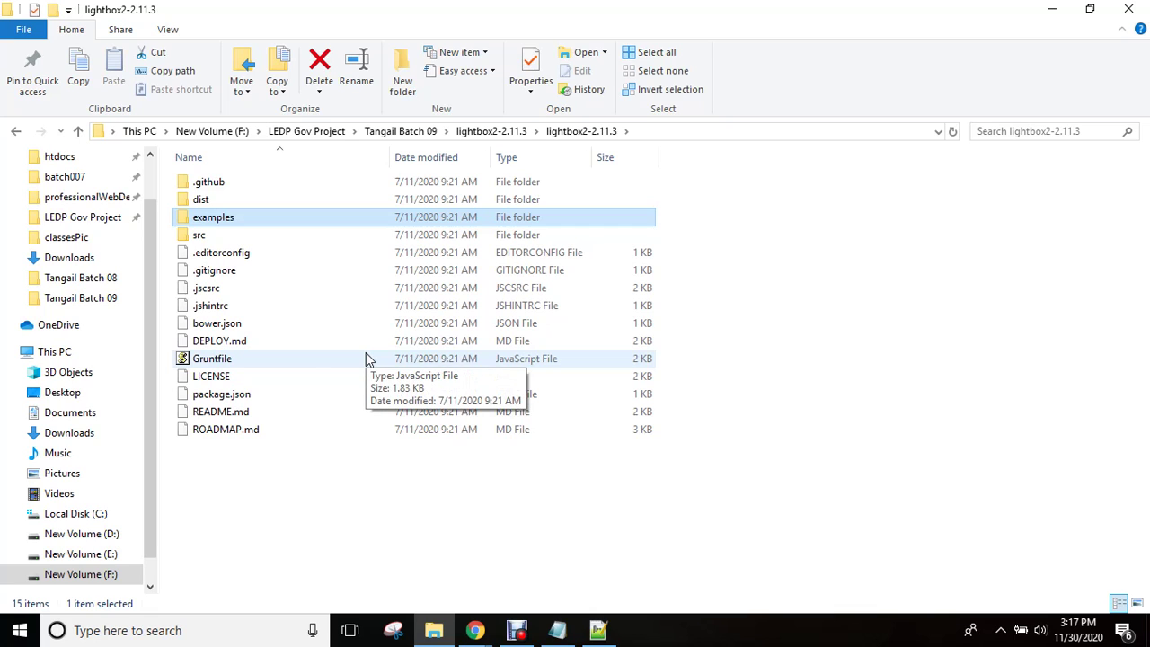
pyautogui.doubleClick(216, 201)
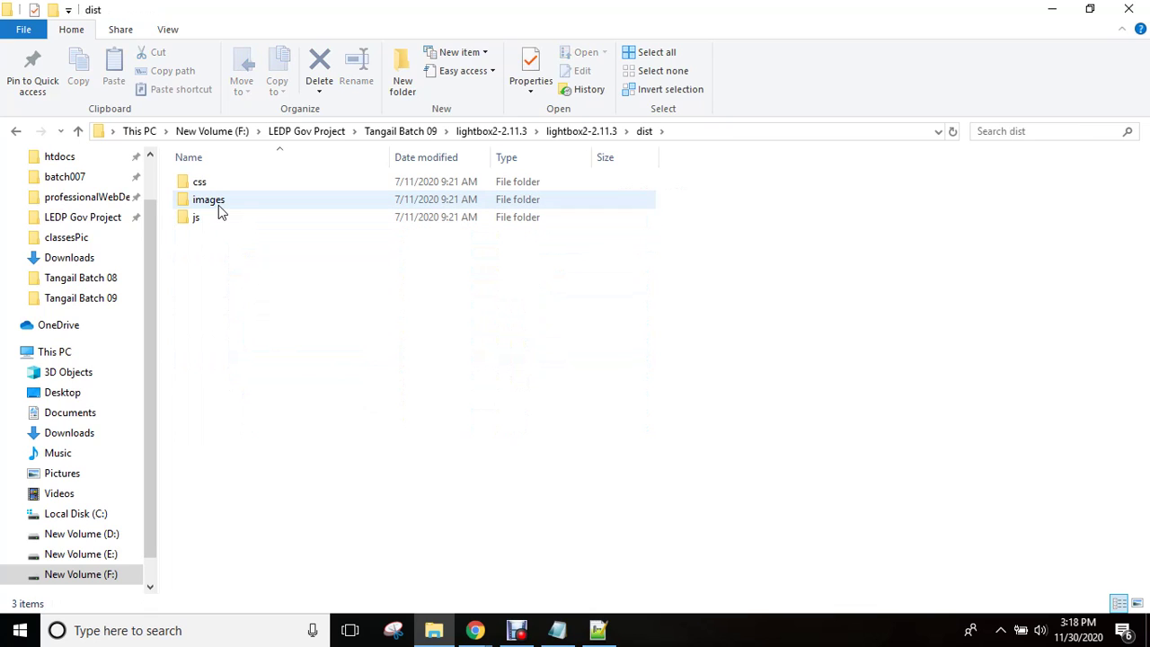
pyautogui.doubleClick(230, 183)
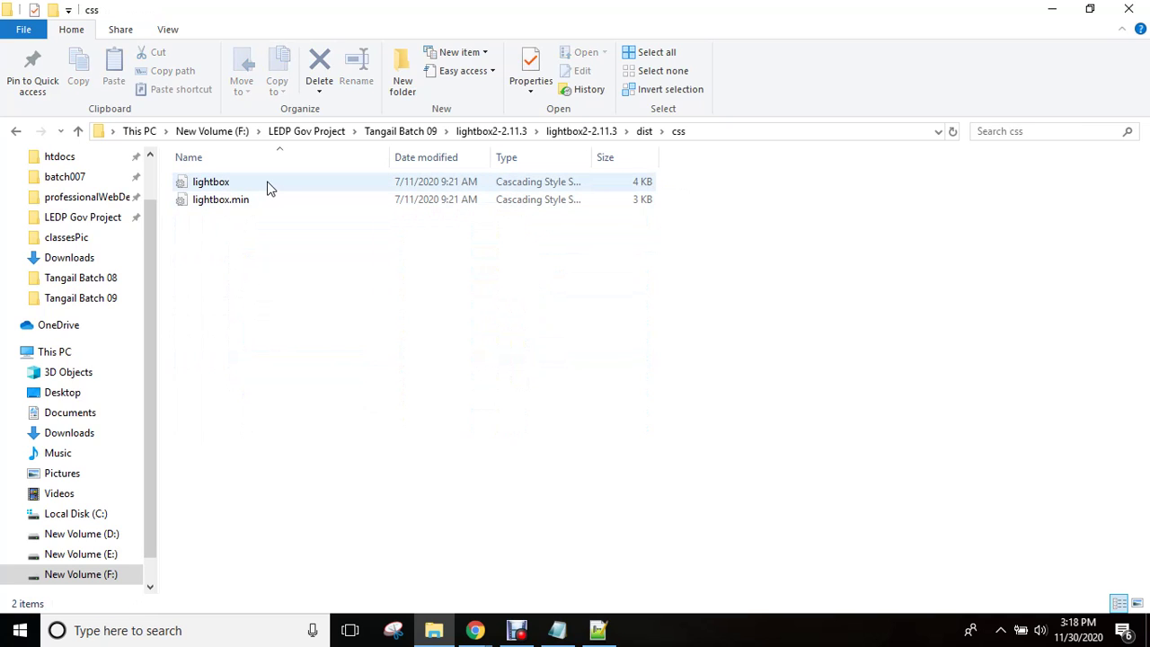
pyautogui.click(267, 184)
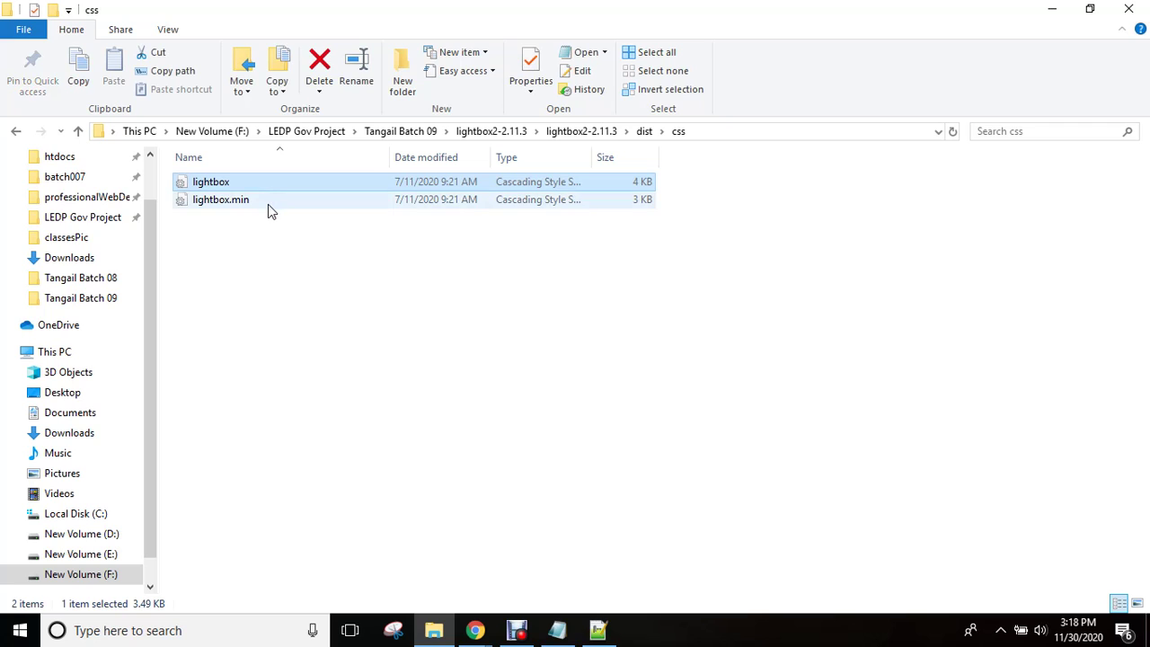
pyautogui.click(268, 204)
pyautogui.click(279, 184)
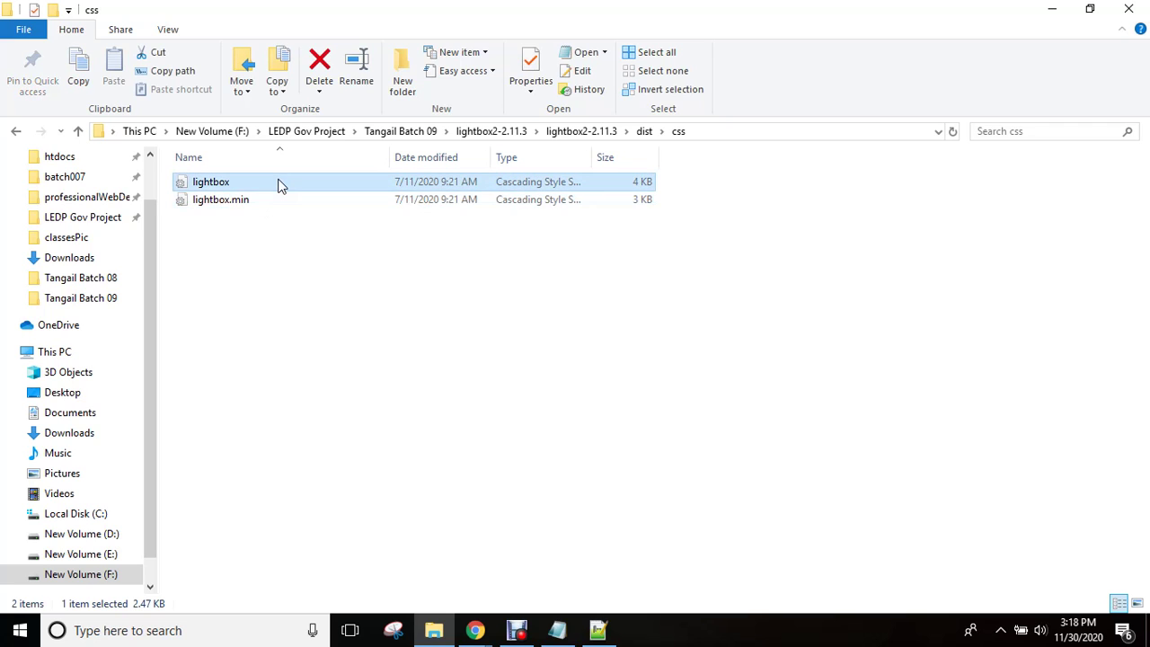
pyautogui.click(280, 204)
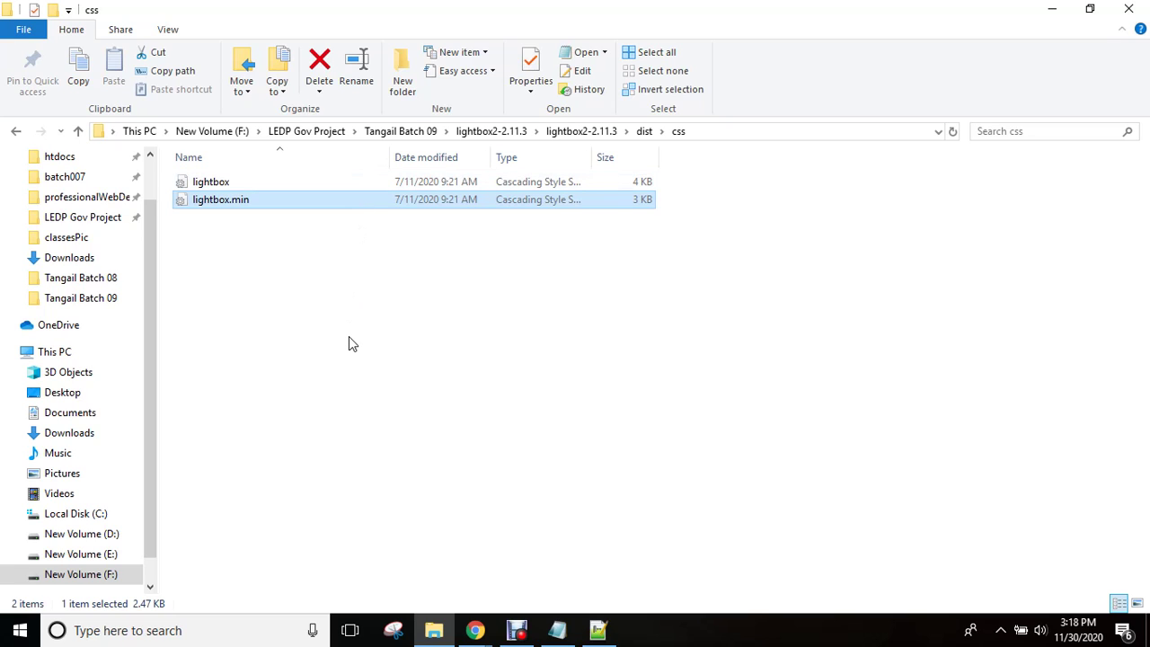
pyautogui.hotkey('ctrl', 'c')
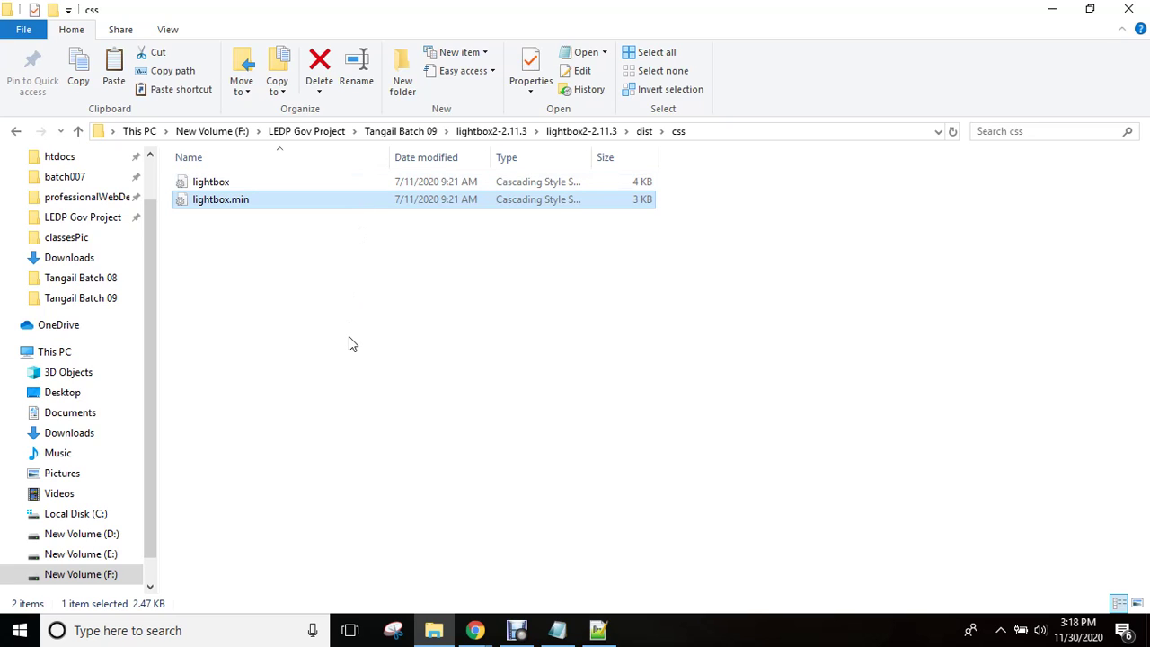
# - Paste the copied stylesheet into the css folder of the class26 project
pyautogui.click(401, 131)
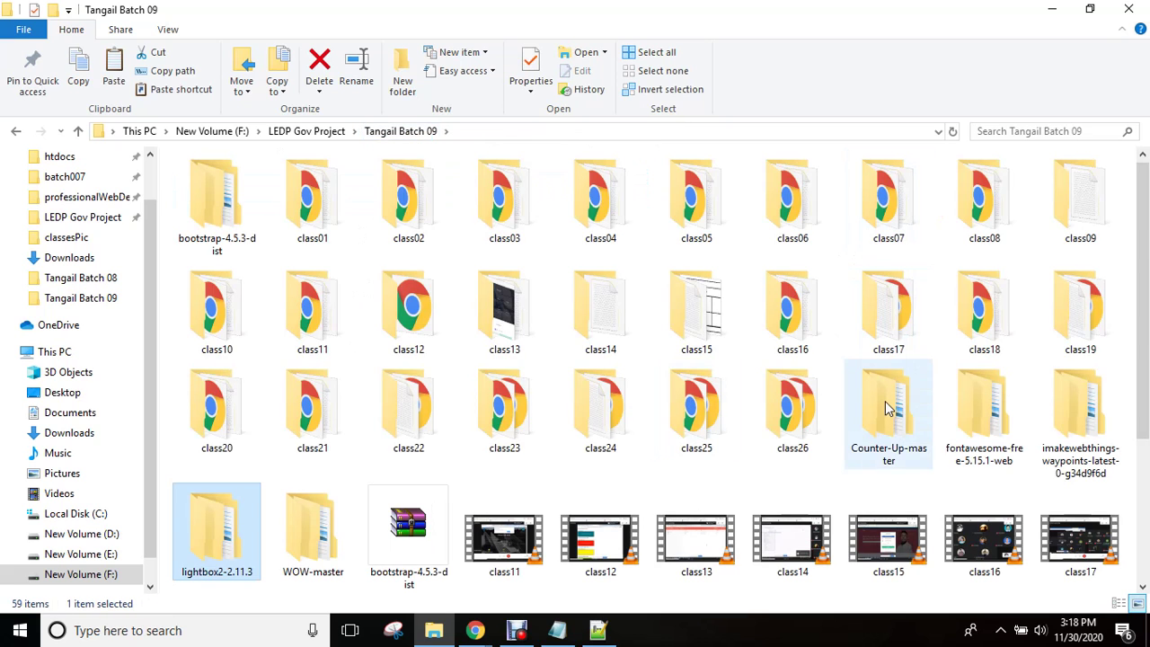
pyautogui.doubleClick(800, 411)
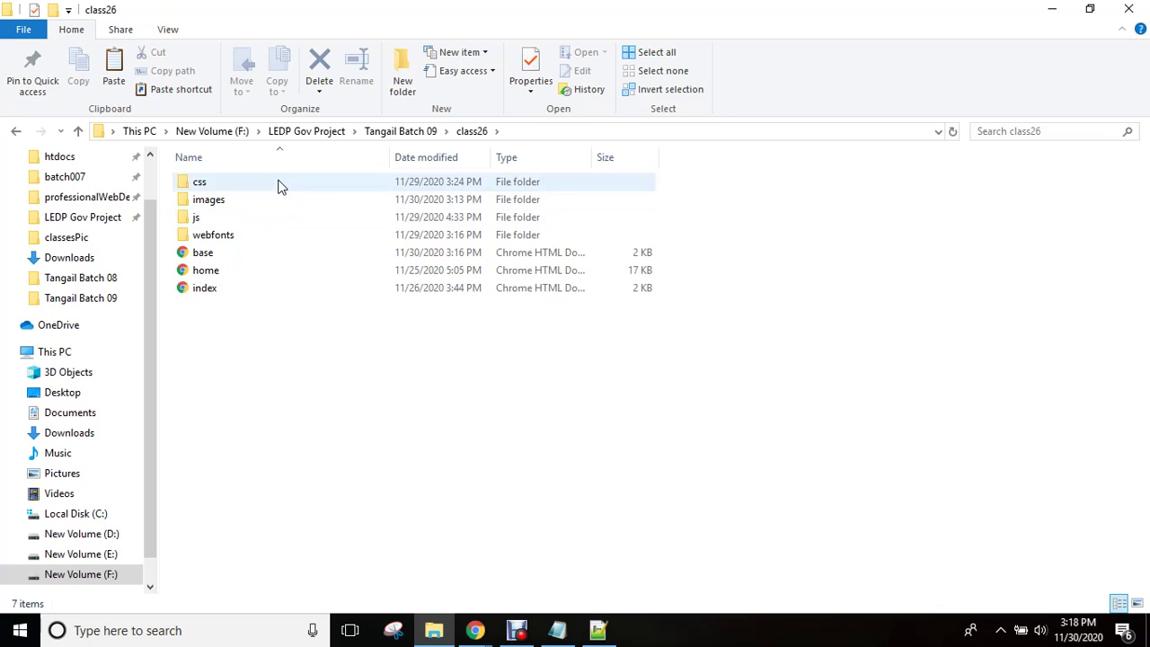
pyautogui.doubleClick(284, 181)
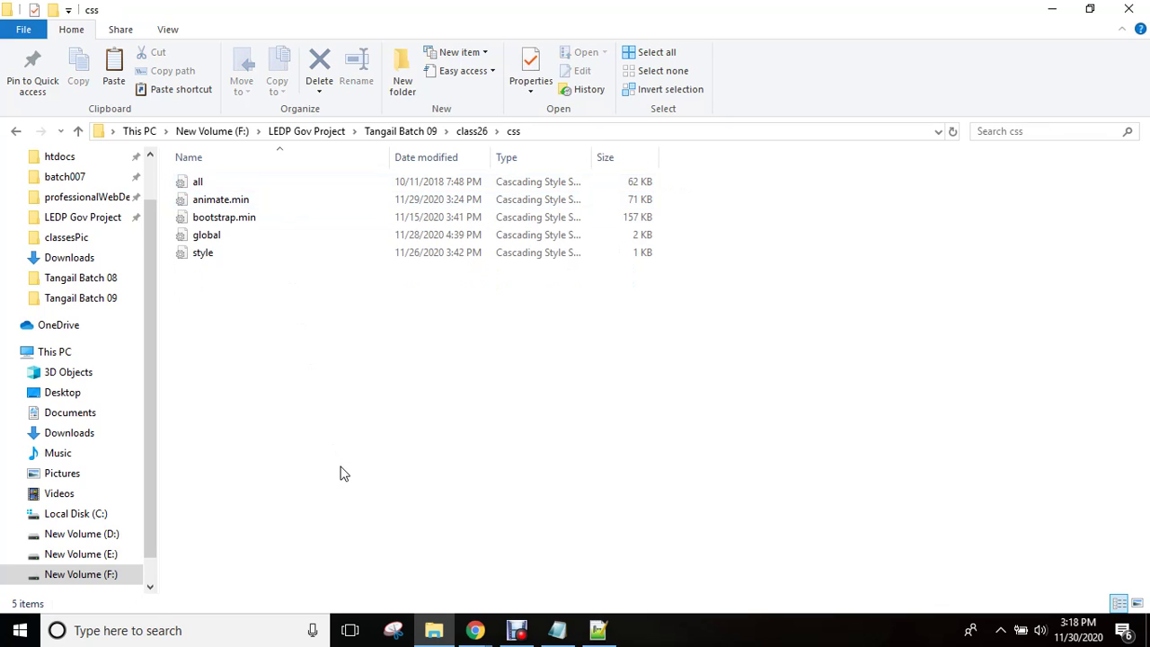
pyautogui.hotkey('ctrl', 'v')
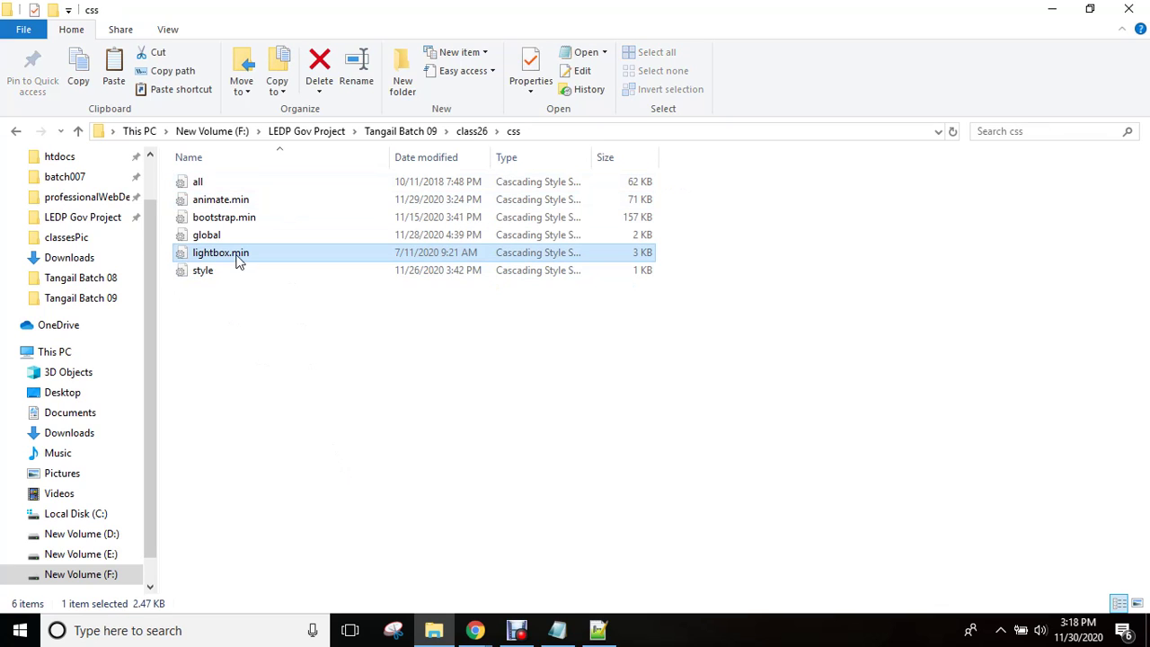
# - Switch to Notepad++ and change the LightBox CSS link in base.html to css/lightbox.min.css
pyautogui.click(597, 630)
pyautogui.moveTo(1139, 359); pyautogui.dragTo(1145, 247)
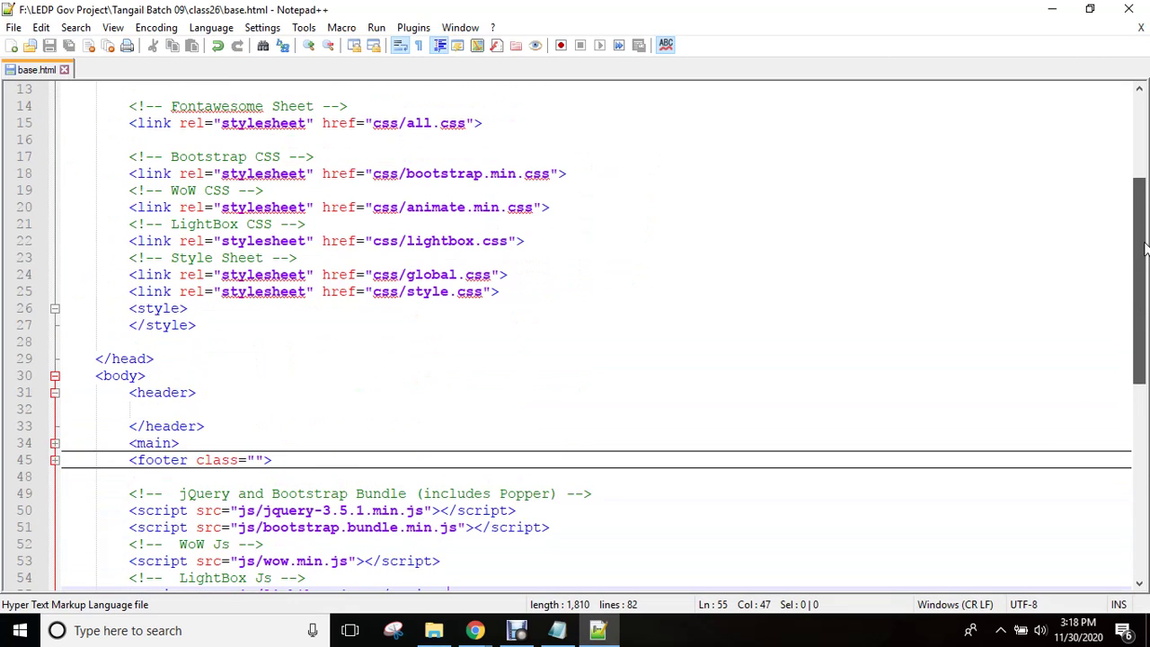
pyautogui.click(479, 241)
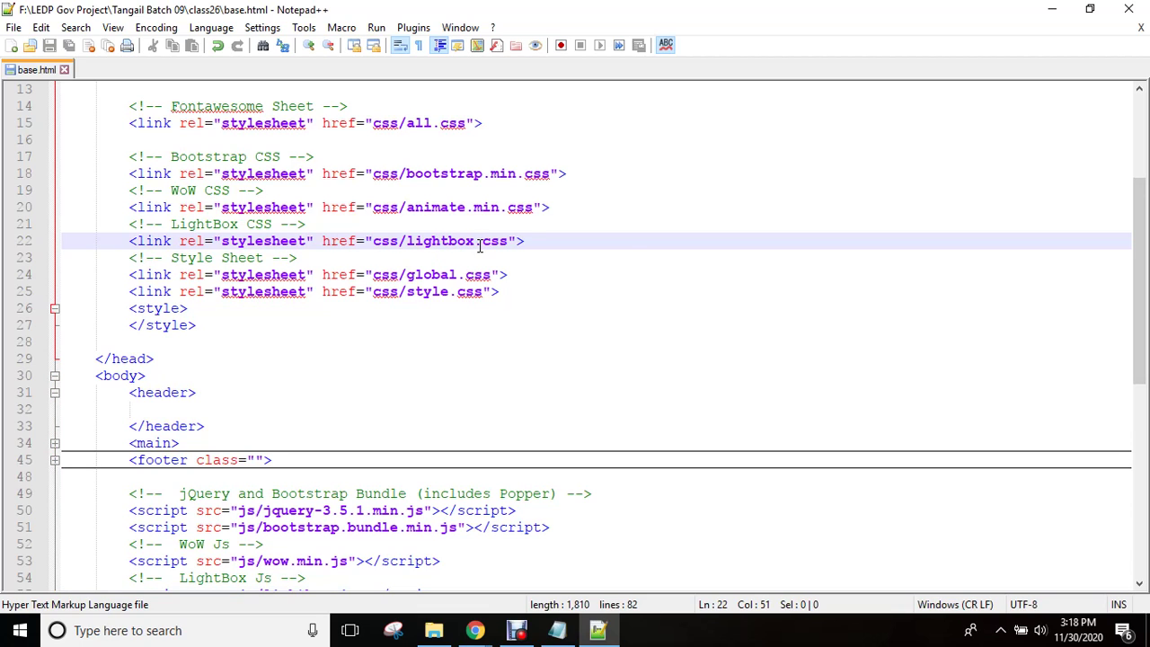
pyautogui.write('min.')
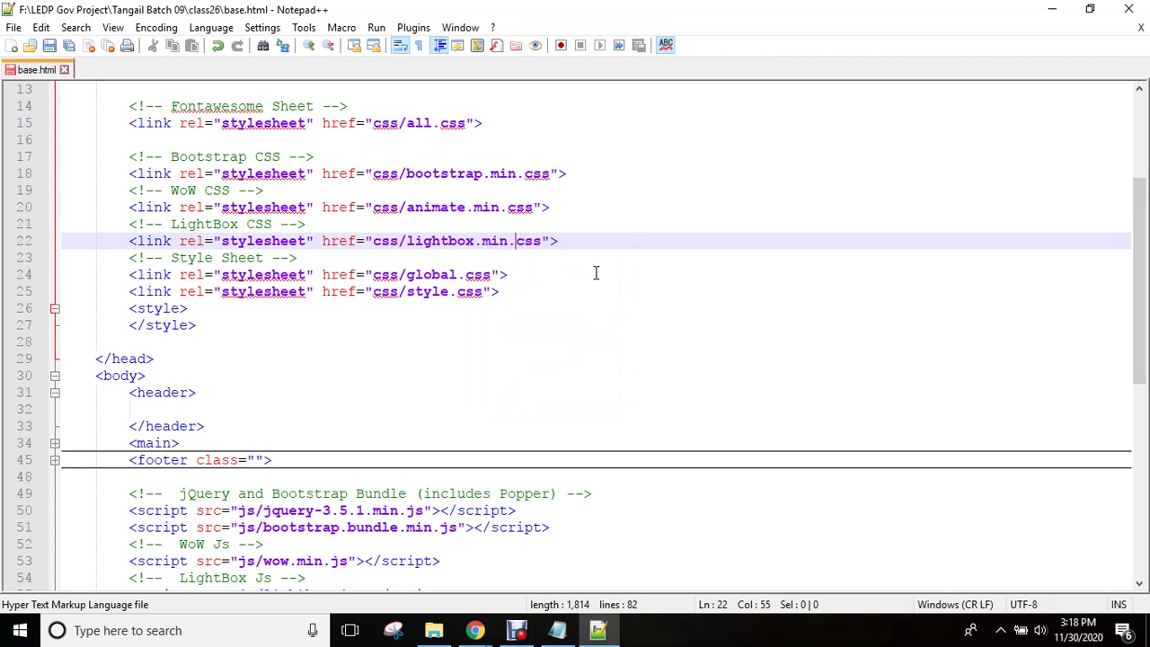
# - Return to File Explorer and open the dist/js folder of the lightbox2-2.11.3 package in Tangail Batch 09
pyautogui.click(434, 630)
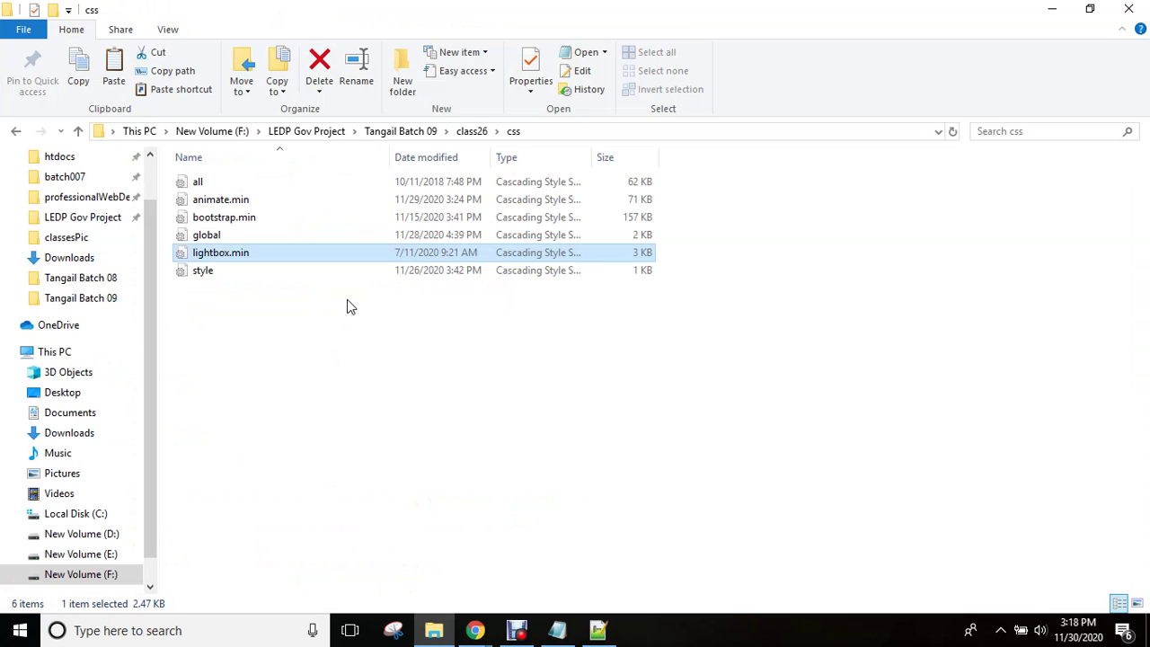
pyautogui.click(421, 131)
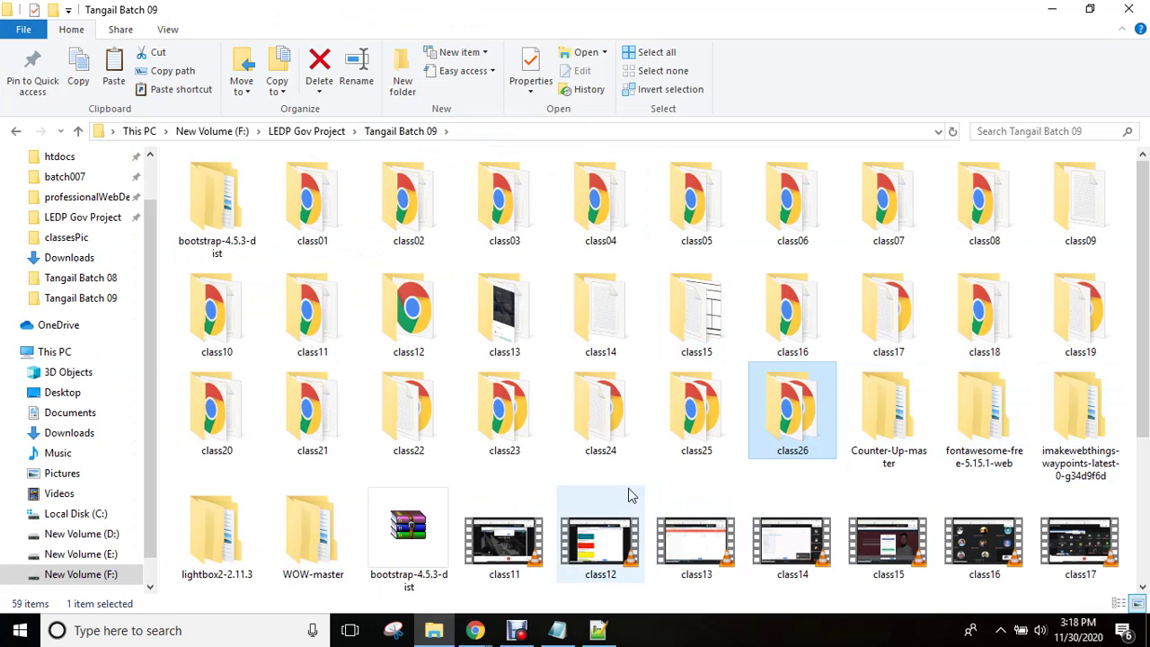
pyautogui.doubleClick(222, 549)
pyautogui.doubleClick(238, 196)
pyautogui.doubleClick(239, 200)
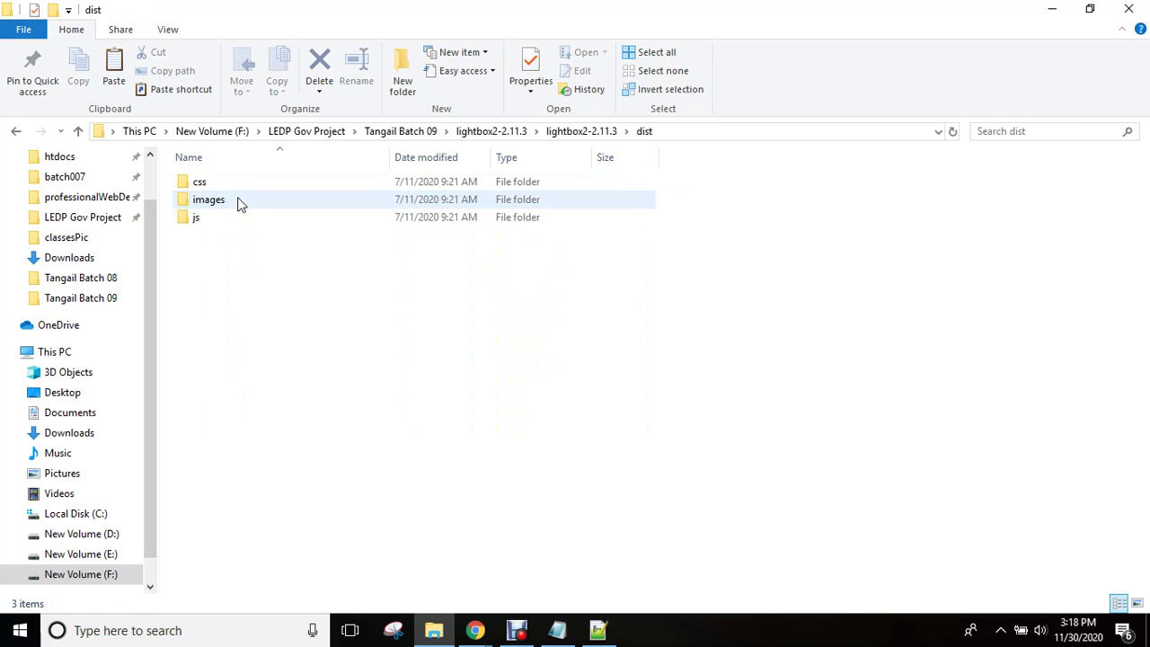
pyautogui.doubleClick(225, 219)
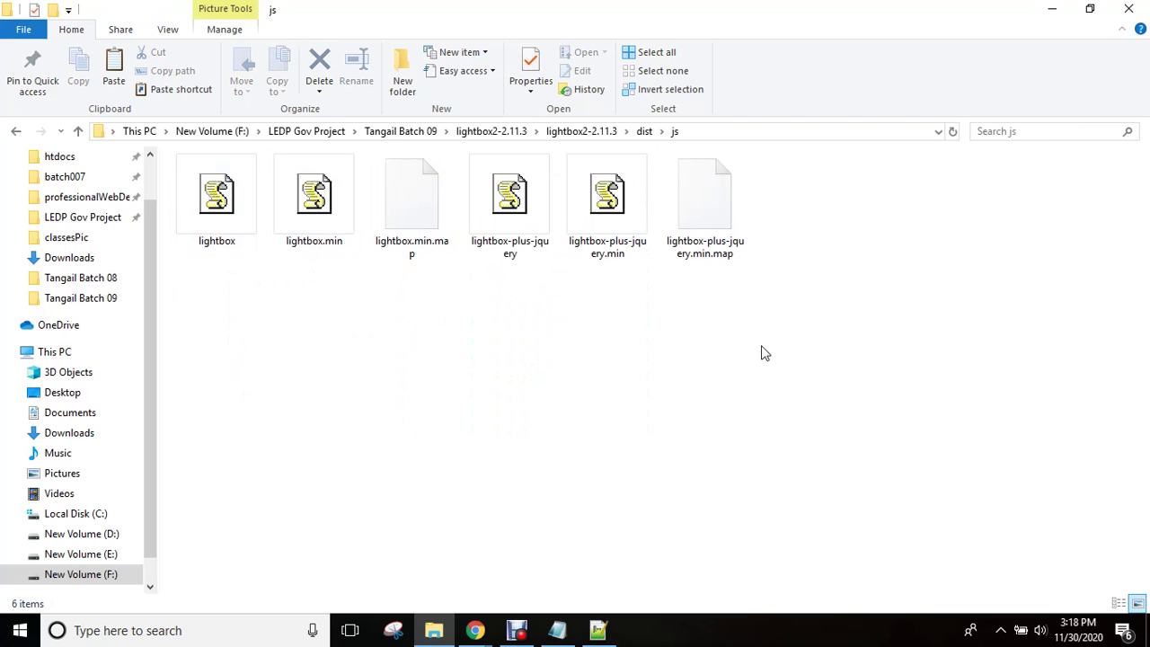
# - List the js files with details, widen the Name column, and select lightbox-plus-jquery.min
pyautogui.click(1118, 602)
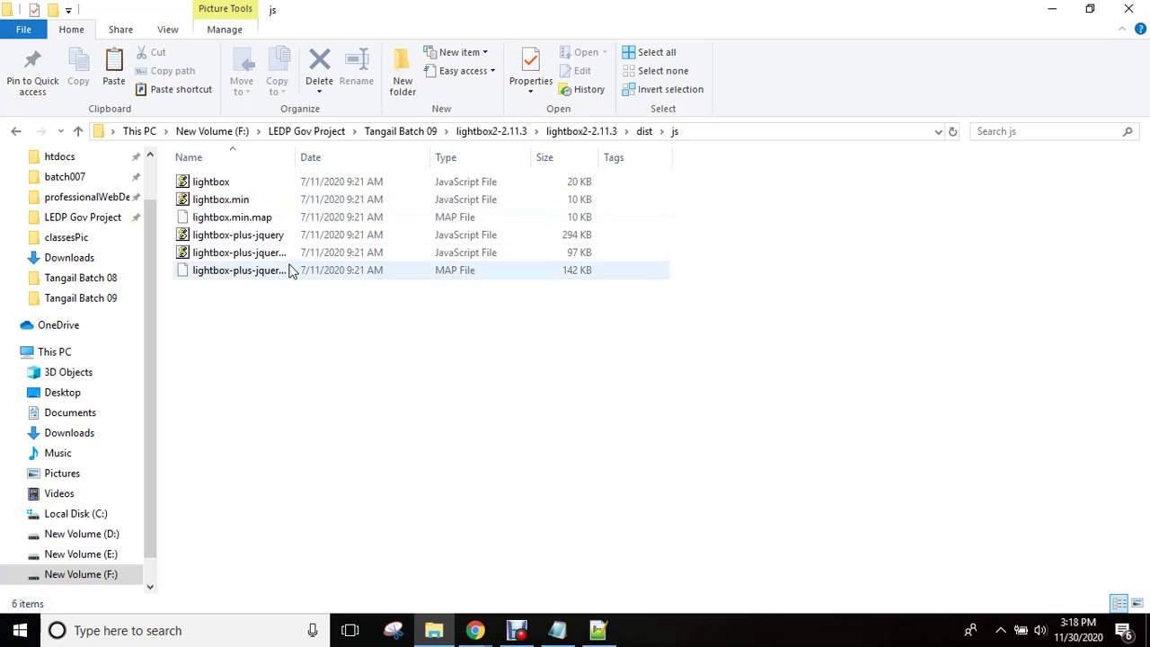
pyautogui.moveTo(294, 155); pyautogui.dragTo(331, 155)
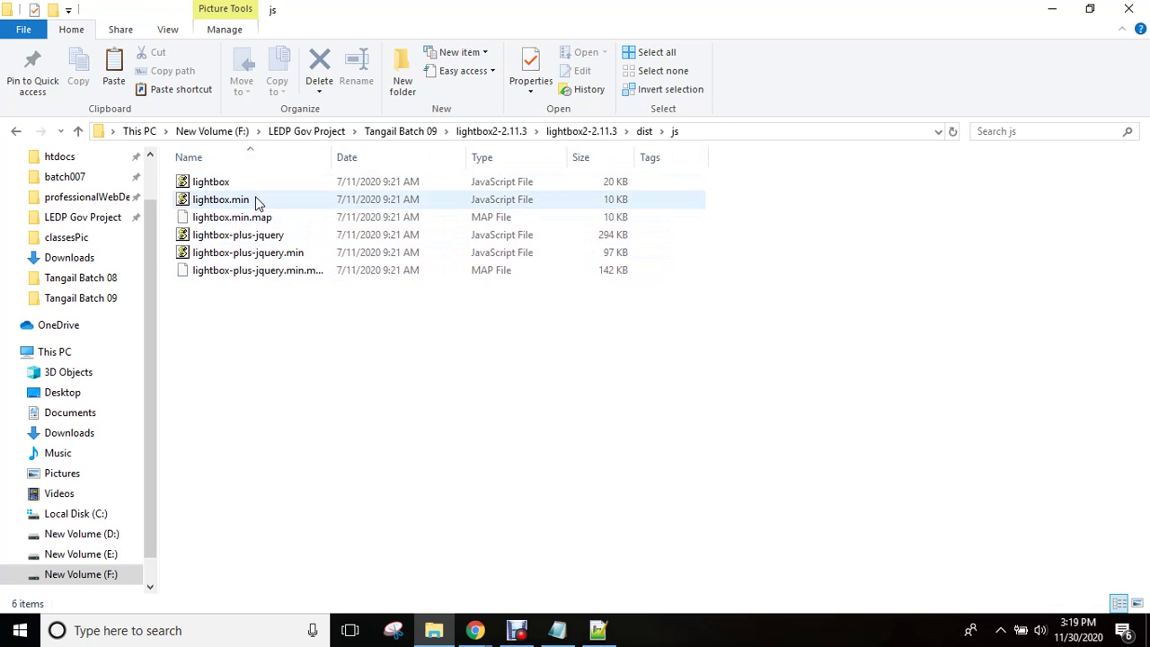
pyautogui.click(266, 260)
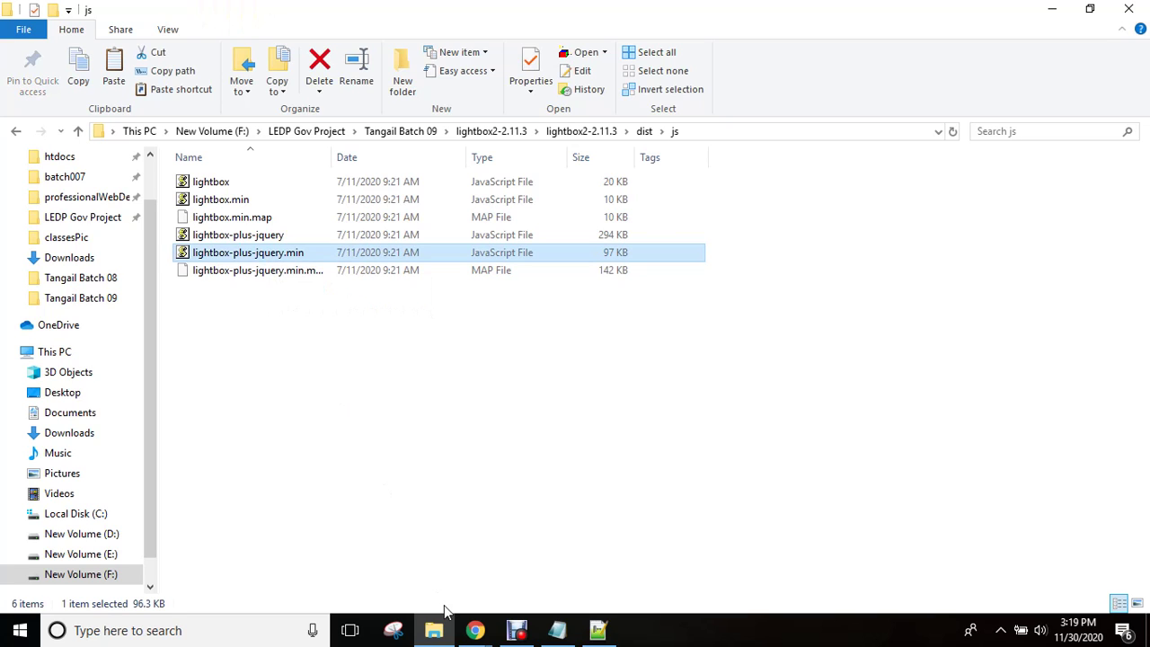
# - Switch to Chrome and read the jQuery requirements in the setup instructions on the Lightbox2 project page
pyautogui.moveTo(471, 631)
pyautogui.click(406, 561)
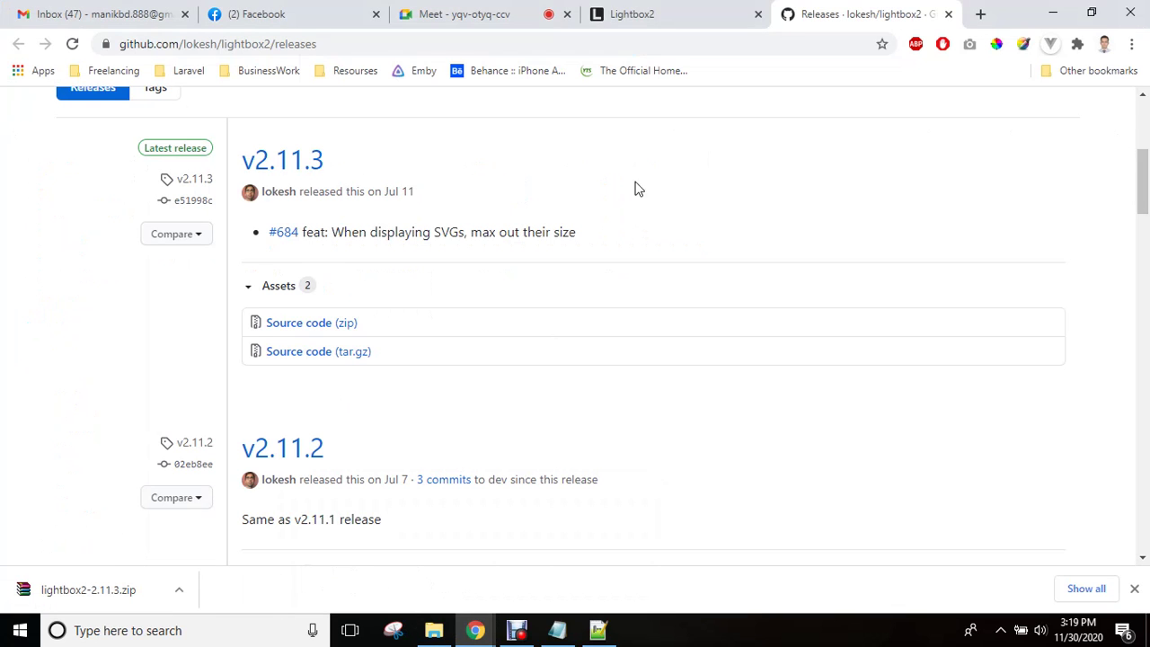
pyautogui.click(683, 16)
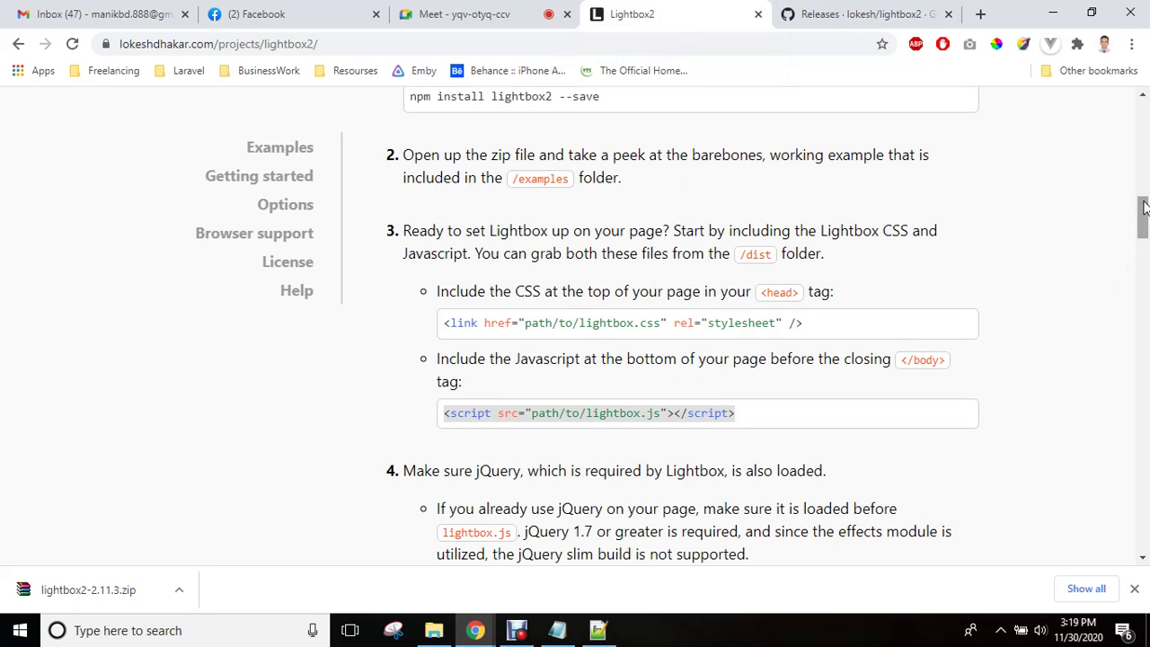
pyautogui.scroll(-2, 1140, 233)
pyautogui.scroll(-1, 1145, 220)
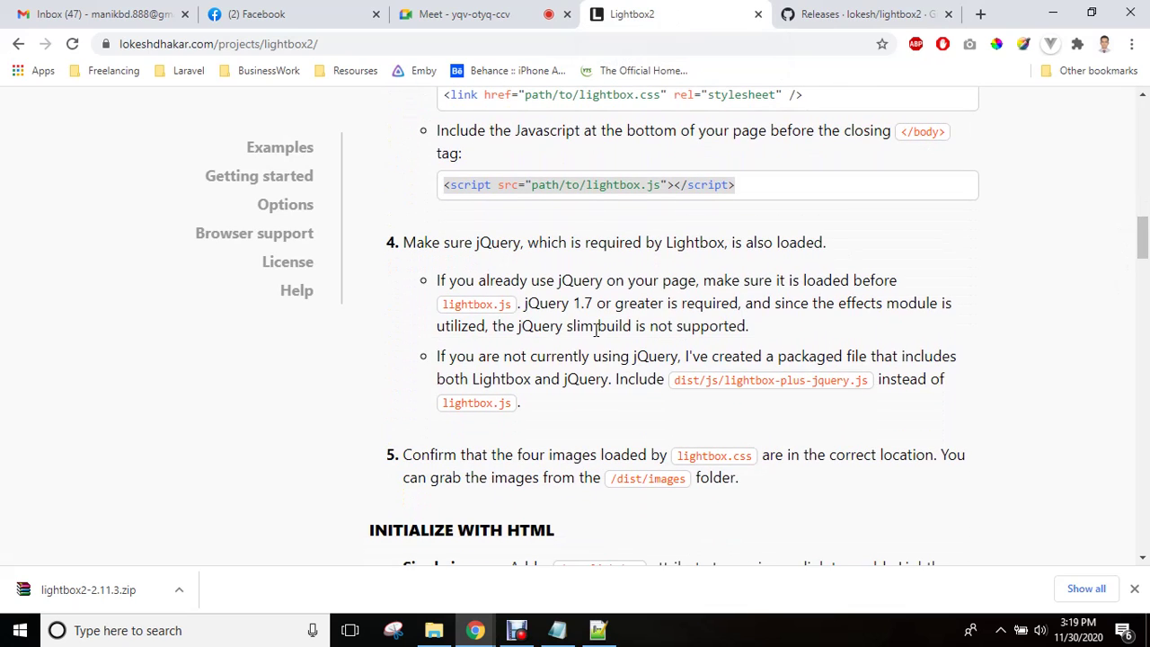
# - Read which jQuery setups Lightbox supports and when to include dist/js/lightbox-plus-jquery.js instead of lightbox.js
pyautogui.doubleClick(500, 241)
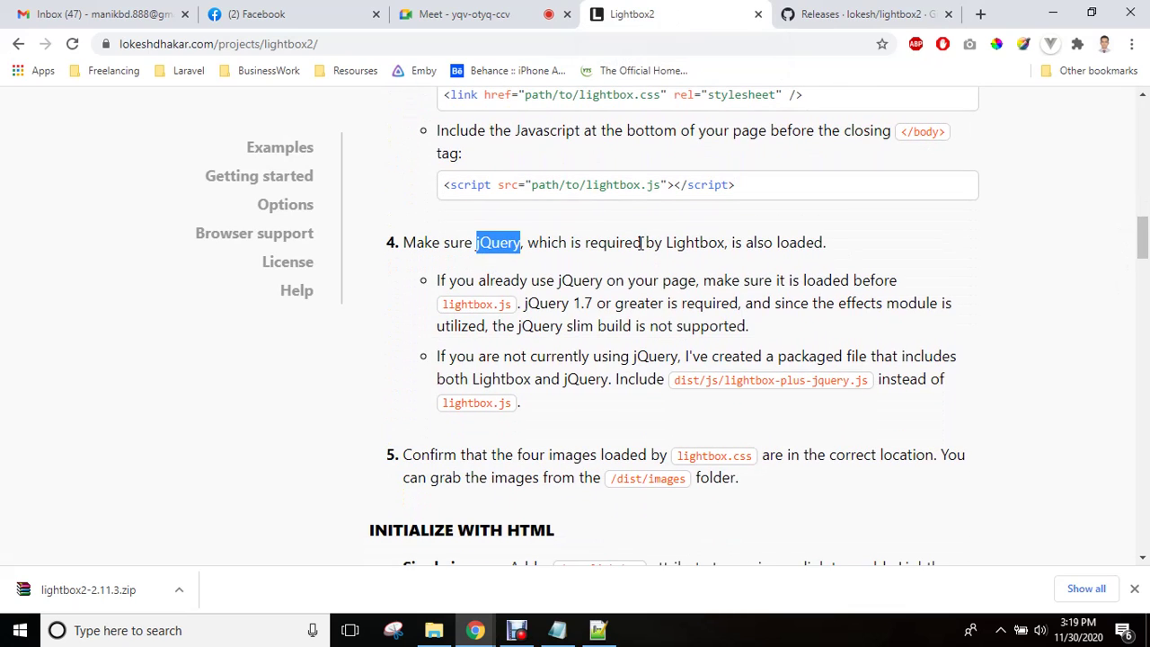
pyautogui.click(708, 249)
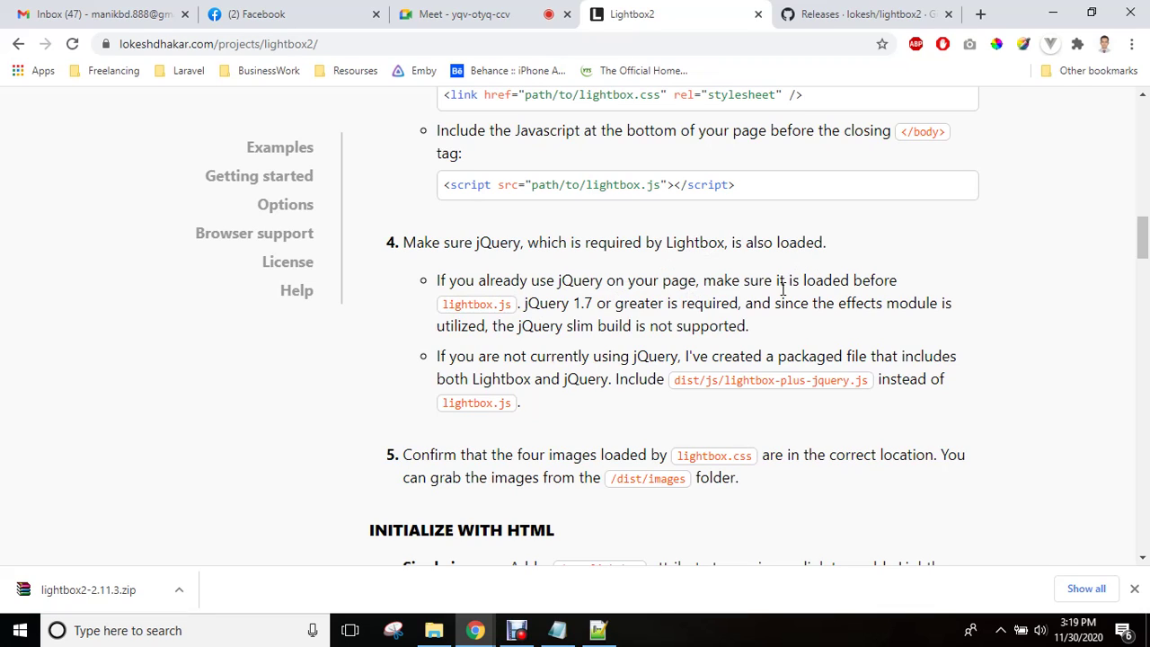
pyautogui.doubleClick(485, 304)
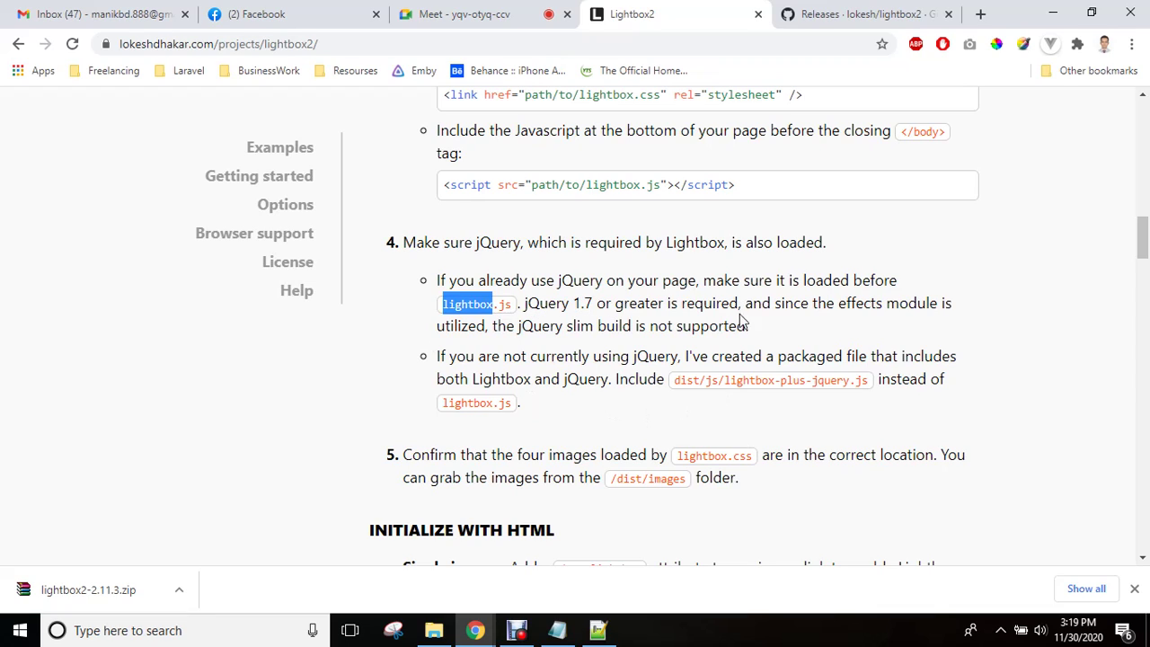
pyautogui.doubleClick(707, 327)
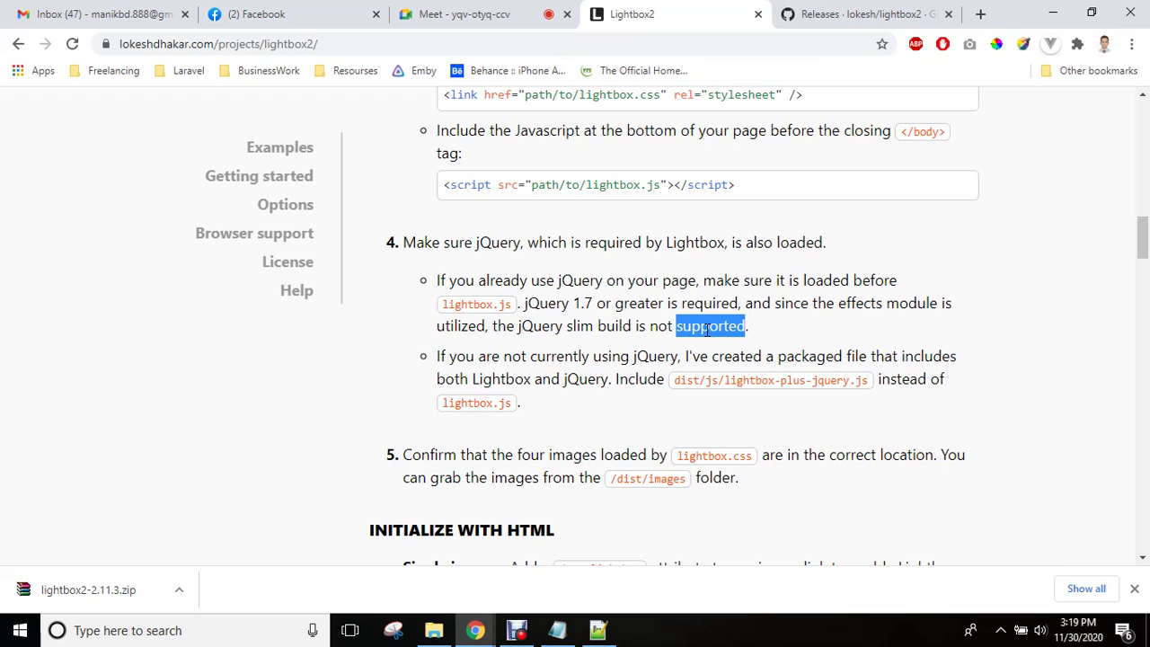
pyautogui.click(524, 376)
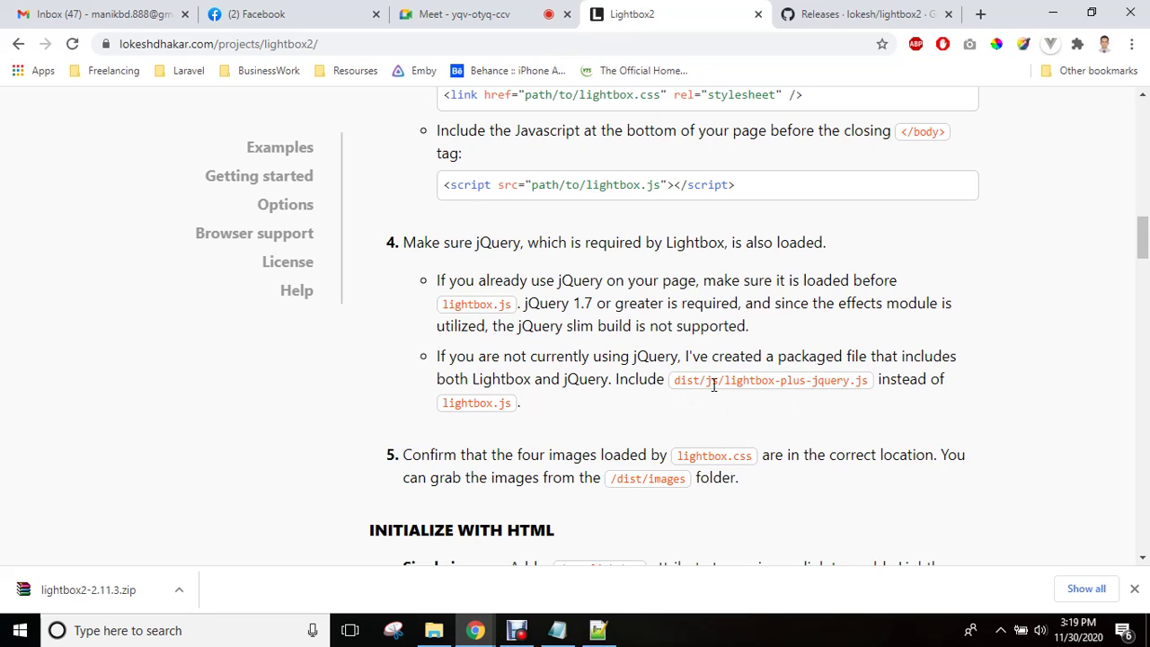
# - Switch to File Explorer and paste the copied lightbox-plus-jquery.min file into the js folder of class26 in Tangail Batch 09
pyautogui.click(434, 630)
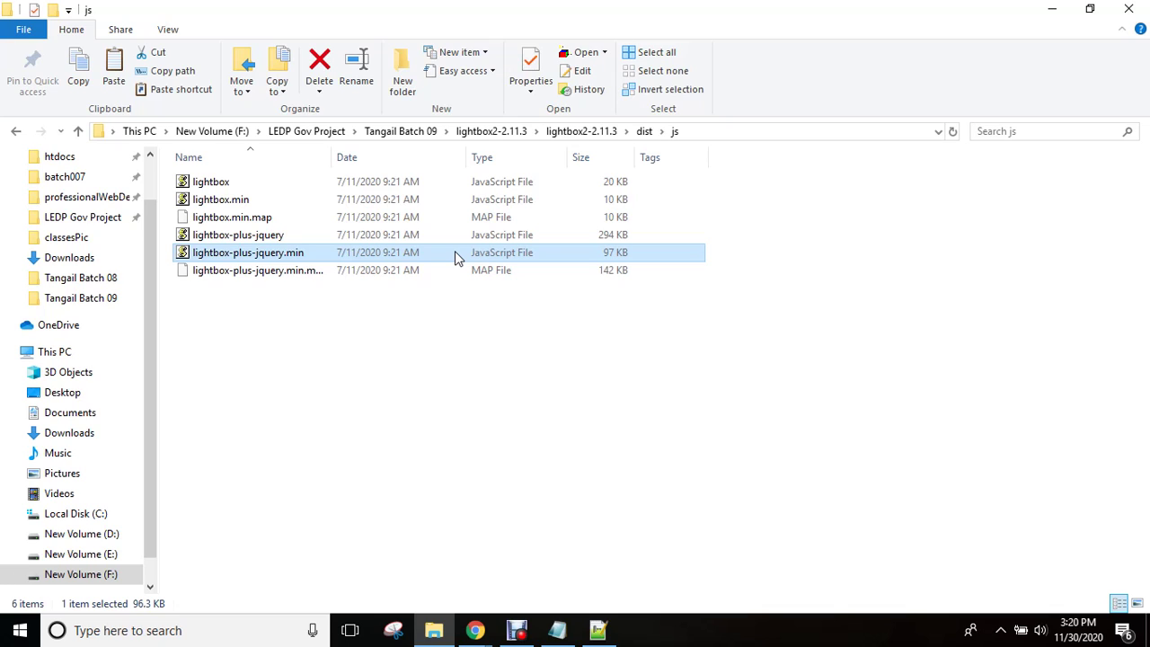
pyautogui.click(423, 132)
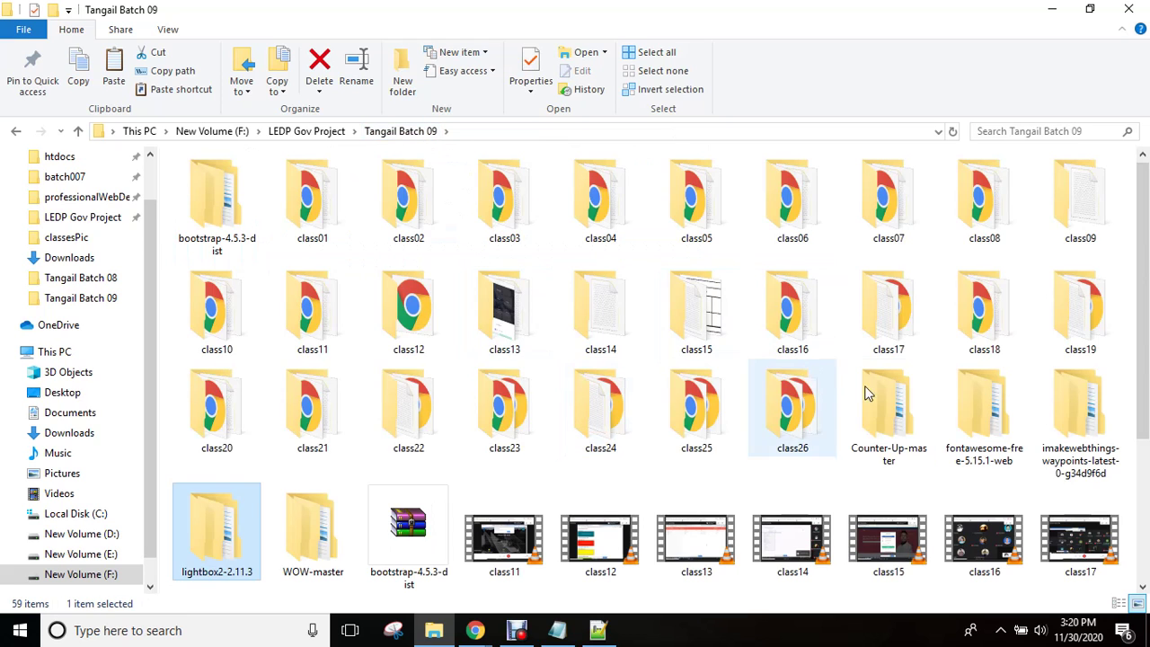
pyautogui.doubleClick(792, 413)
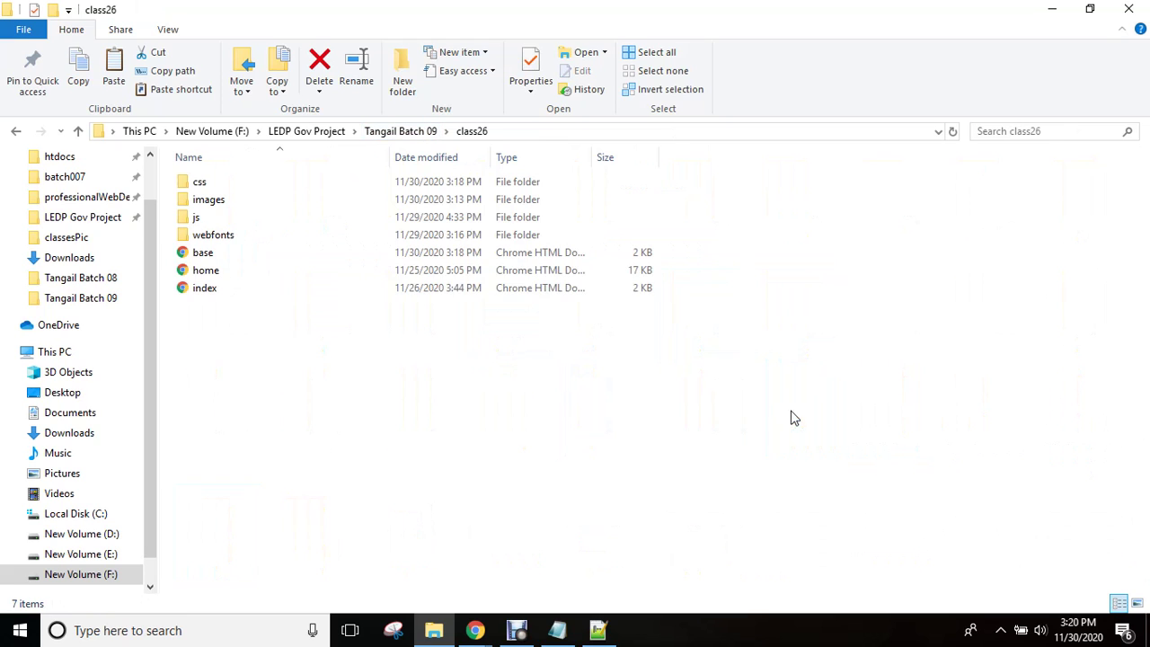
pyautogui.doubleClick(226, 221)
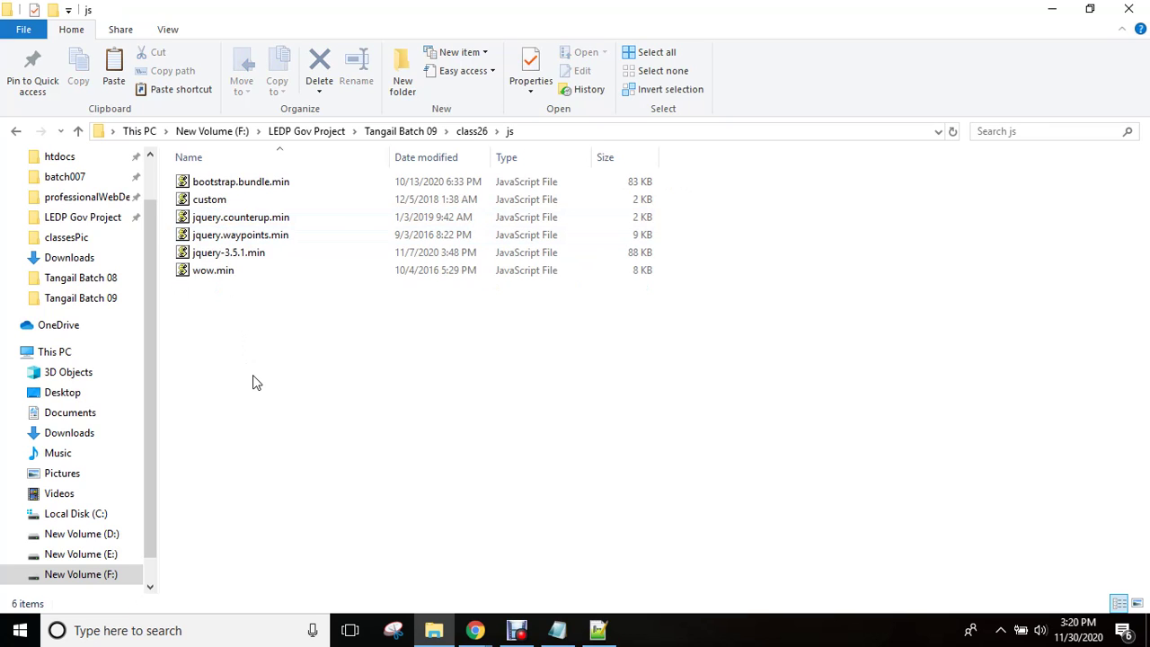
pyautogui.hotkey('ctrl', 'v')
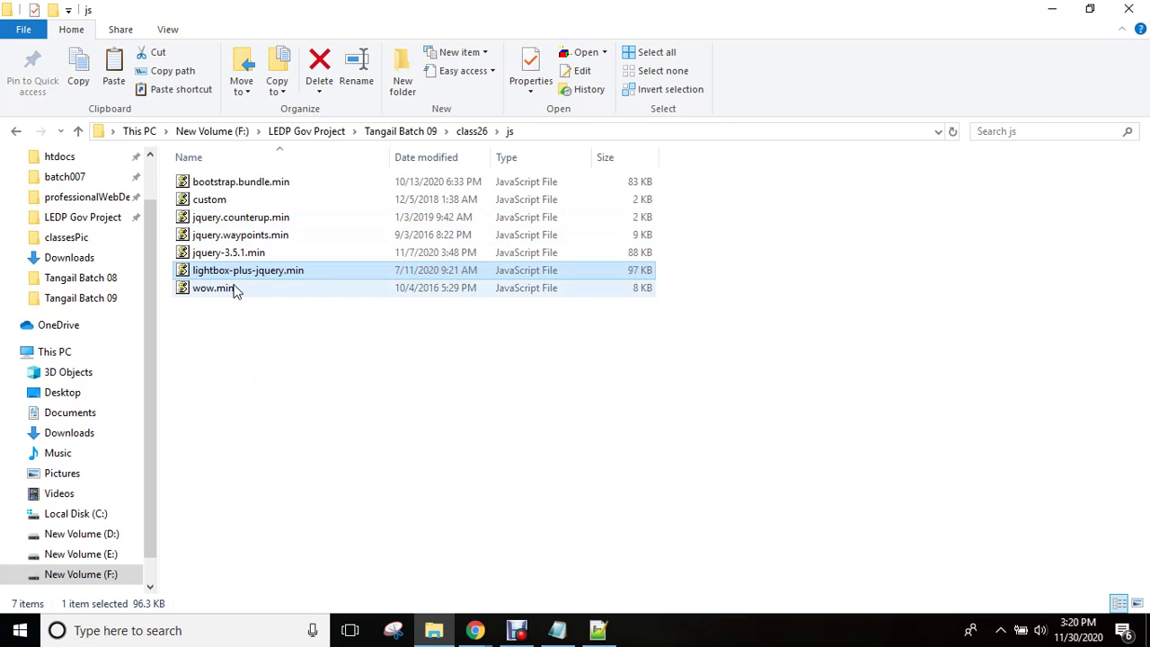
# - Copy the lightbox-plus-jquery.min file name and use it in Notepad++ to change the LightBox Js script source in base.html to js/lightbox-plus-jquery.min.js
pyautogui.click(251, 271)
pyautogui.hotkey('ctrl', 'c')
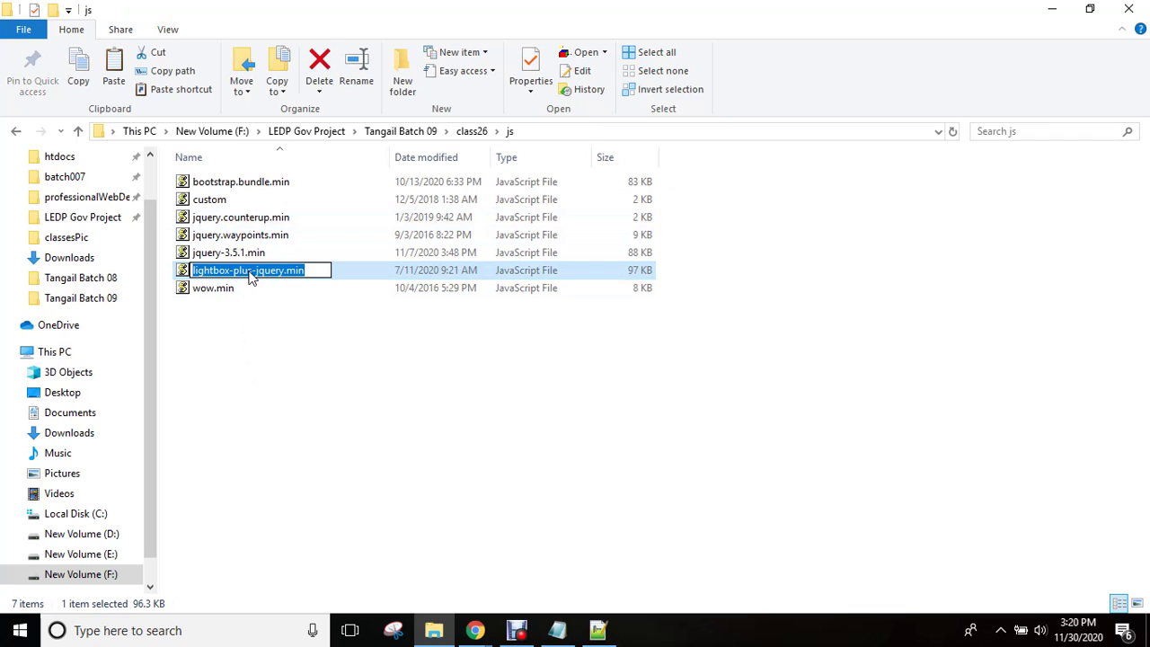
pyautogui.click(354, 479)
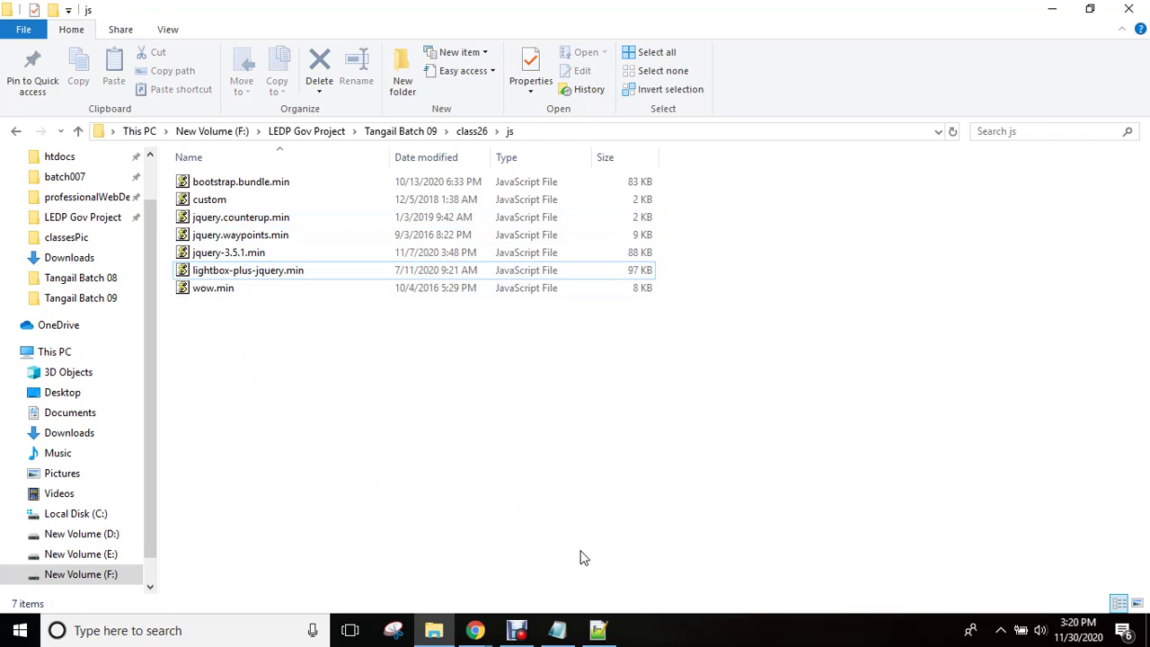
pyautogui.click(598, 630)
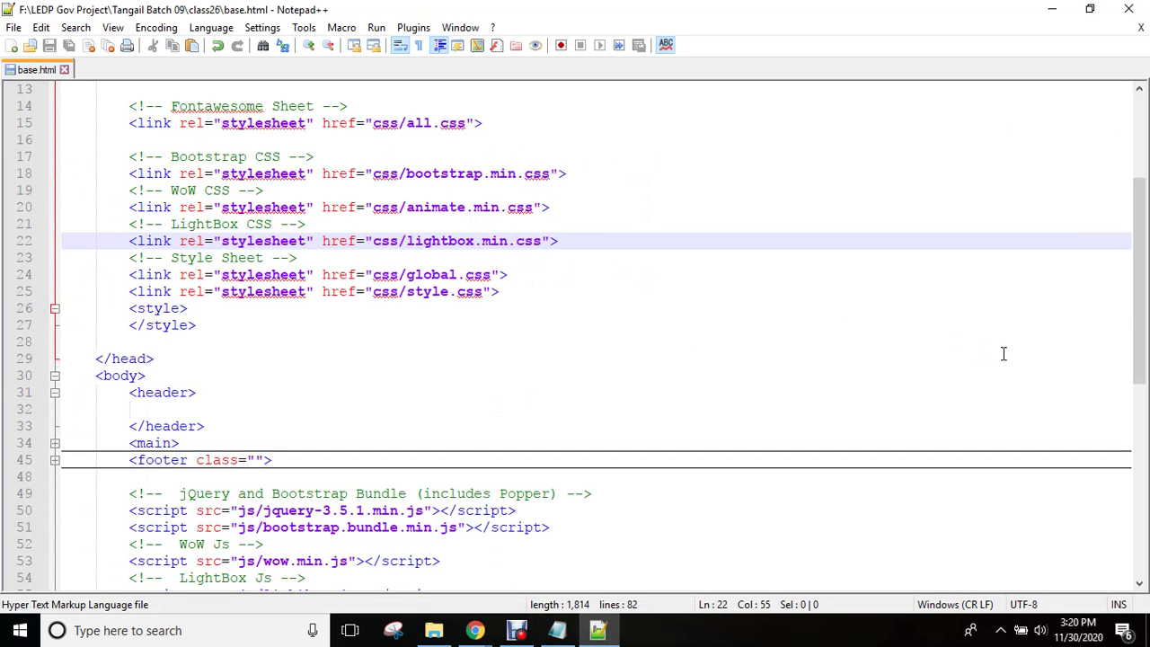
pyautogui.scroll(-7, 1085, 377)
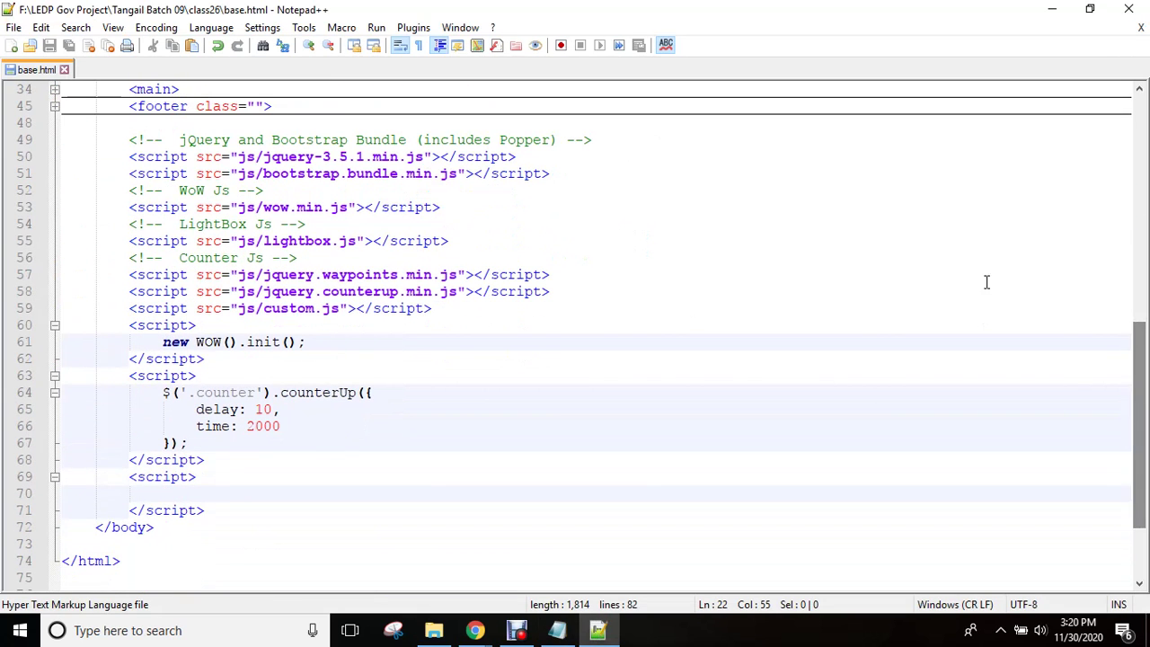
pyautogui.moveTo(263, 249); pyautogui.dragTo(333, 244)
pyautogui.hotkey('ctrl', 'v')
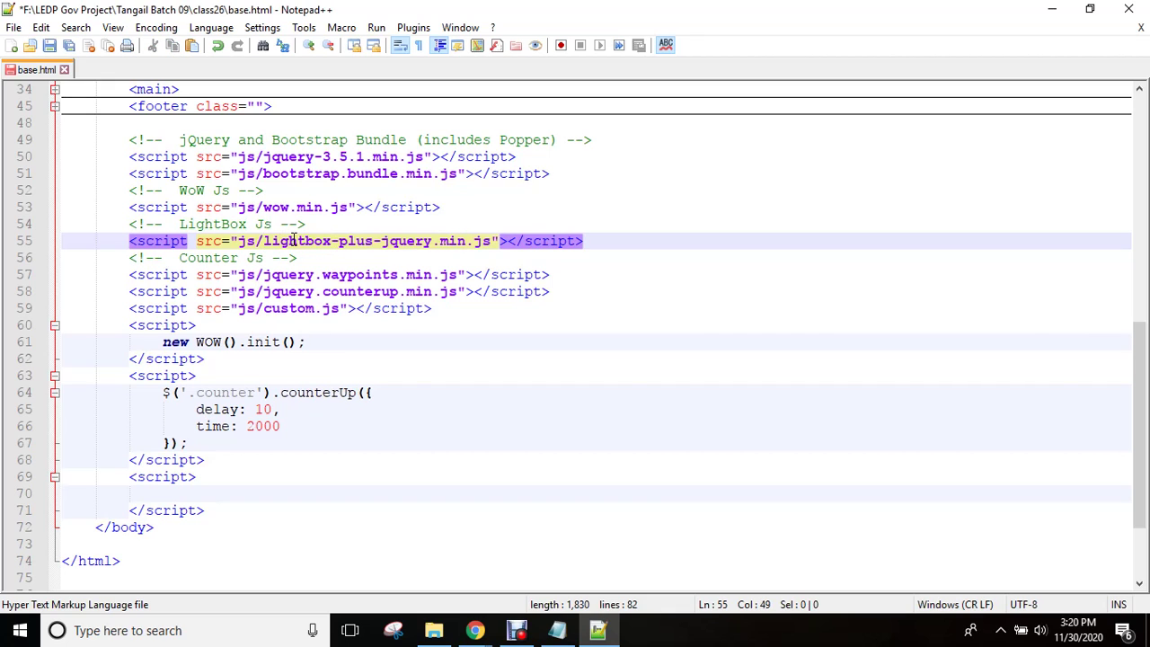
# - Check the new LightBox script name against the file in the class26 js folder and save base.html
pyautogui.doubleClick(350, 244)
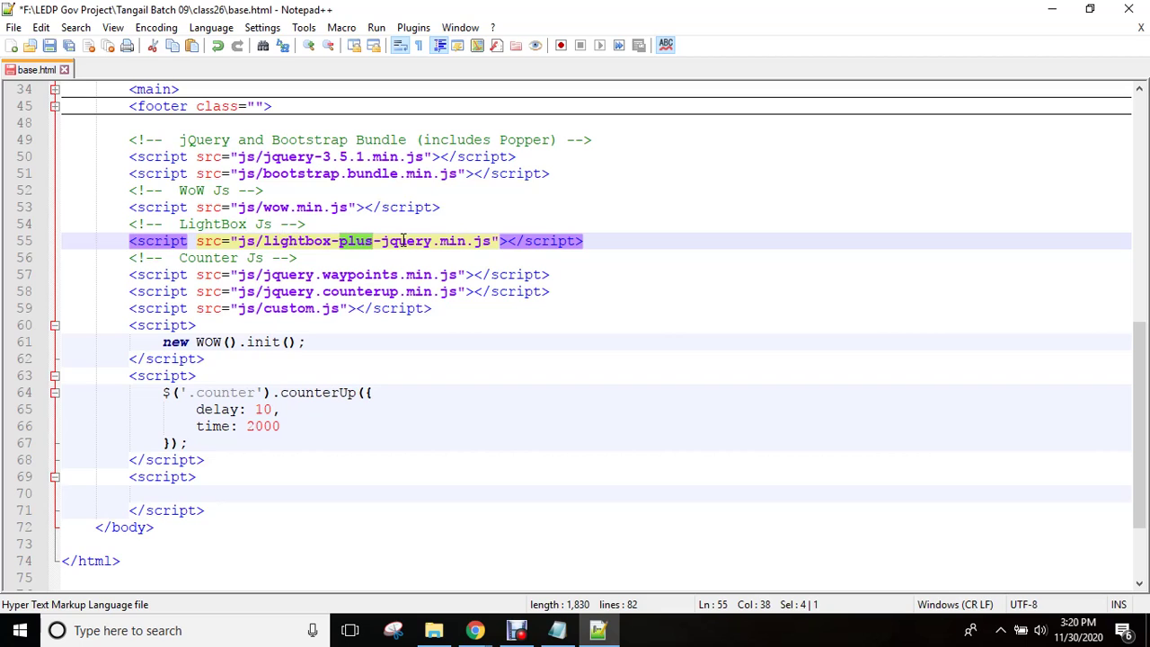
pyautogui.doubleClick(403, 241)
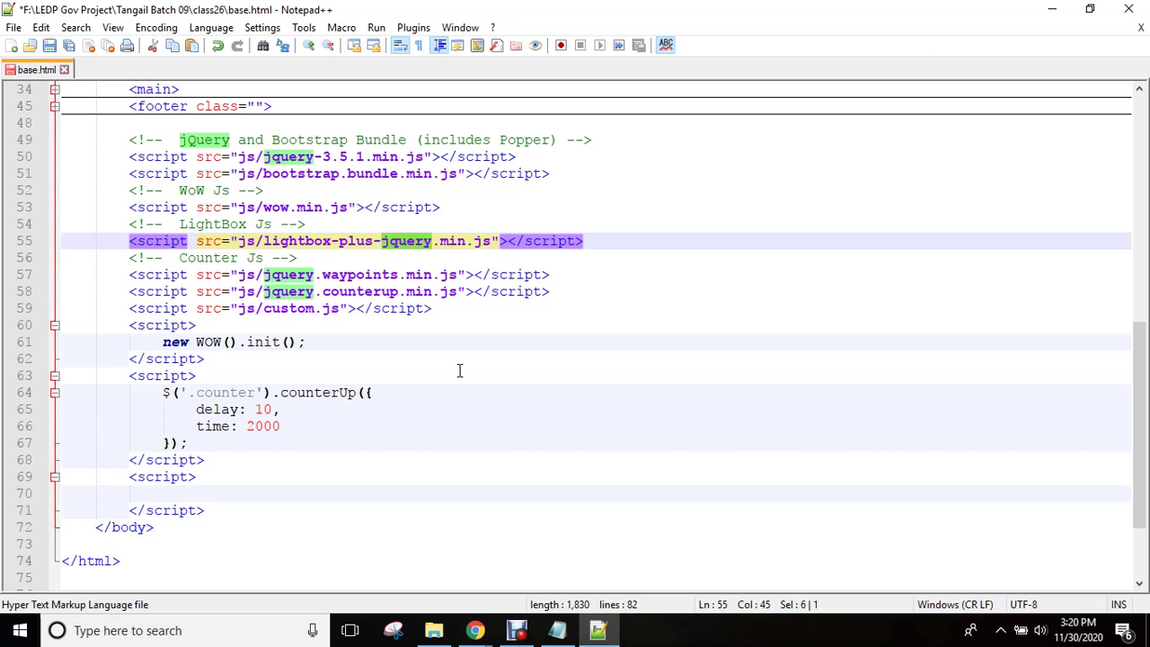
pyautogui.click(433, 629)
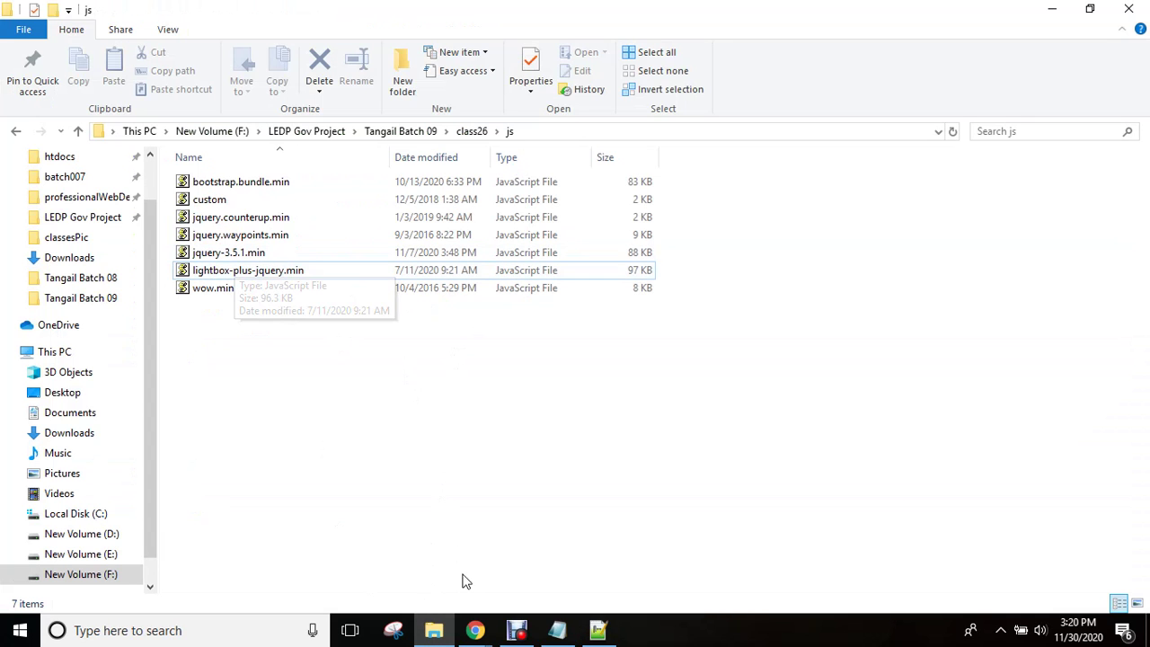
pyautogui.moveTo(475, 631)
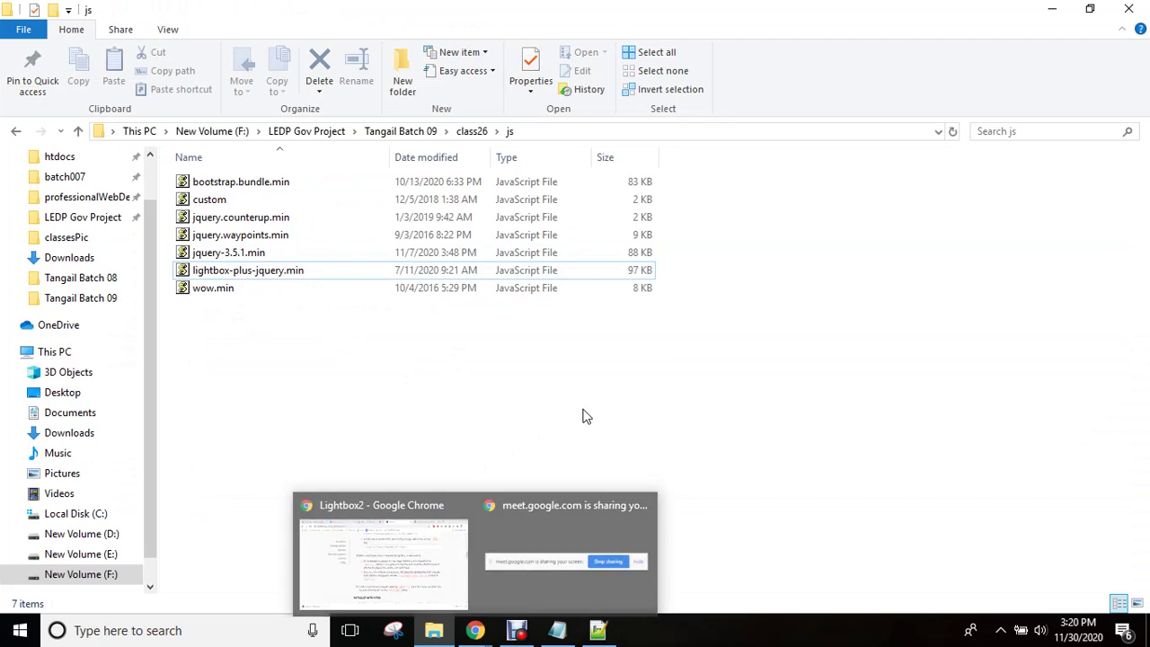
pyautogui.click(600, 631)
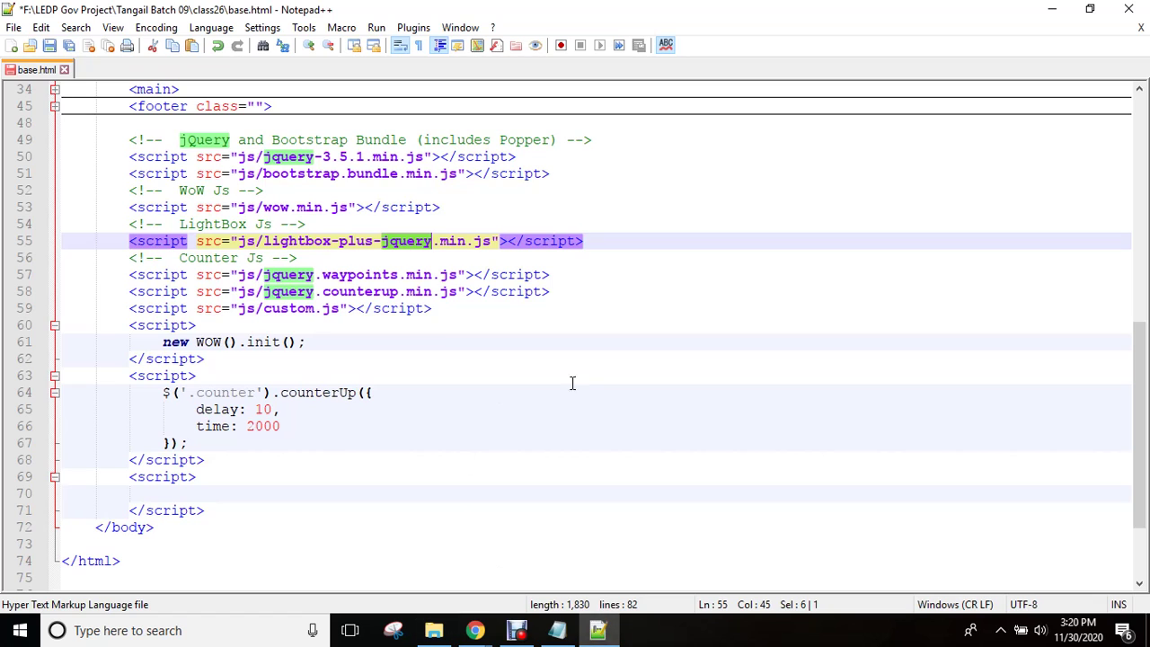
pyautogui.click(582, 388)
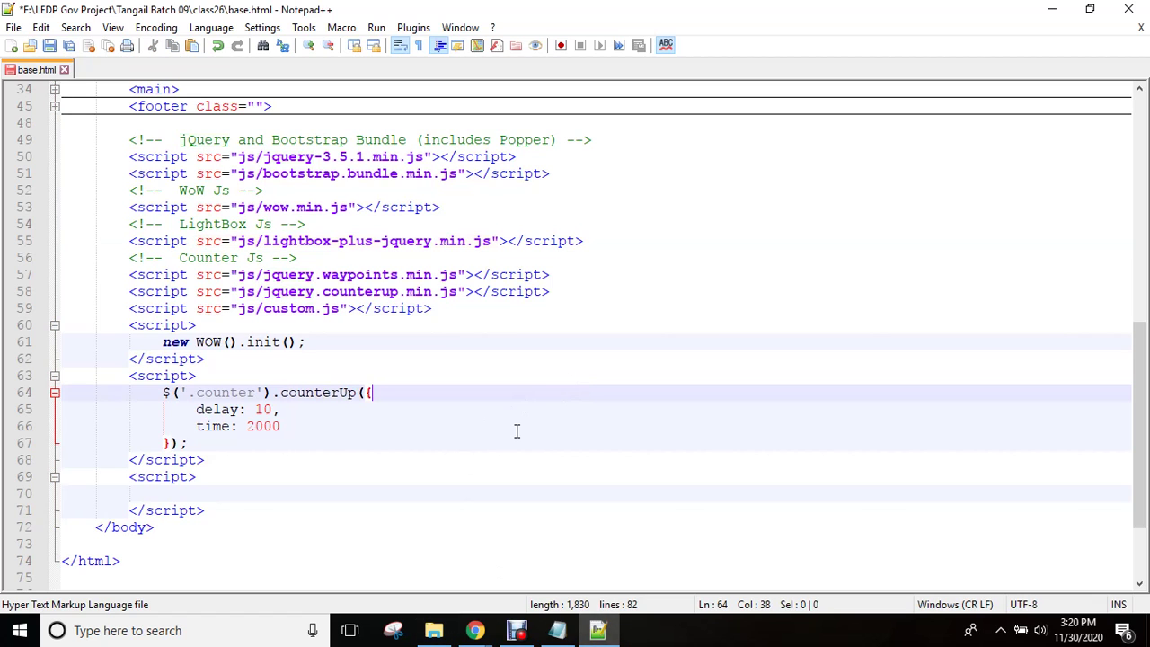
pyautogui.hotkey('ctrl', 's')
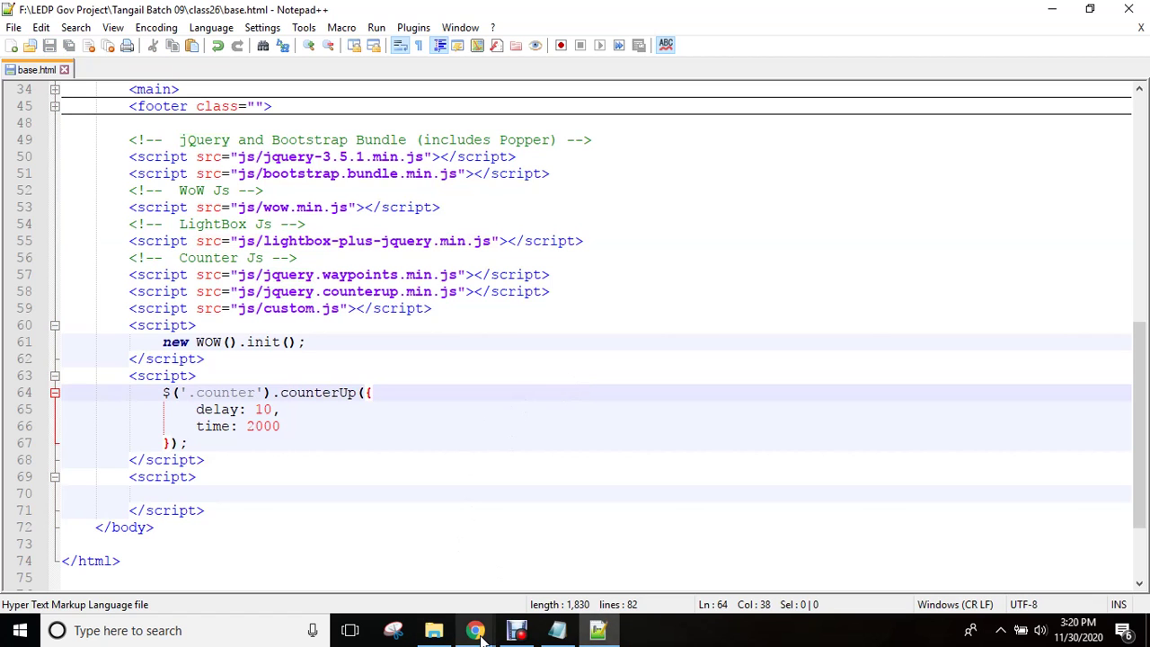
# - Switch to Chrome and read setup step 5 on the required images and the Initialize with HTML section of the Lightbox2 page
pyautogui.moveTo(479, 634)
pyautogui.click(382, 549)
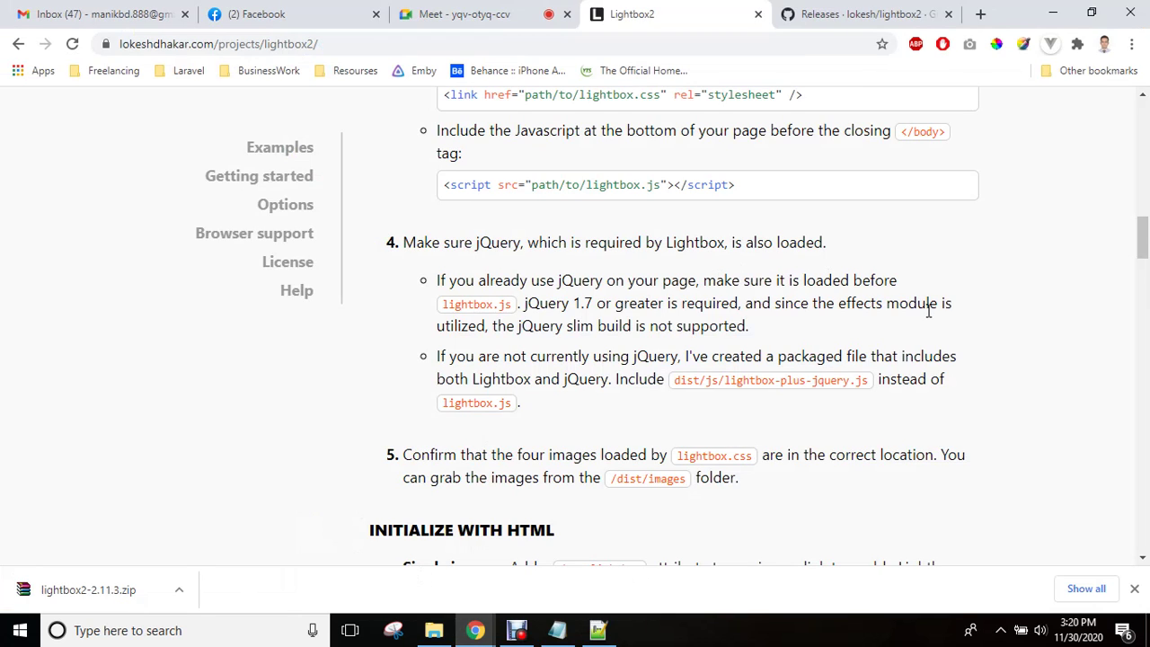
pyautogui.moveTo(1145, 235); pyautogui.dragTo(1145, 262)
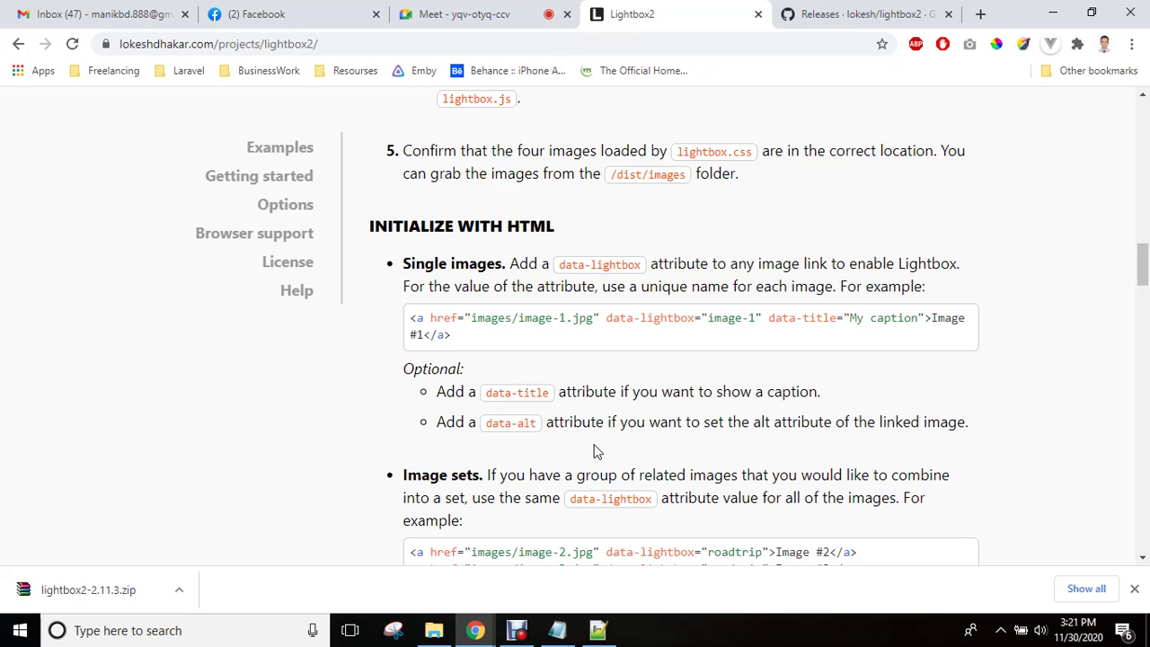
# - Switch to File Explorer and copy the close, loading, next and prev images from the dist/images folder of lightbox2-2.11.3
pyautogui.click(431, 630)
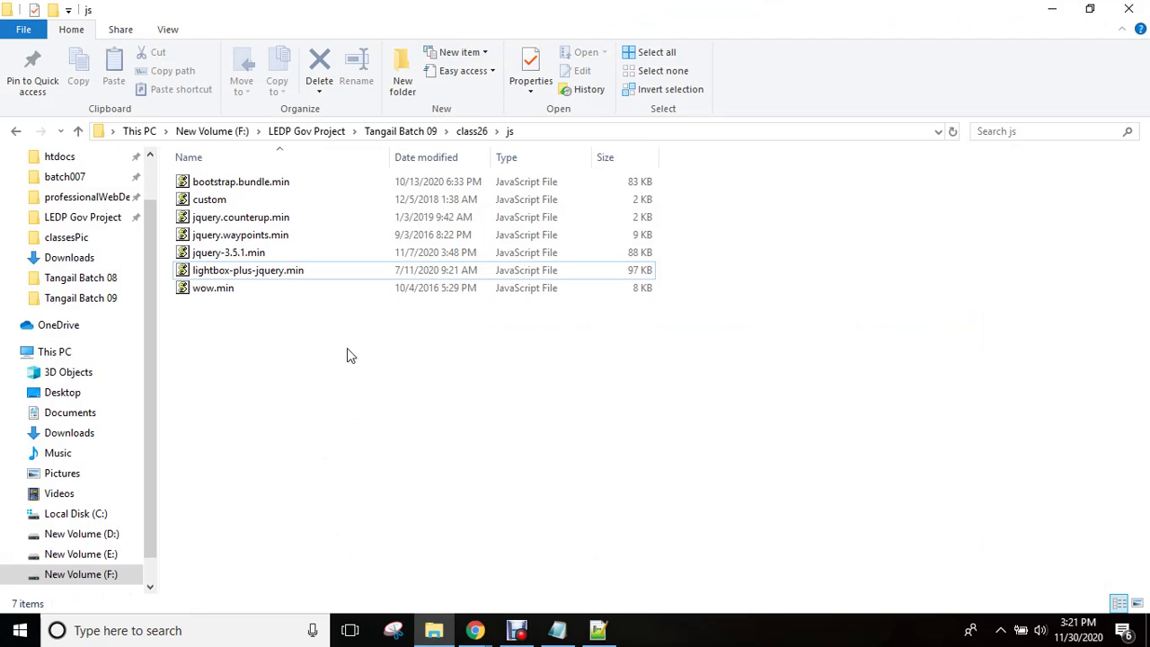
pyautogui.click(471, 131)
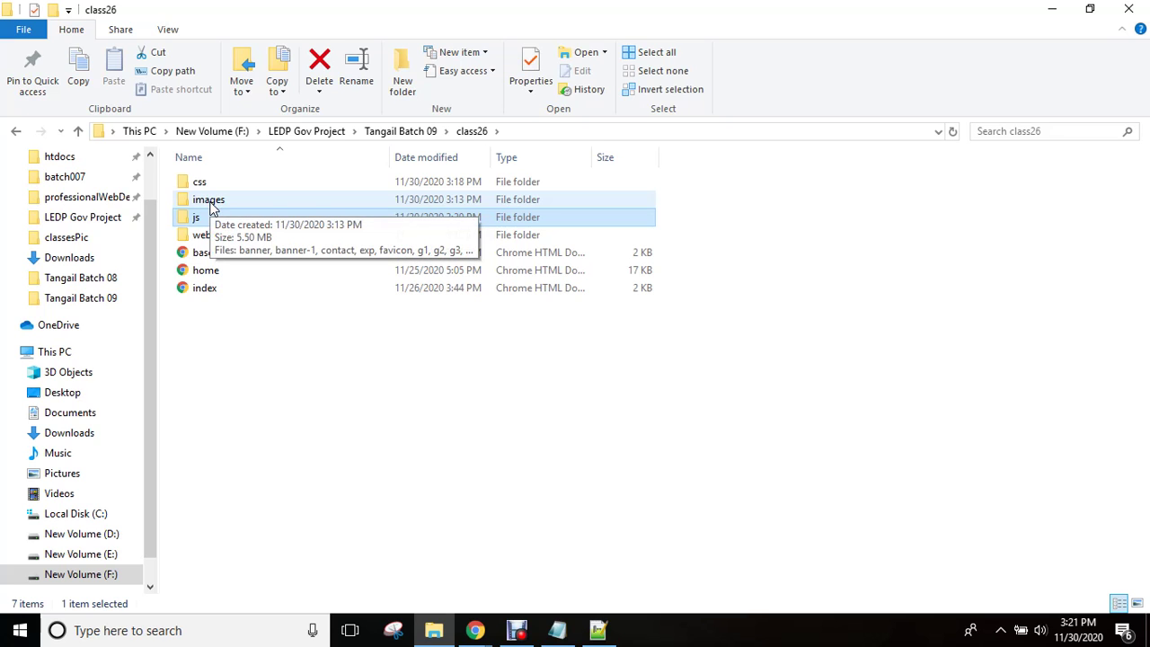
pyautogui.click(411, 134)
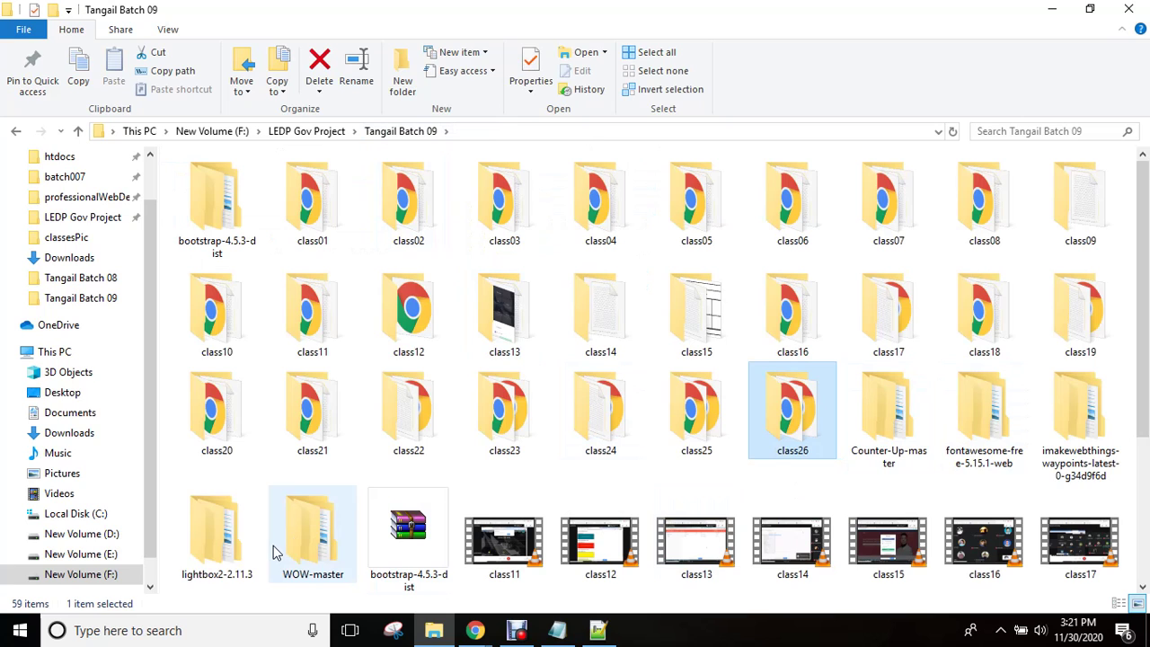
pyautogui.doubleClick(223, 541)
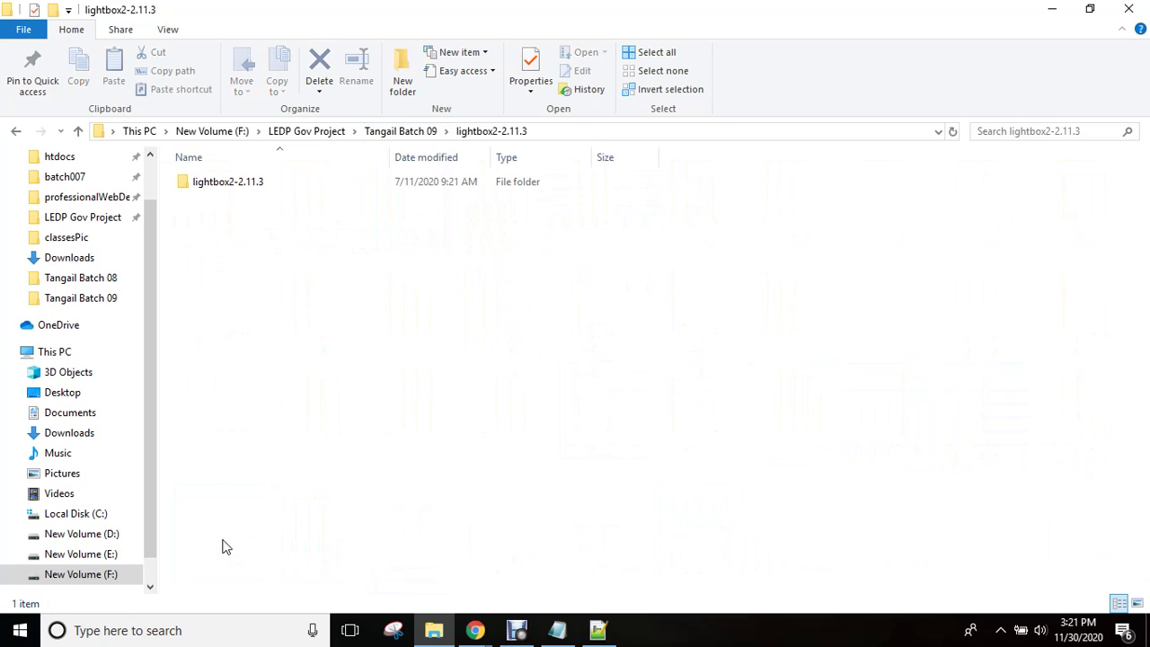
pyautogui.doubleClick(273, 184)
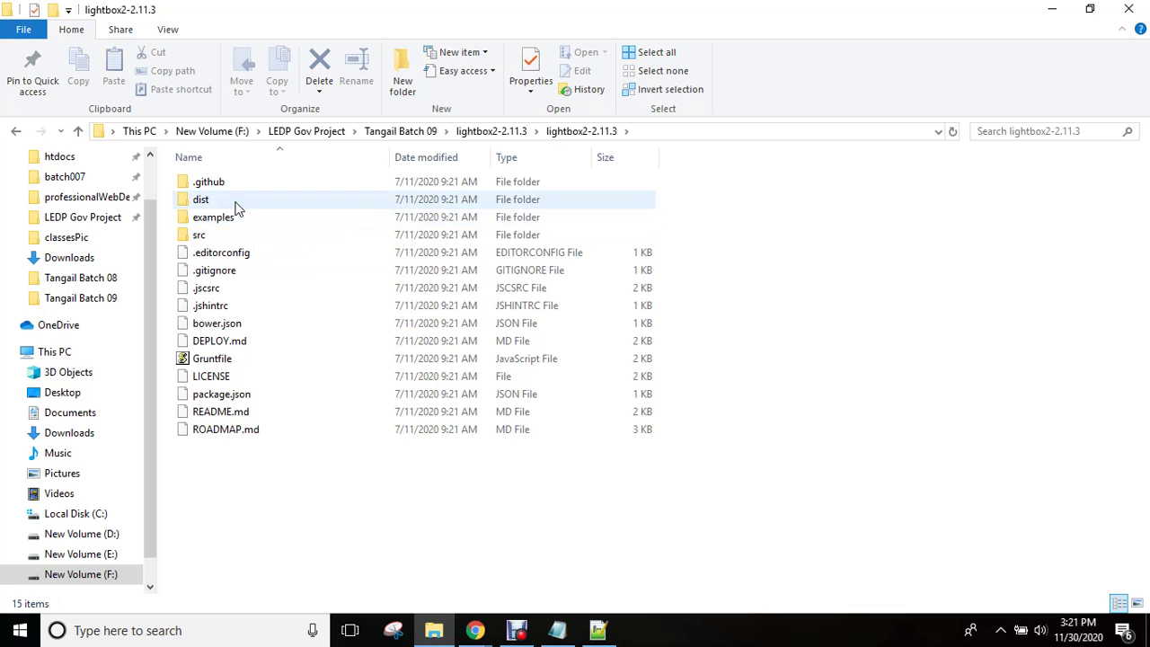
pyautogui.doubleClick(240, 204)
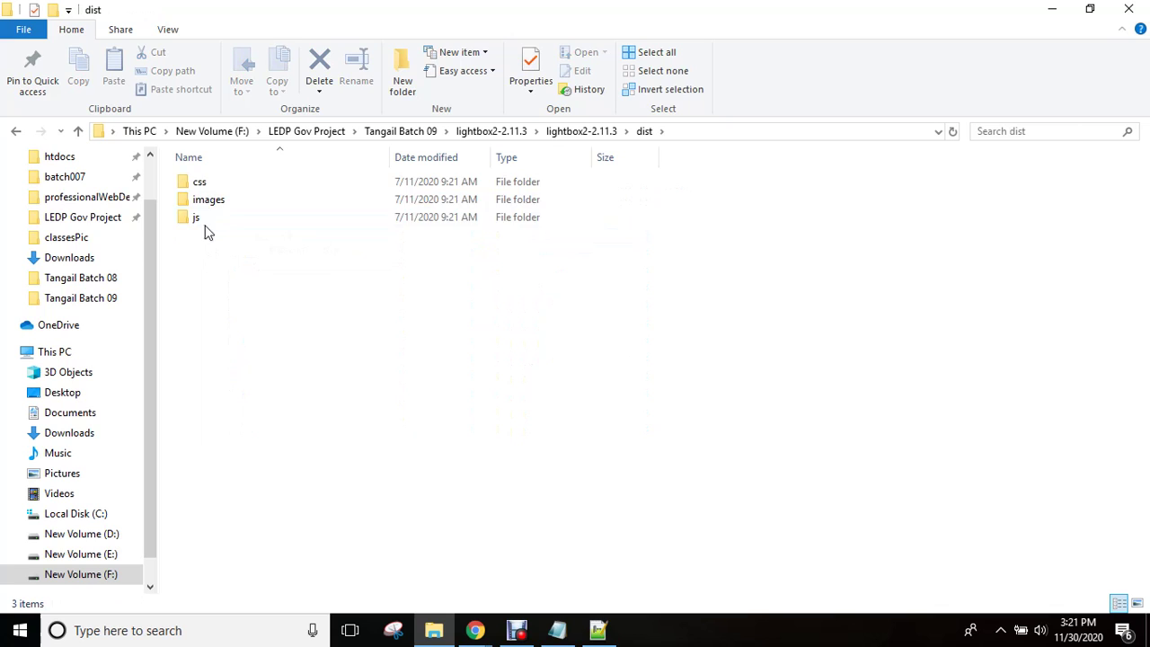
pyautogui.doubleClick(234, 205)
pyautogui.moveTo(209, 299); pyautogui.dragTo(580, 223)
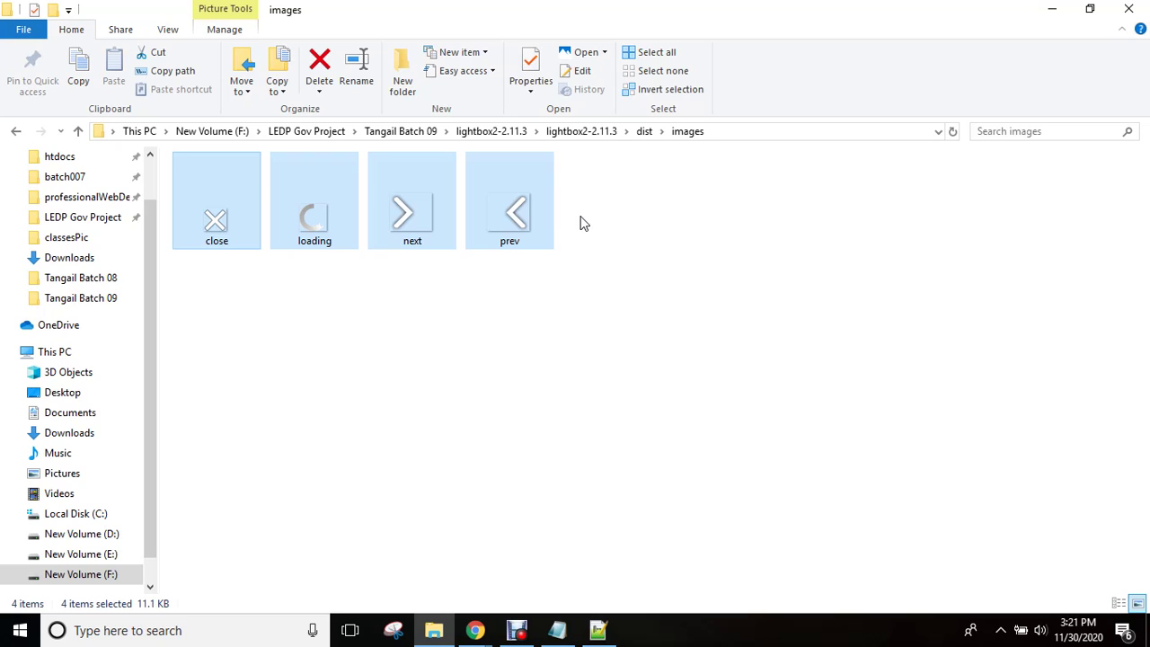
pyautogui.hotkey('ctrl', 'c')
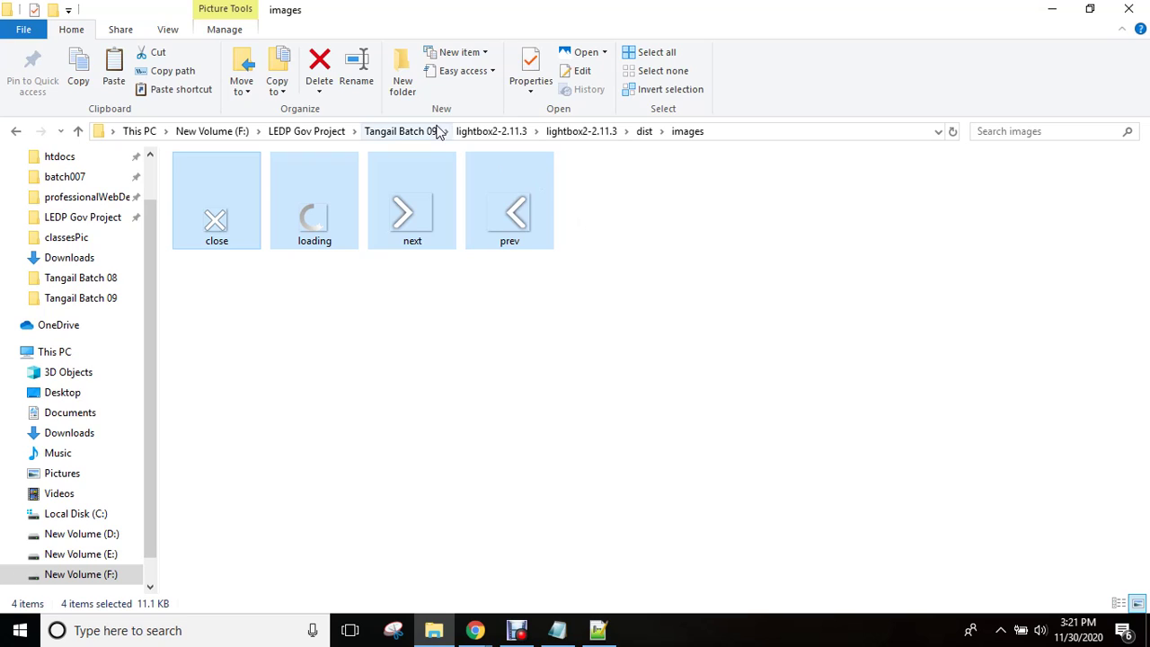
# - Rename the images folder inside the class26 folder of Tangail Batch 09 as img
pyautogui.click(400, 132)
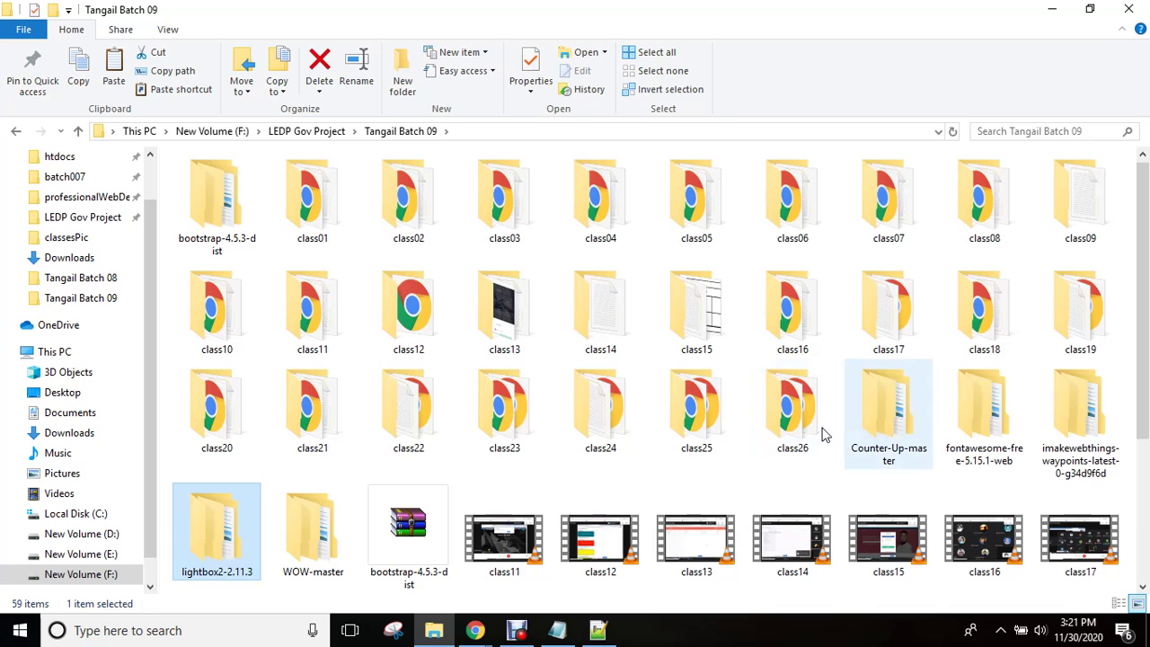
pyautogui.doubleClick(790, 427)
pyautogui.click(218, 207)
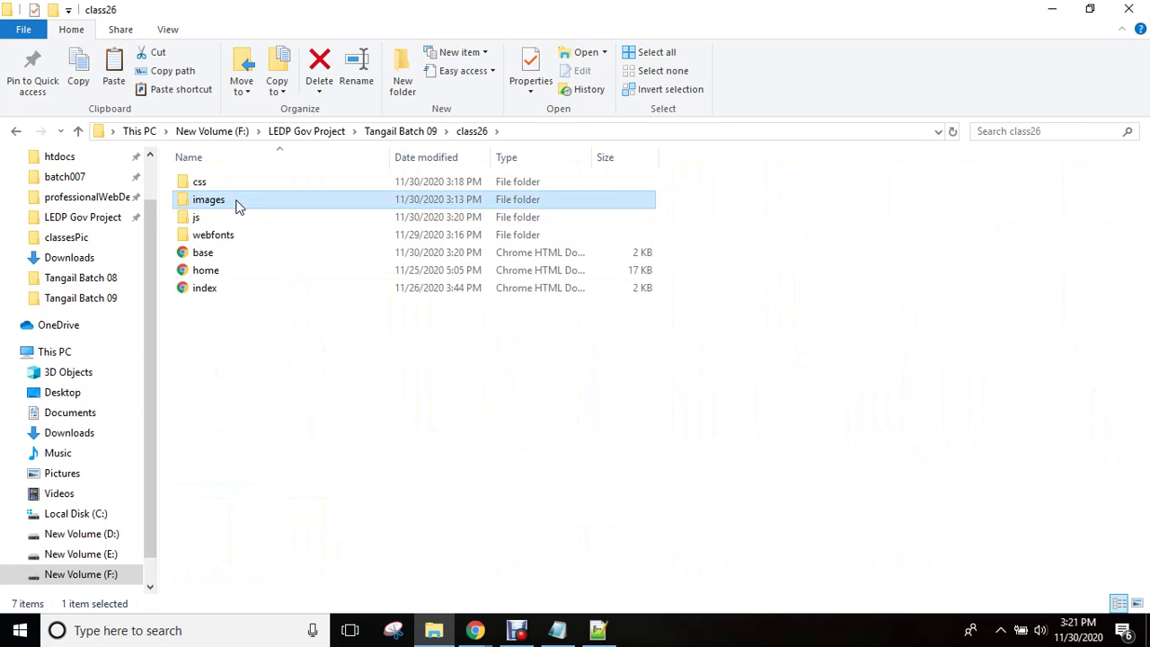
pyautogui.click(210, 203)
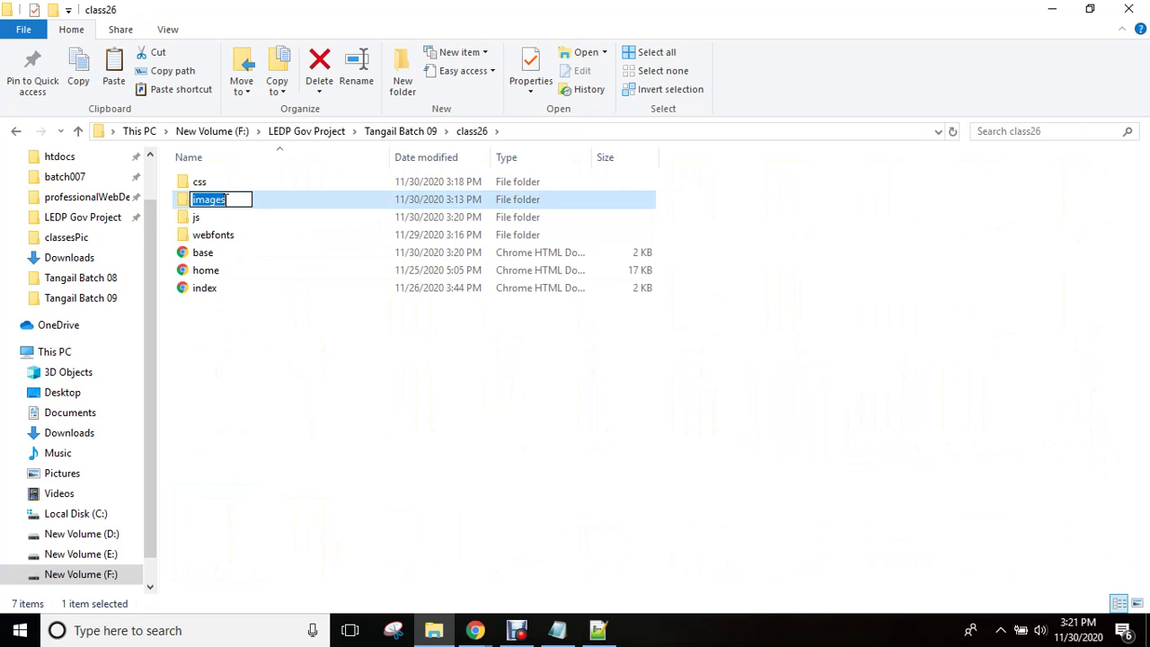
pyautogui.click(230, 200)
pyautogui.press('BackSpace')
pyautogui.press('BackSpace')
pyautogui.press('BackSpace')
pyautogui.press('BackSpace')
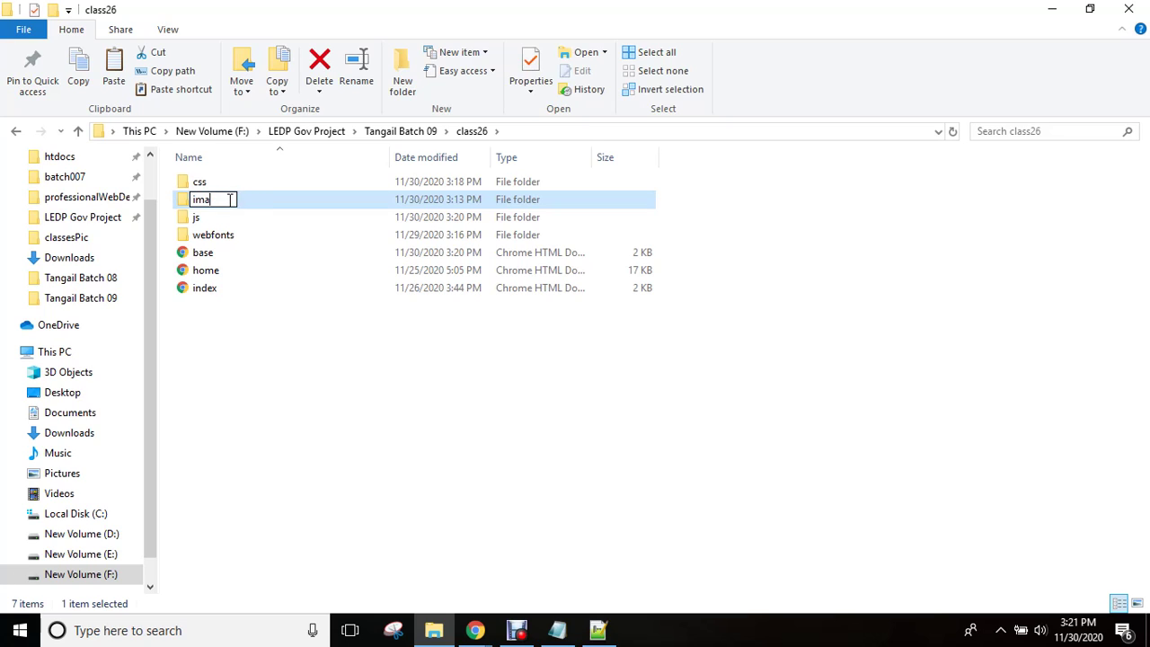
pyautogui.write('g')
pyautogui.press('Return')
# - Paste the copied close, loading, next and prev images into the class26 img folder
pyautogui.doubleClick(267, 199)
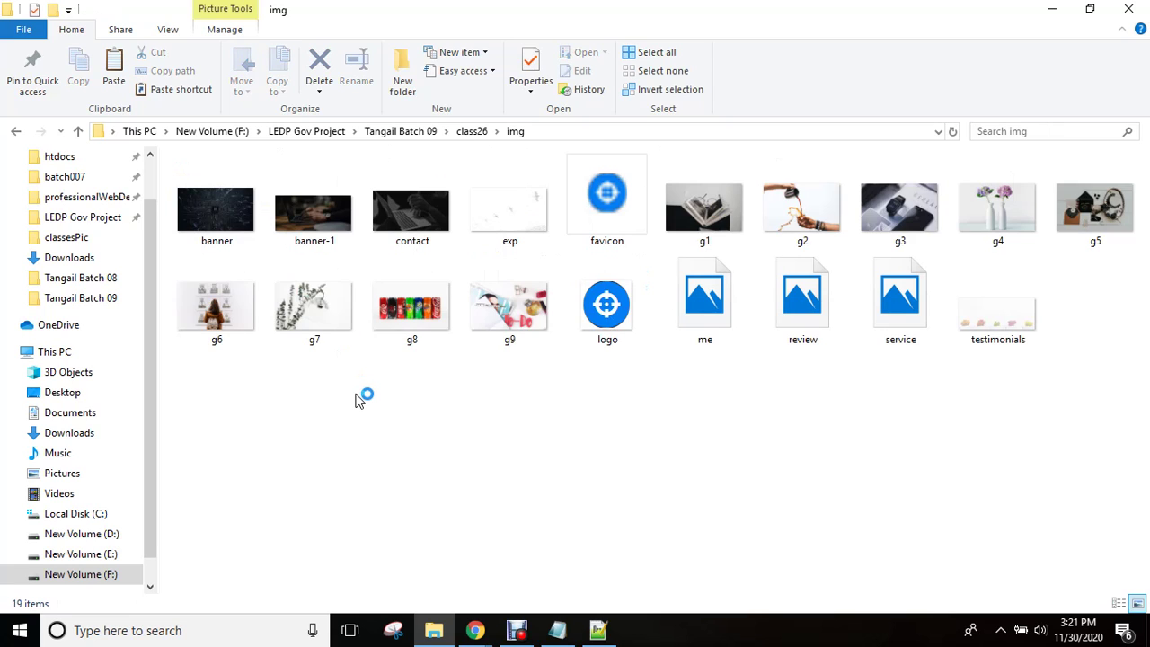
pyautogui.hotkey('ctrl', 'v')
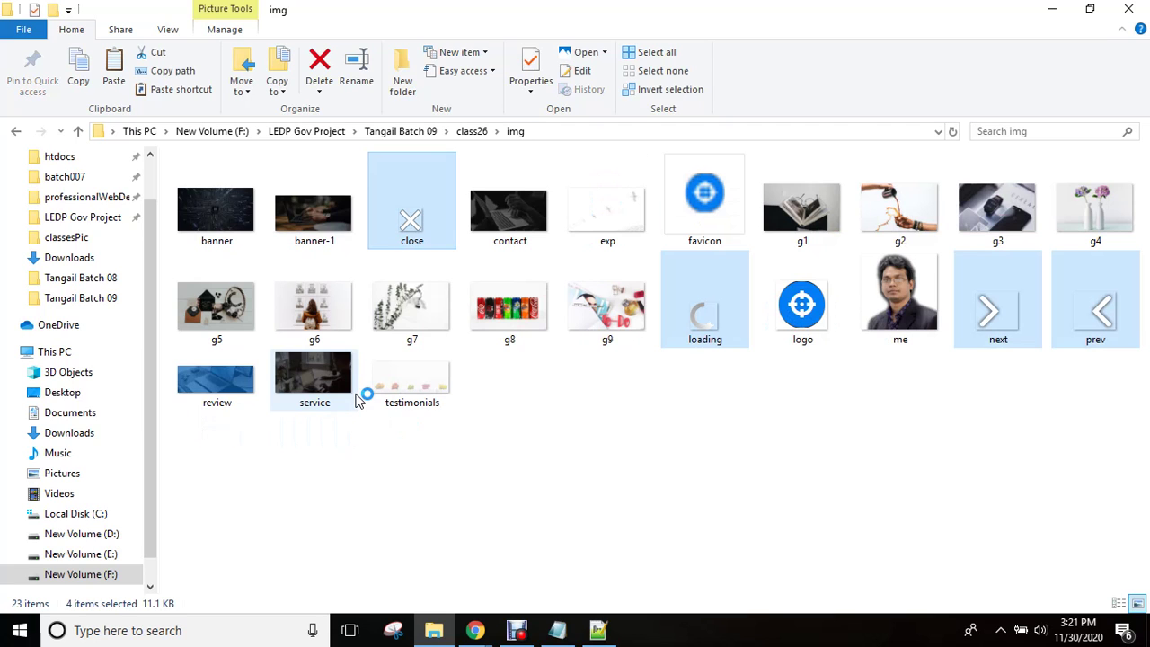
pyautogui.click(651, 510)
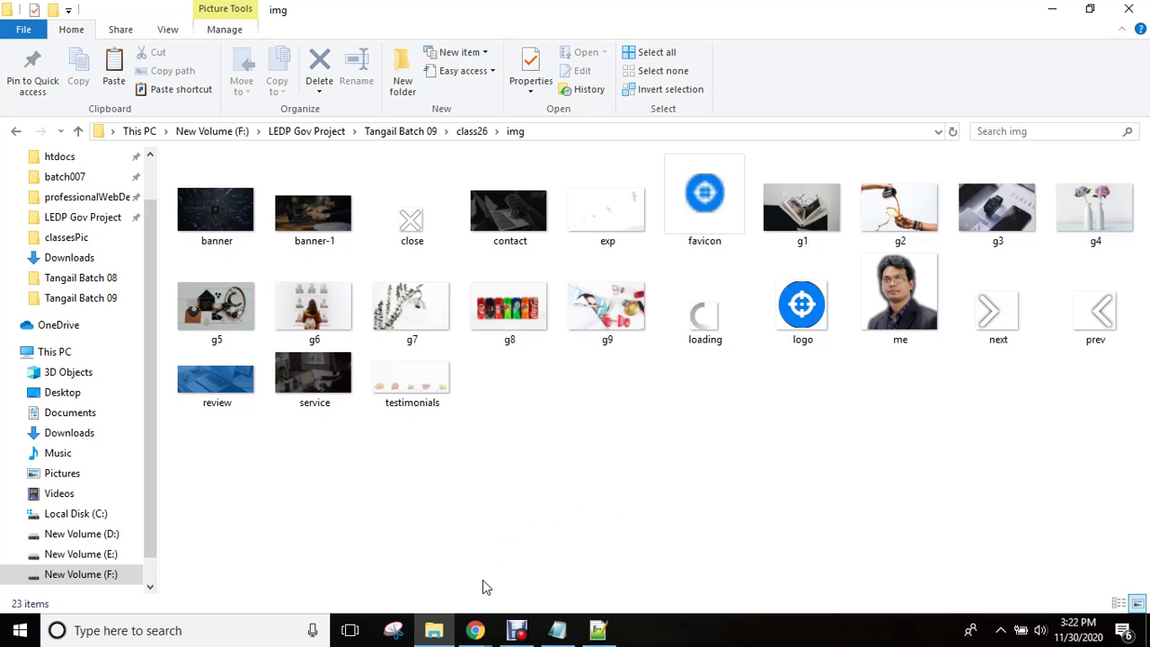
# - Switch to Chrome and read the Single images and Image sets instructions on the Lightbox2 page
pyautogui.moveTo(475, 631)
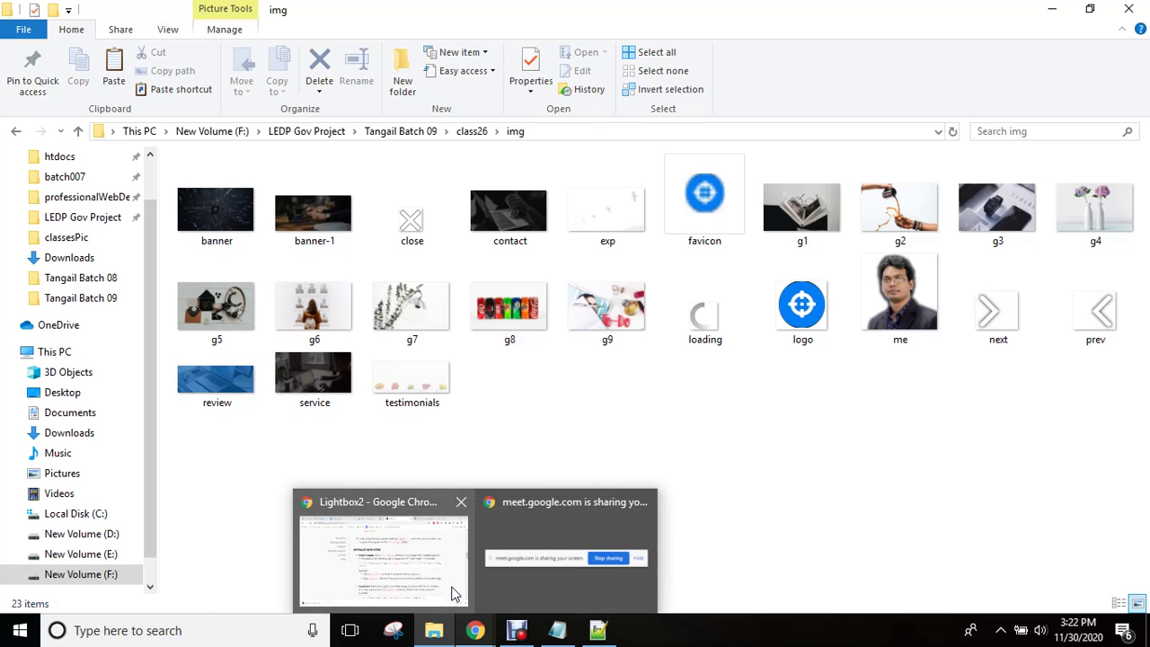
pyautogui.click(454, 593)
pyautogui.moveTo(1137, 261); pyautogui.dragTo(1146, 272)
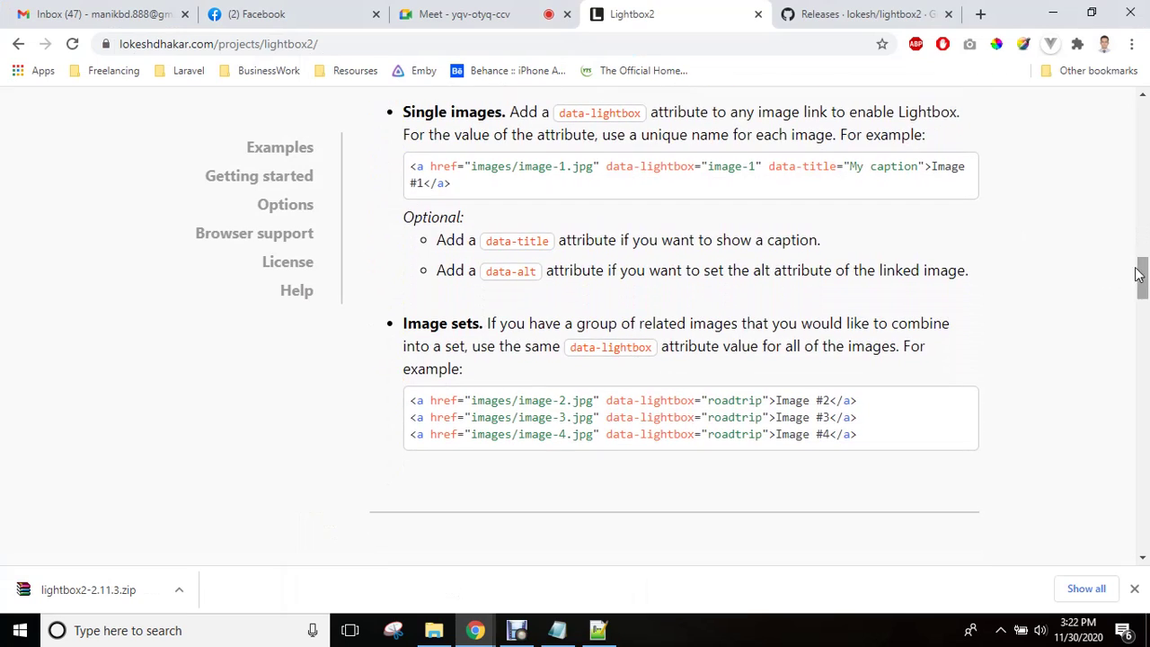
# - Close base.html in Notepad++ and duplicate the base file in the class26 folder in File Explorer
pyautogui.click(600, 631)
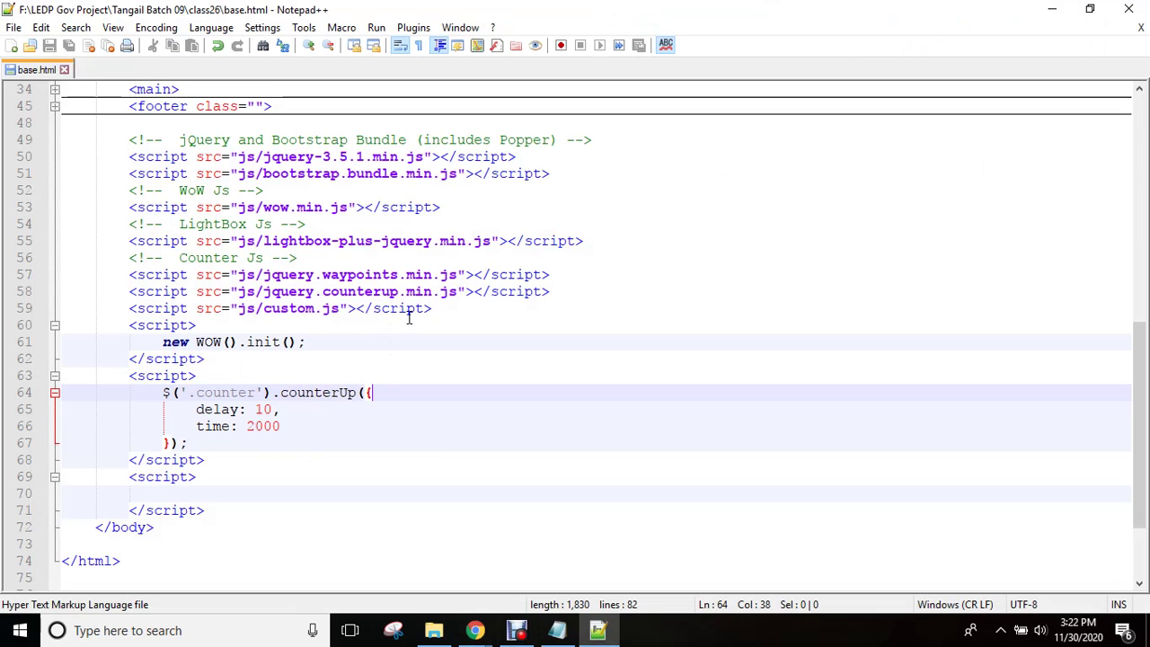
pyautogui.click(63, 69)
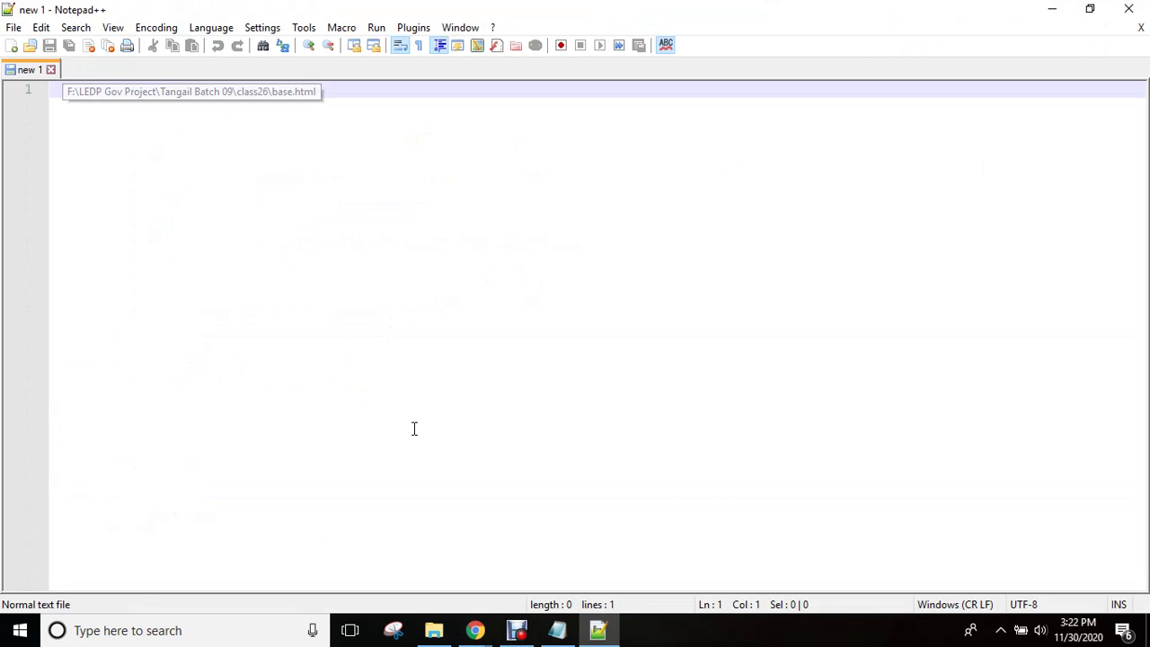
pyautogui.click(433, 631)
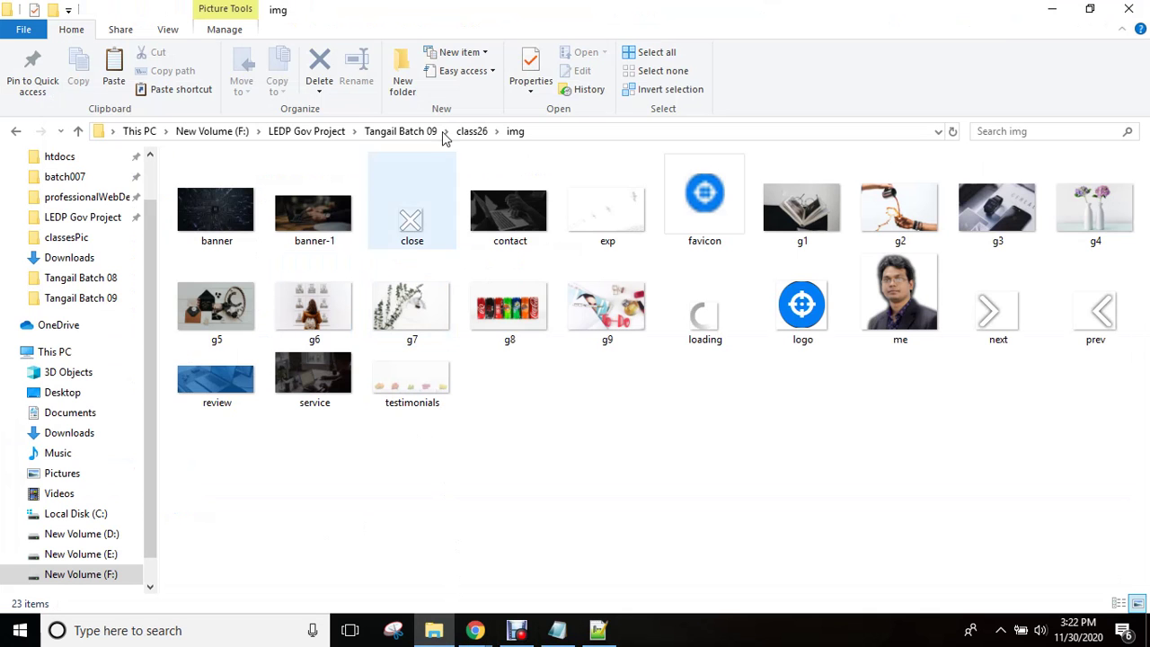
pyautogui.click(477, 131)
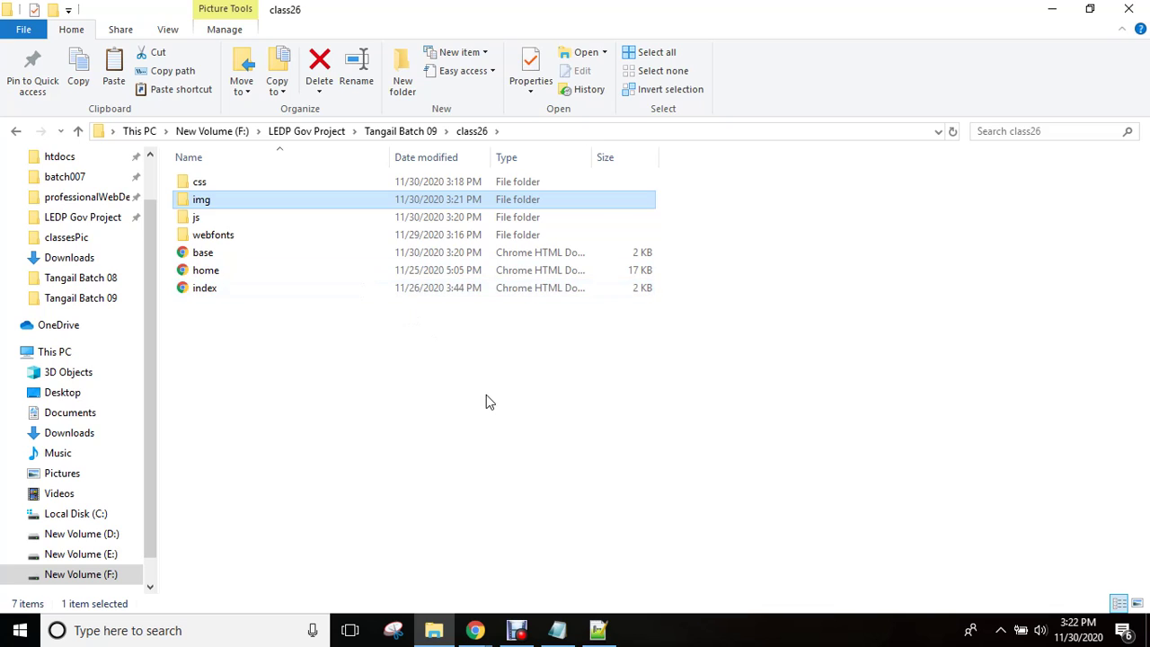
pyautogui.click(216, 257)
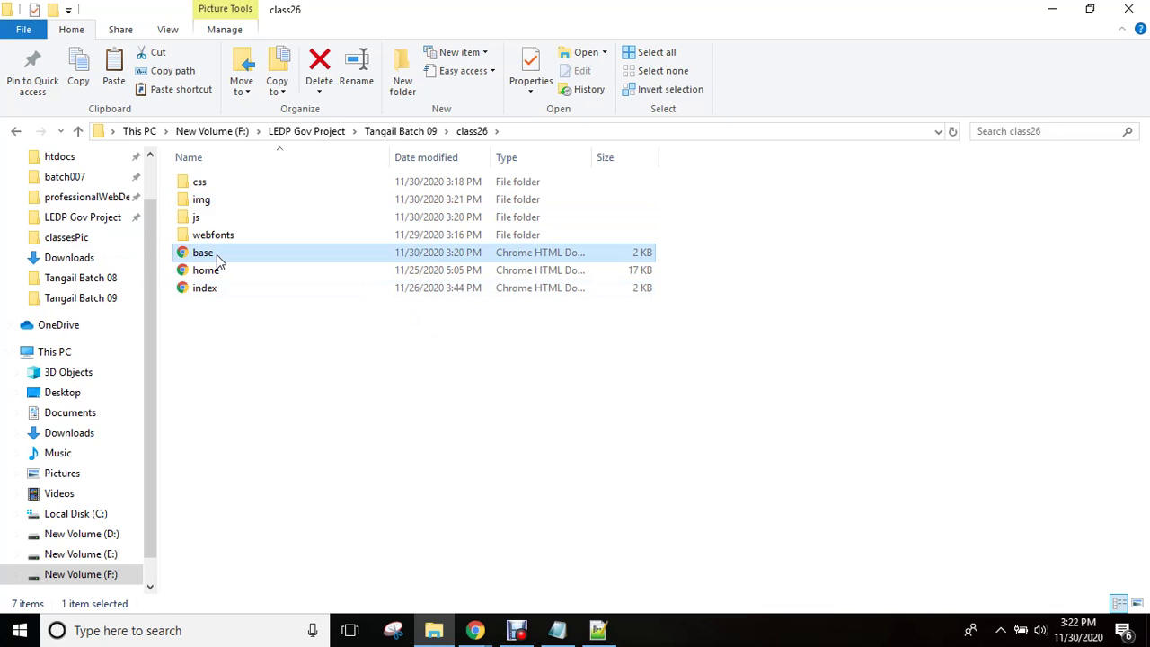
pyautogui.hotkey('ctrl', 'v')
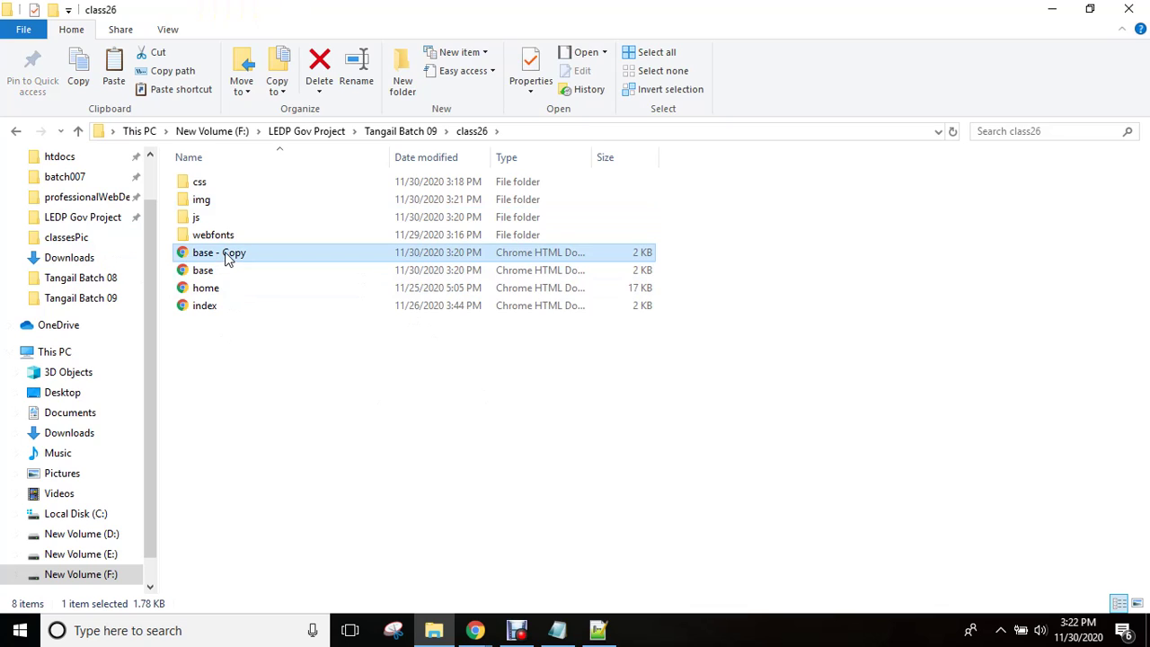
# - Rename the duplicated base file in the class26 folder as lightbox
pyautogui.click(226, 255)
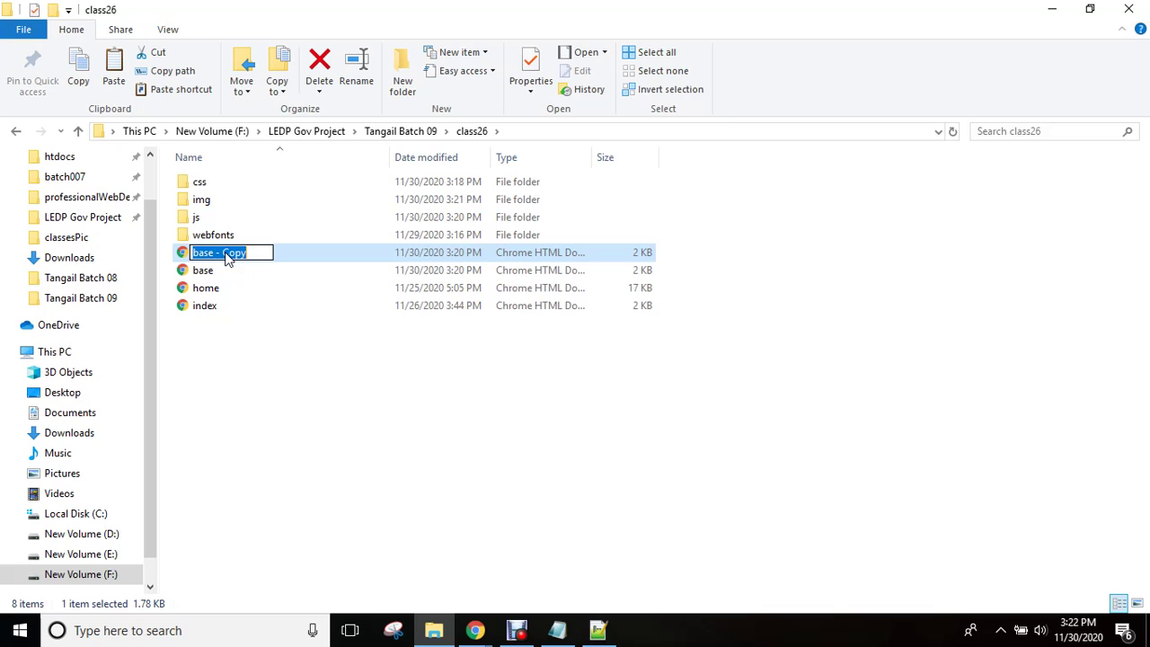
pyautogui.click(253, 255)
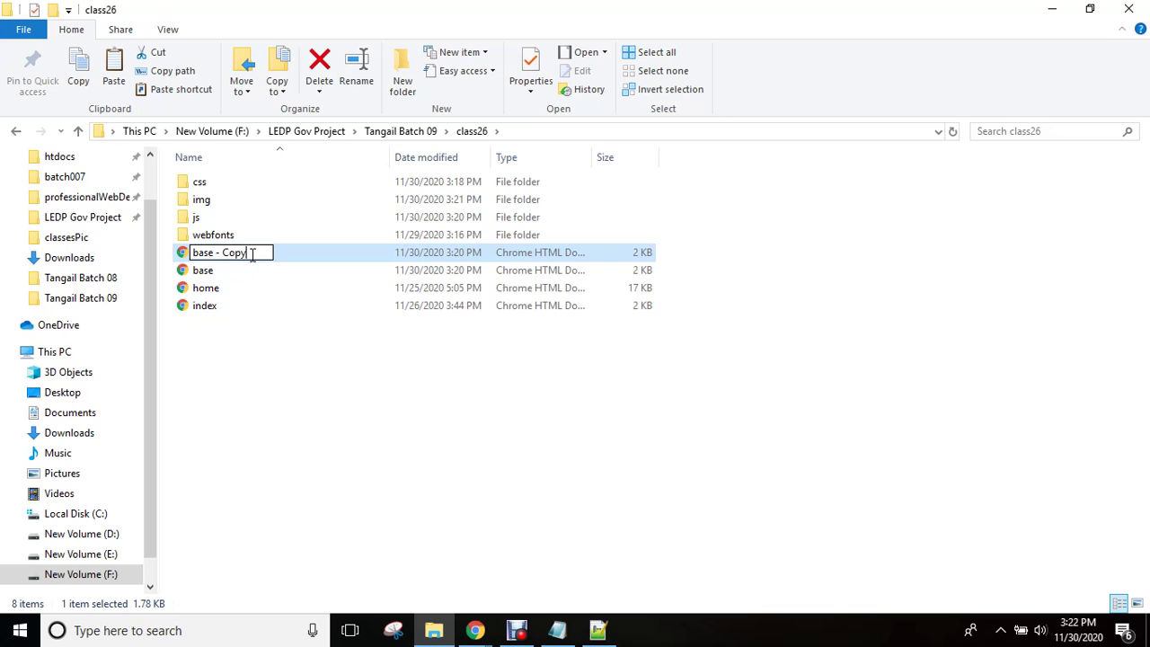
pyautogui.press('BackSpace')
pyautogui.press('BackSpace')
pyautogui.press('BackSpace')
pyautogui.press('BackSpace')
pyautogui.press('BackSpace')
pyautogui.press('BackSpace')
pyautogui.press('BackSpace')
pyautogui.press('BackSpace')
pyautogui.press('BackSpace')
pyautogui.press('BackSpace')
pyautogui.press('BackSpace')
pyautogui.write('light')
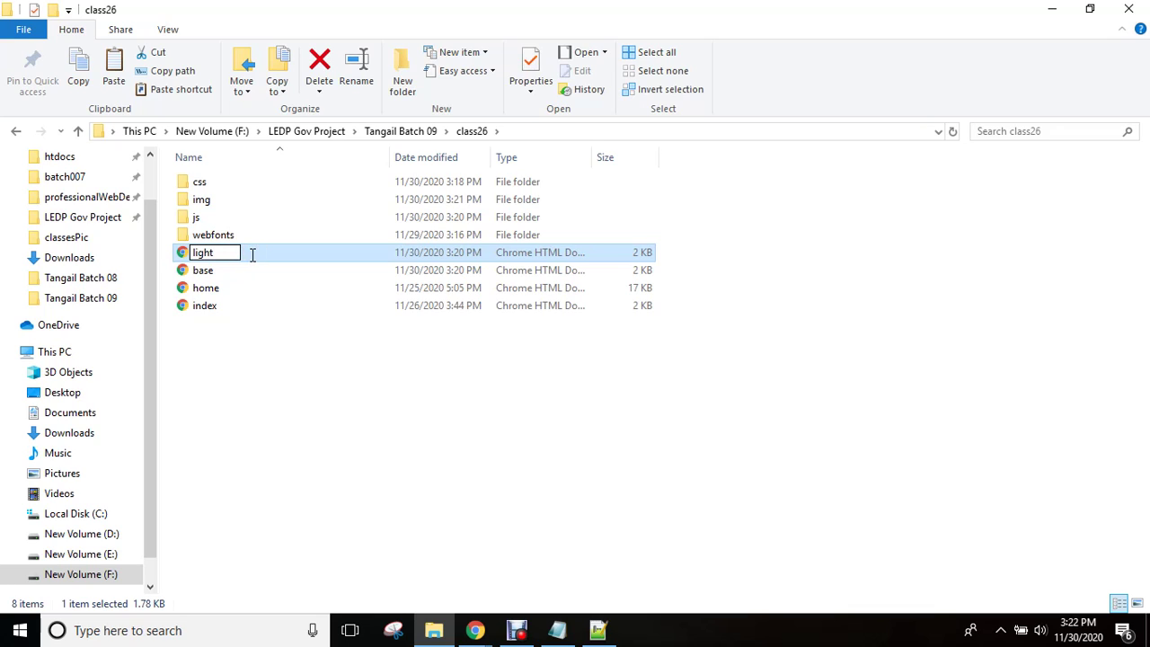
pyautogui.write('box')
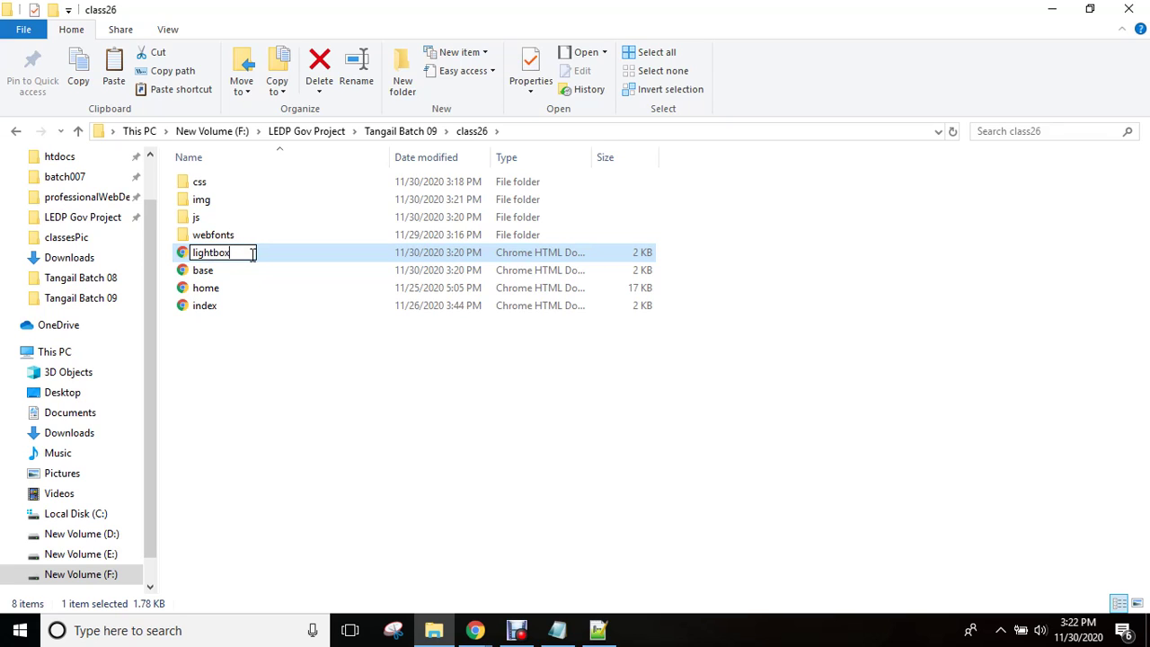
pyautogui.press('Return')
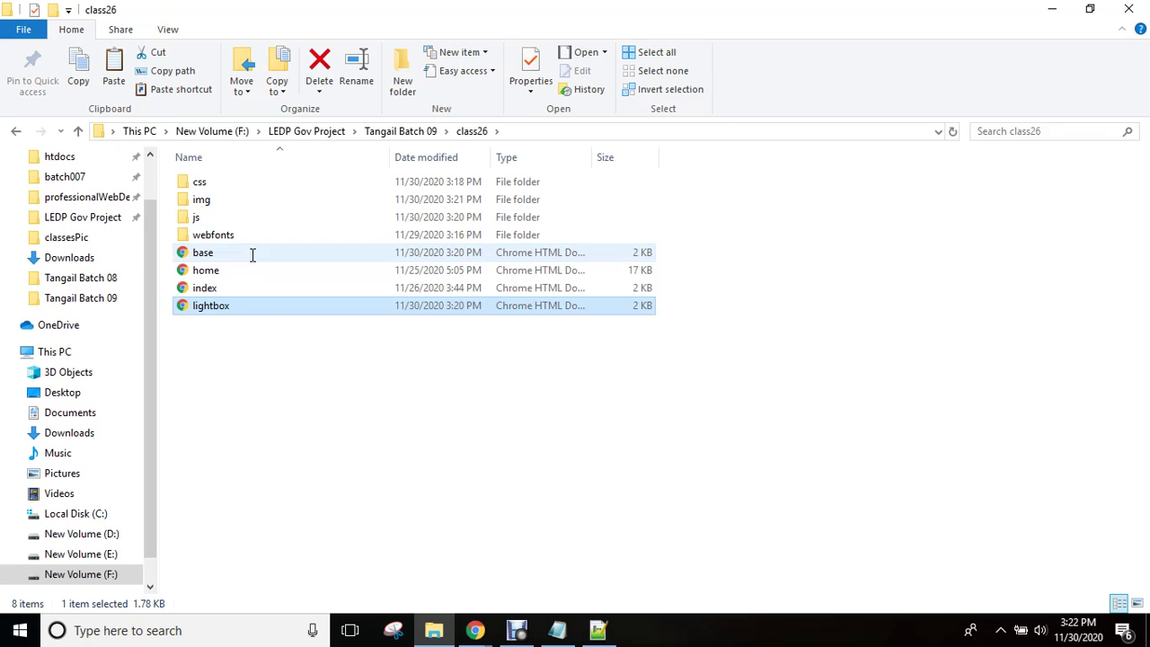
# - Open the lightbox and home files from the class26 folder in Notepad++
pyautogui.rightClick(263, 305)
pyautogui.click(331, 302)
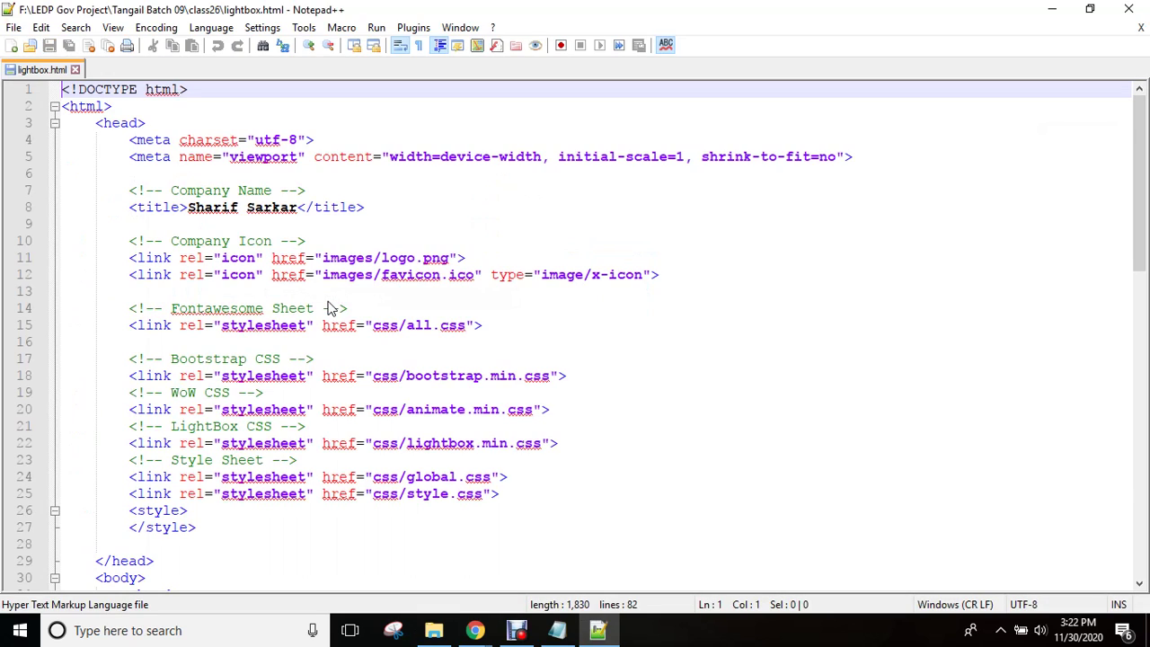
pyautogui.click(434, 630)
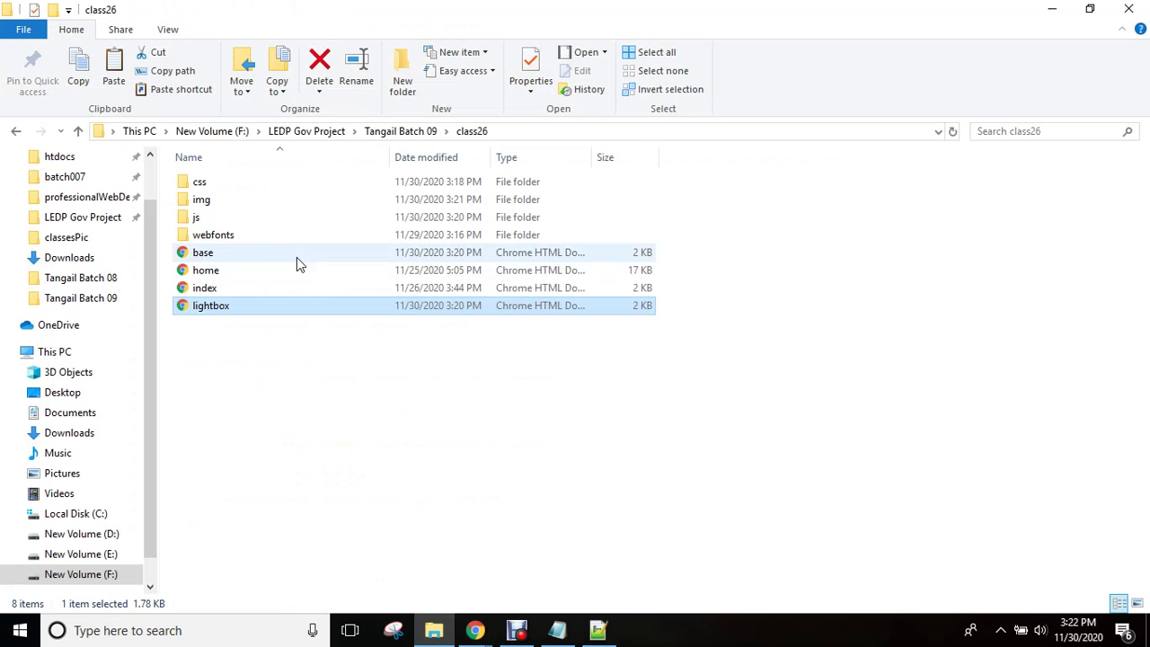
pyautogui.rightClick(226, 278)
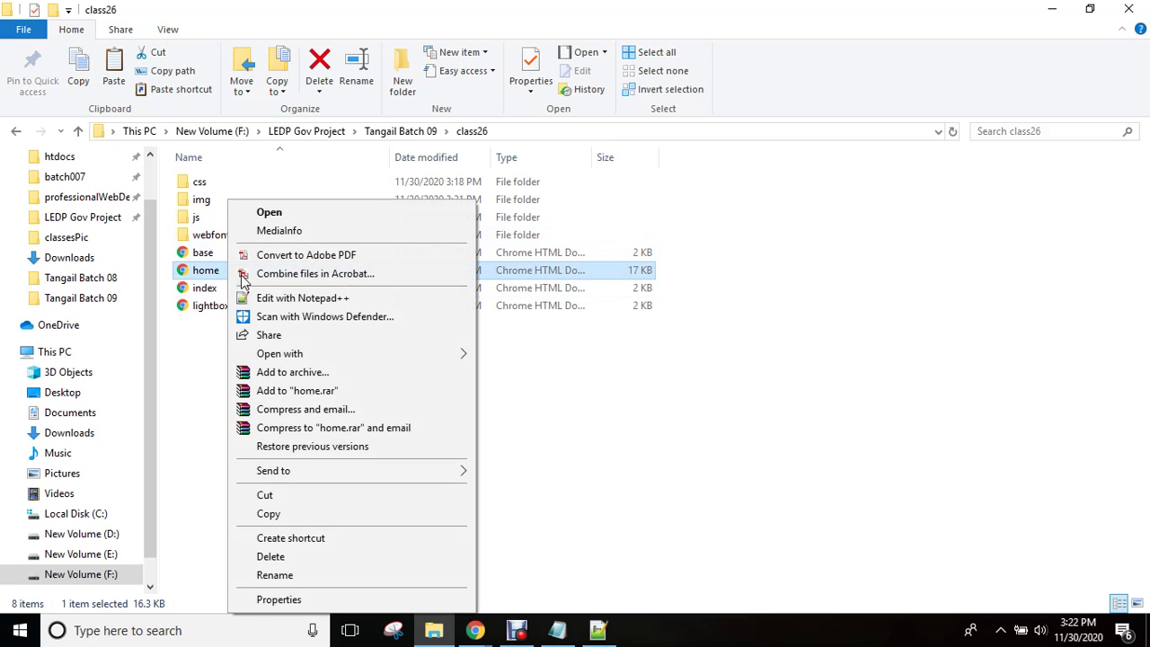
pyautogui.click(288, 299)
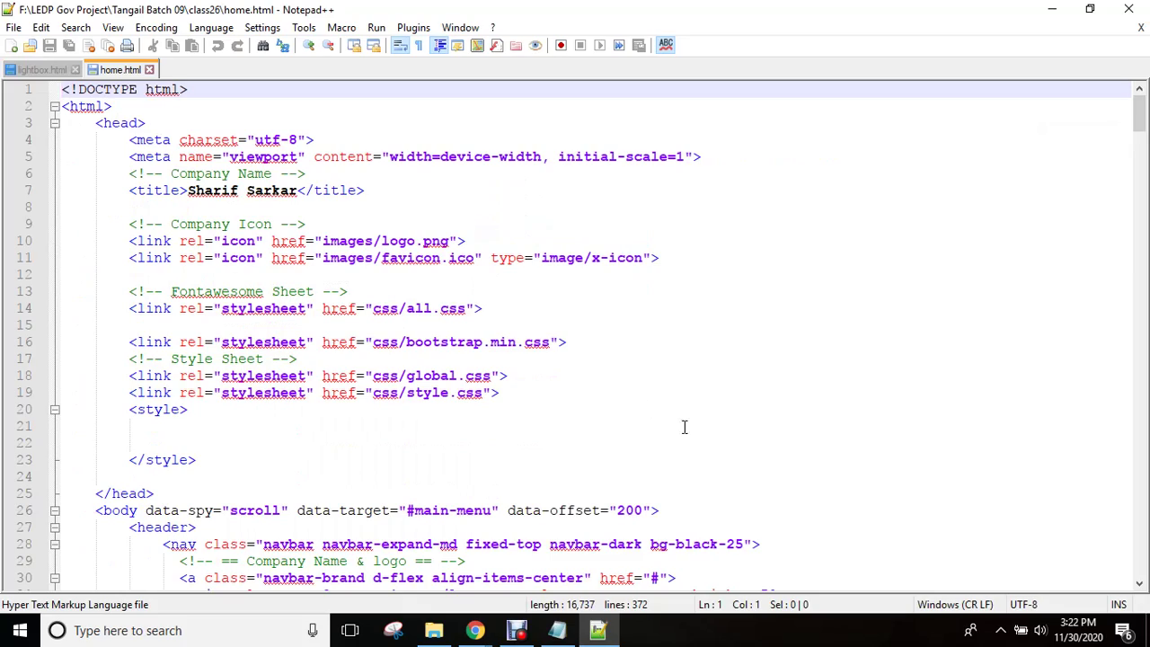
# - Collapse the project section in home.html and copy the whole Portfolio Part block with its comment
pyautogui.moveTo(1139, 115); pyautogui.dragTo(1139, 338)
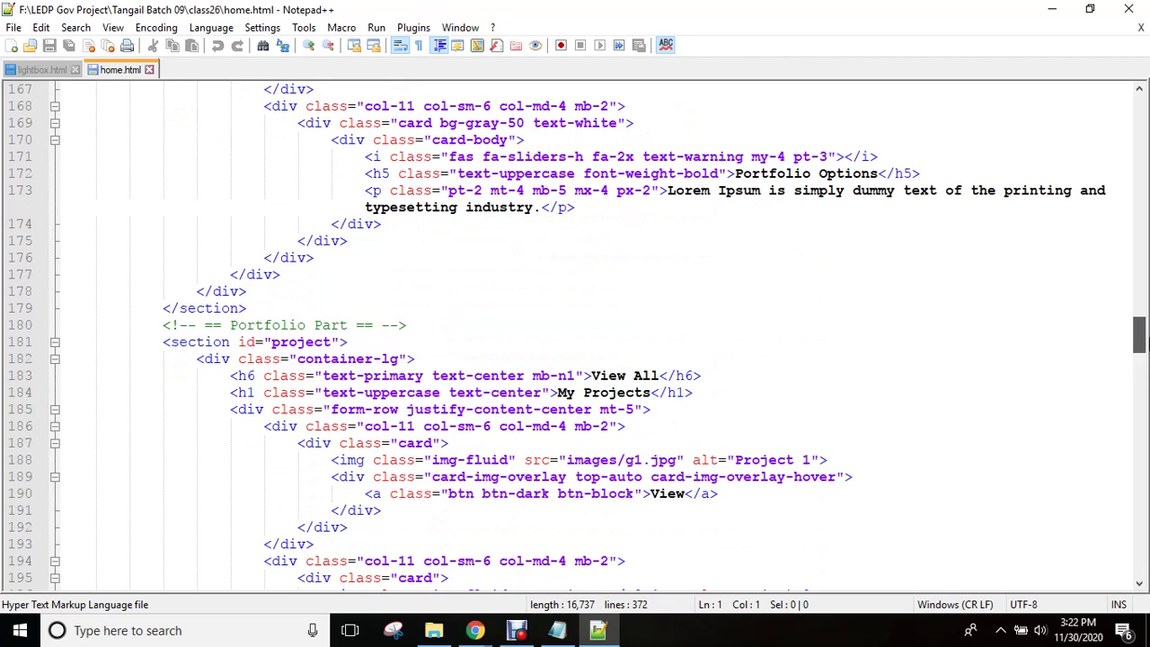
pyautogui.click(54, 342)
pyautogui.moveTo(162, 362); pyautogui.dragTo(162, 325)
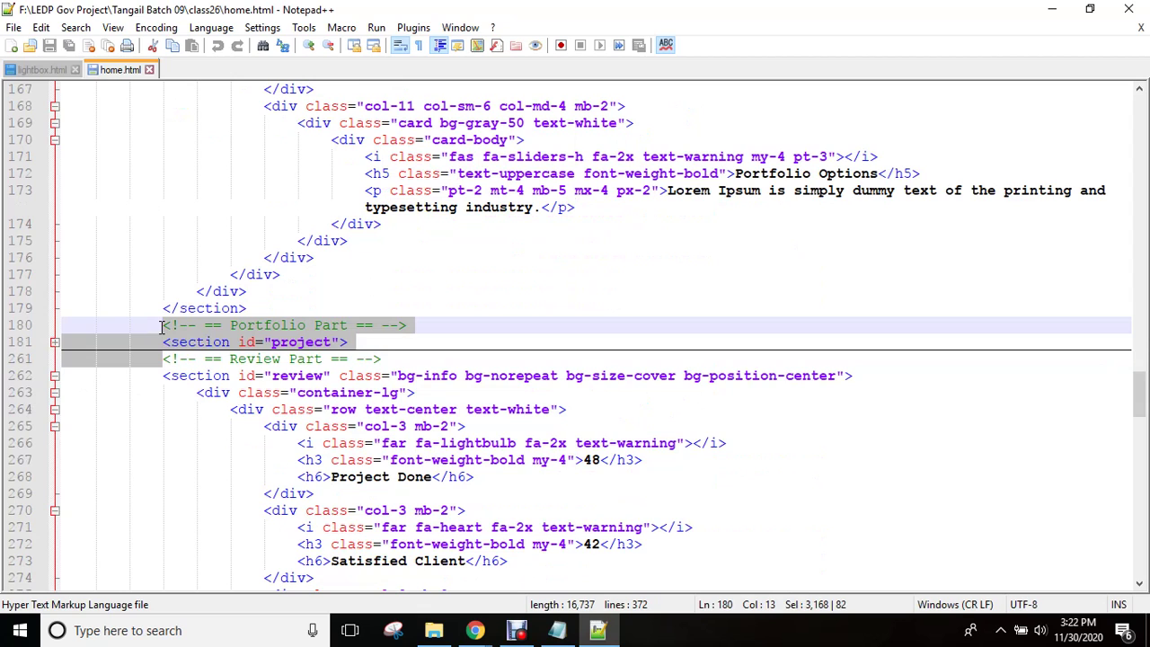
# - Replace the Sectionname Part placeholder section in lightbox.html with the copied Portfolio Part block and save the file
pyautogui.click(45, 70)
pyautogui.moveTo(1141, 233); pyautogui.dragTo(1147, 360)
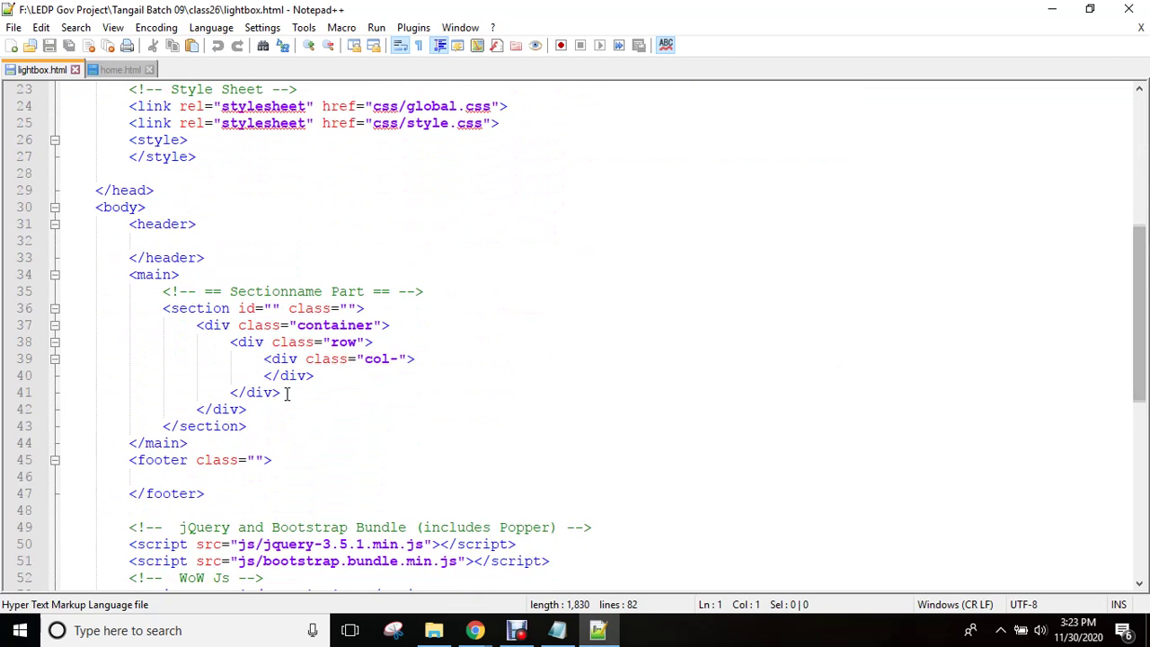
pyautogui.moveTo(162, 291); pyautogui.dragTo(307, 425)
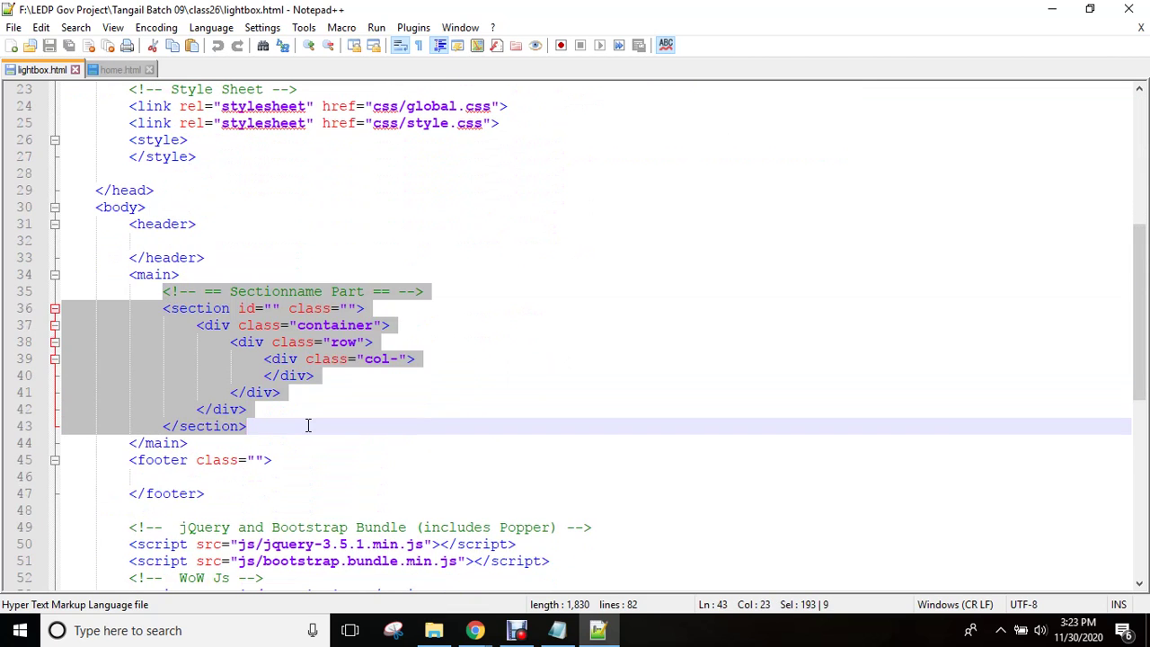
pyautogui.hotkey('ctrl', 'v')
pyautogui.hotkey('ctrl', 's')
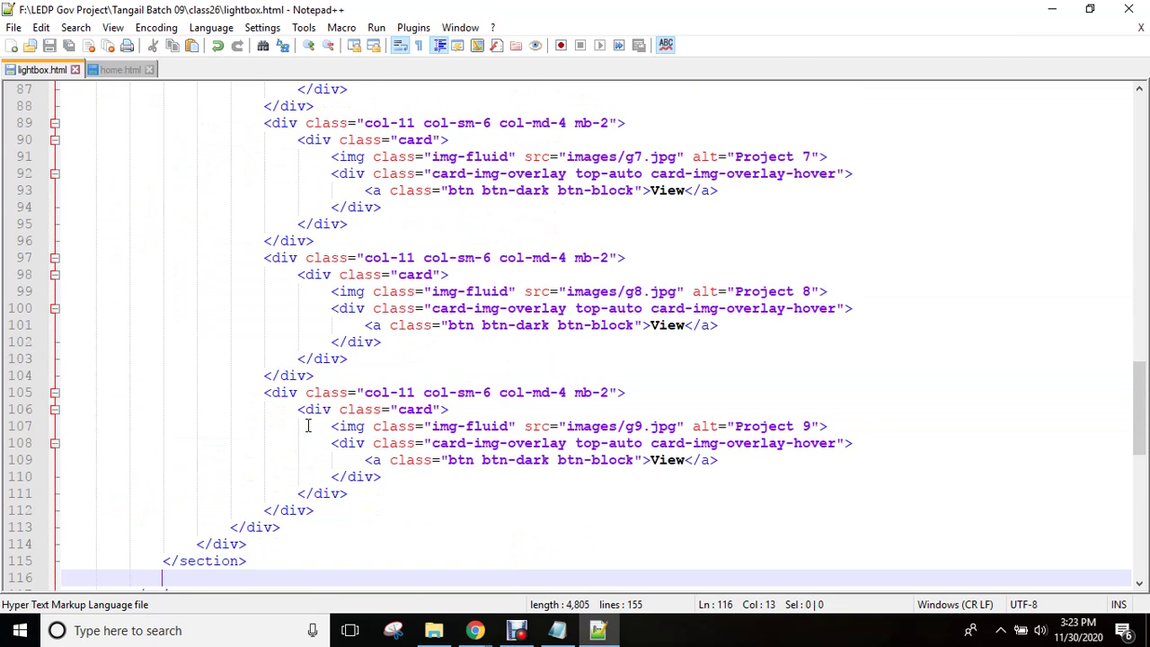
# - Preview lightbox.html in Chrome, and check the project images in the class26 img folder in File Explorer
pyautogui.click(378, 28)
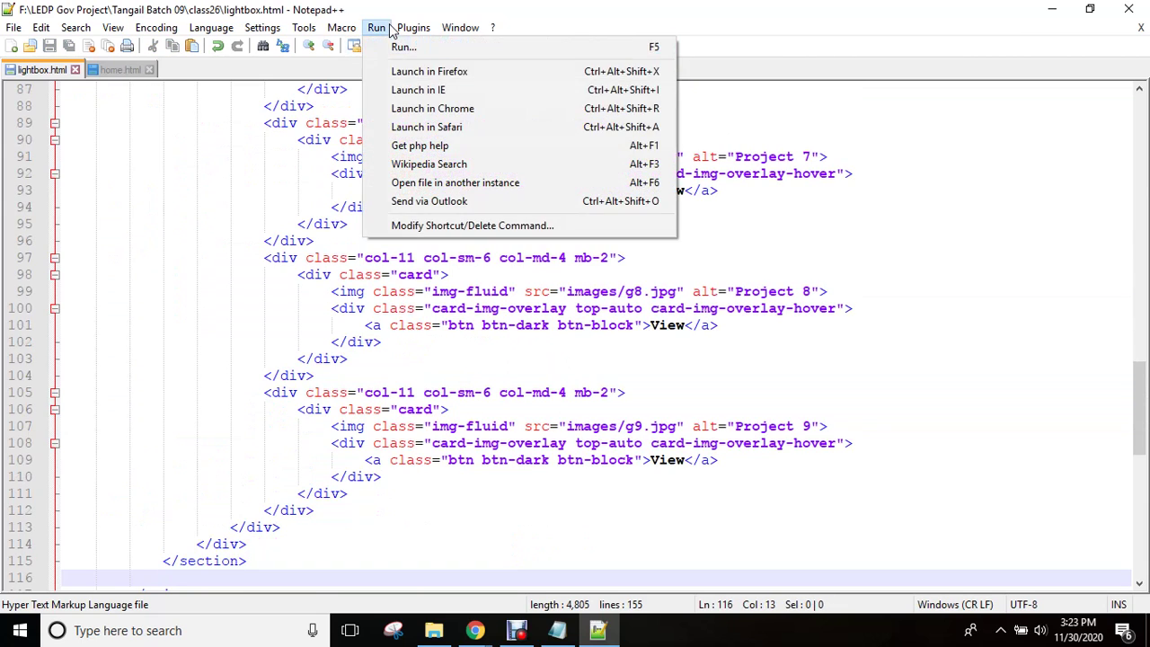
pyautogui.click(491, 109)
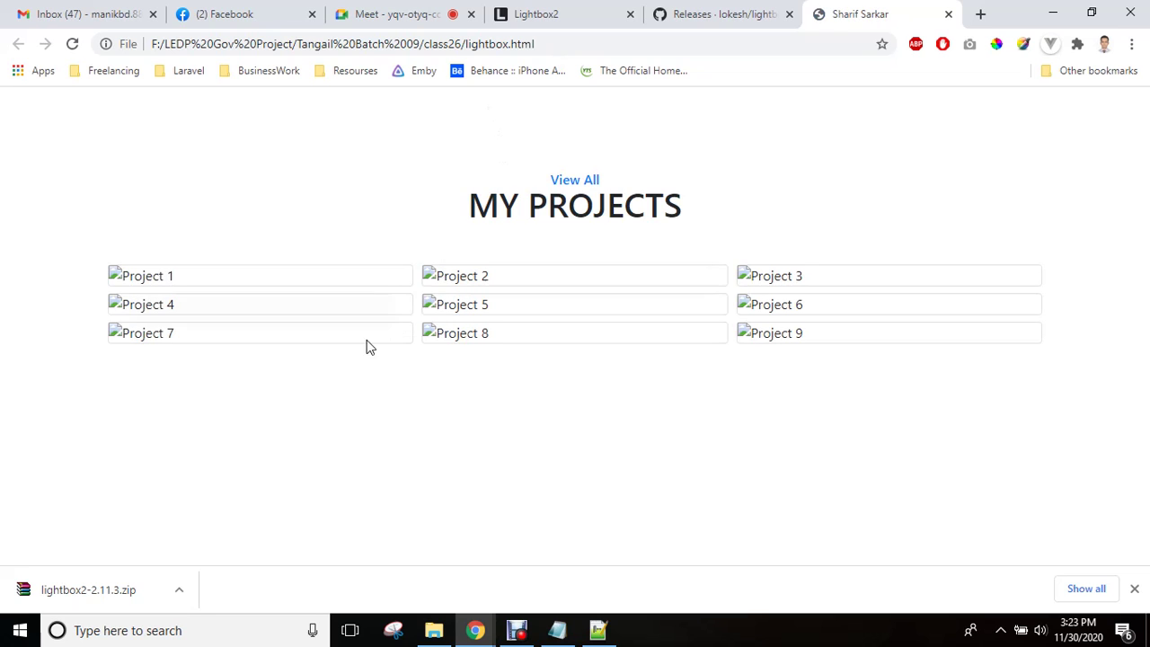
pyautogui.click(434, 629)
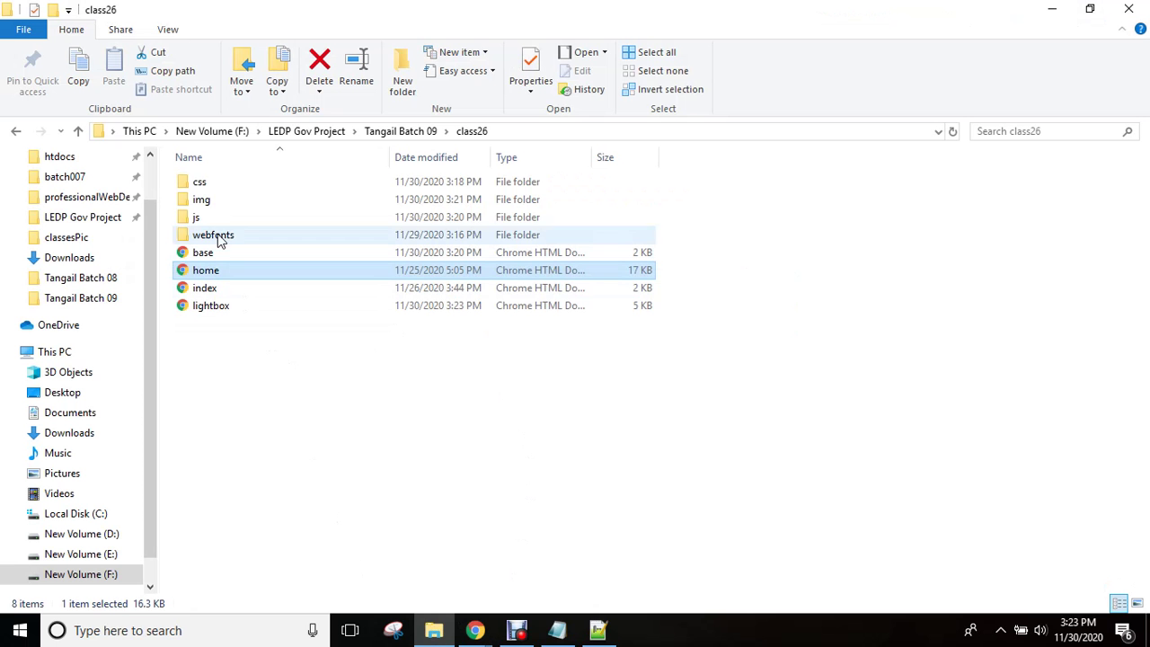
pyautogui.click(235, 206)
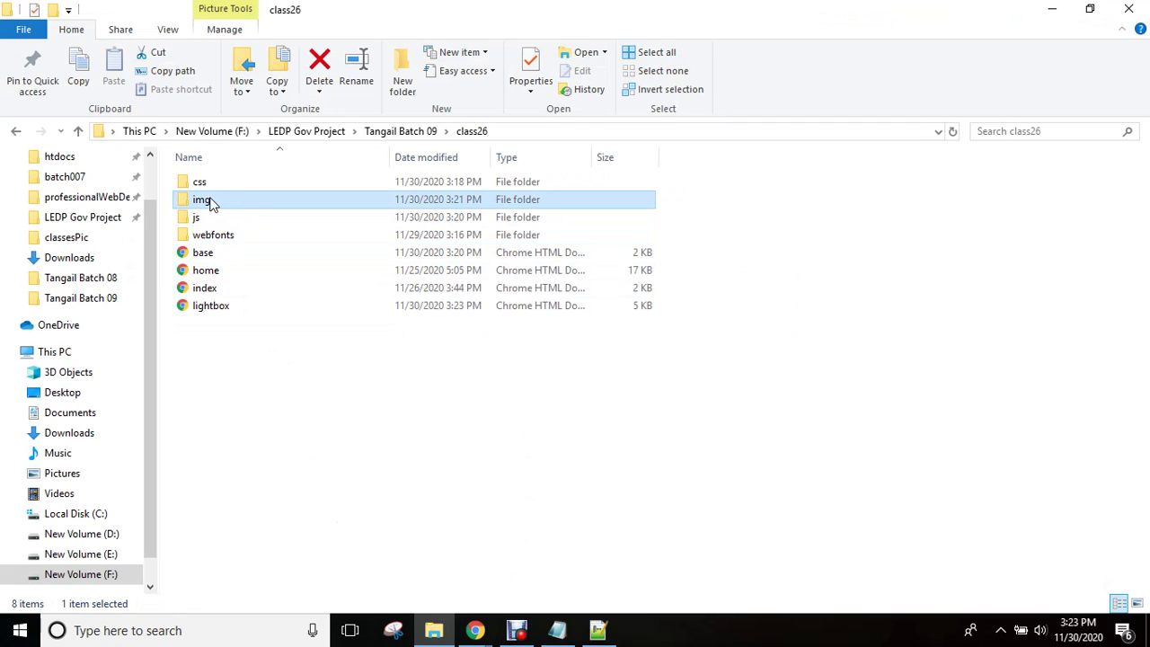
pyautogui.doubleClick(207, 201)
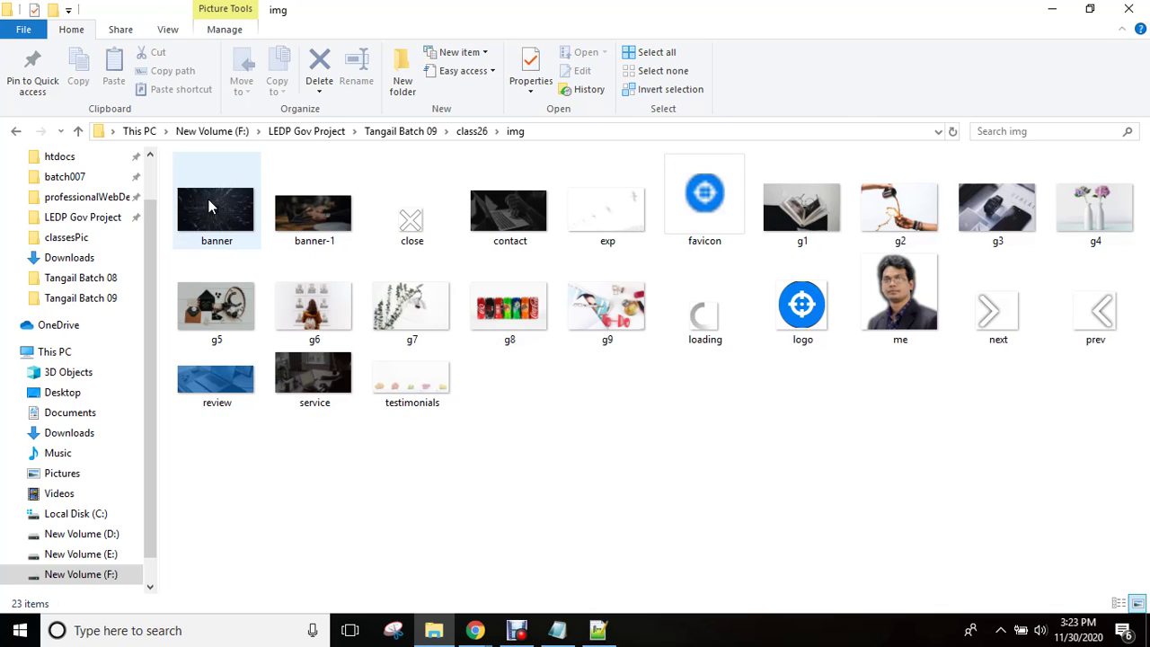
pyautogui.click(474, 132)
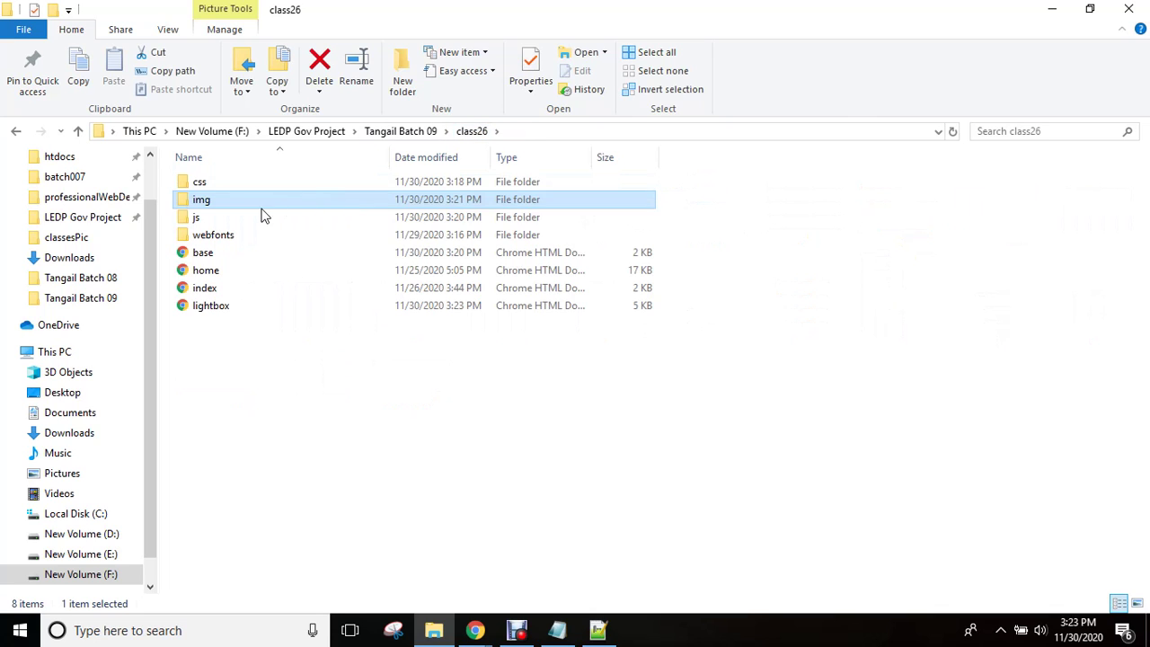
# - Rename the img folder in class26 as images
pyautogui.click(210, 201)
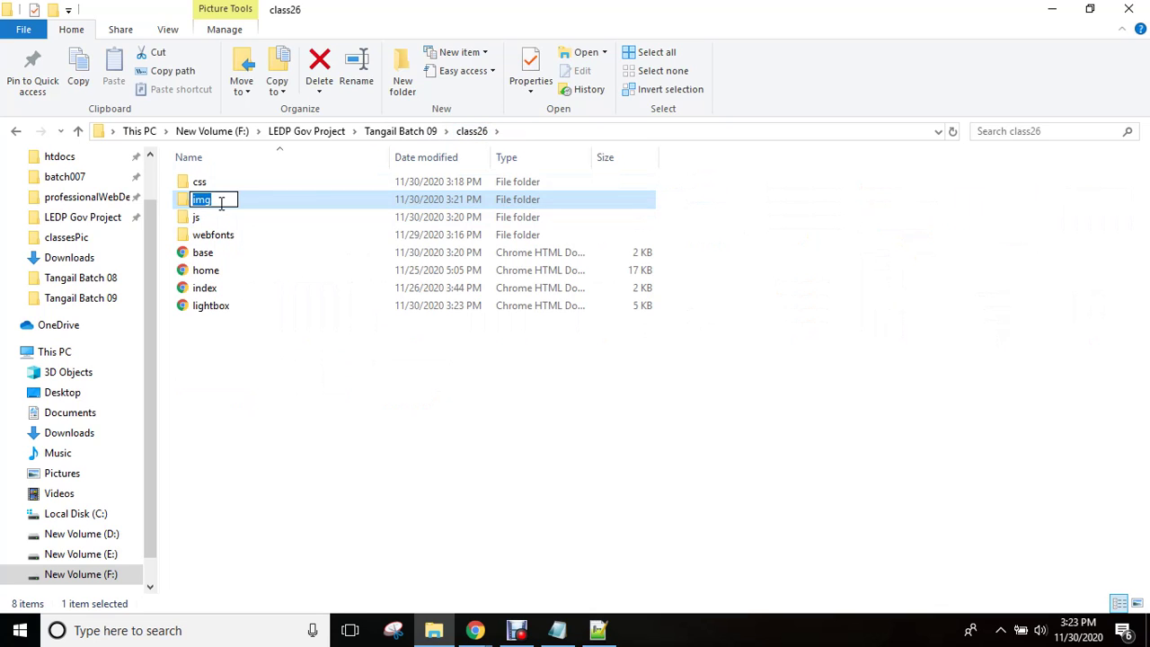
pyautogui.write('images')
pyautogui.click(289, 210)
# - Cut the close, loading, next and prev pictures from the images folder
pyautogui.doubleClick(288, 208)
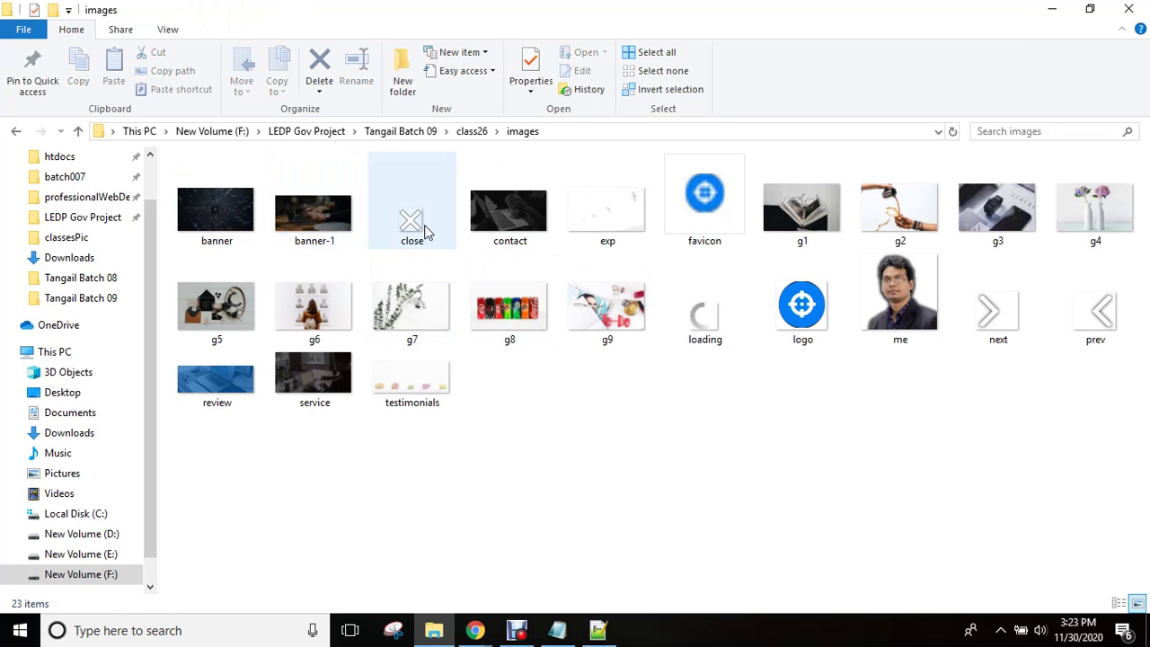
pyautogui.click(428, 232)
pyautogui.keyDown('shift'); pyautogui.click(988, 319); pyautogui.keyUp('shift')
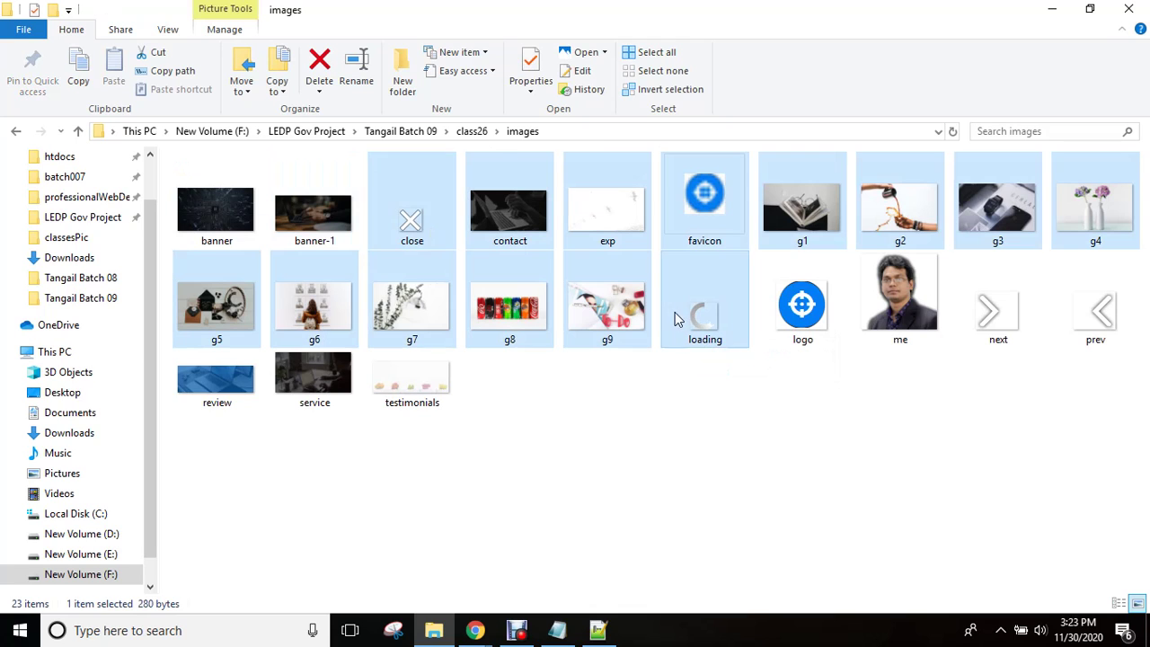
pyautogui.click(981, 328)
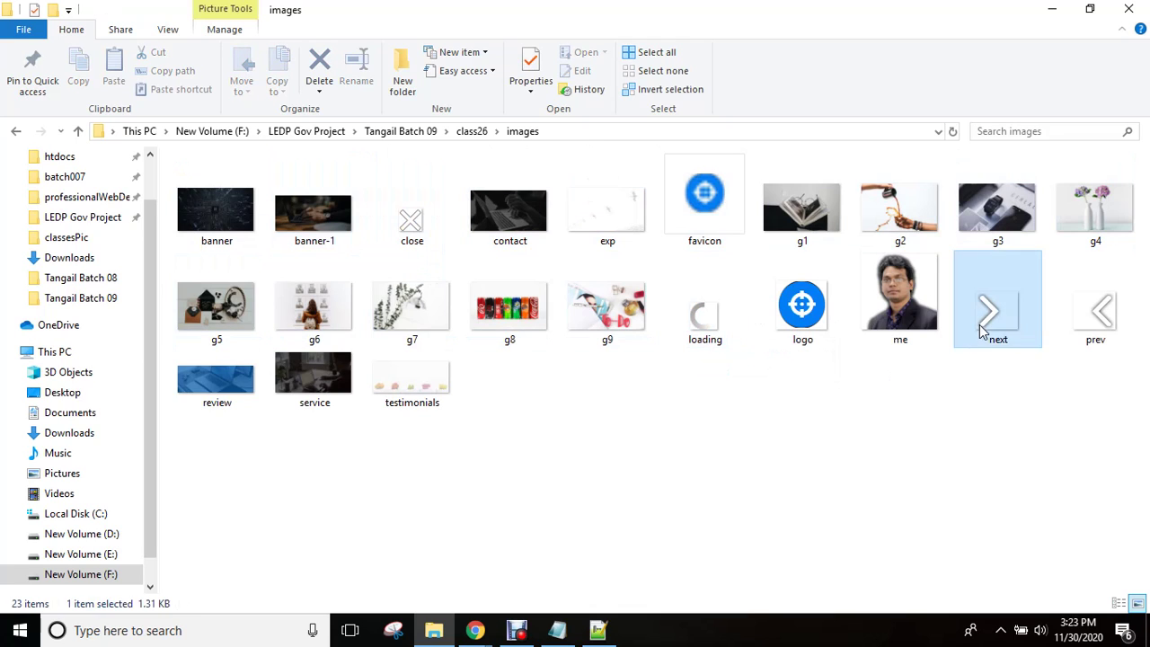
pyautogui.keyDown('ctrl'); pyautogui.click(1086, 319); pyautogui.keyUp('ctrl')
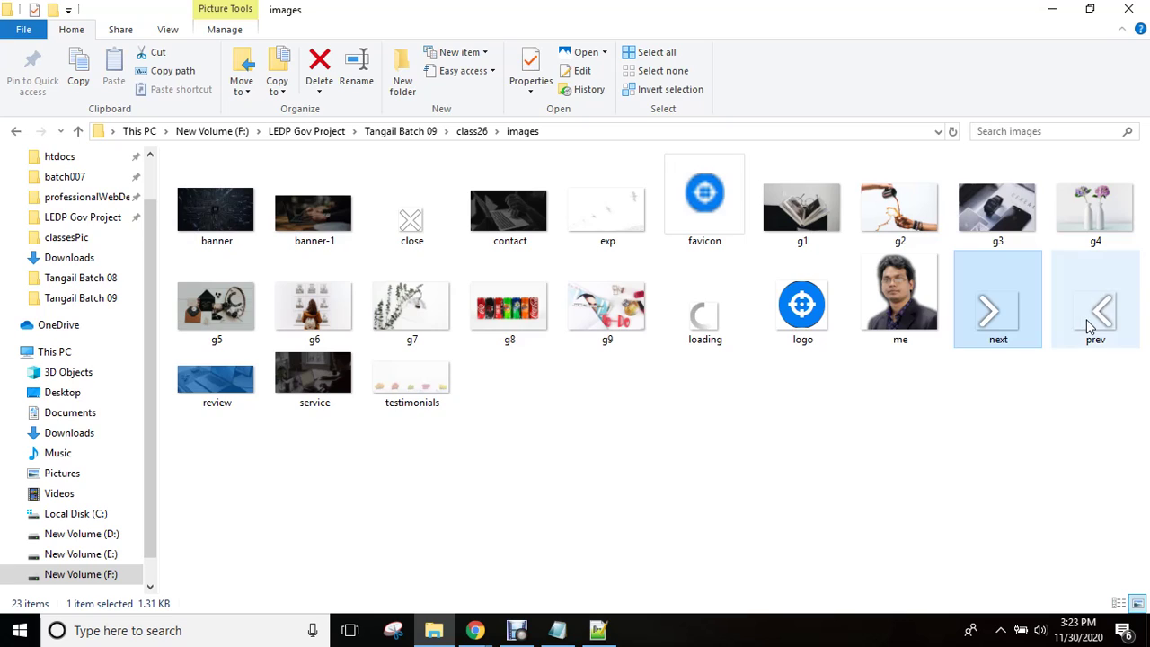
pyautogui.keyDown('ctrl'); pyautogui.click(714, 314); pyautogui.keyUp('ctrl')
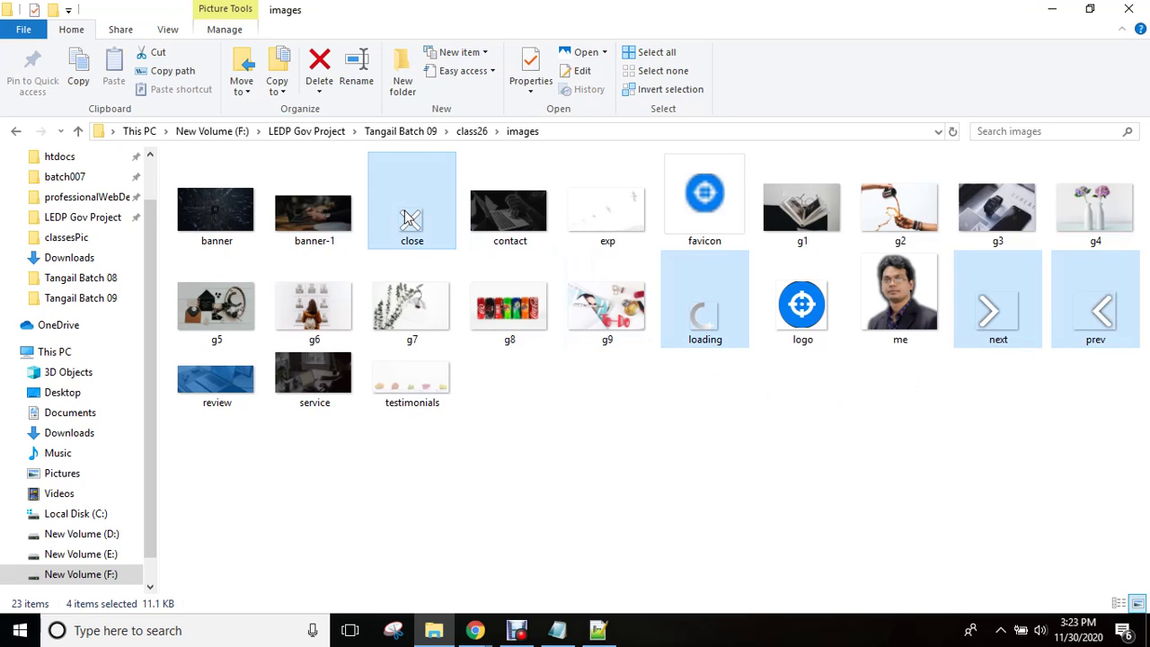
# - Create a new img folder in class26 and paste the four cut Lightbox pictures into it
pyautogui.click(474, 131)
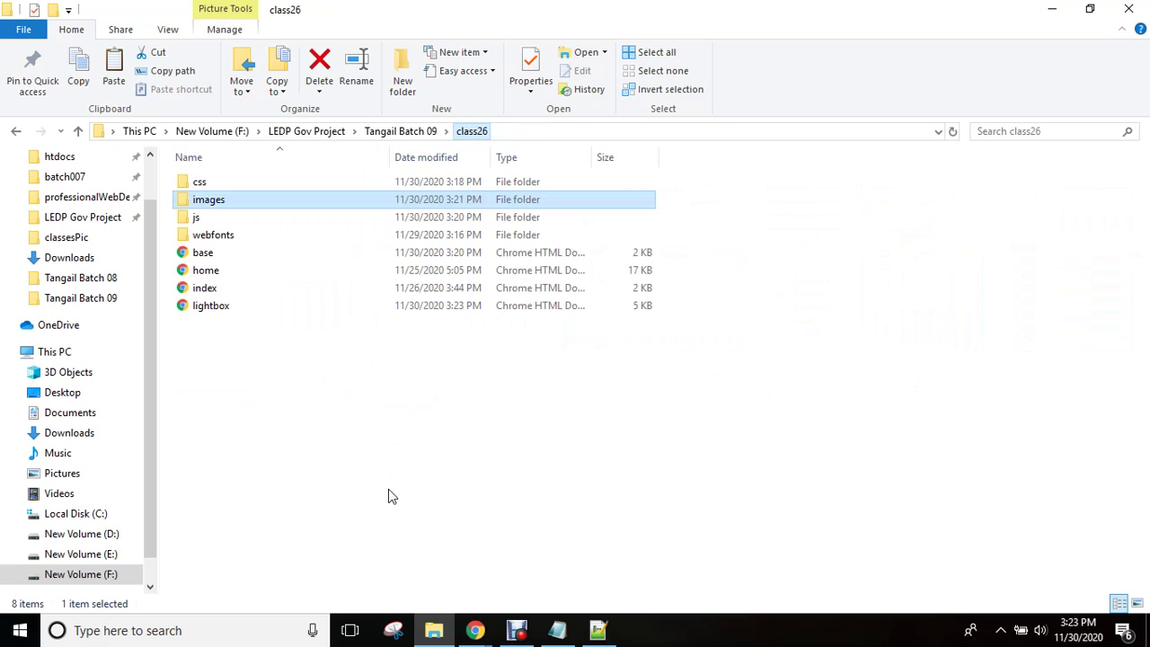
pyautogui.click(389, 507)
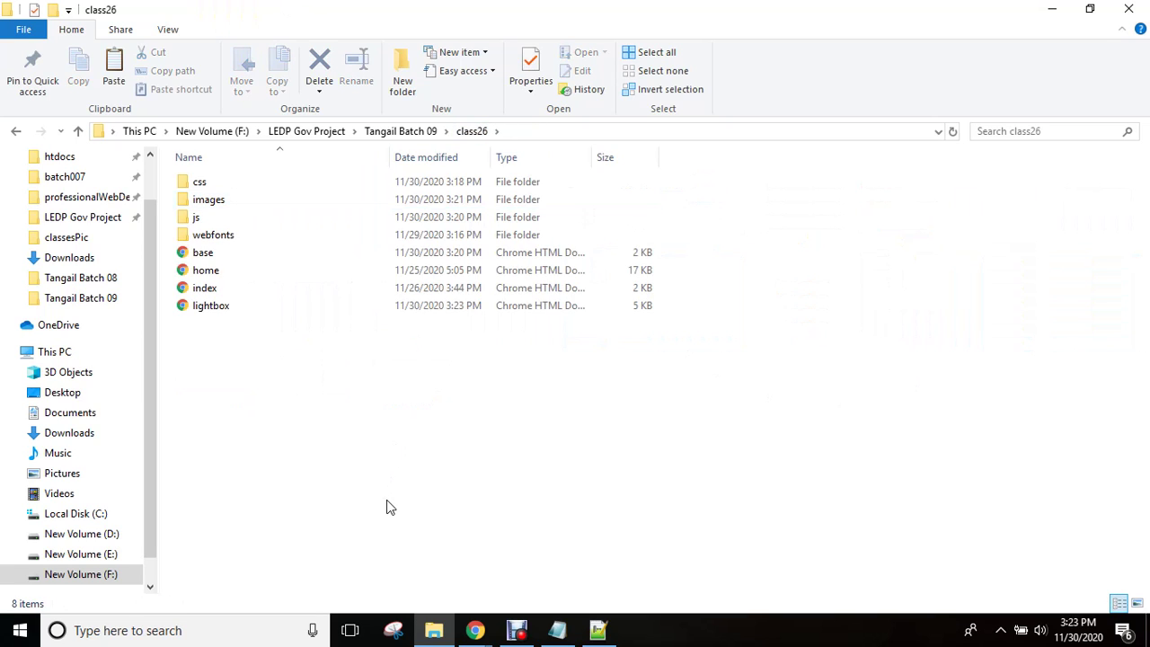
pyautogui.hotkey('ctrl', 'shift', 'n')
pyautogui.write('img')
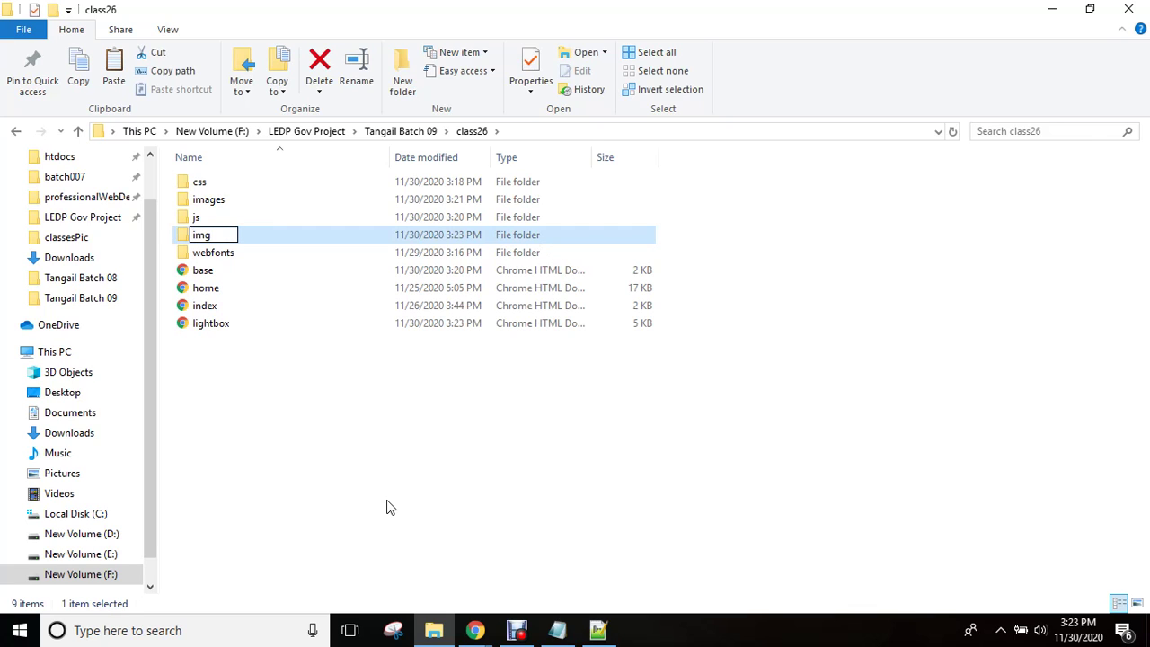
pyautogui.press('Return')
pyautogui.press('Return')
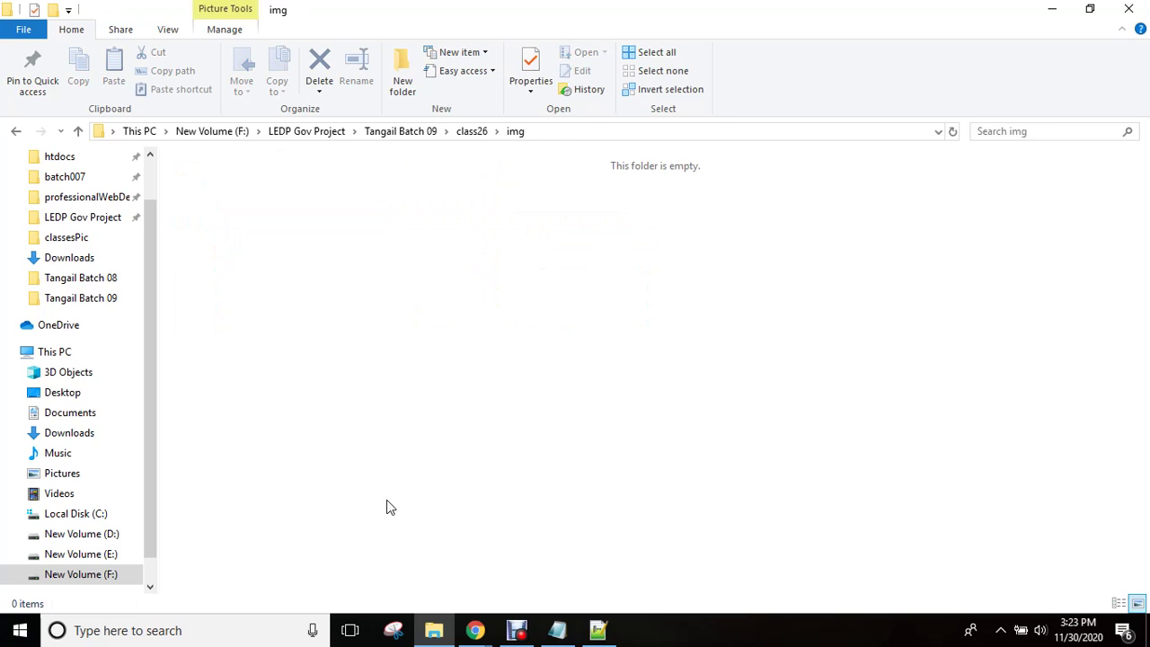
pyautogui.hotkey('ctrl', 'v')
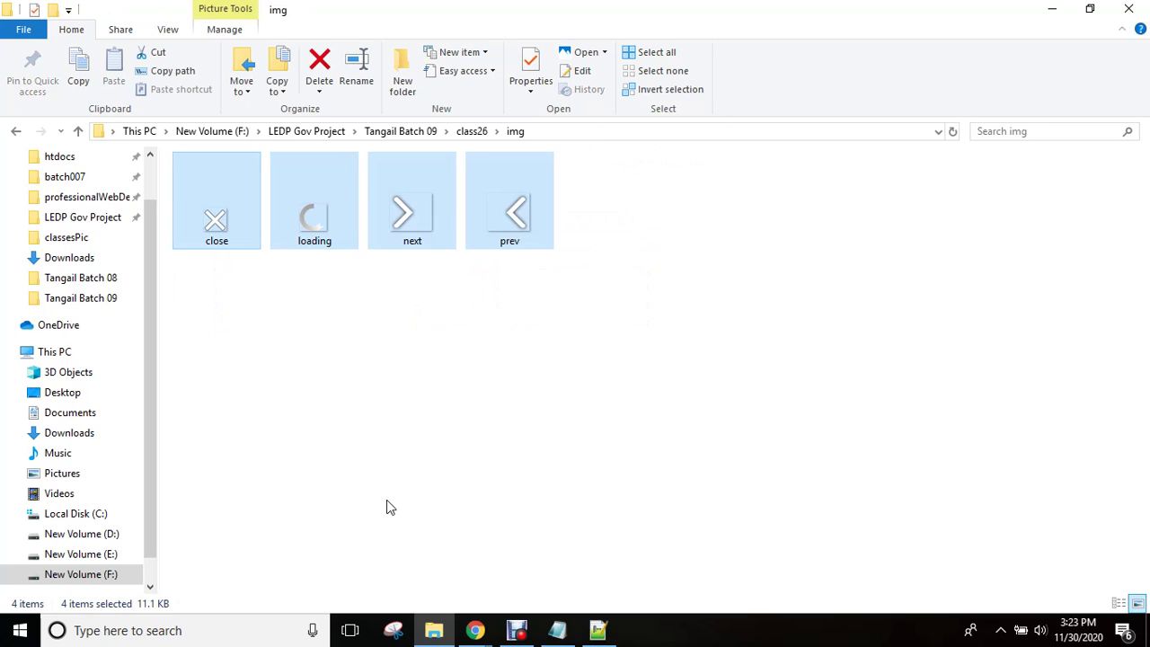
# - Check which pictures remain in the images folder and return to the class26 folder
pyautogui.click(498, 511)
pyautogui.click(474, 131)
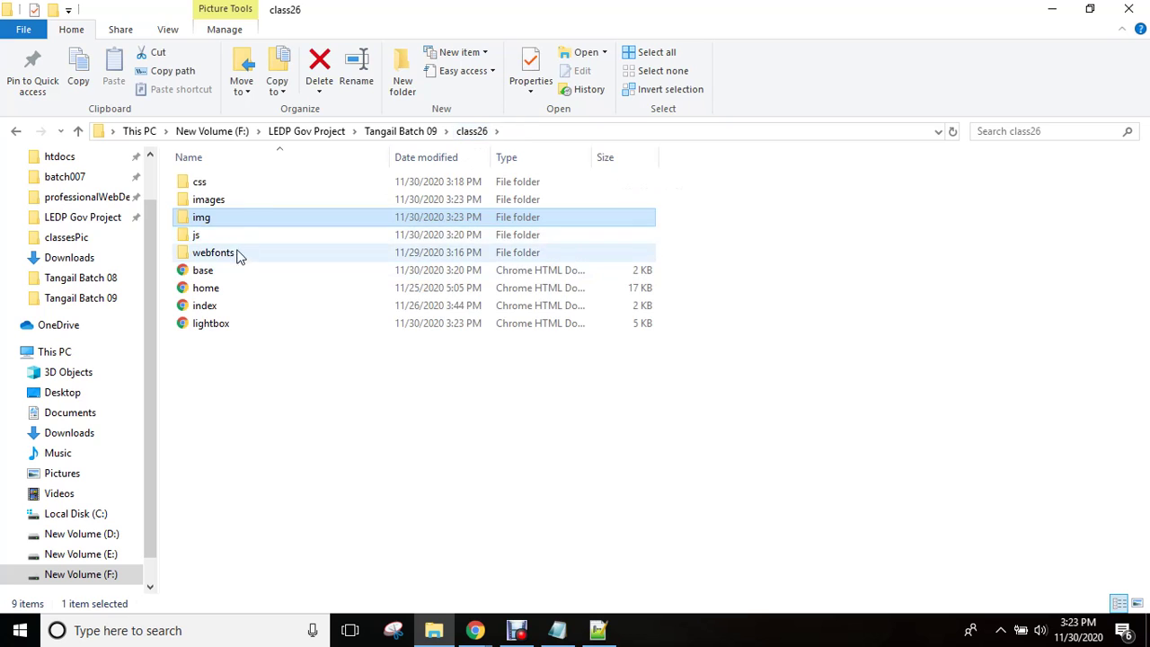
pyautogui.doubleClick(236, 199)
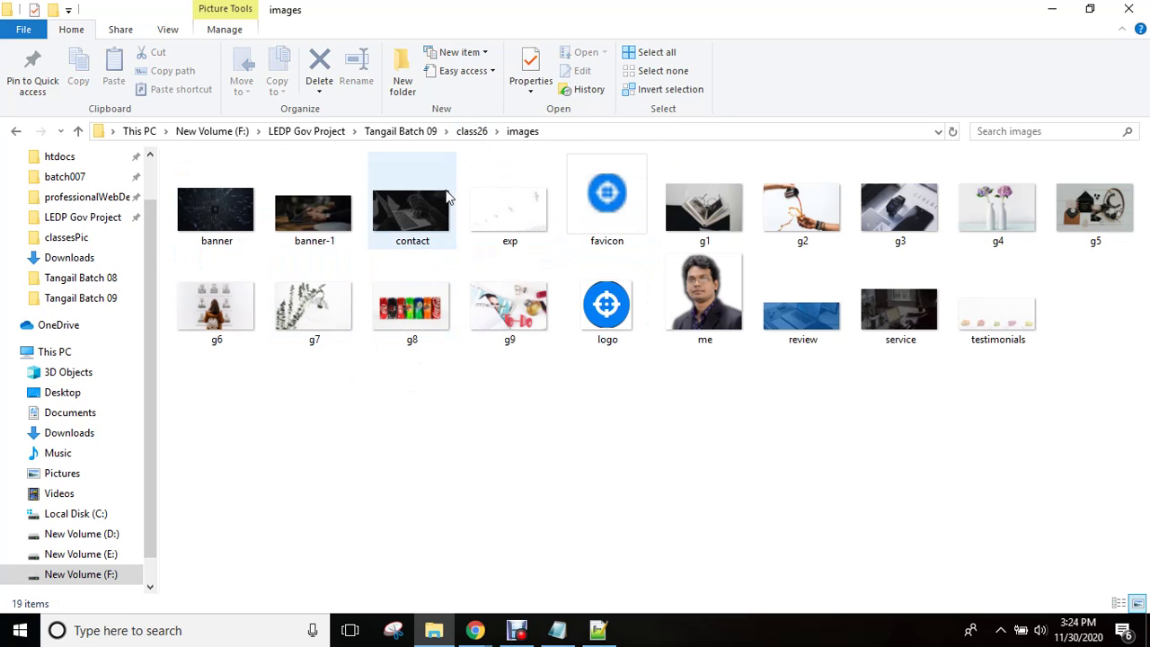
pyautogui.click(472, 131)
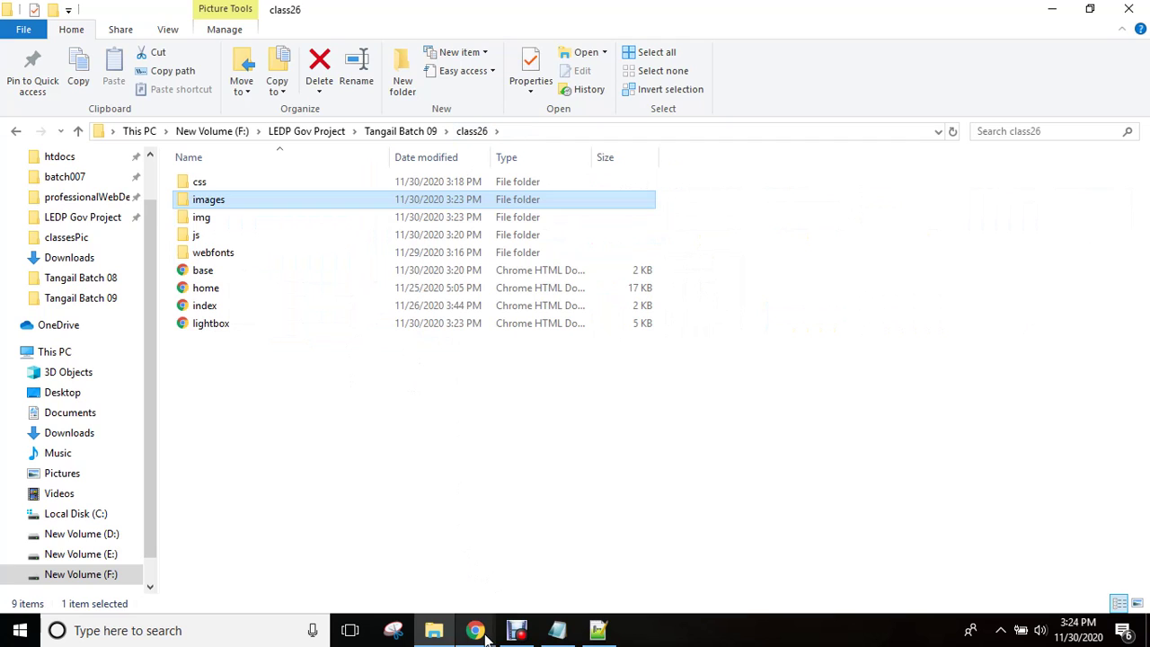
# - Switch to Chrome, reload lightbox.html and check the pictures in the My Projects gallery
pyautogui.moveTo(475, 630)
pyautogui.click(444, 575)
pyautogui.click(74, 43)
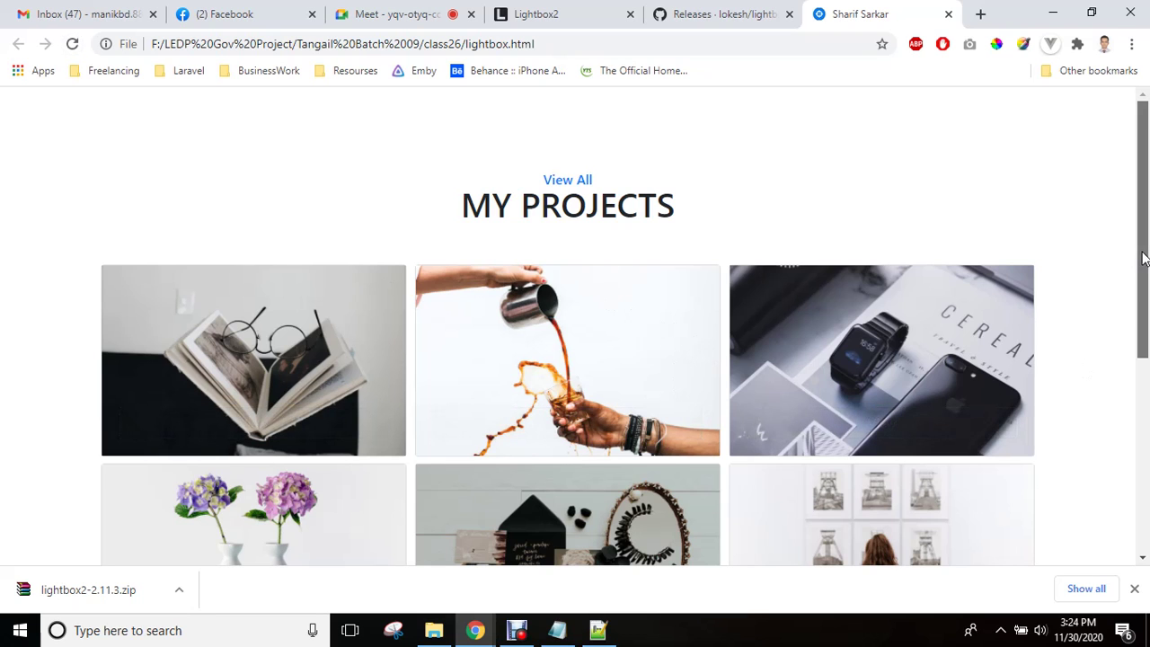
pyautogui.scroll(-2, 1060, 284)
pyautogui.moveTo(879, 191)
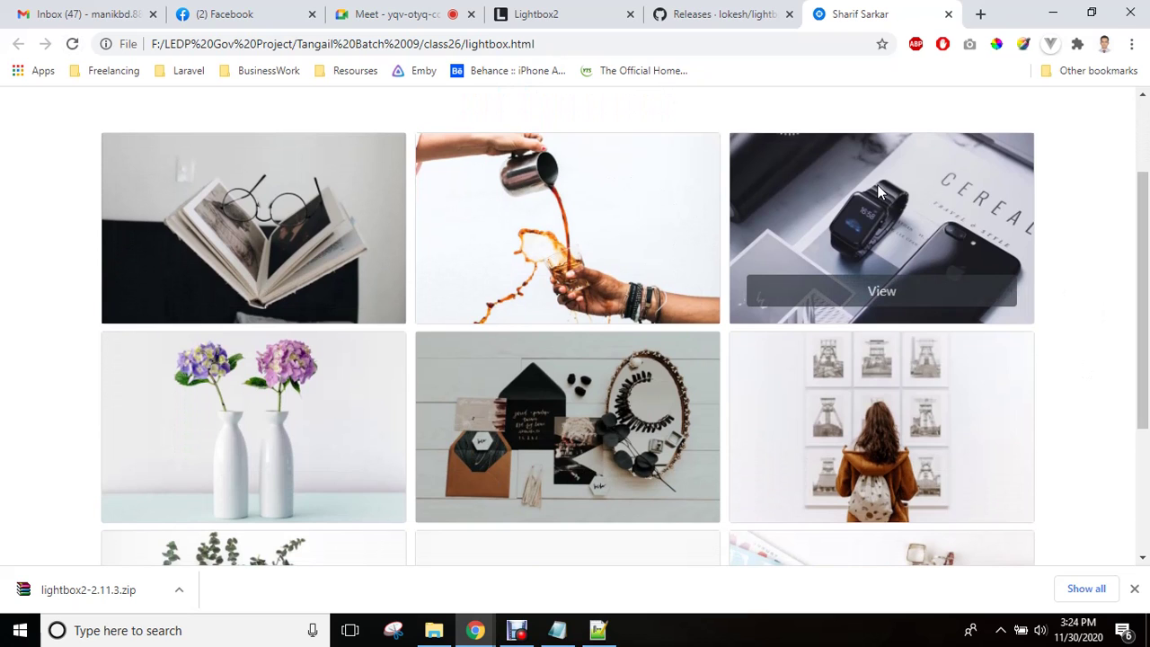
# - Copy the href, data-lightbox and data-title attributes from the Single images example in the Lightbox2 documentation
pyautogui.click(539, 14)
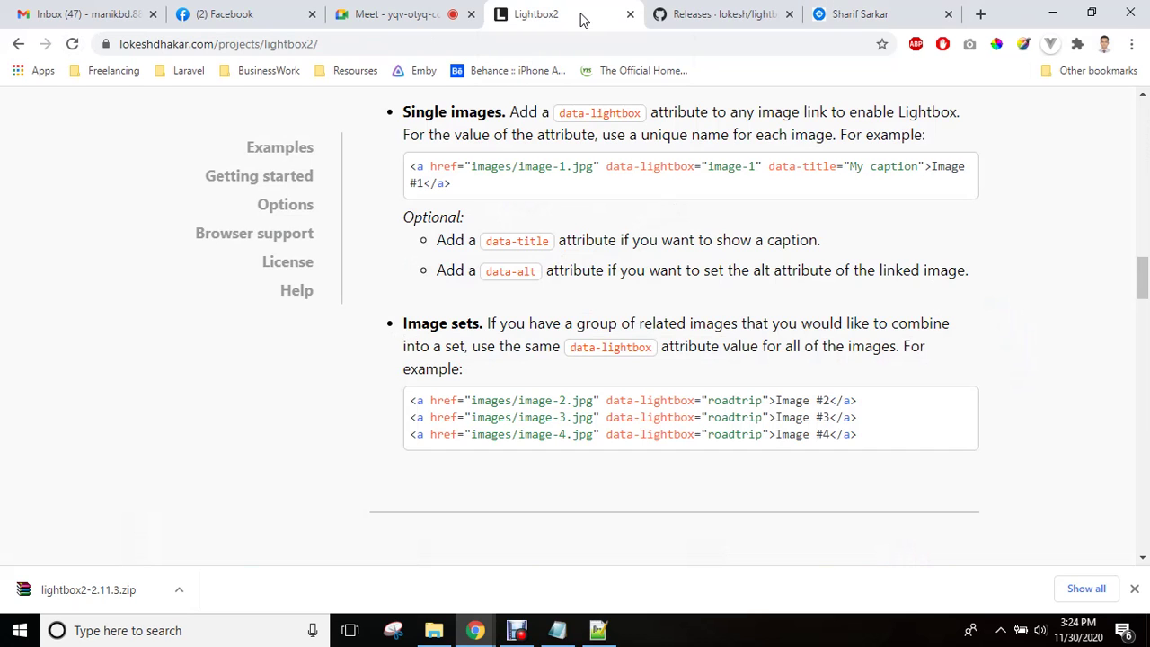
pyautogui.moveTo(1144, 276); pyautogui.dragTo(1144, 267)
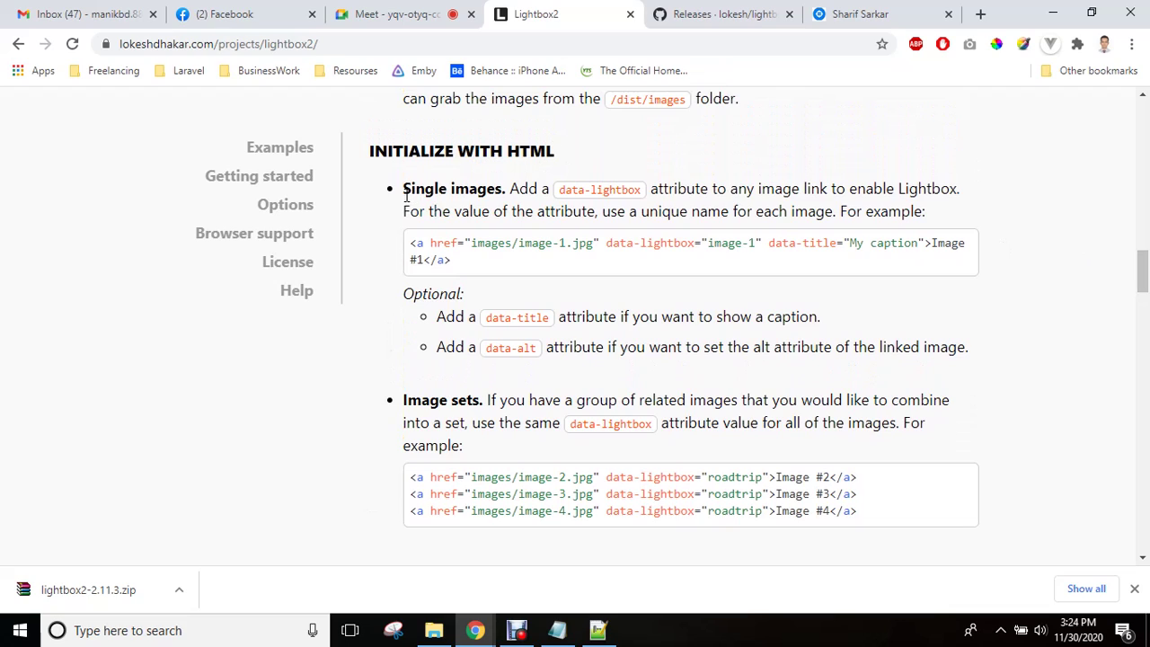
pyautogui.moveTo(406, 194); pyautogui.dragTo(504, 190)
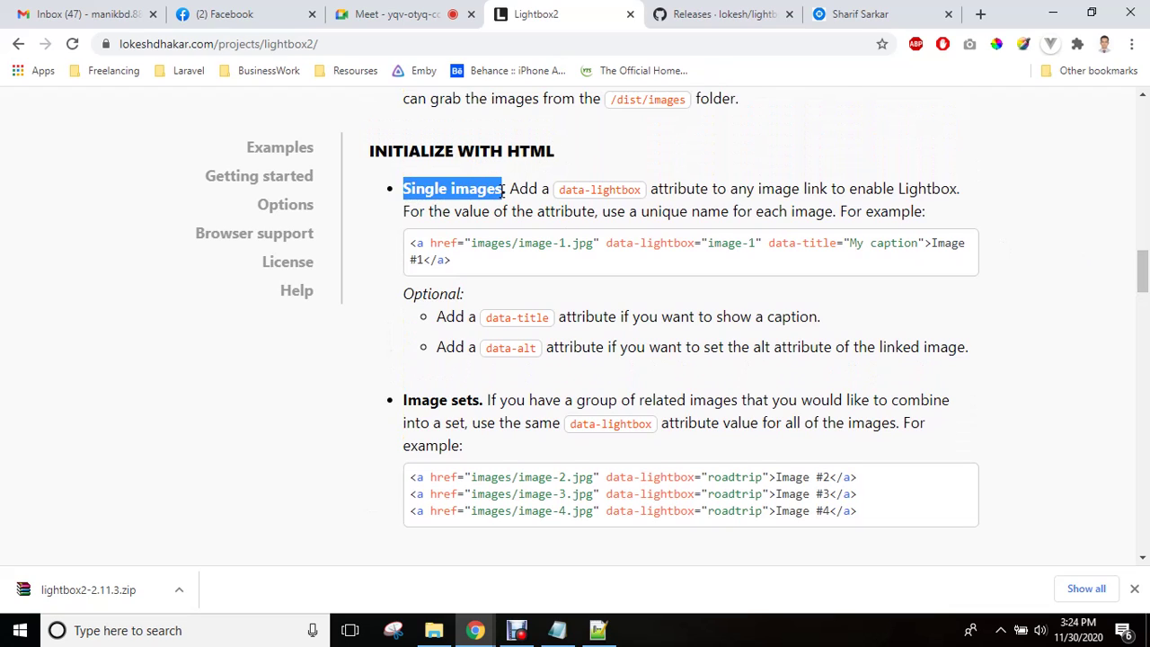
pyautogui.click(418, 251)
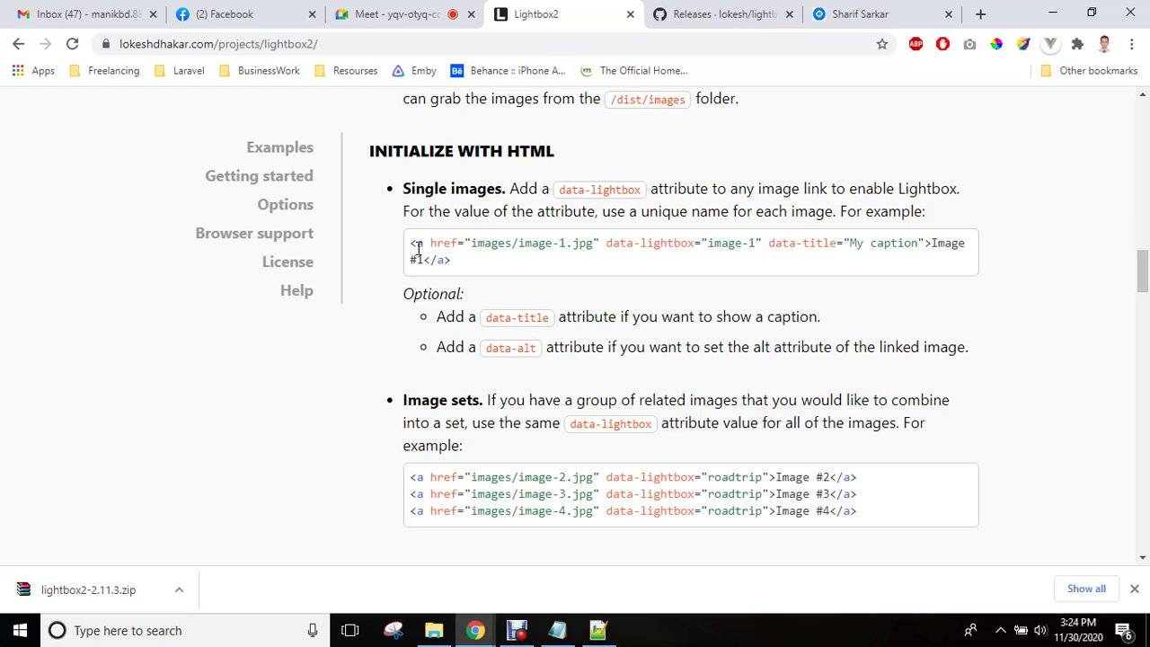
pyautogui.moveTo(430, 242); pyautogui.dragTo(601, 248)
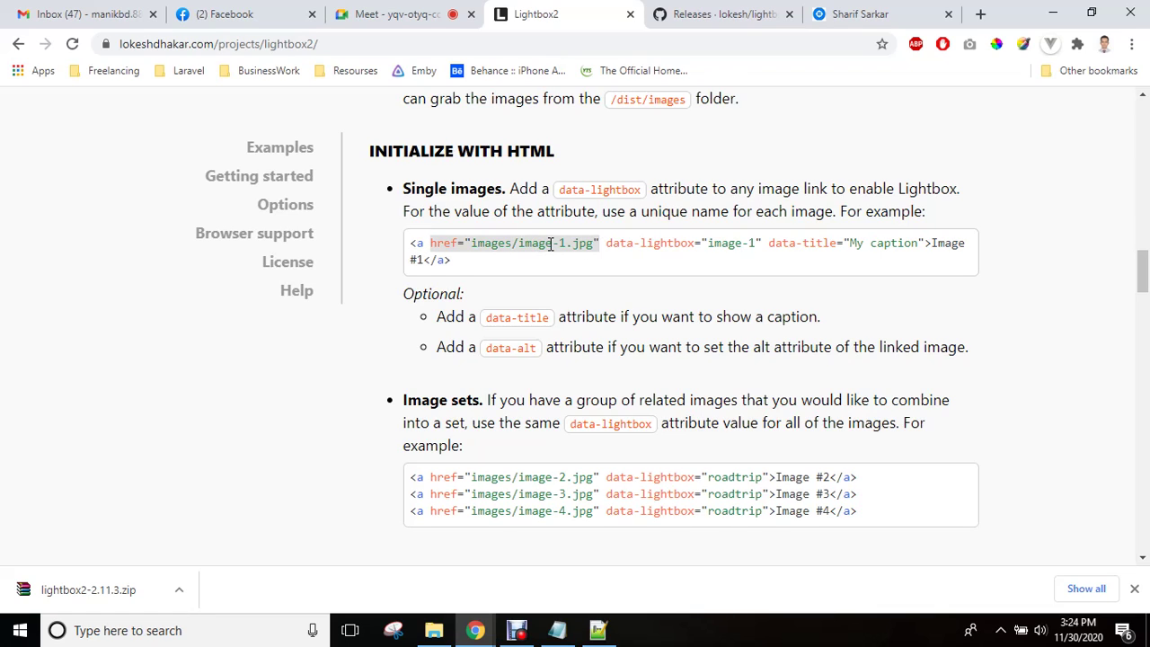
pyautogui.moveTo(608, 242); pyautogui.dragTo(761, 243)
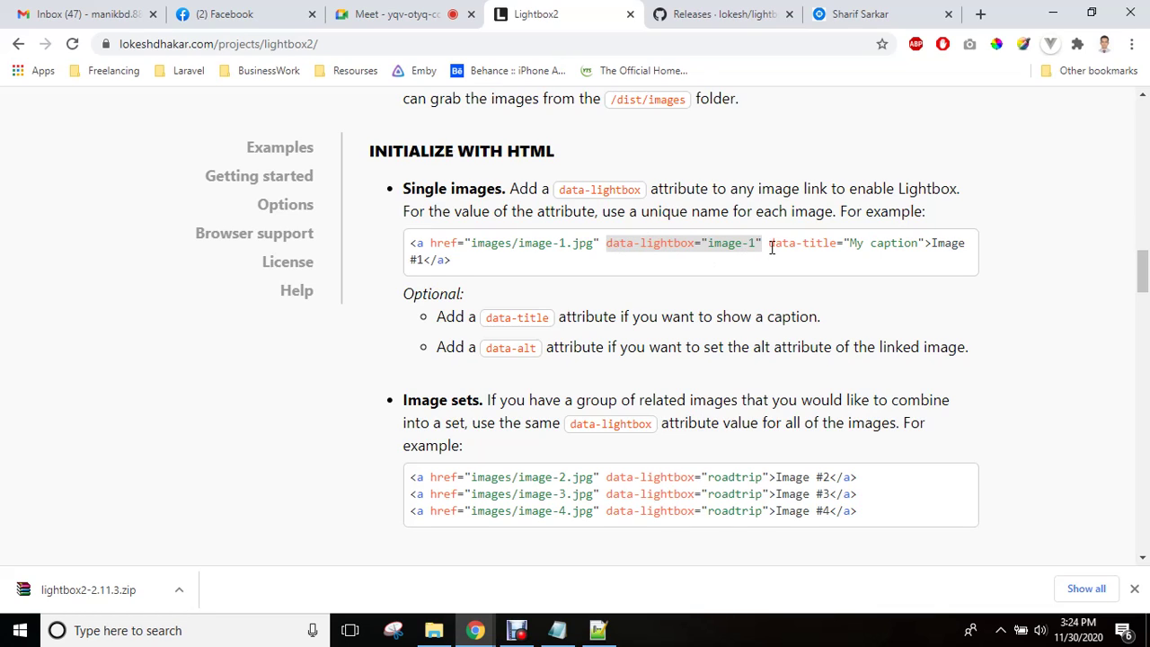
pyautogui.moveTo(770, 245); pyautogui.dragTo(921, 242)
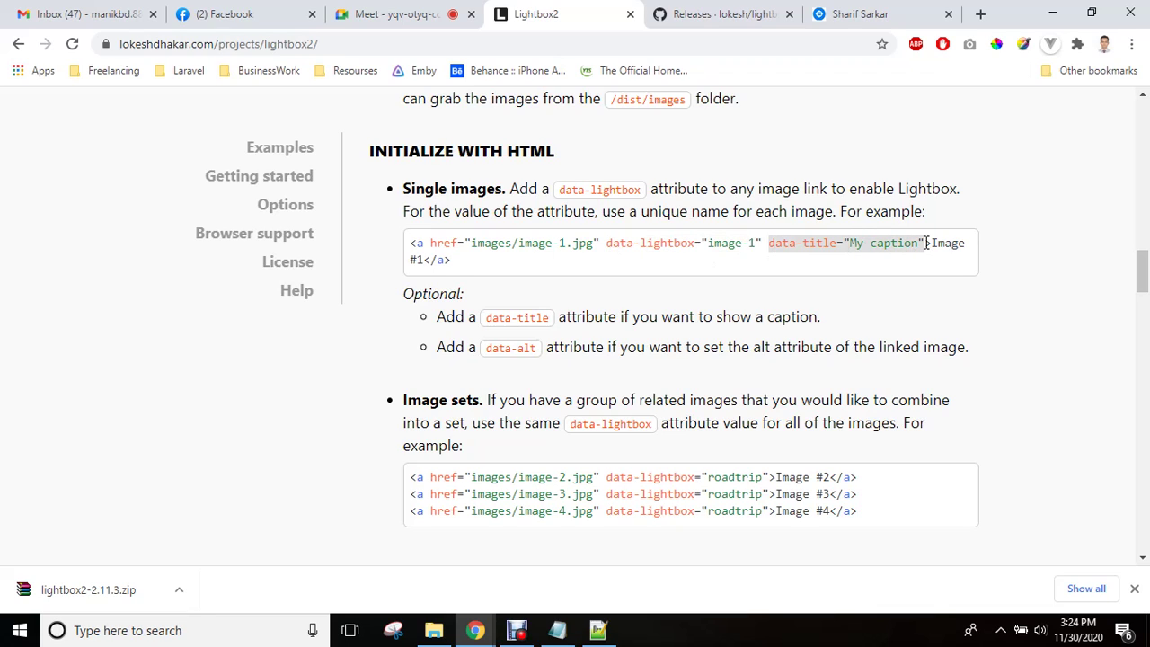
pyautogui.moveTo(429, 244); pyautogui.dragTo(928, 245)
pyautogui.hotkey('ctrl', 'c')
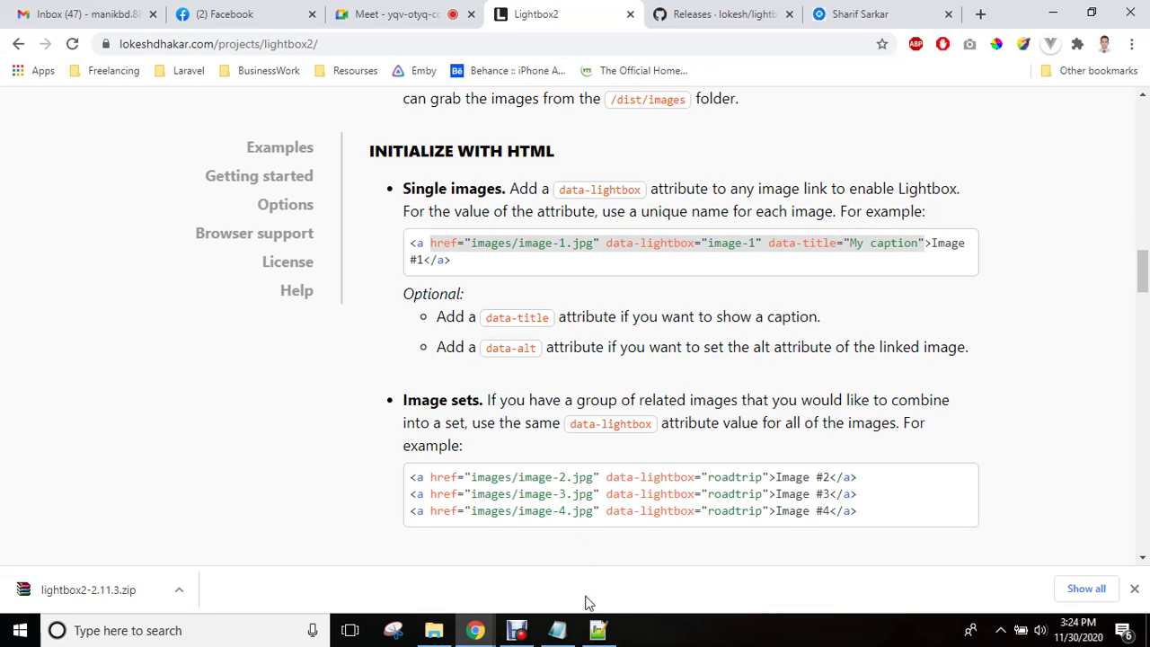
# - Switch to Notepad++ and paste the copied attributes into the first project's View link in lightbox.html, before its class attribute
pyautogui.click(597, 629)
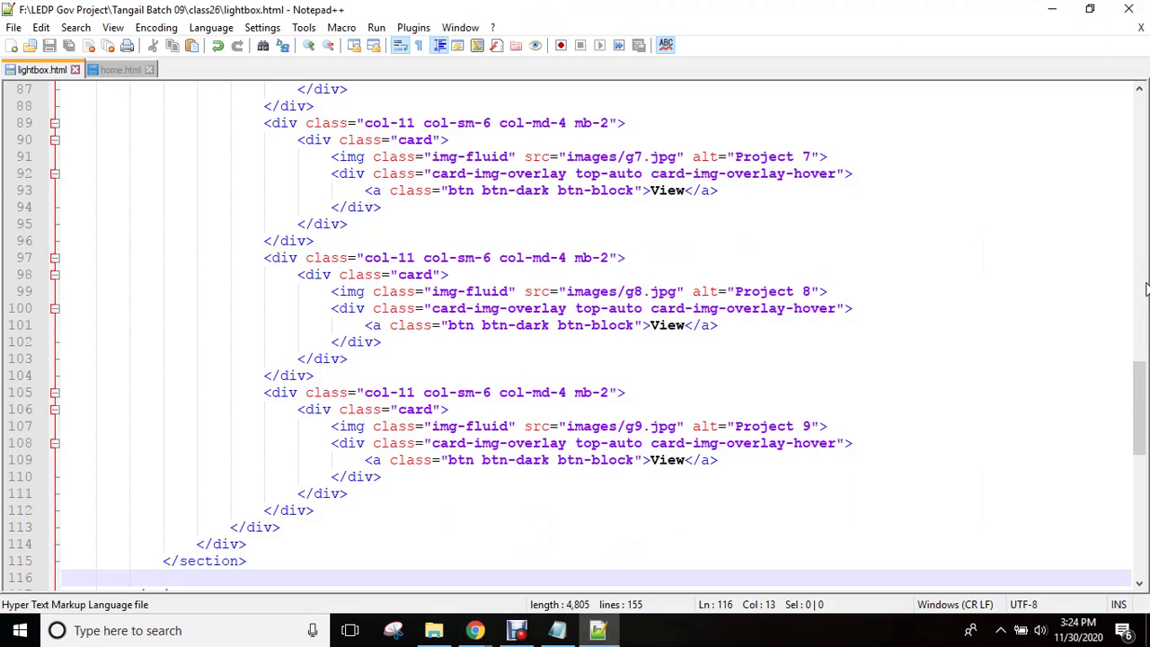
pyautogui.moveTo(1138, 401); pyautogui.dragTo(1140, 245)
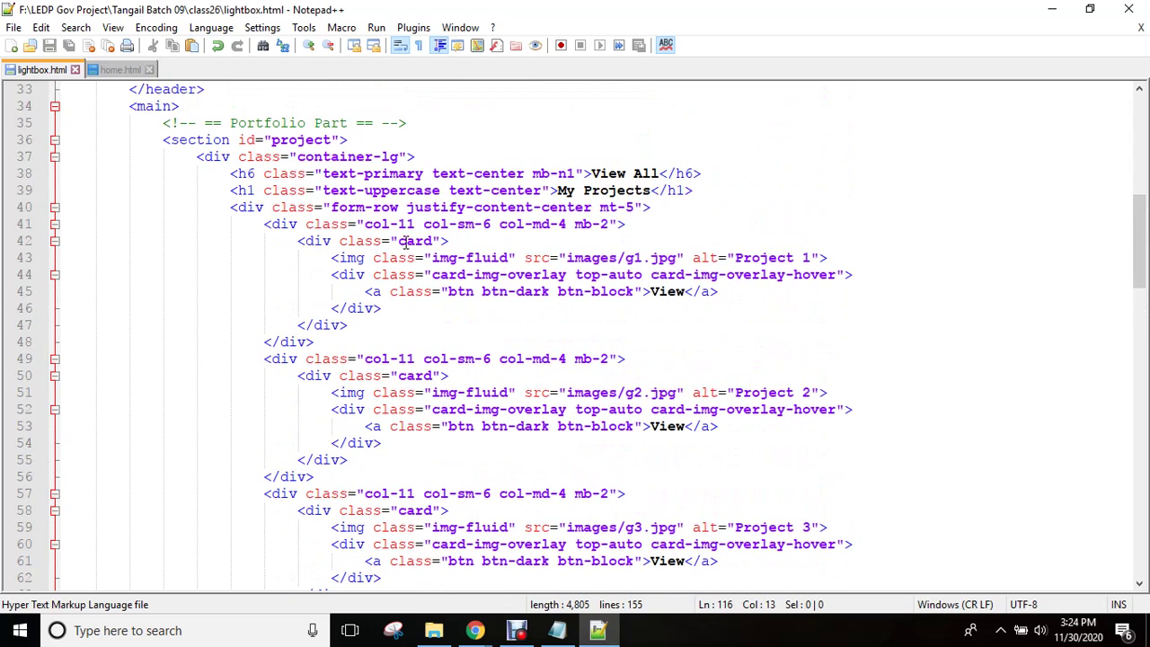
pyautogui.click(351, 244)
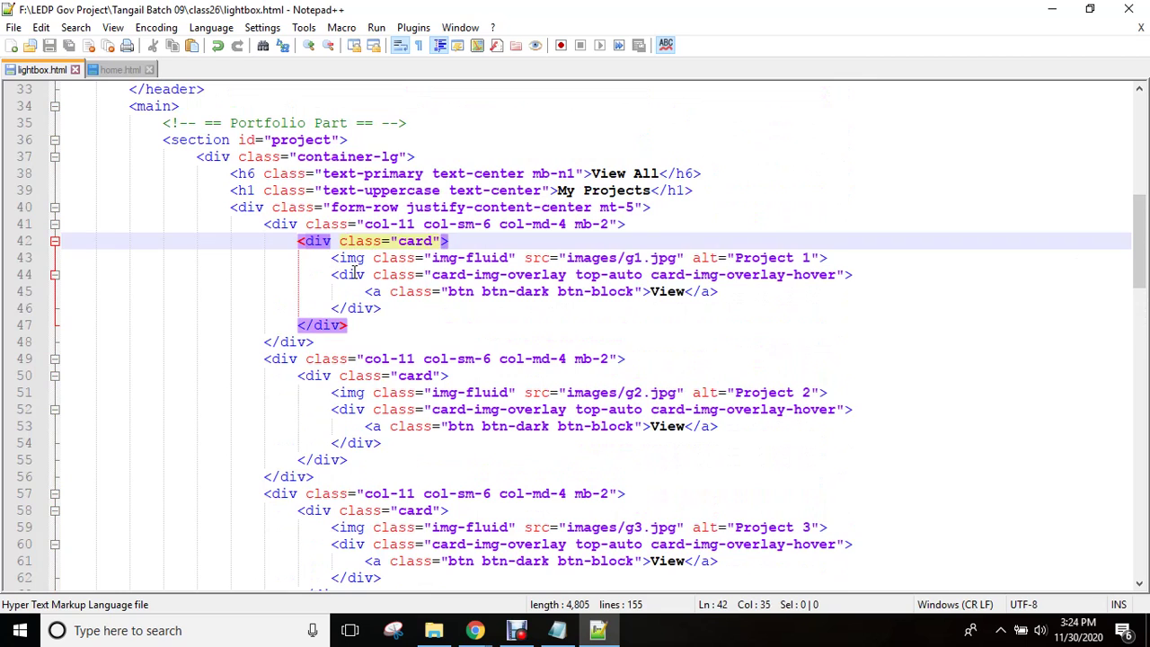
pyautogui.click(355, 274)
pyautogui.click(381, 291)
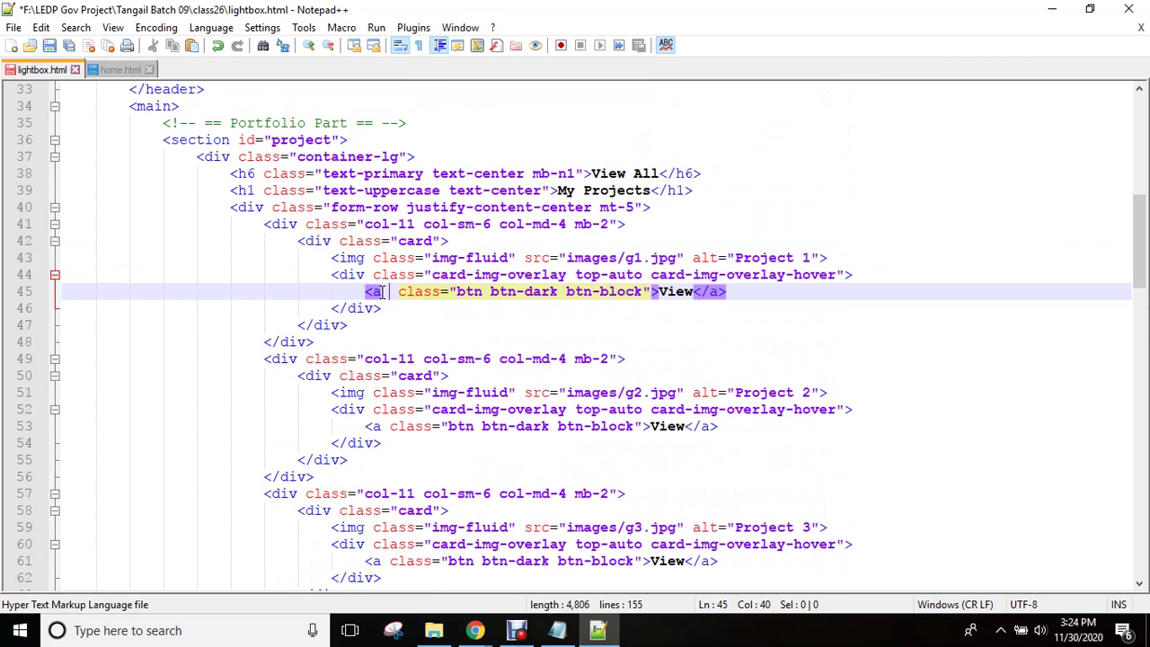
pyautogui.hotkey('ctrl', 'v')
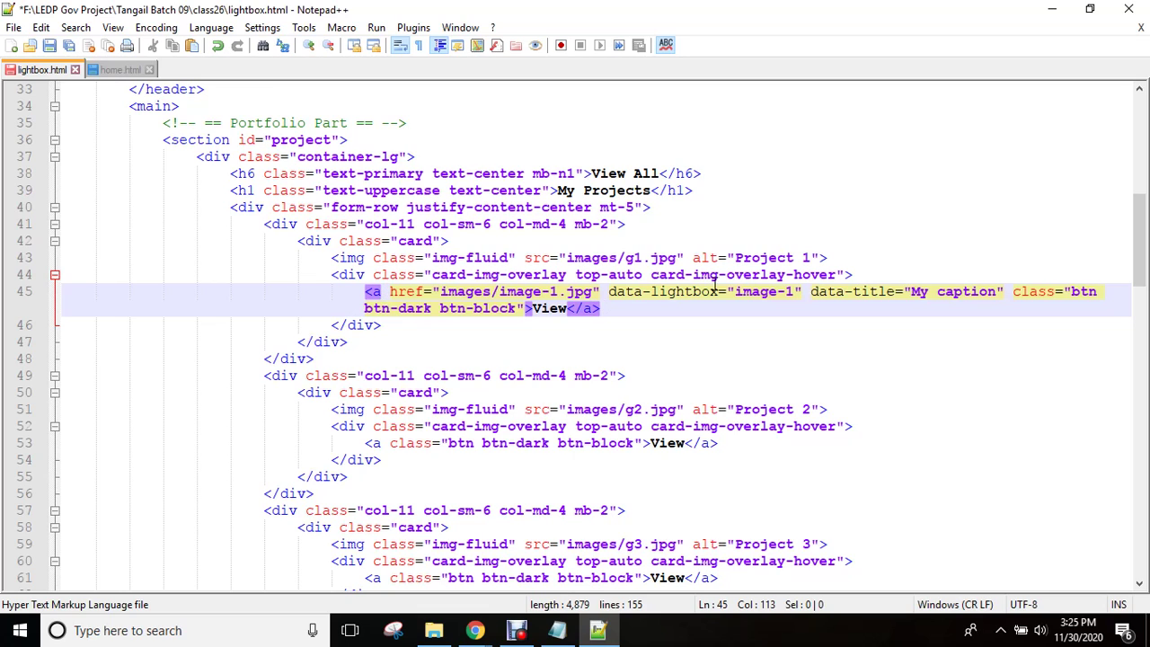
# - Set the first View link's href to images/g1.jpg, copied from the project image's source
pyautogui.moveTo(566, 258); pyautogui.dragTo(676, 259)
pyautogui.hotkey('ctrl', 'c')
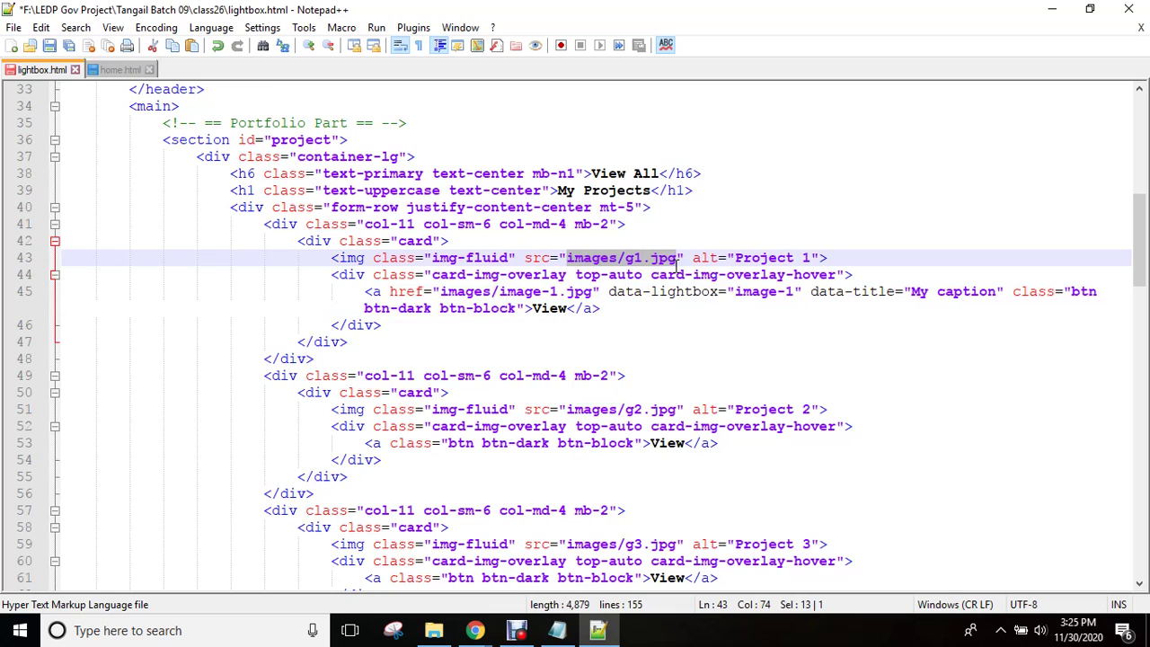
pyautogui.moveTo(440, 292); pyautogui.dragTo(594, 297)
pyautogui.hotkey('ctrl', 'v')
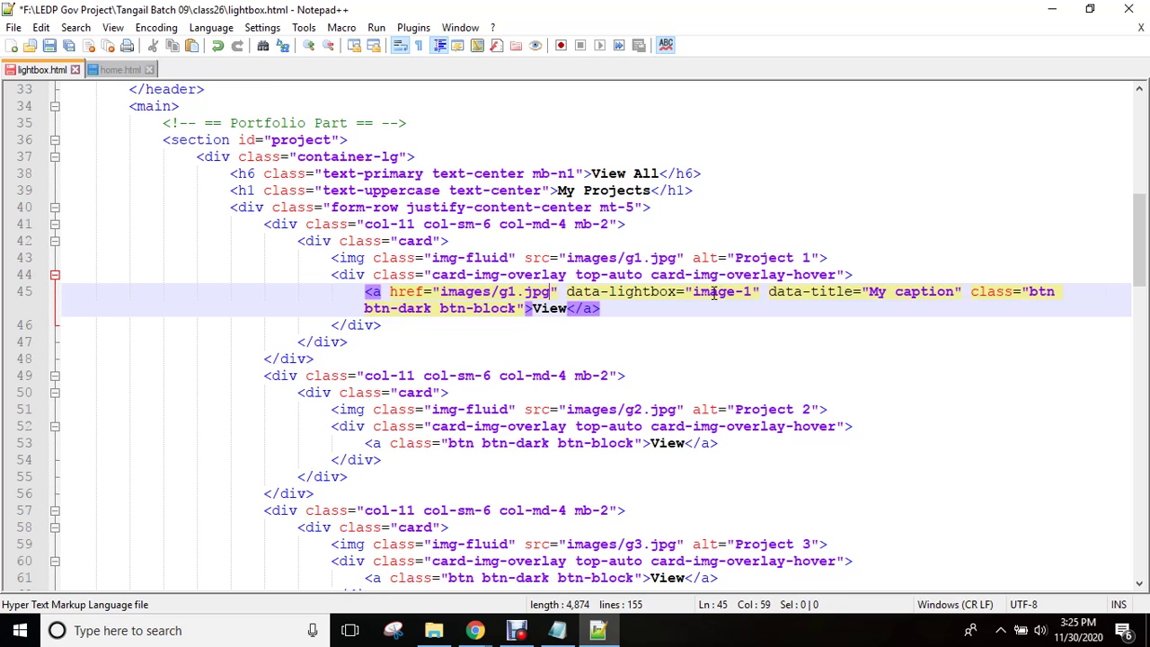
# - Set the first View link's data-lightbox to Project-1 and data-title to My Project, and save lightbox.html
pyautogui.doubleClick(755, 258)
pyautogui.hotkey('ctrl', 'c')
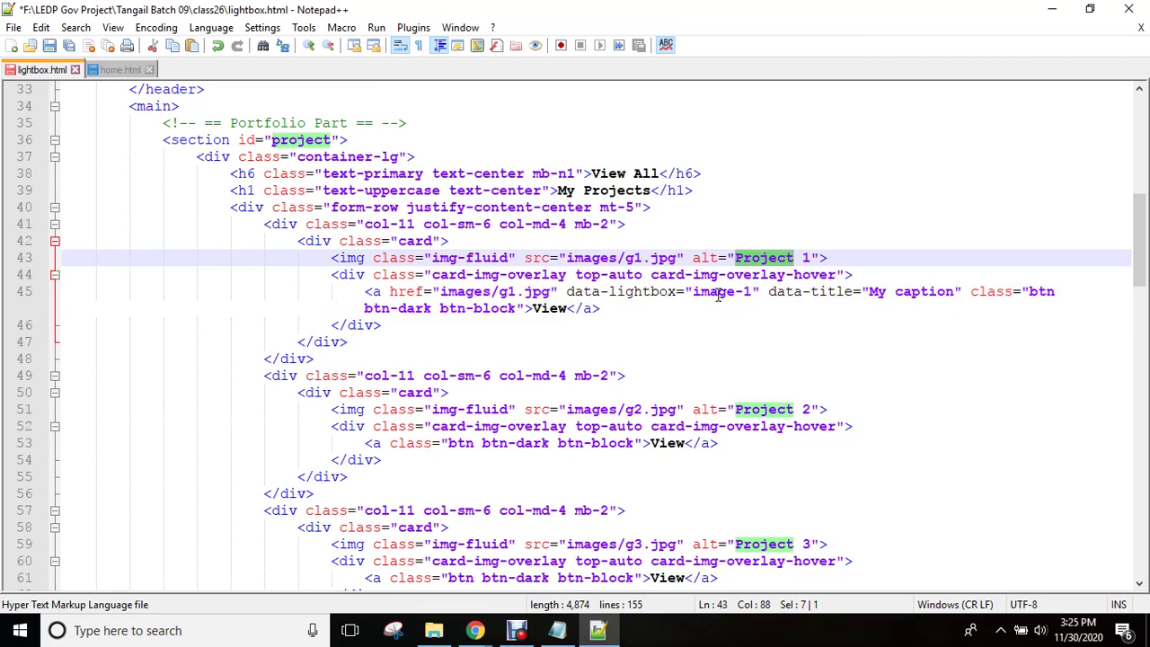
pyautogui.doubleClick(718, 292)
pyautogui.hotkey('ctrl', 'v')
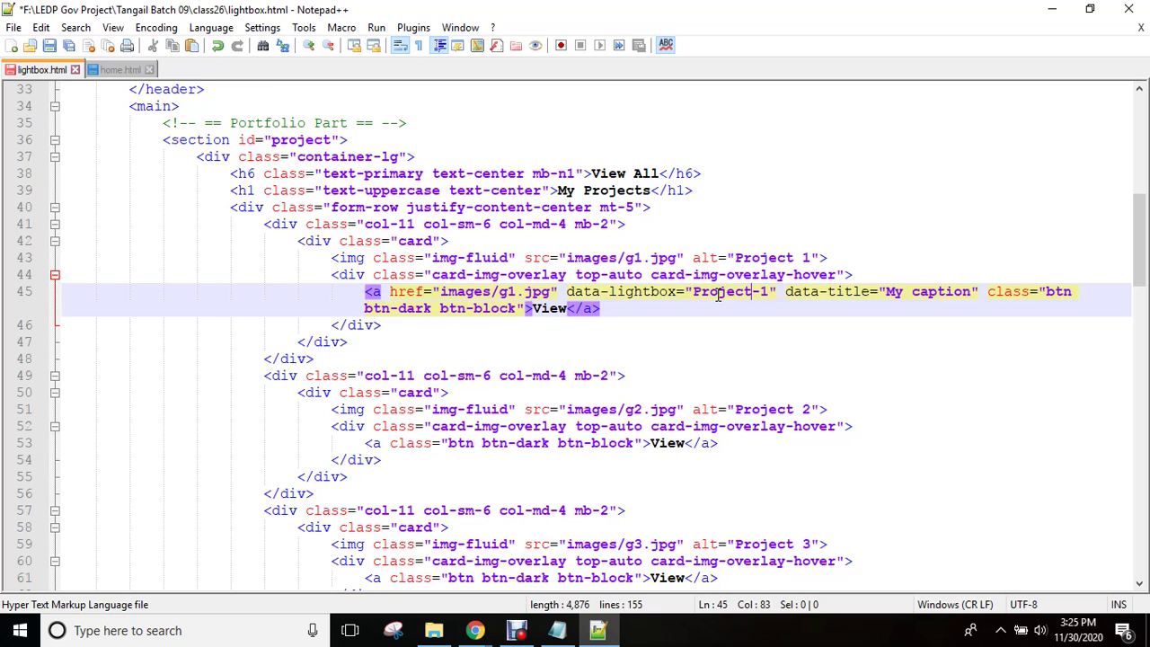
pyautogui.doubleClick(926, 293)
pyautogui.hotkey('ctrl', 'v')
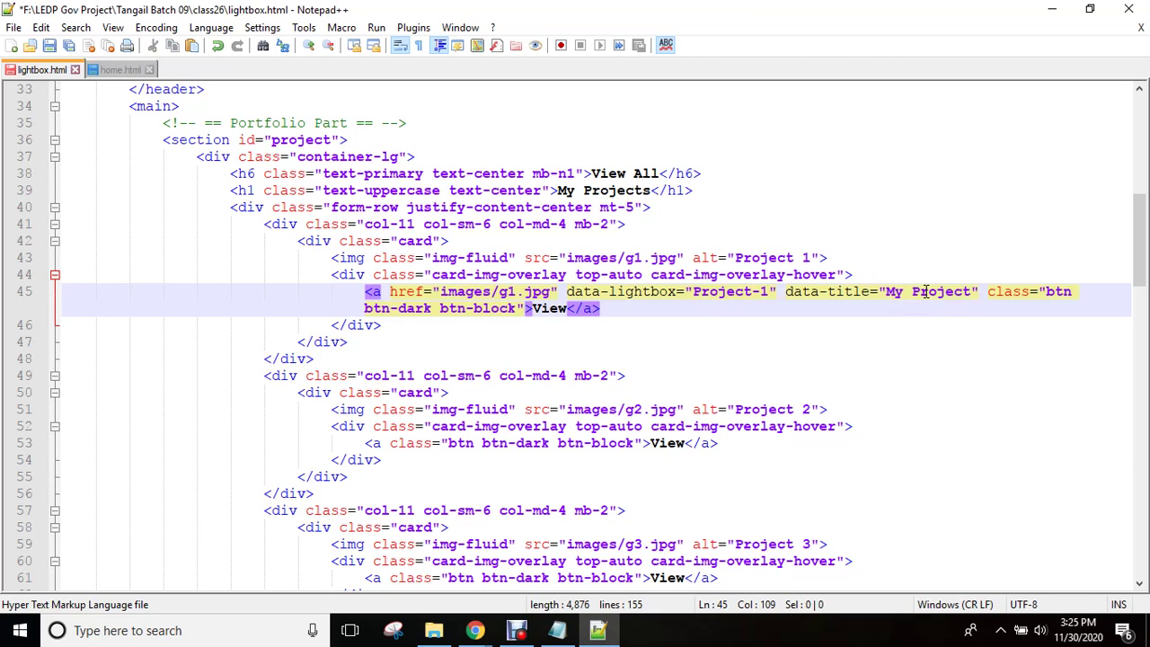
pyautogui.hotkey('ctrl', 's')
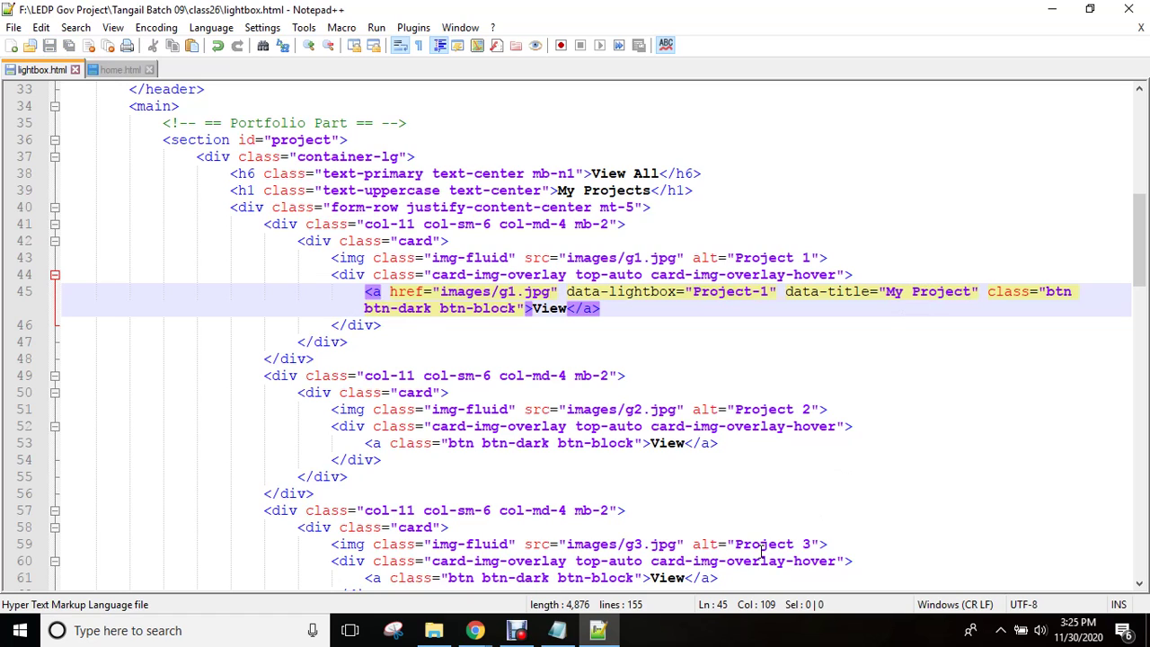
# - Switch to Chrome, reload the lightbox.html page and open the first project's image through its View link
pyautogui.moveTo(475, 630)
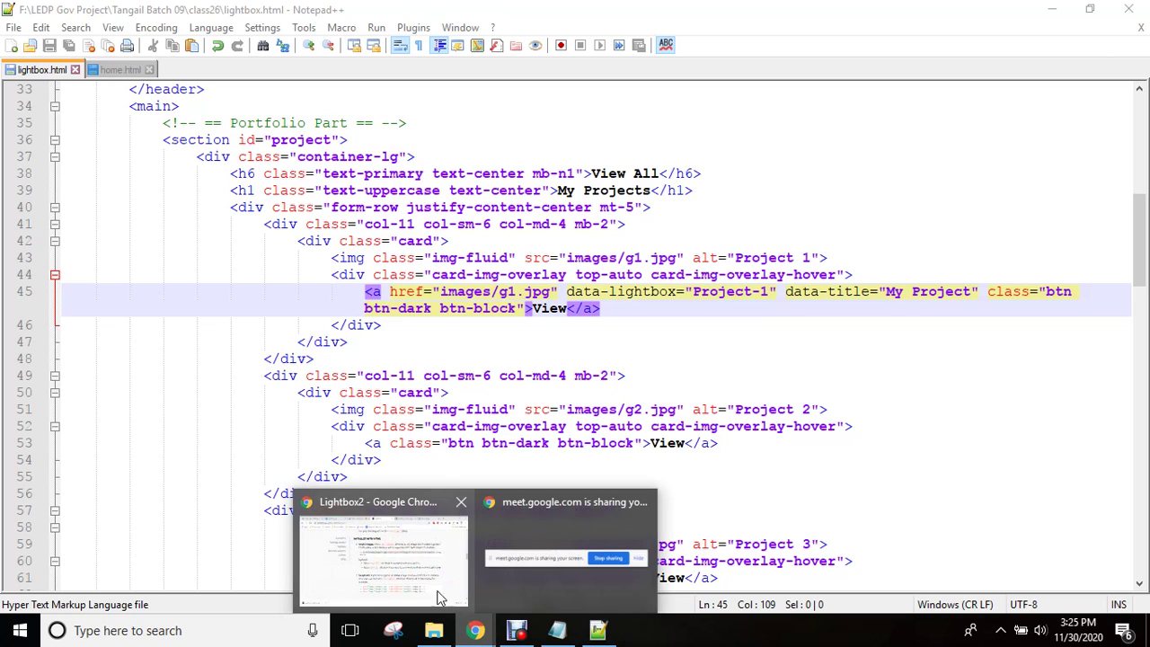
pyautogui.click(415, 565)
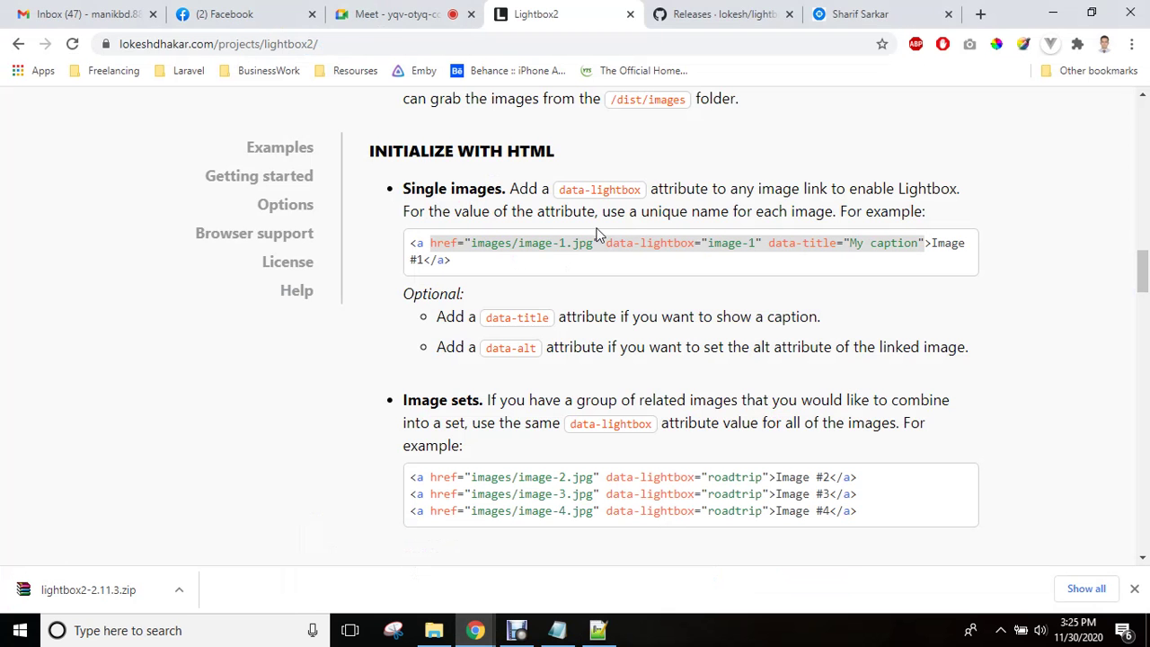
pyautogui.click(876, 7)
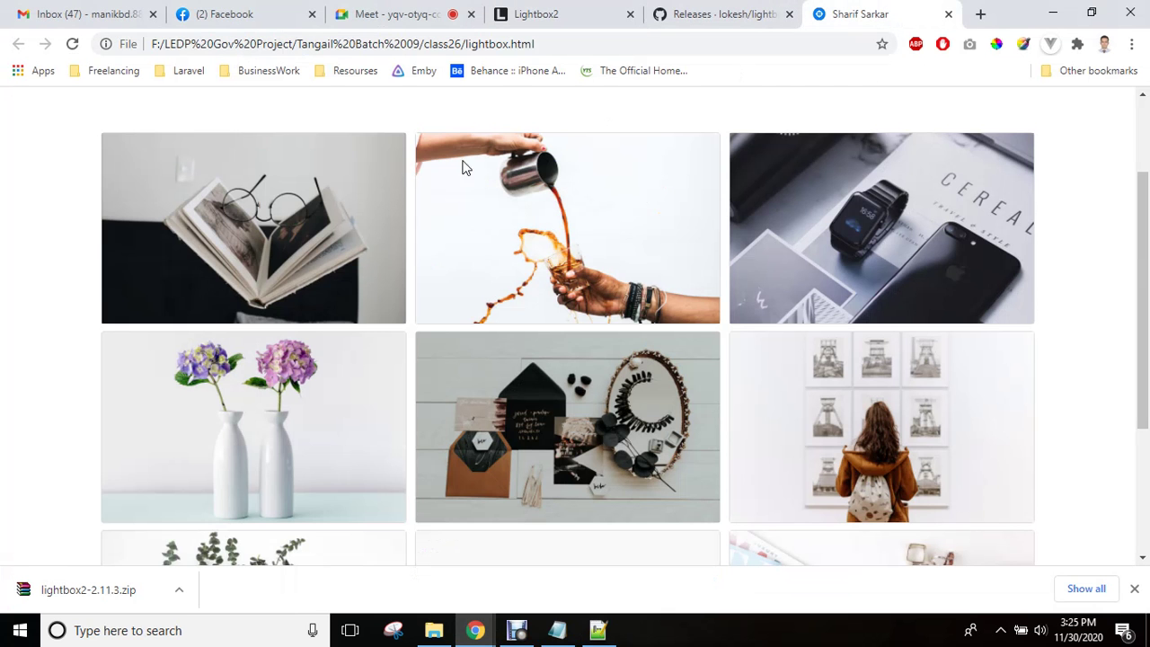
pyautogui.click(71, 44)
pyautogui.click(229, 292)
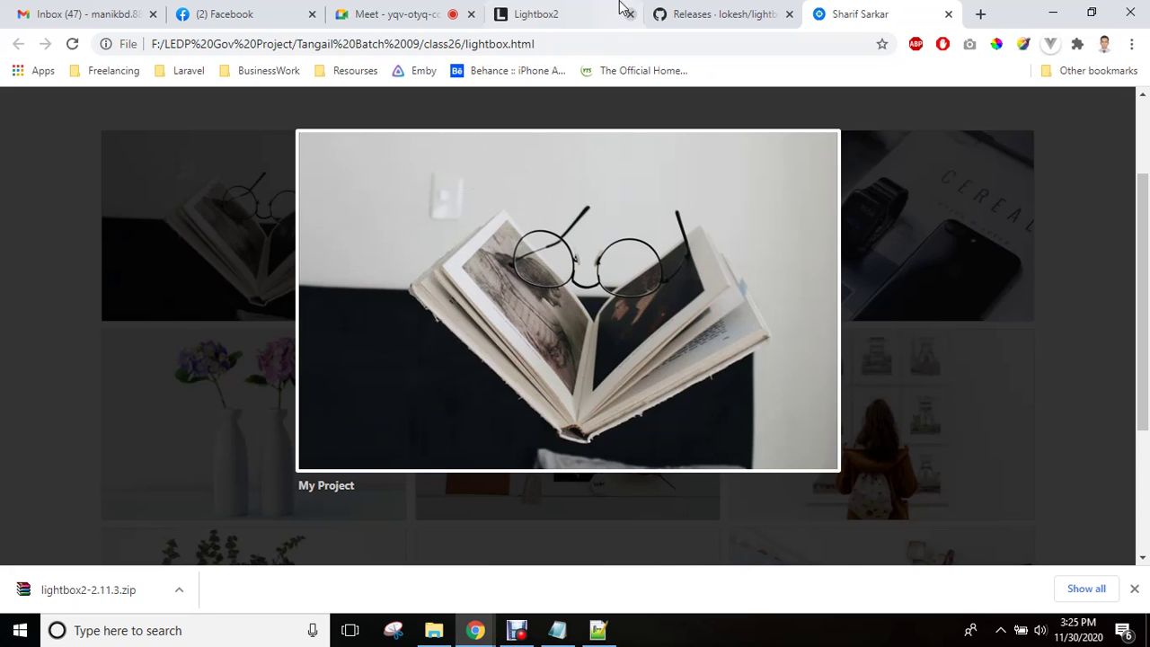
# - Open the two-image set's first example photo on the Lightbox2 site to examine its close control, and close it
pyautogui.click(576, 14)
pyautogui.moveTo(1142, 282); pyautogui.dragTo(1143, 176)
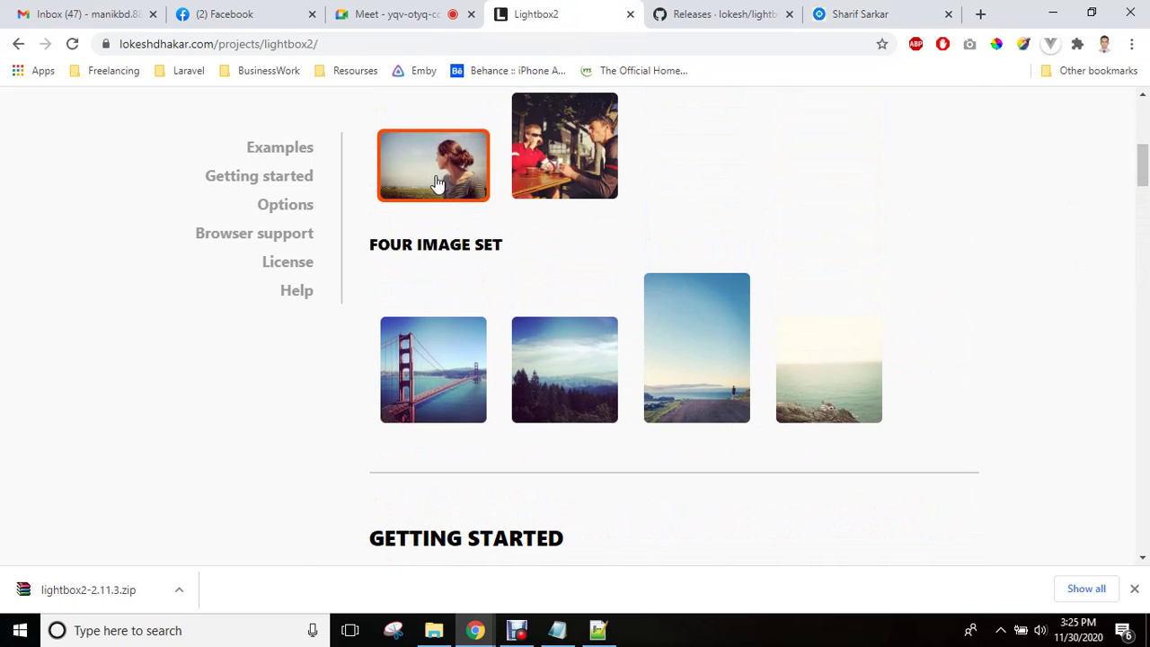
pyautogui.click(439, 185)
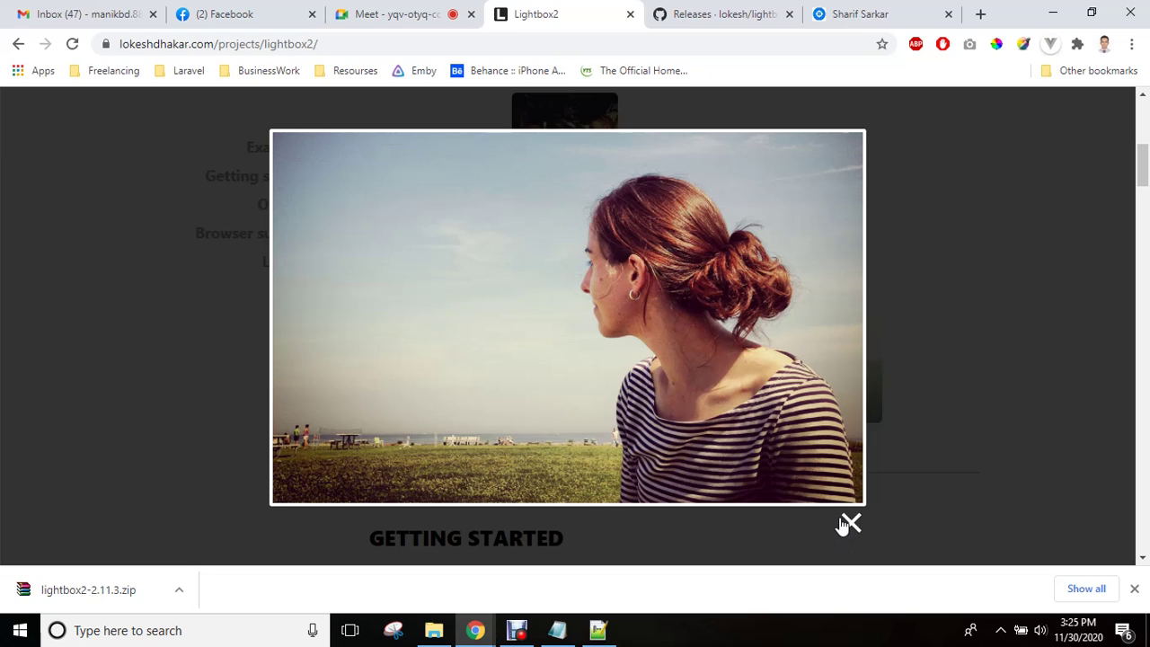
pyautogui.click(913, 303)
# - Check step 5 of the Lightbox2 getting-started instructions for the folder name required for the lightbox.css images
pyautogui.click(732, 12)
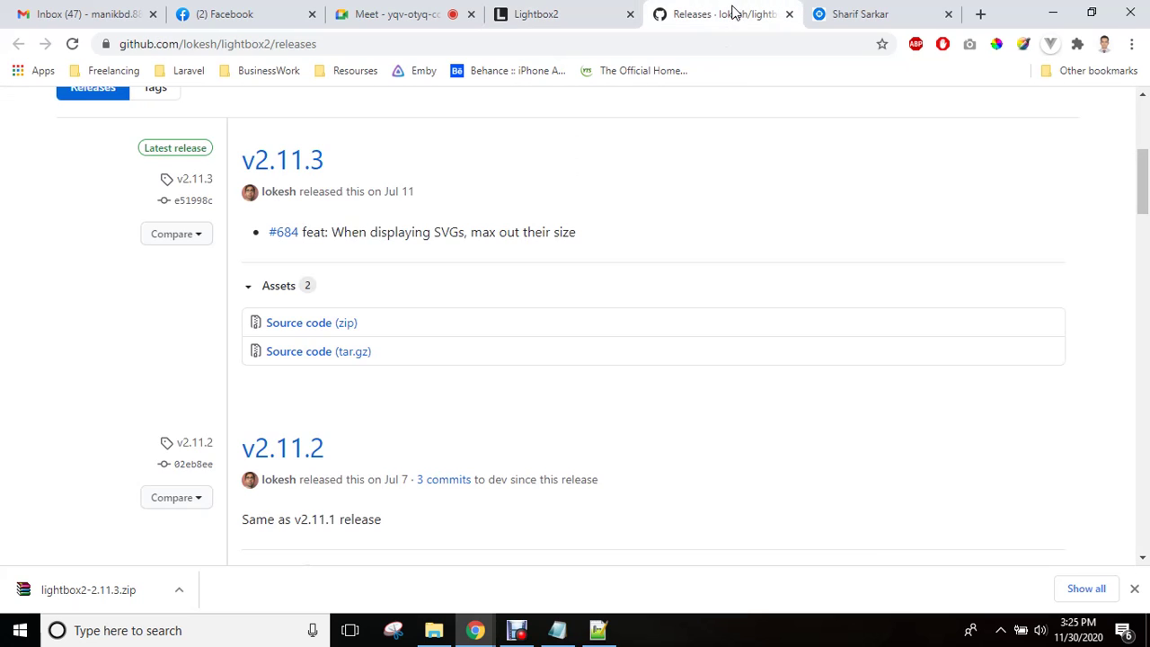
pyautogui.click(606, 24)
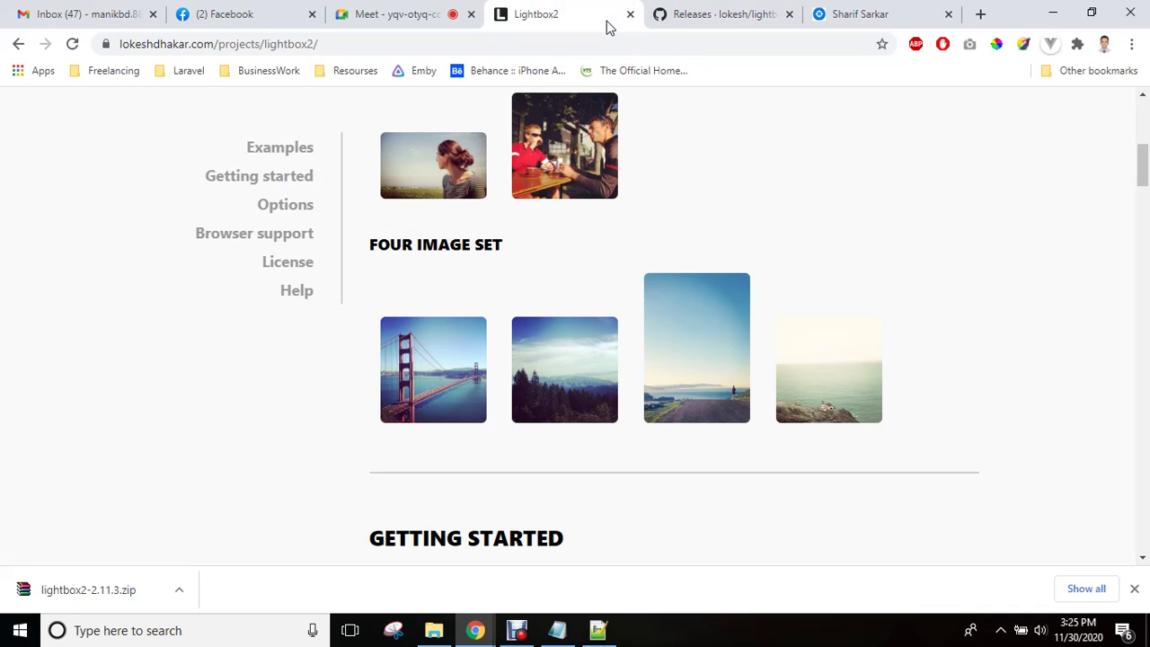
pyautogui.moveTo(1144, 188); pyautogui.dragTo(1146, 242)
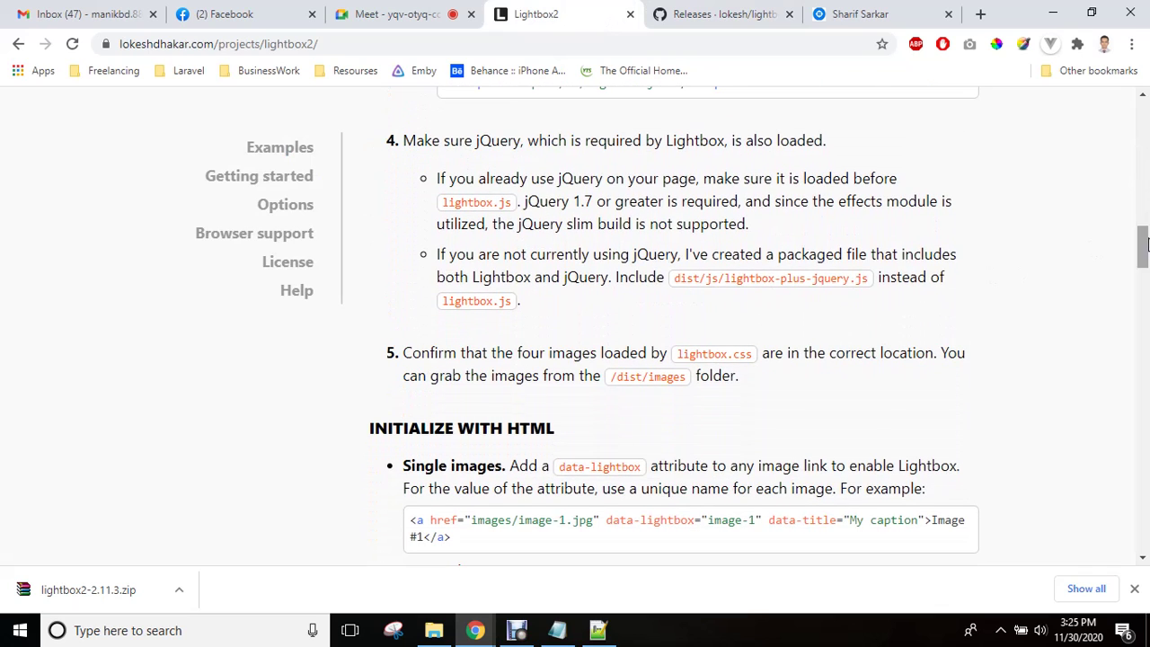
pyautogui.doubleClick(668, 381)
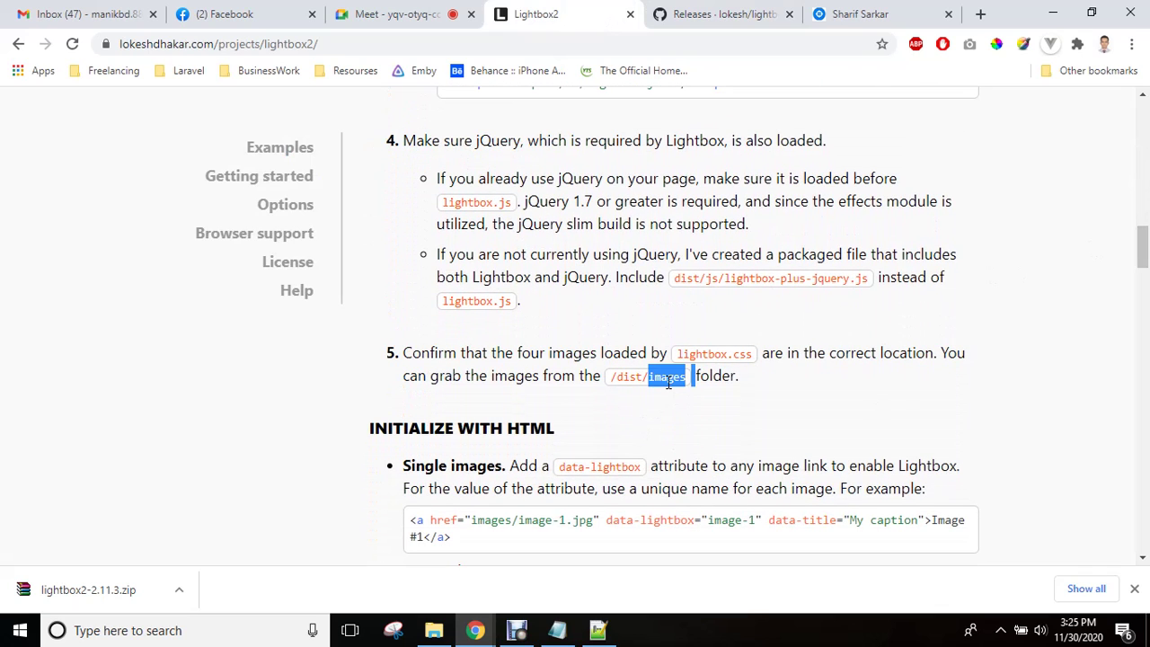
# - Switch to File Explorer and copy the close, loading, next and prev images from class26's img folder into its images folder
pyautogui.click(435, 631)
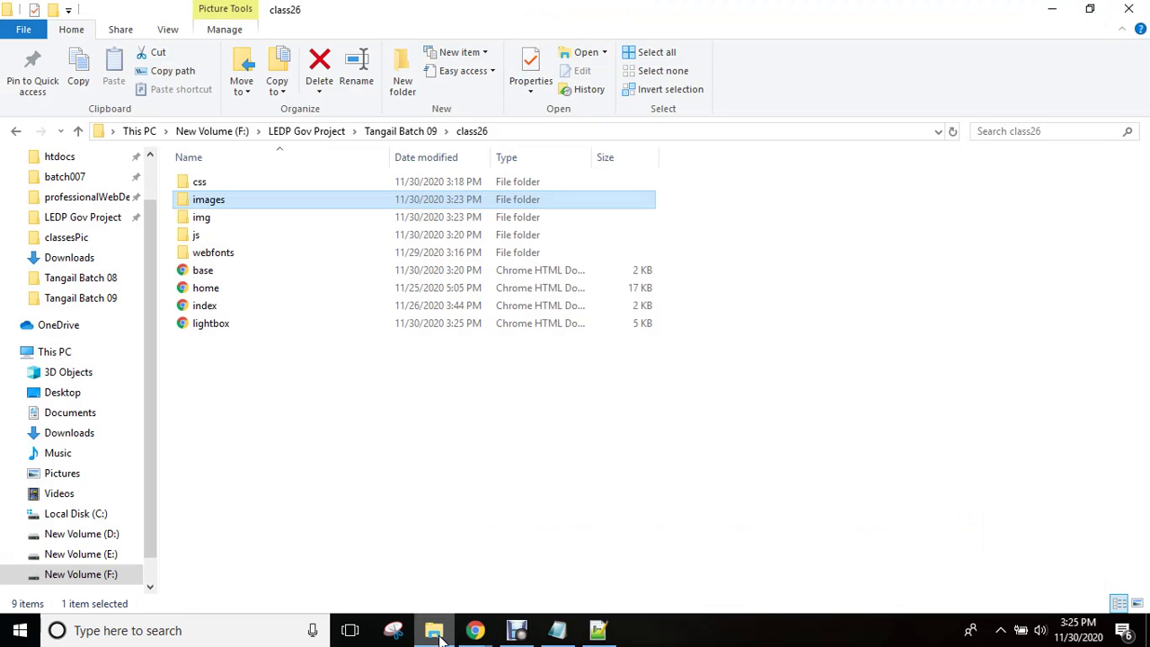
pyautogui.doubleClick(231, 218)
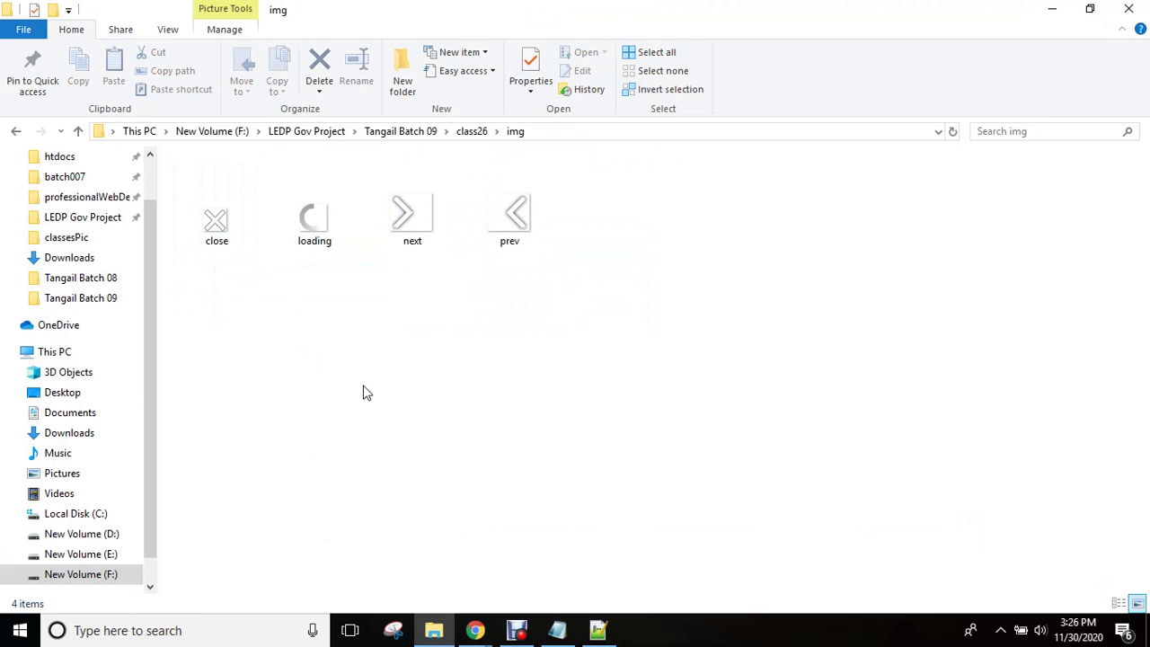
pyautogui.hotkey('ctrl', 'a')
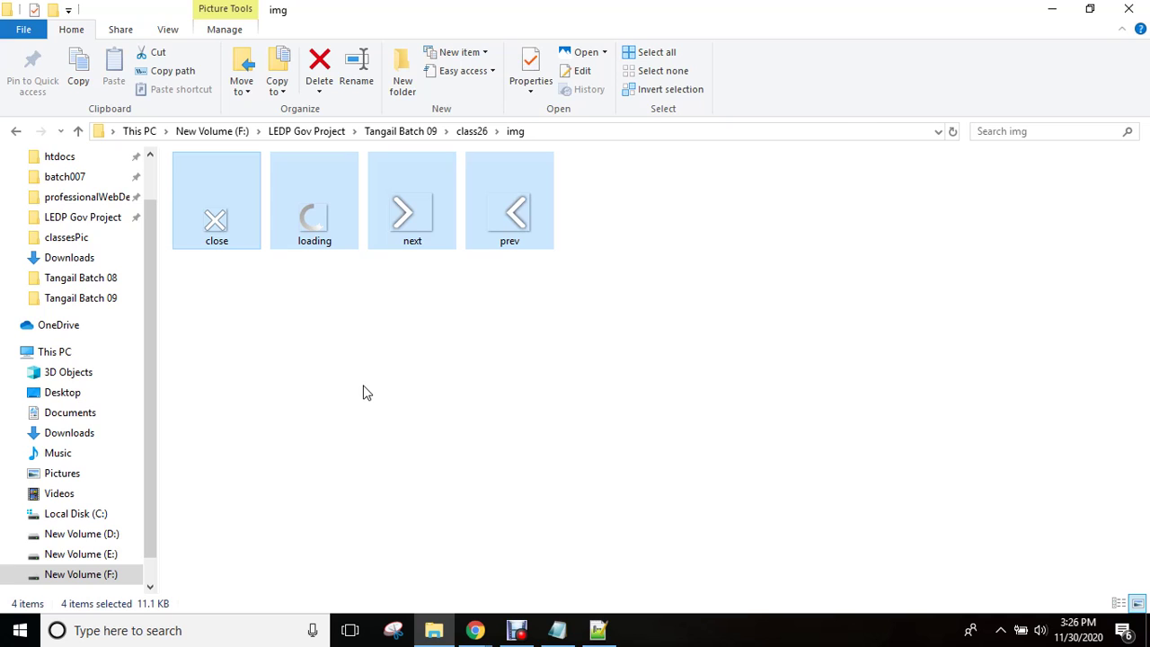
pyautogui.hotkey('ctrl', 'c')
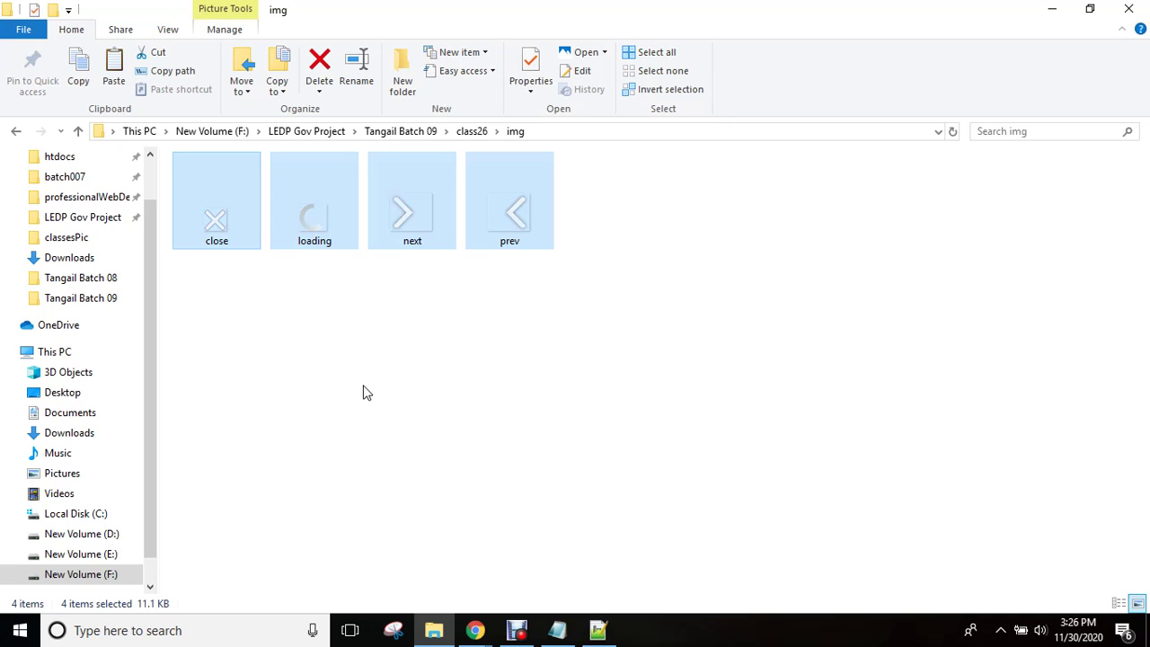
pyautogui.click(474, 135)
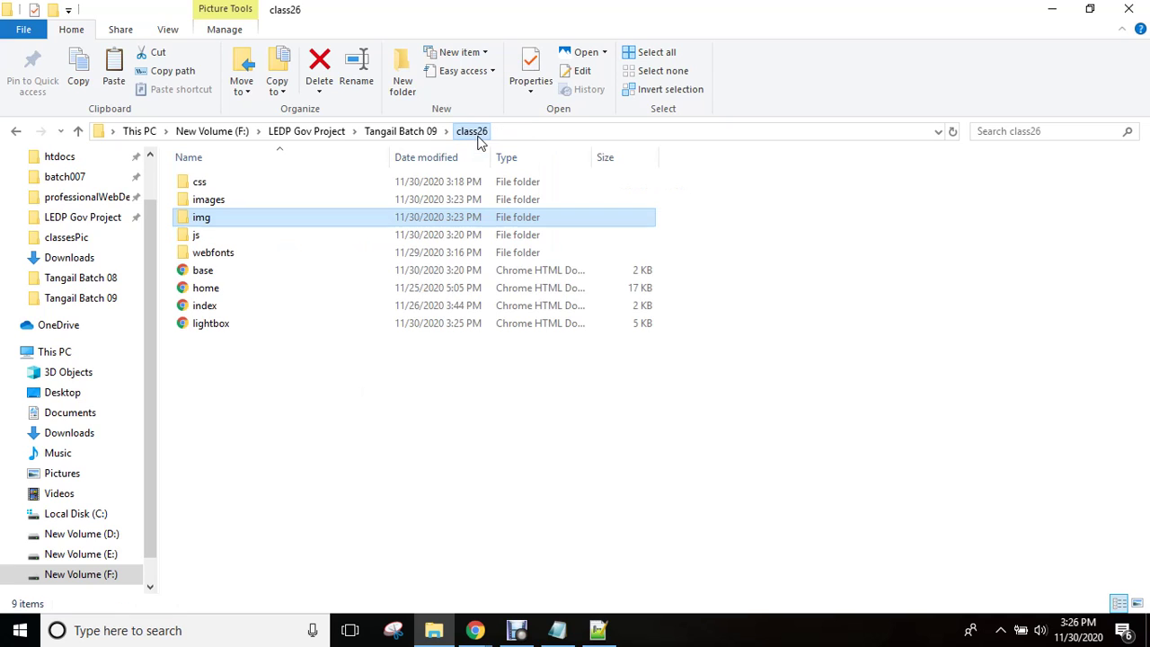
pyautogui.doubleClick(298, 204)
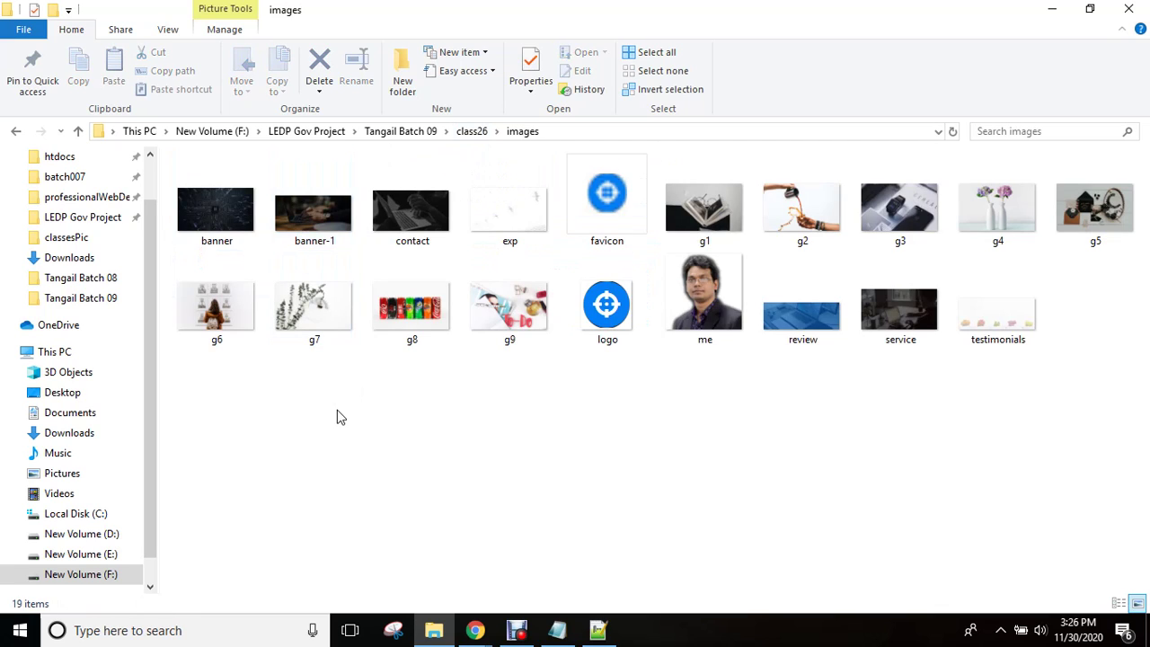
pyautogui.hotkey('ctrl', 'v')
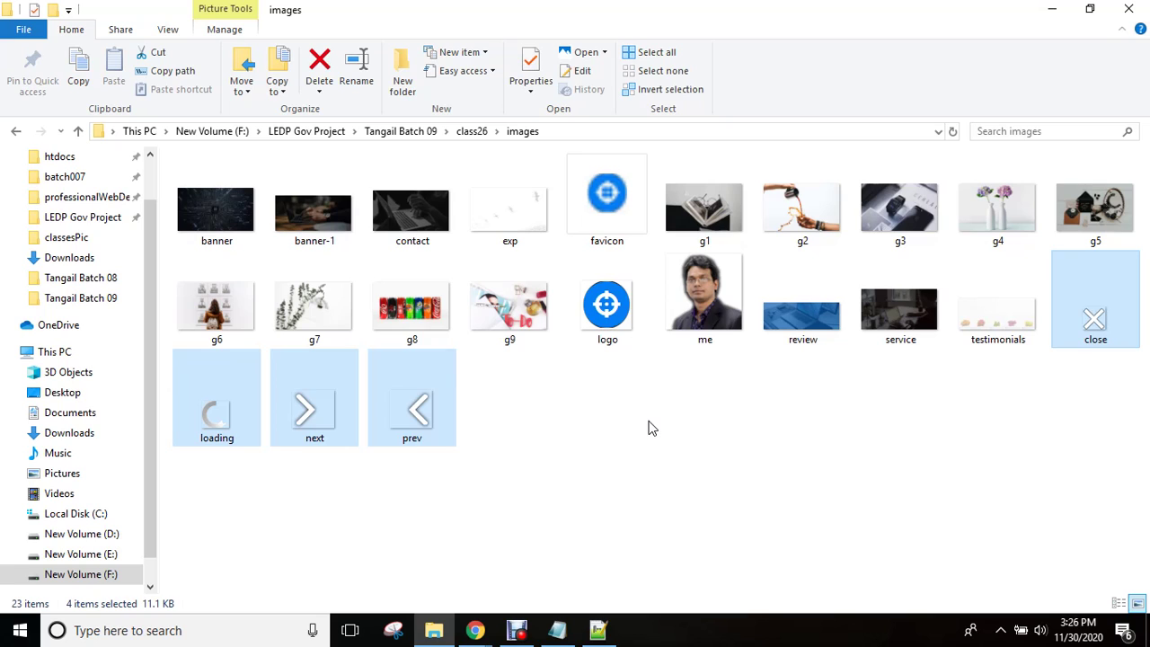
# - Permanently delete the img folder from the class26 project folder
pyautogui.click(651, 428)
pyautogui.click(473, 132)
pyautogui.click(255, 223)
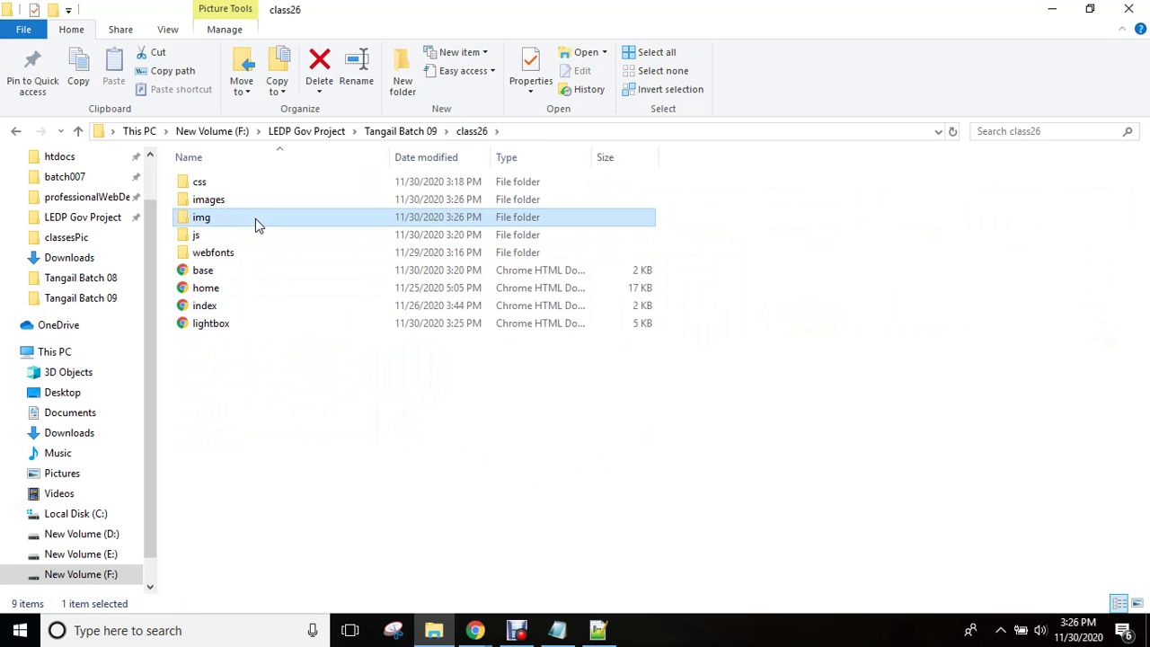
pyautogui.hotkey('shift', 'Delete')
pyautogui.press('Return')
# - Switch to Chrome, reload lightbox.html, and test opening and closing the first project's image in the lightbox twice
pyautogui.moveTo(475, 630)
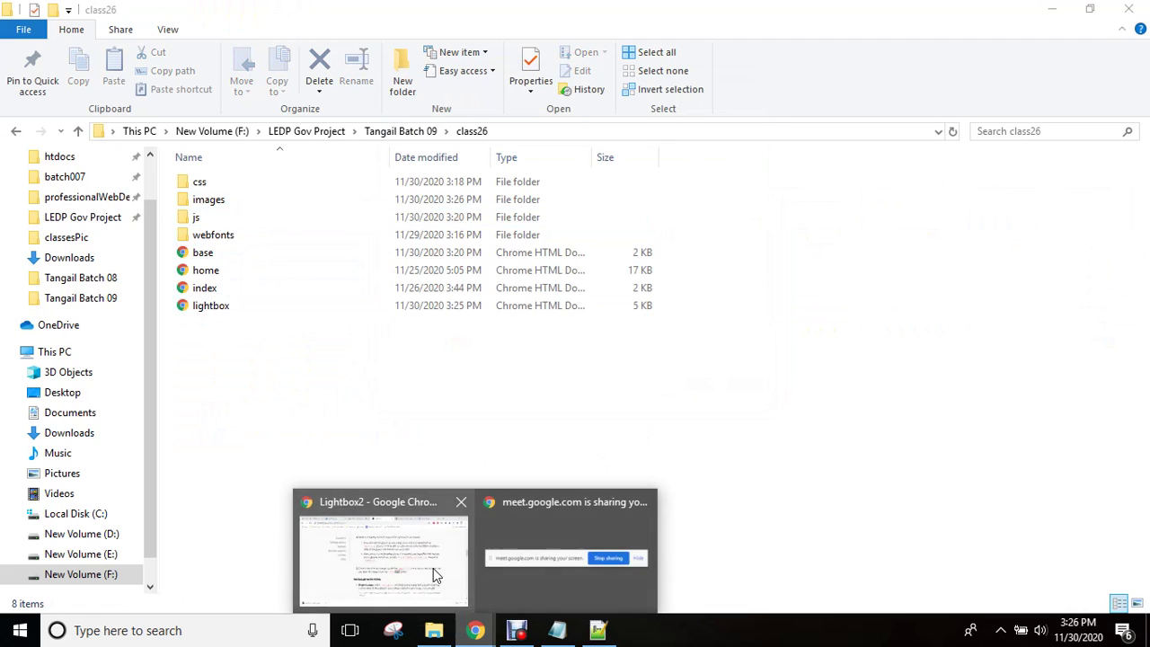
pyautogui.click(434, 572)
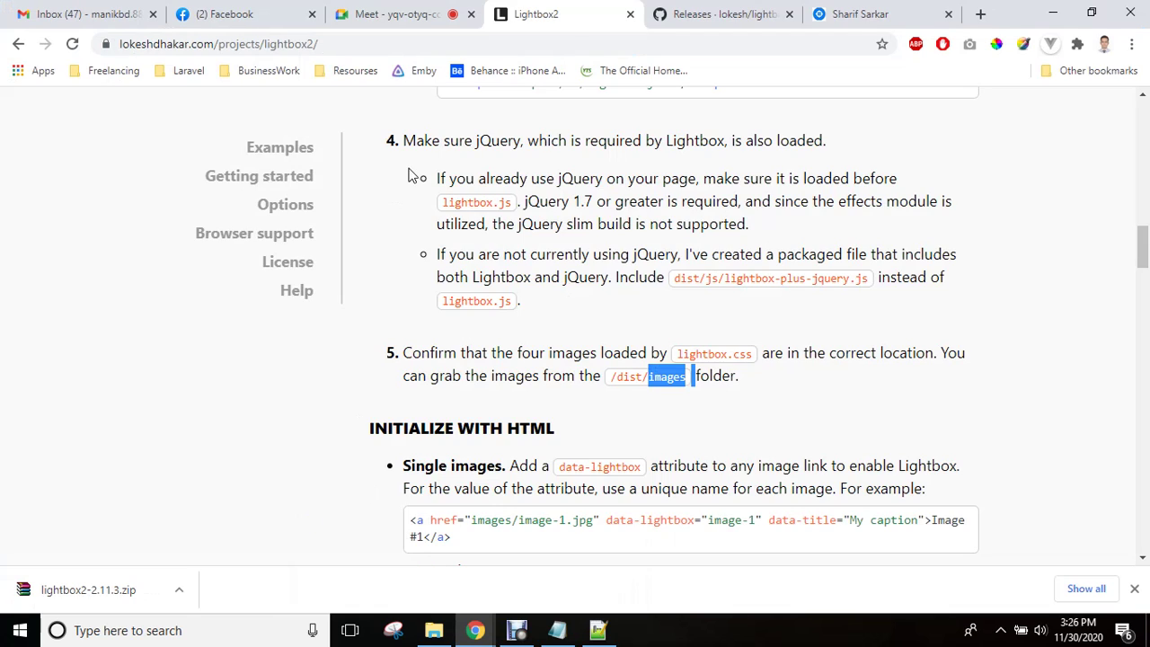
pyautogui.click(867, 13)
pyautogui.click(72, 43)
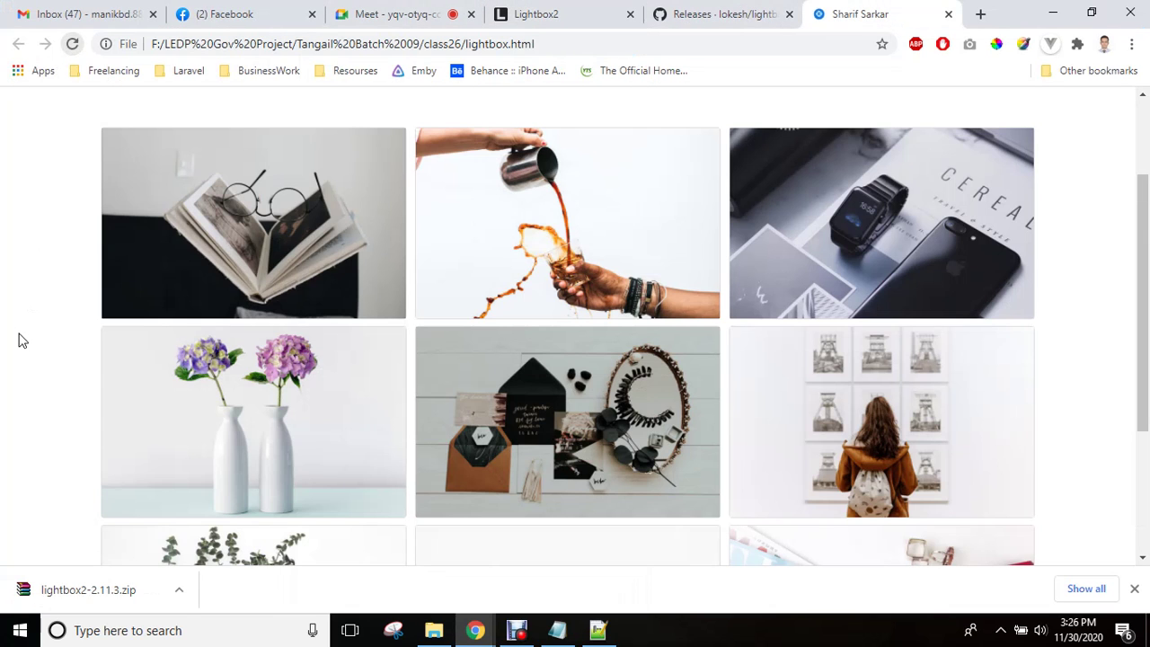
pyautogui.click(242, 297)
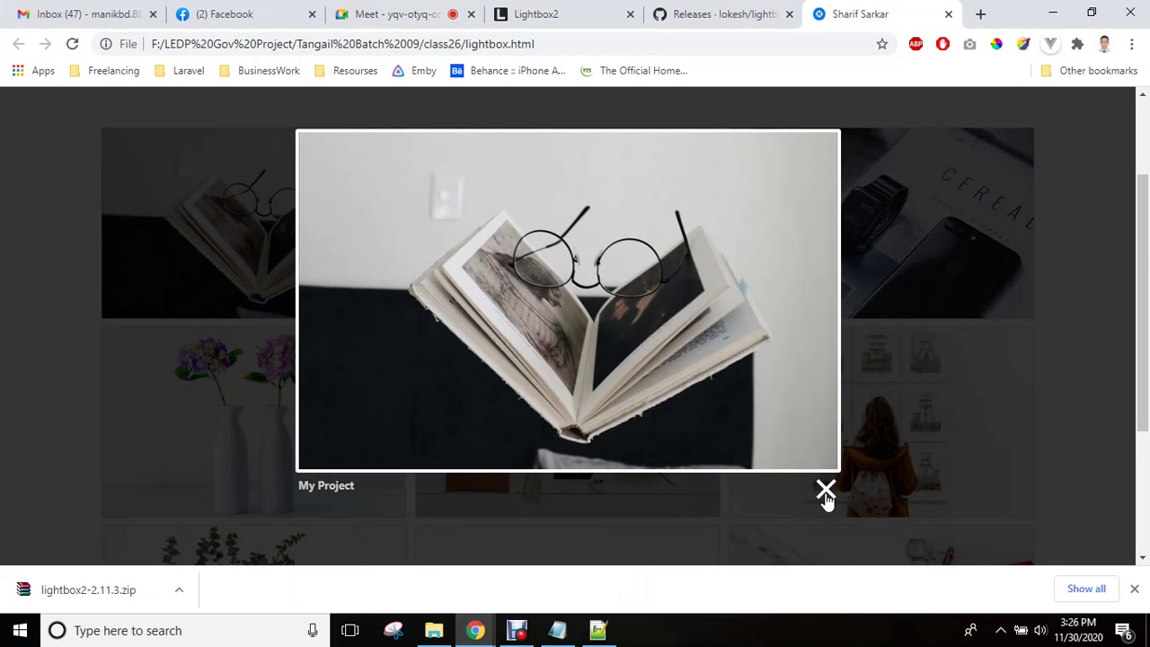
pyautogui.click(825, 492)
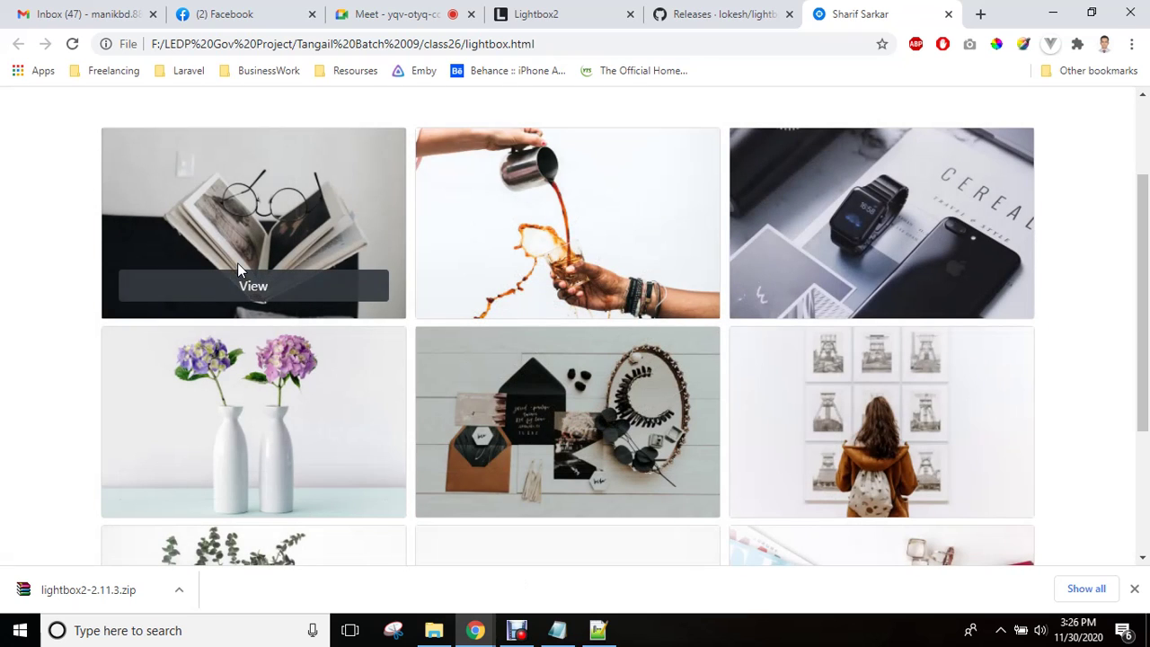
pyautogui.click(255, 292)
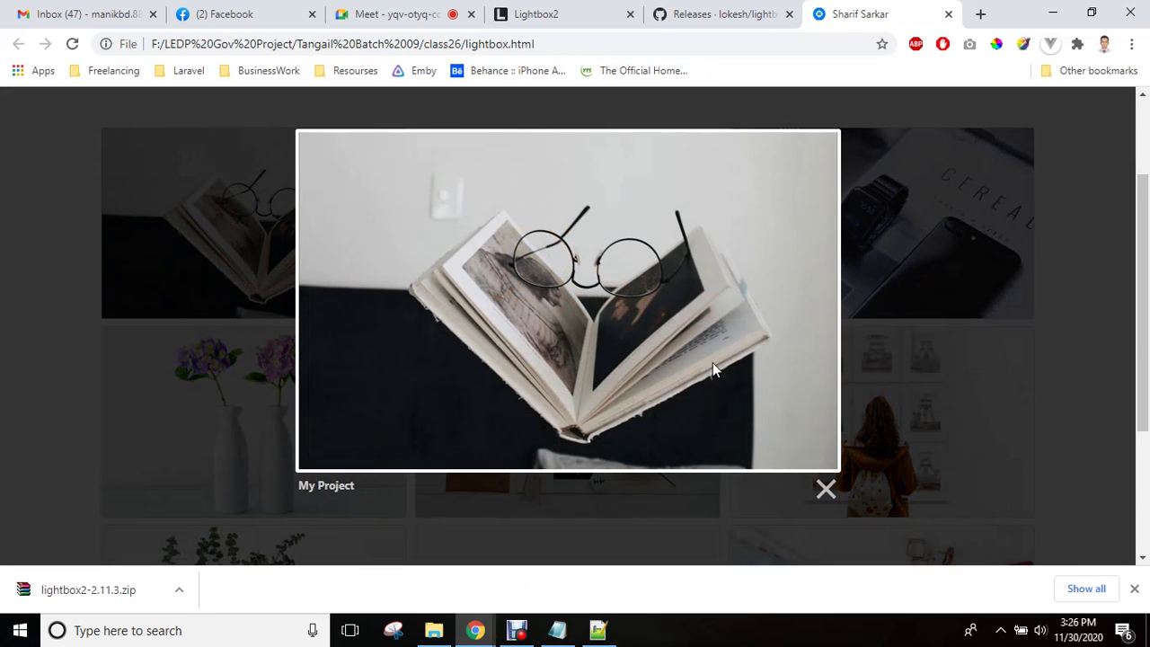
pyautogui.click(826, 492)
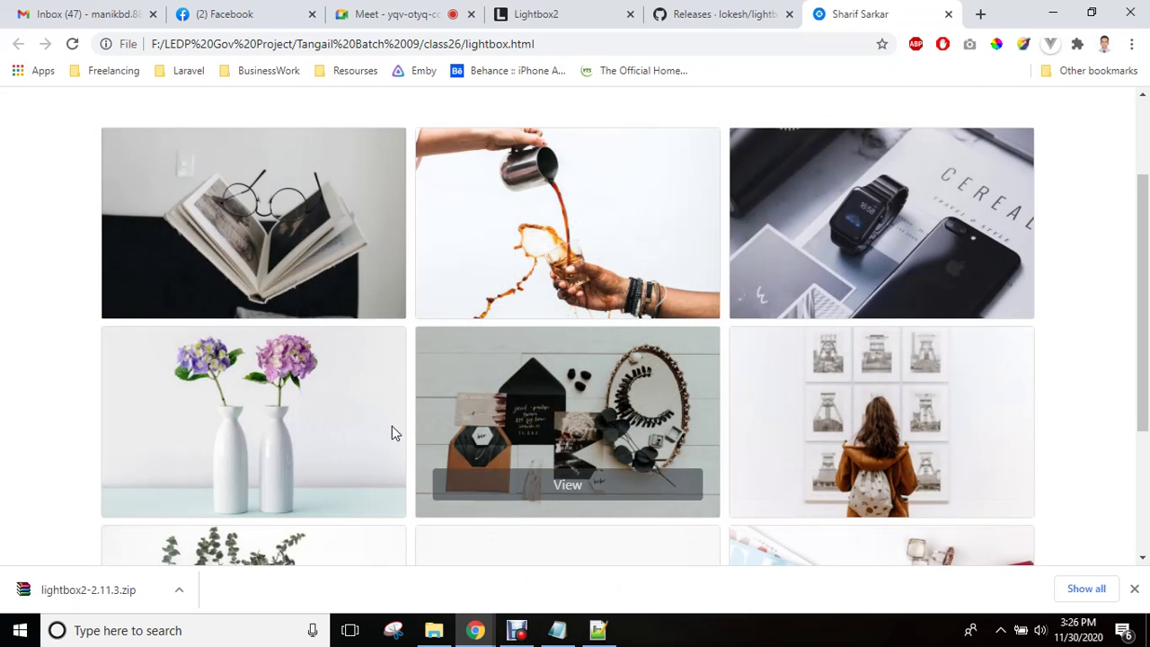
# - Switch to Notepad++ and copy the first View link's href, data-lightbox and data-title attributes into the third project's View link, before its class
pyautogui.click(441, 642)
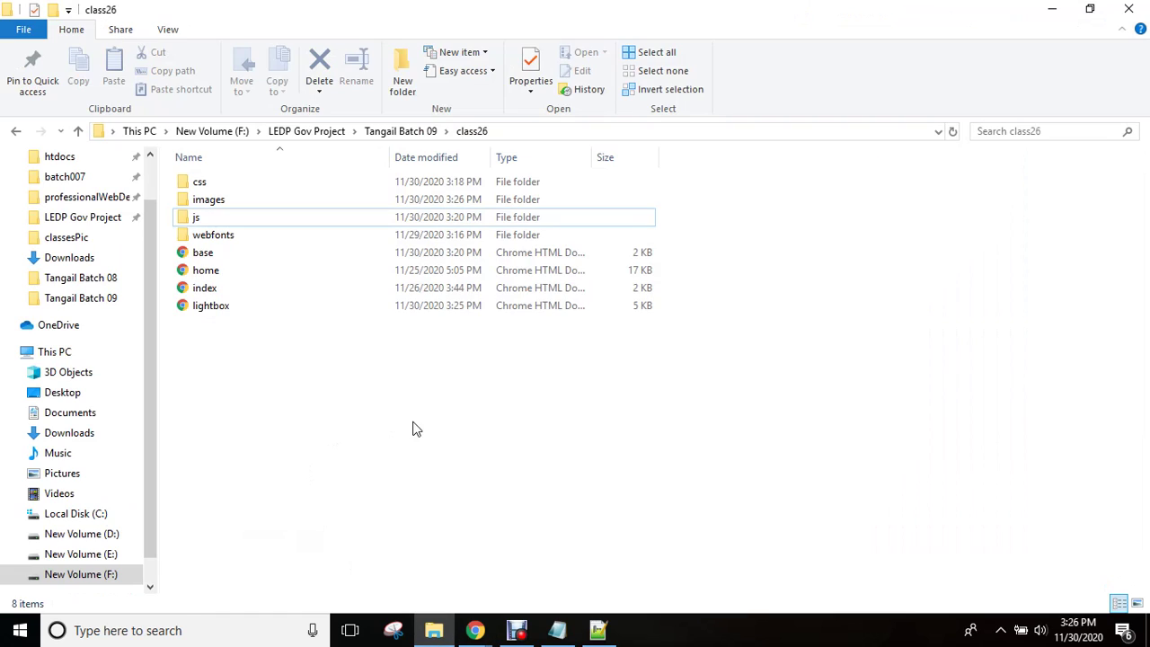
pyautogui.click(597, 629)
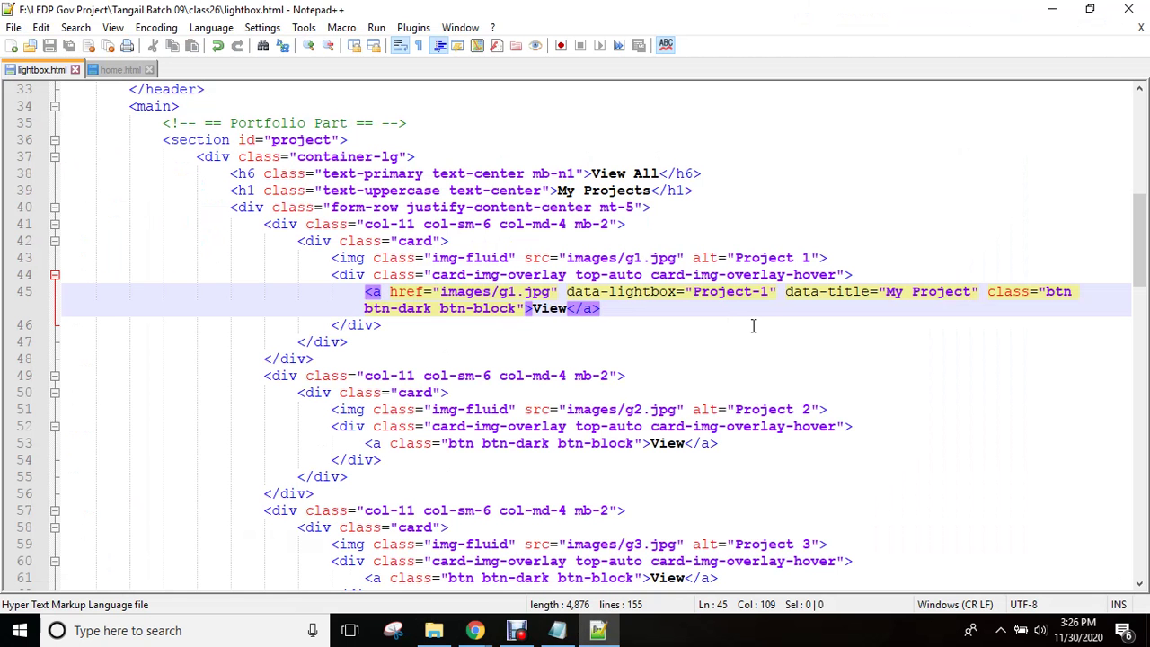
pyautogui.doubleClick(415, 291)
pyautogui.keyDown('shift'); pyautogui.click(1006, 285); pyautogui.keyUp('shift')
pyautogui.moveTo(1006, 286); pyautogui.dragTo(980, 292)
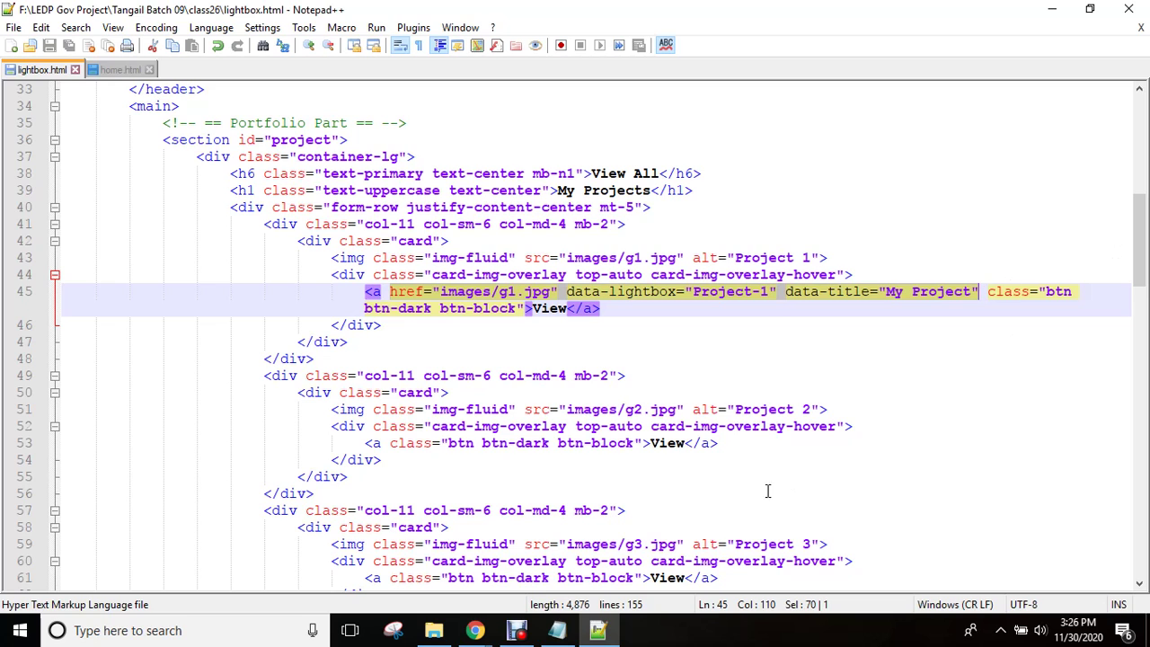
pyautogui.scroll(-2, 1139, 241)
pyautogui.click(388, 477)
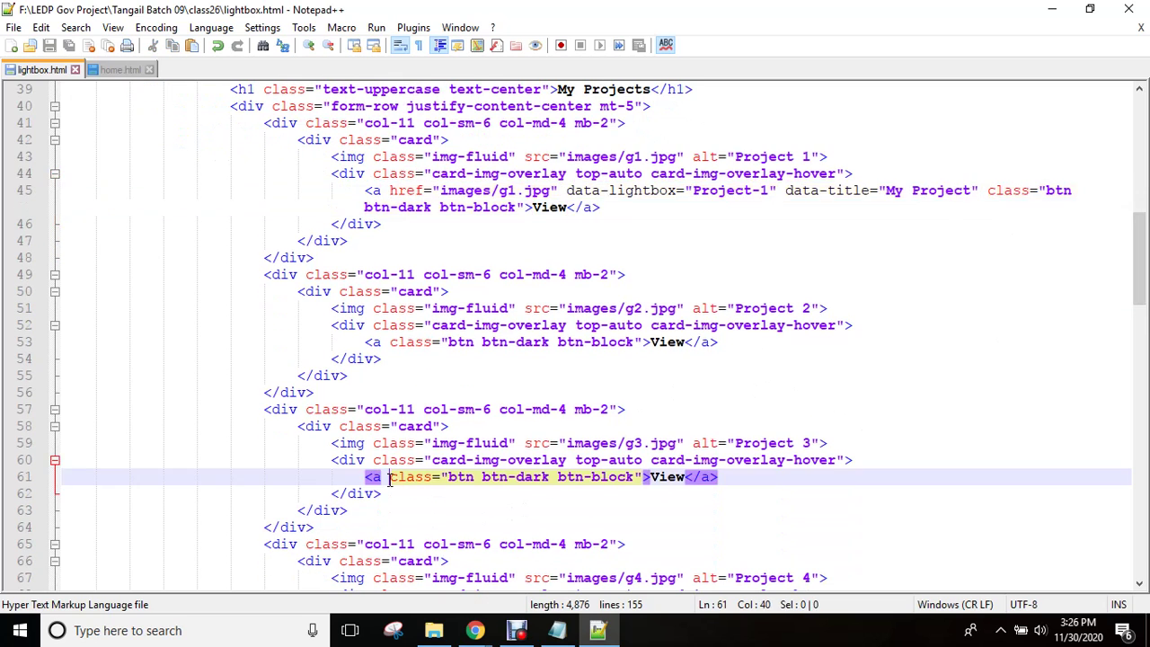
pyautogui.hotkey('ctrl', 'v')
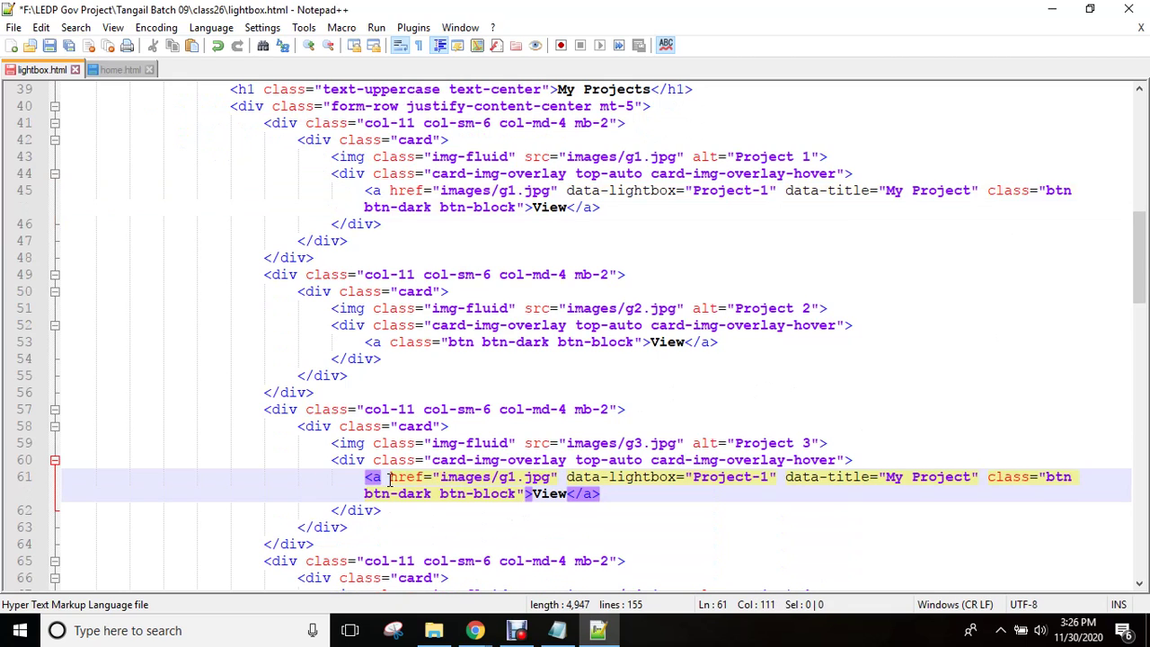
# - Set the third View link's href to images/g3.jpg and its data-lightbox to Project-3
pyautogui.click(517, 476)
pyautogui.press('BackSpace')
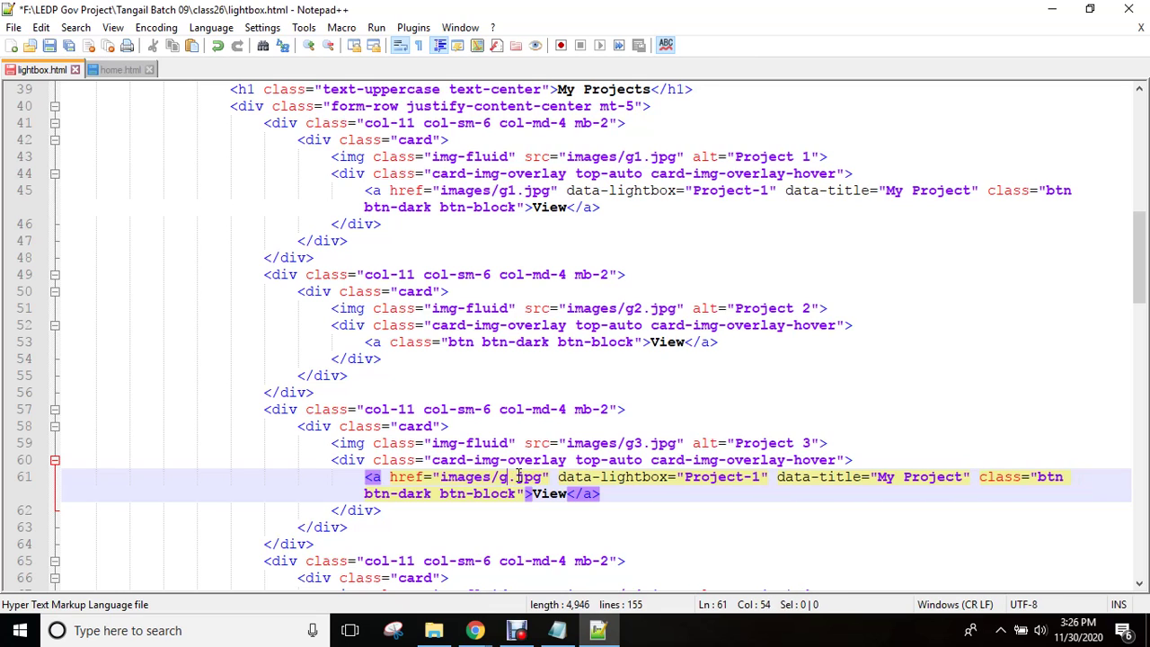
pyautogui.write('3')
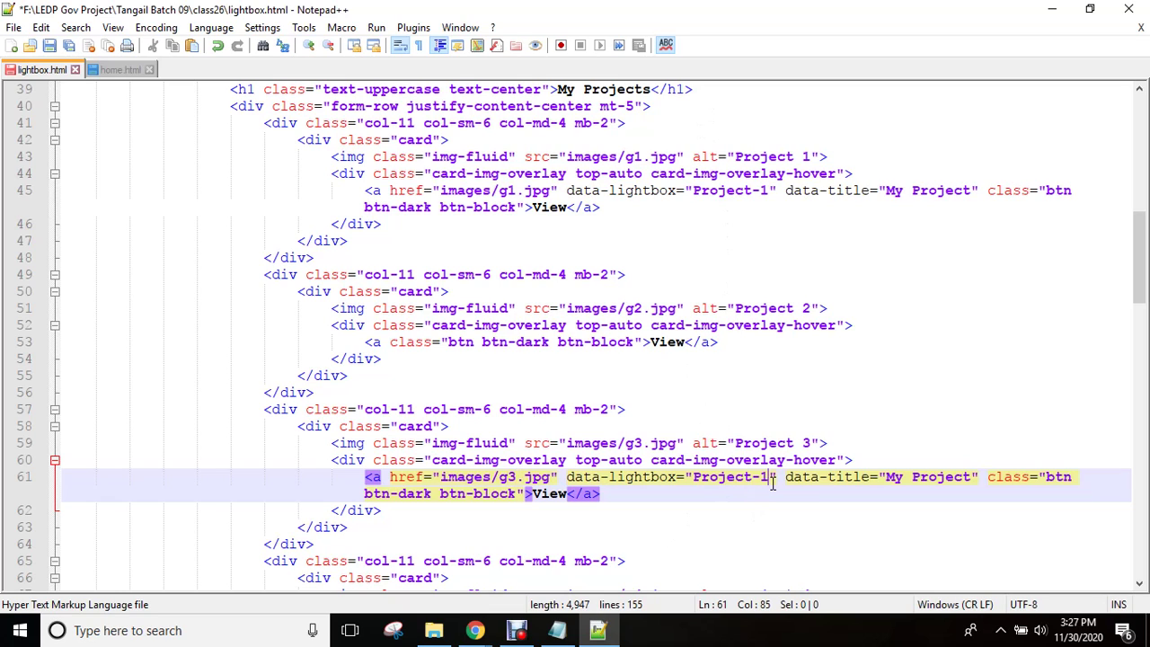
pyautogui.press('BackSpace')
pyautogui.write('3')
# - Set the third View link's data-title to My Project 03 and save lightbox.html
pyautogui.click(973, 476)
pyautogui.write('All')
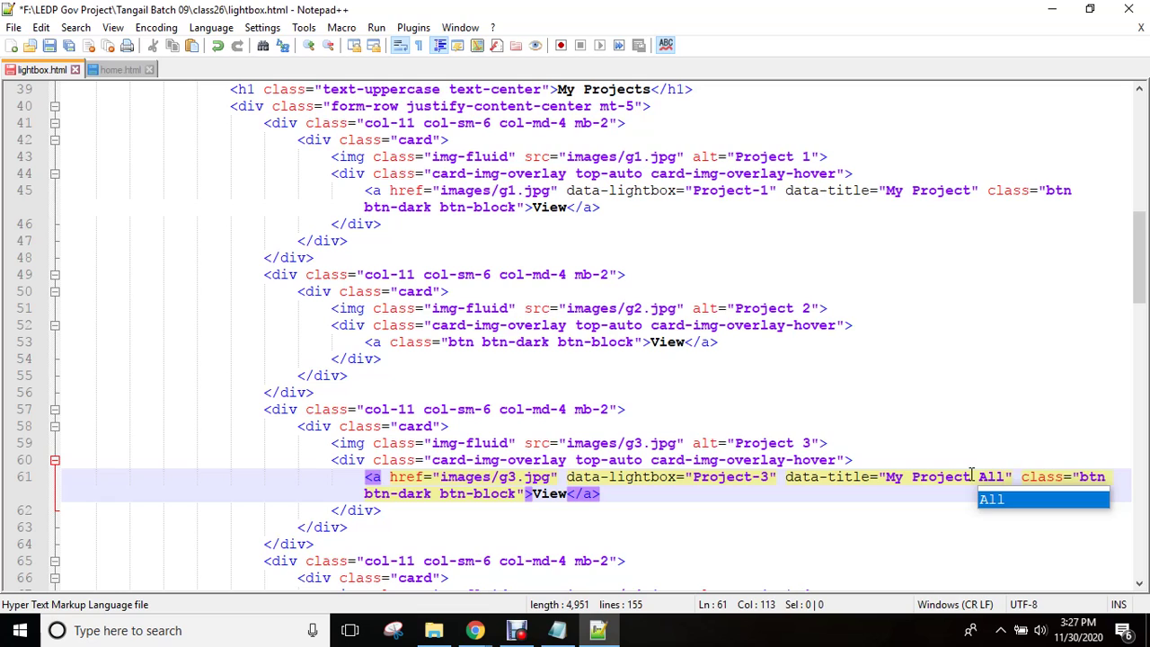
pyautogui.press('BackSpace')
pyautogui.press('BackSpace')
pyautogui.press('BackSpace')
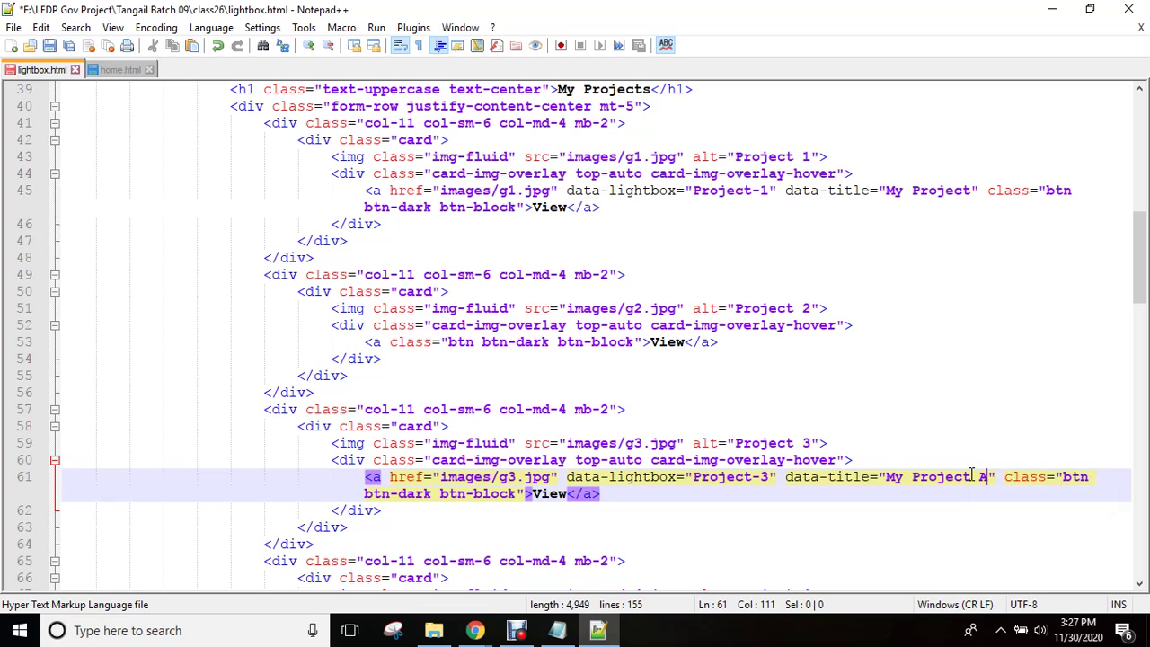
pyautogui.write('03')
pyautogui.hotkey('ctrl', 's')
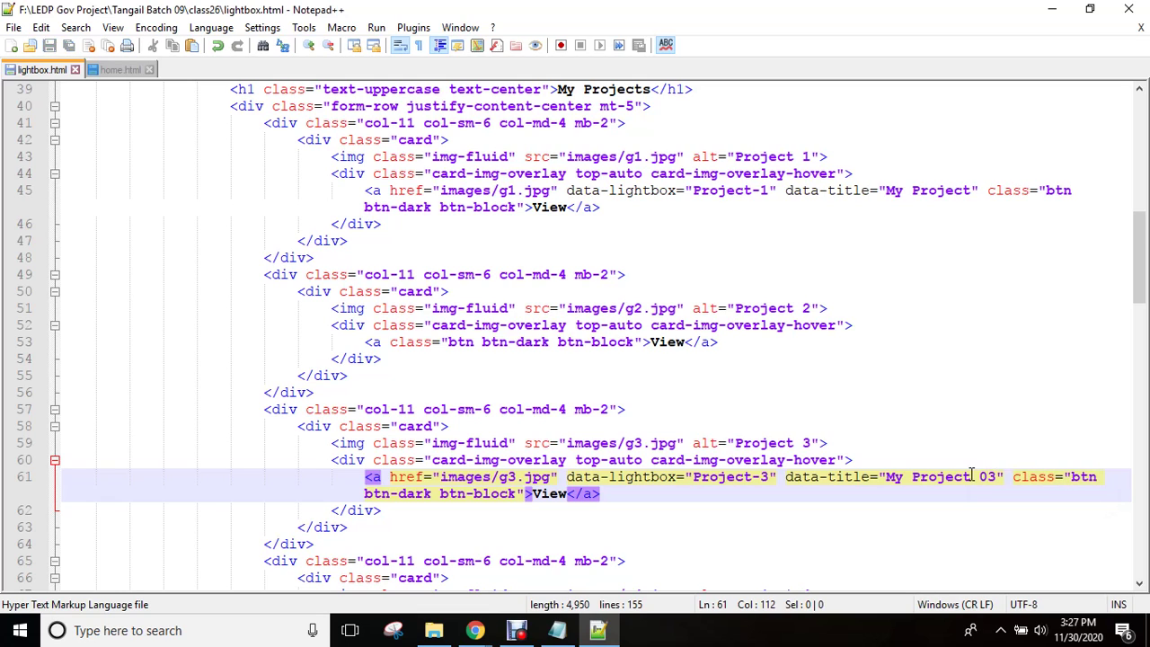
# - Switch to Chrome, reload lightbox.html, and test opening and closing the third and first projects' images in the lightbox
pyautogui.hotkey('alt', 'Tab')
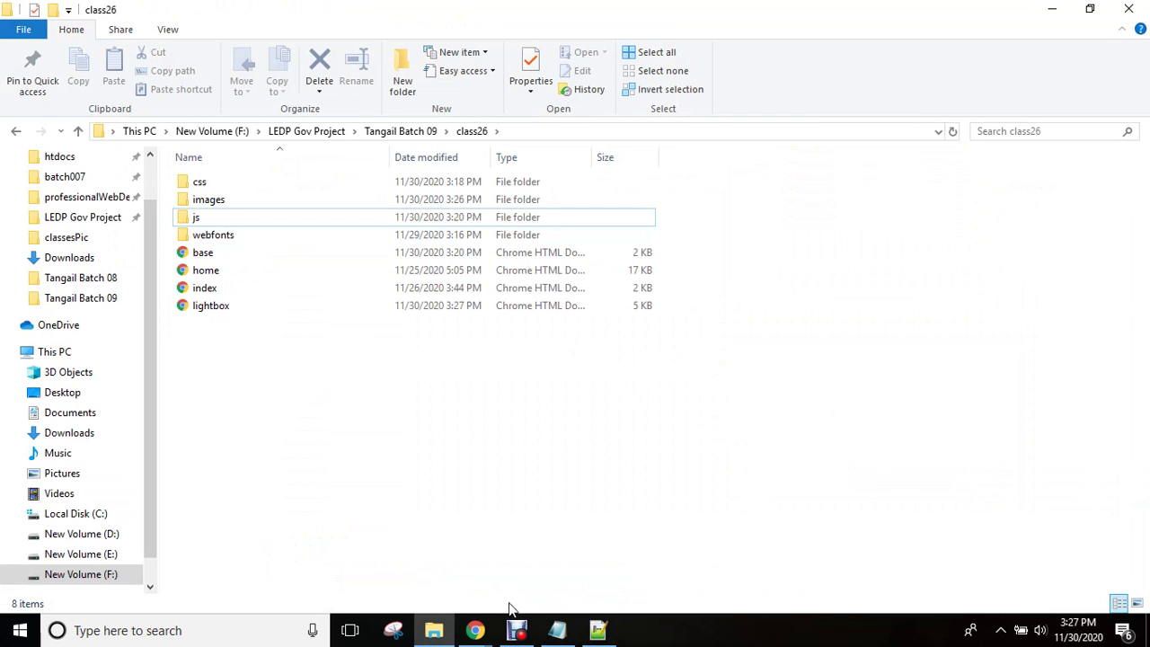
pyautogui.click(475, 629)
pyautogui.click(449, 569)
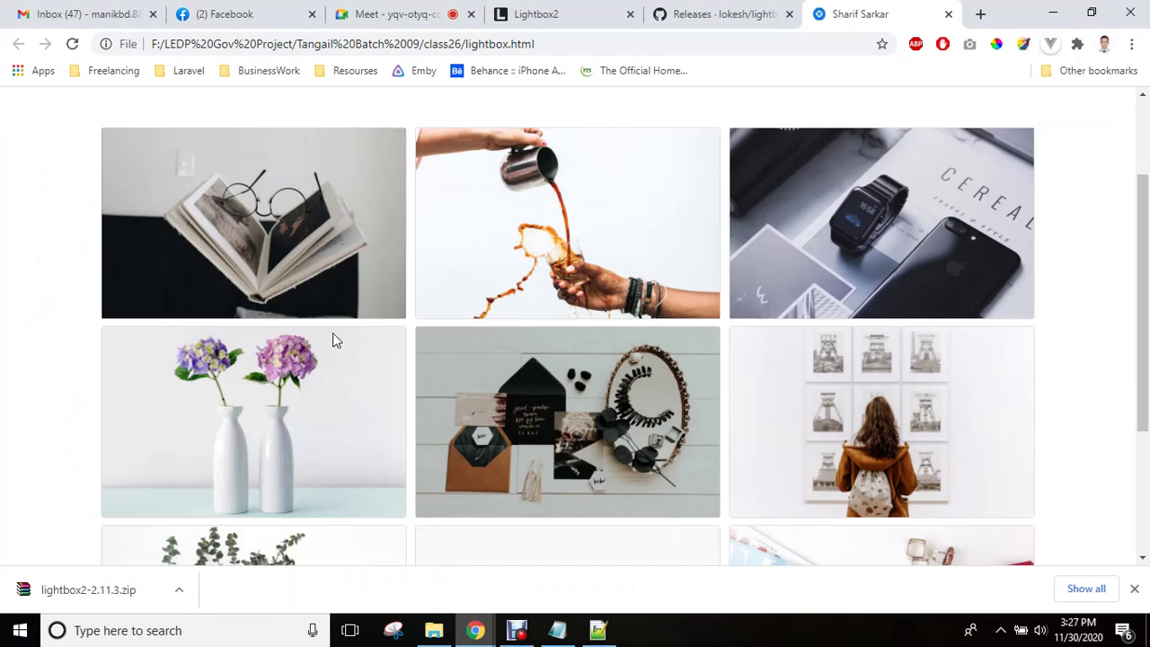
pyautogui.click(75, 53)
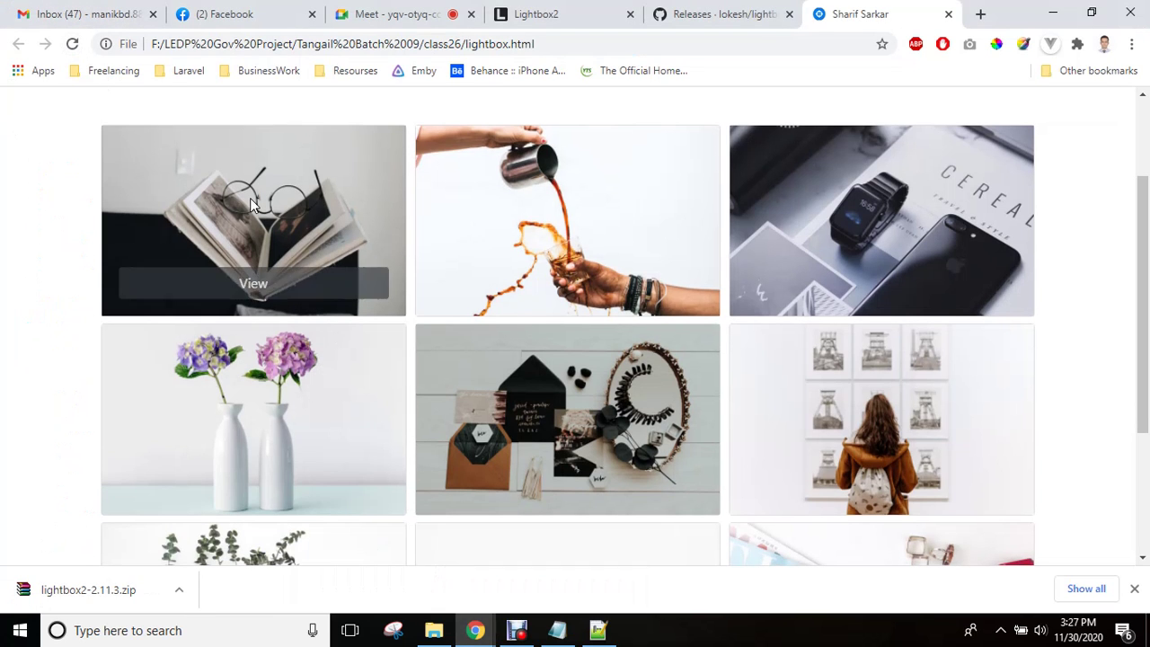
pyautogui.click(838, 285)
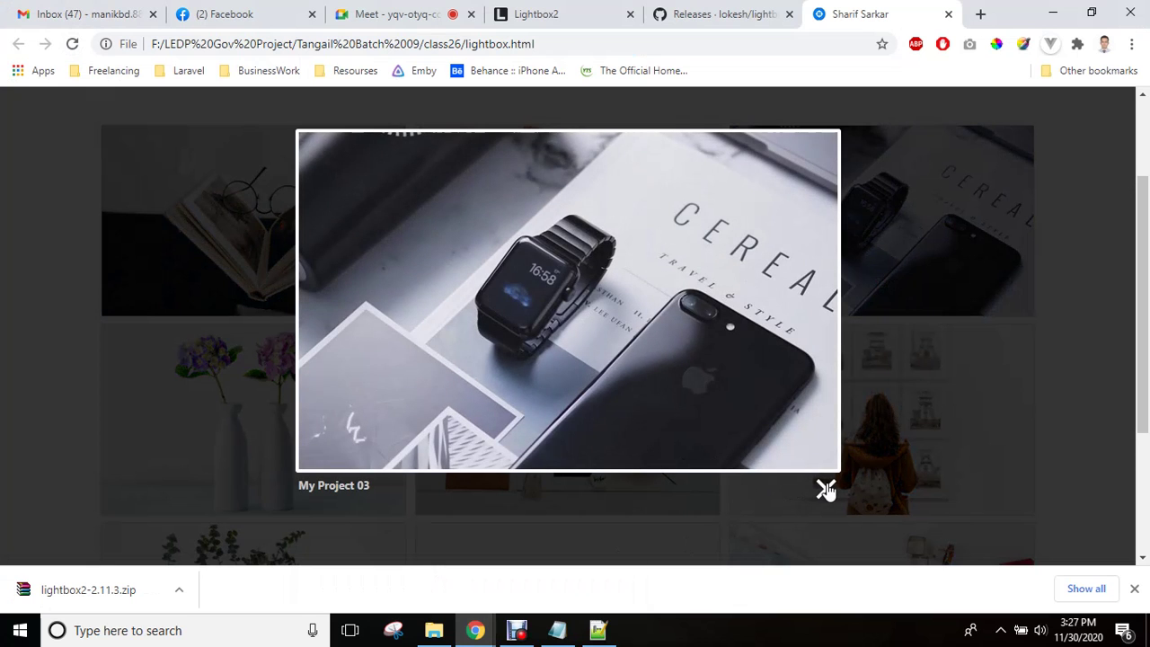
pyautogui.click(826, 489)
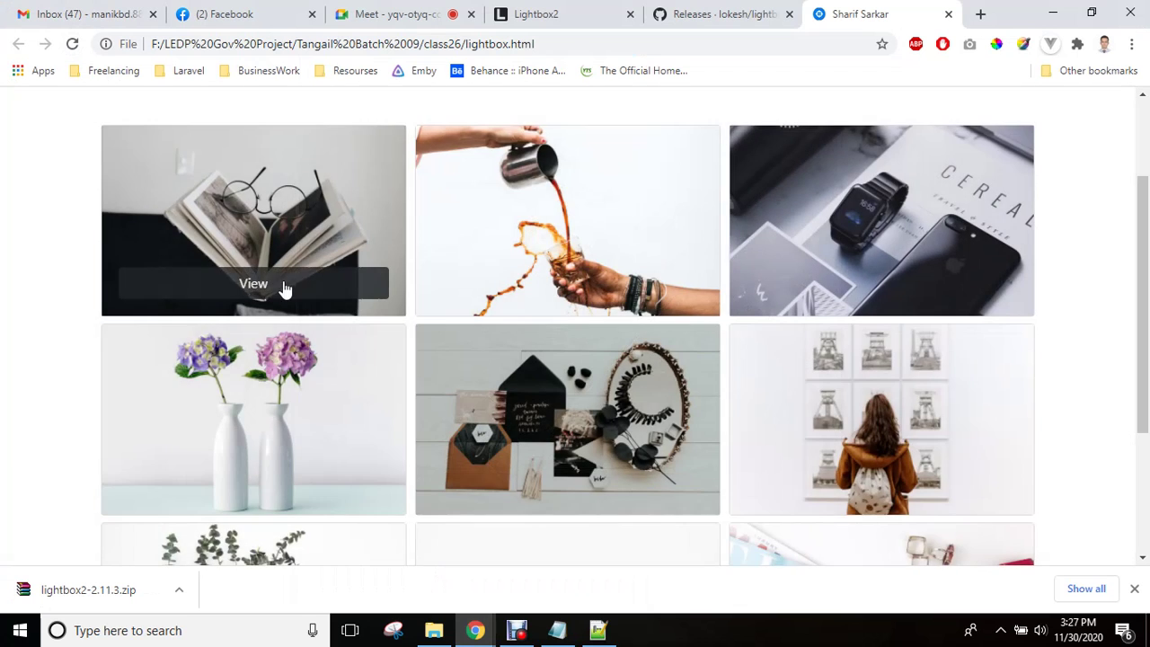
pyautogui.click(282, 289)
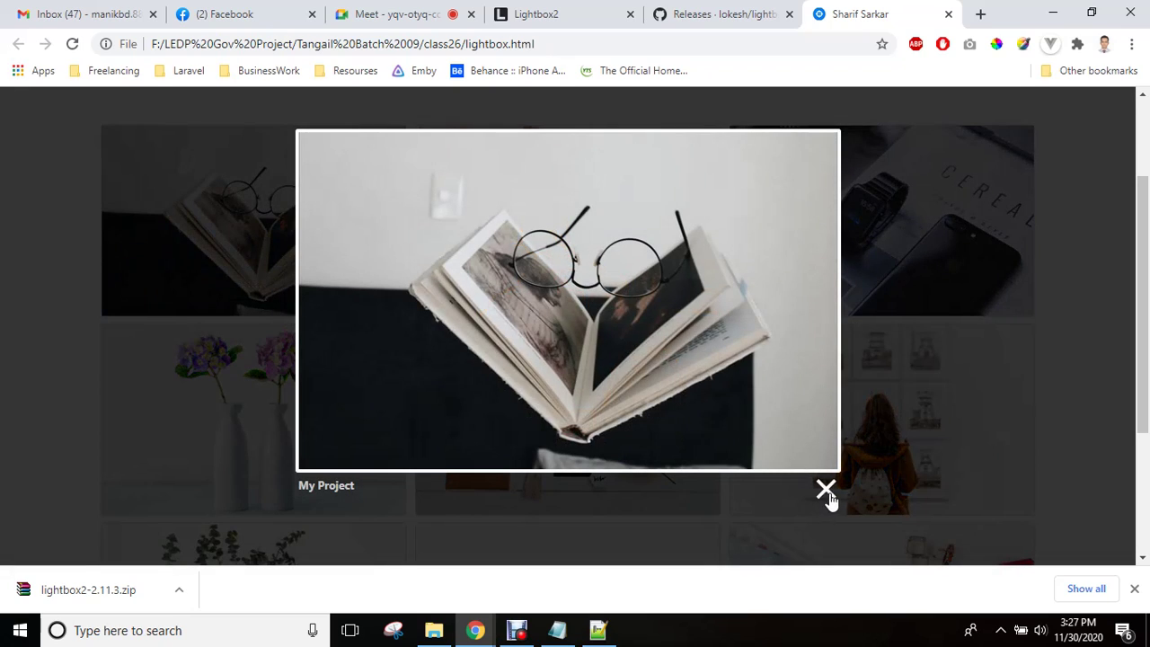
pyautogui.click(826, 491)
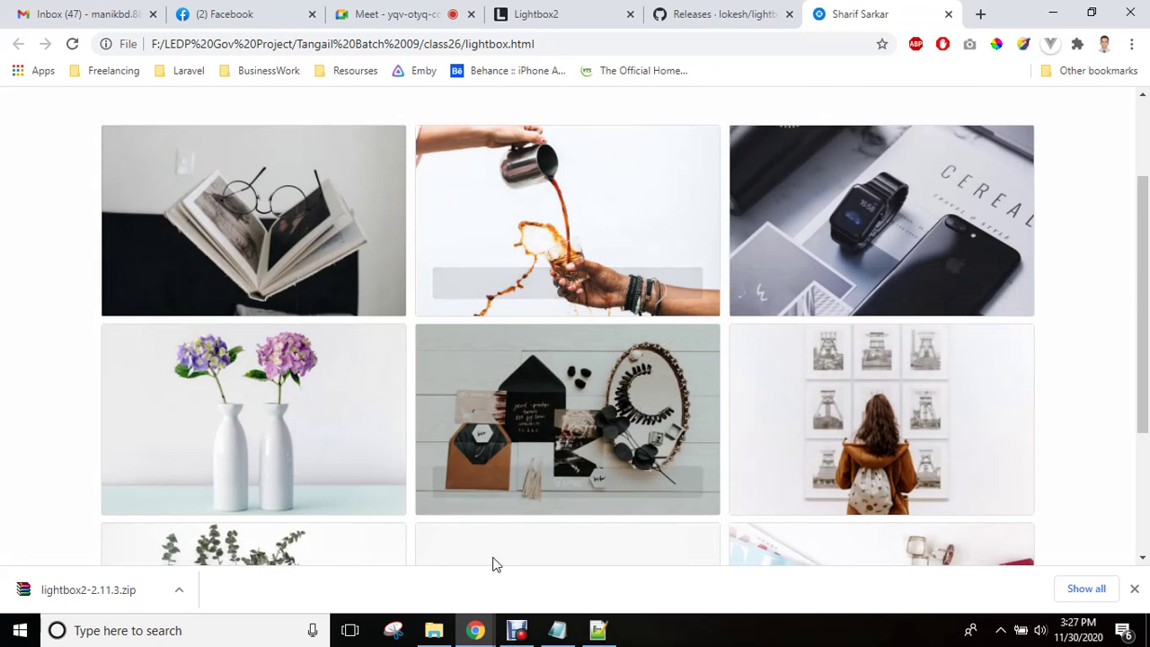
# - Compare the third View link's data-lightbox value in Notepad++ with the image sets example in the Lightbox2 documentation in Chrome
pyautogui.click(597, 630)
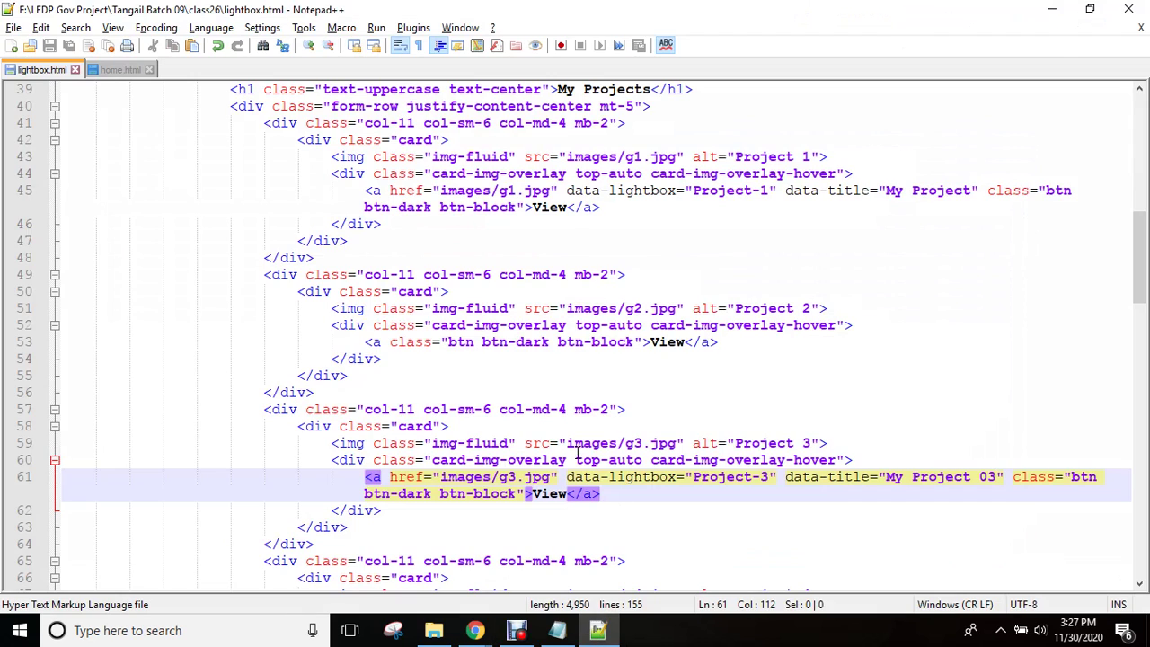
pyautogui.moveTo(693, 476); pyautogui.dragTo(768, 478)
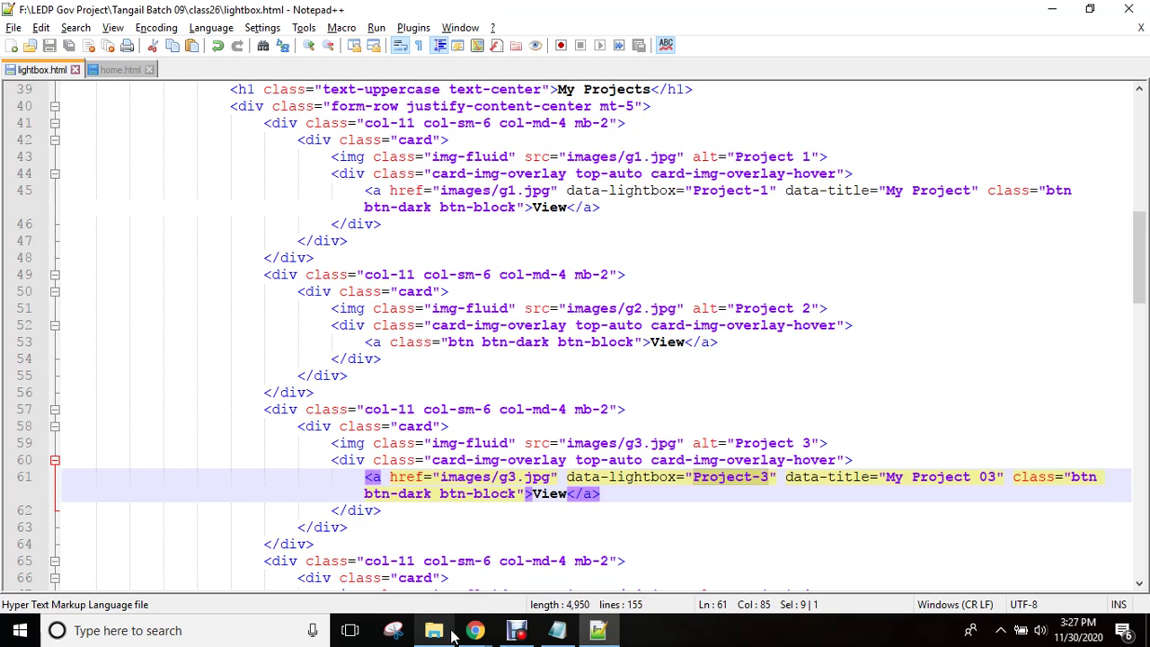
pyautogui.moveTo(475, 629)
pyautogui.click(399, 564)
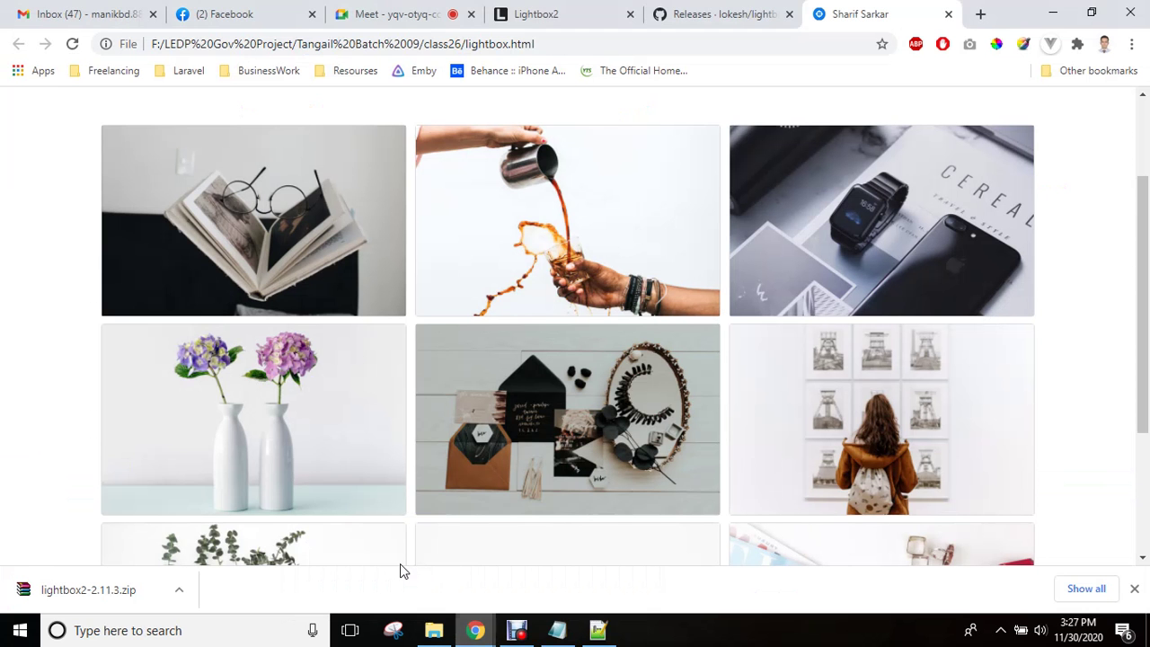
pyautogui.click(579, 10)
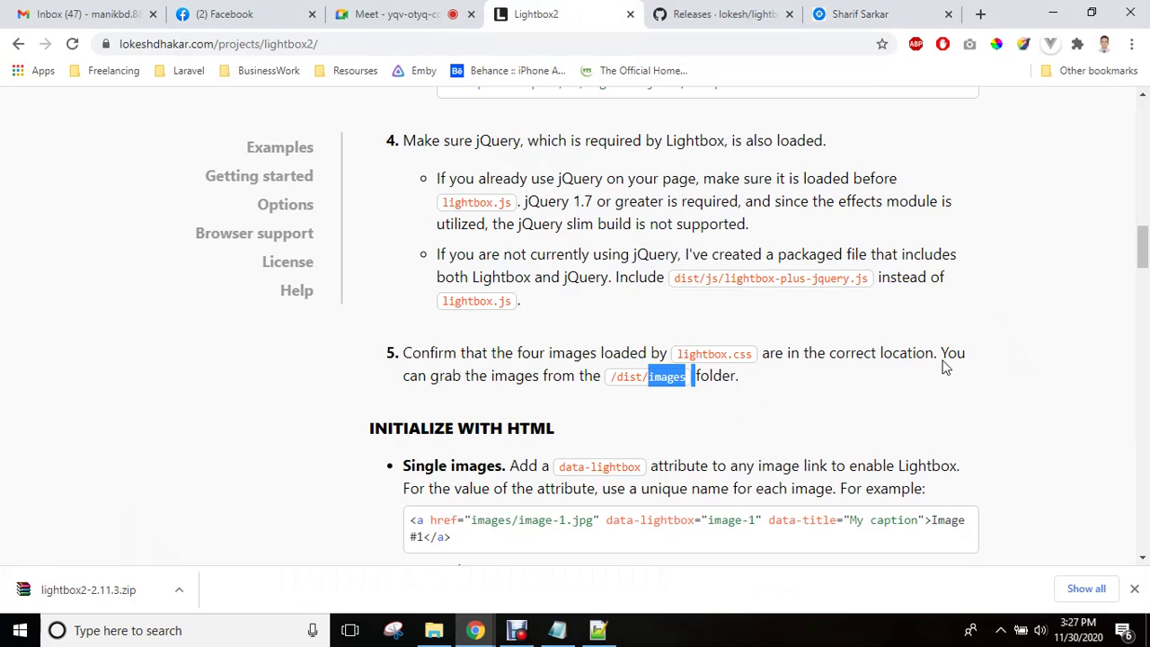
pyautogui.moveTo(1142, 252); pyautogui.dragTo(1142, 285)
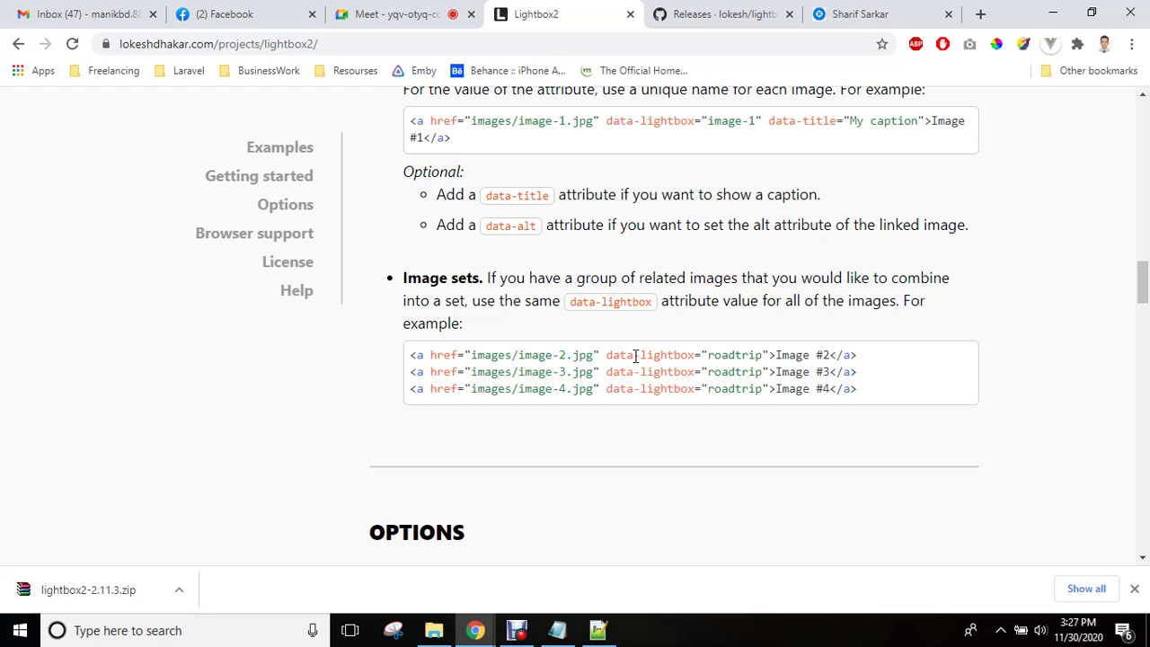
pyautogui.doubleClick(723, 354)
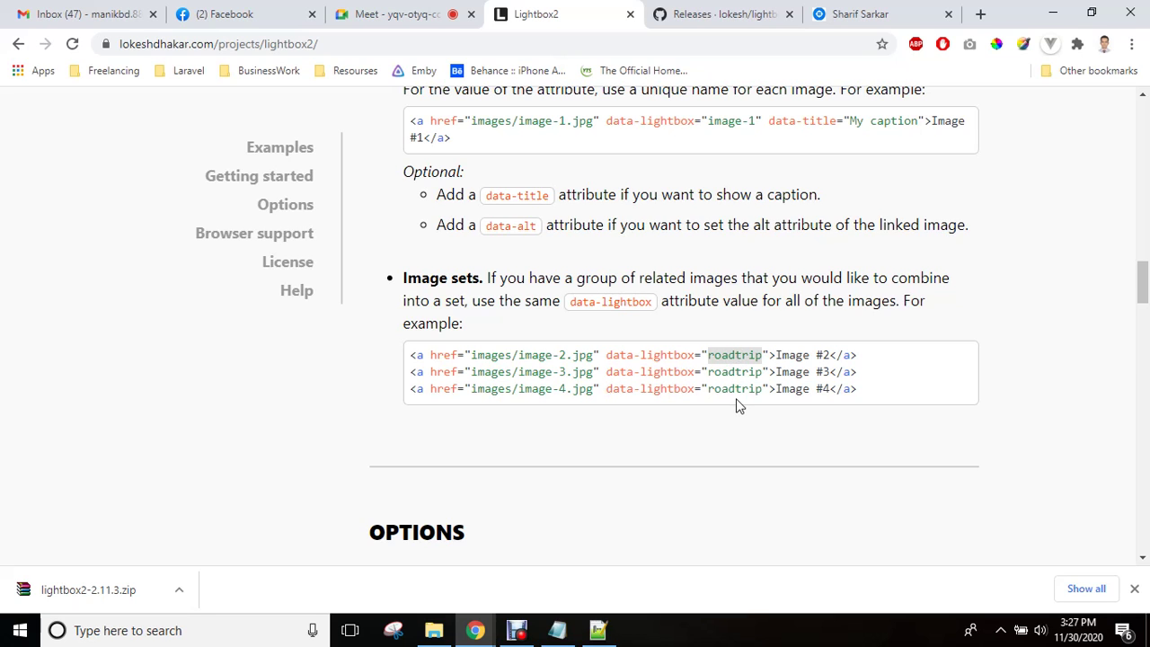
# - Switch to Notepad++ and paste the first View link's href, data-lightbox and data-title attributes into the second project's View link, before its class
pyautogui.click(598, 629)
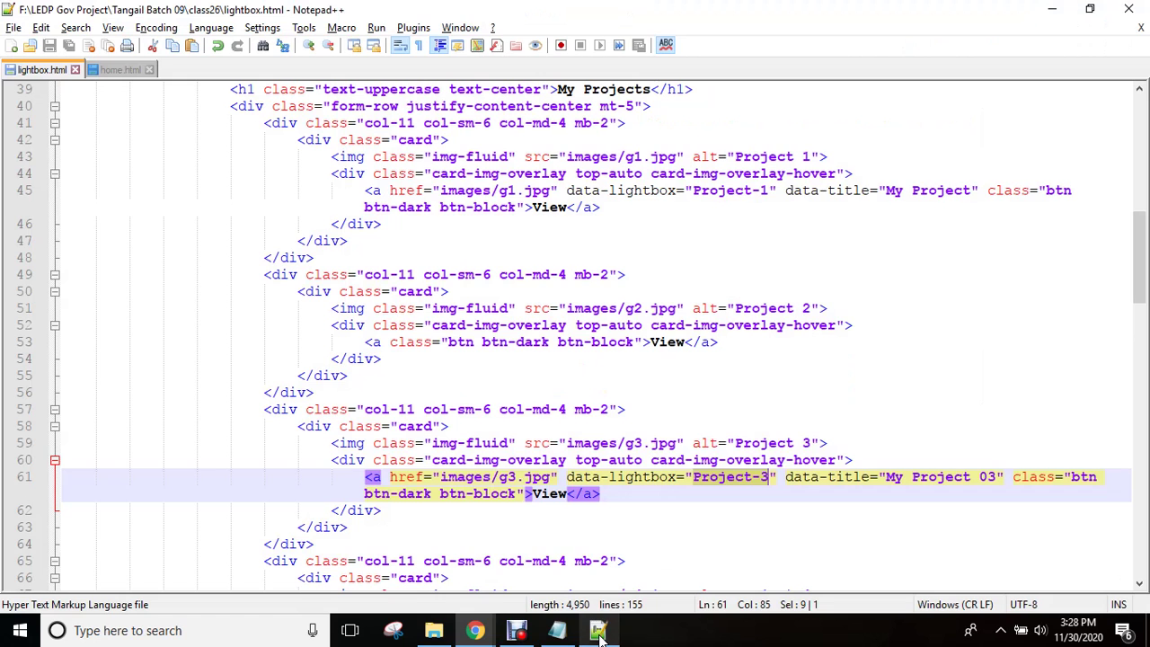
pyautogui.click(344, 311)
pyautogui.click(390, 344)
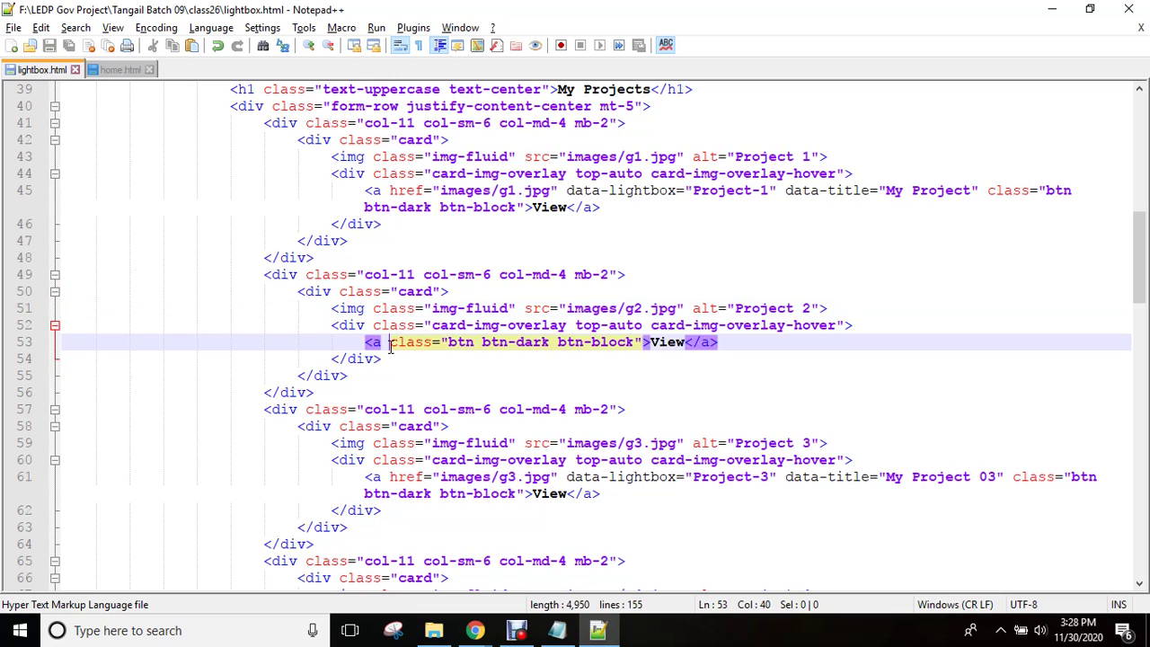
pyautogui.write('href="images/g1.jpg" data-lightbox="Project-1" data-title="My Project"')
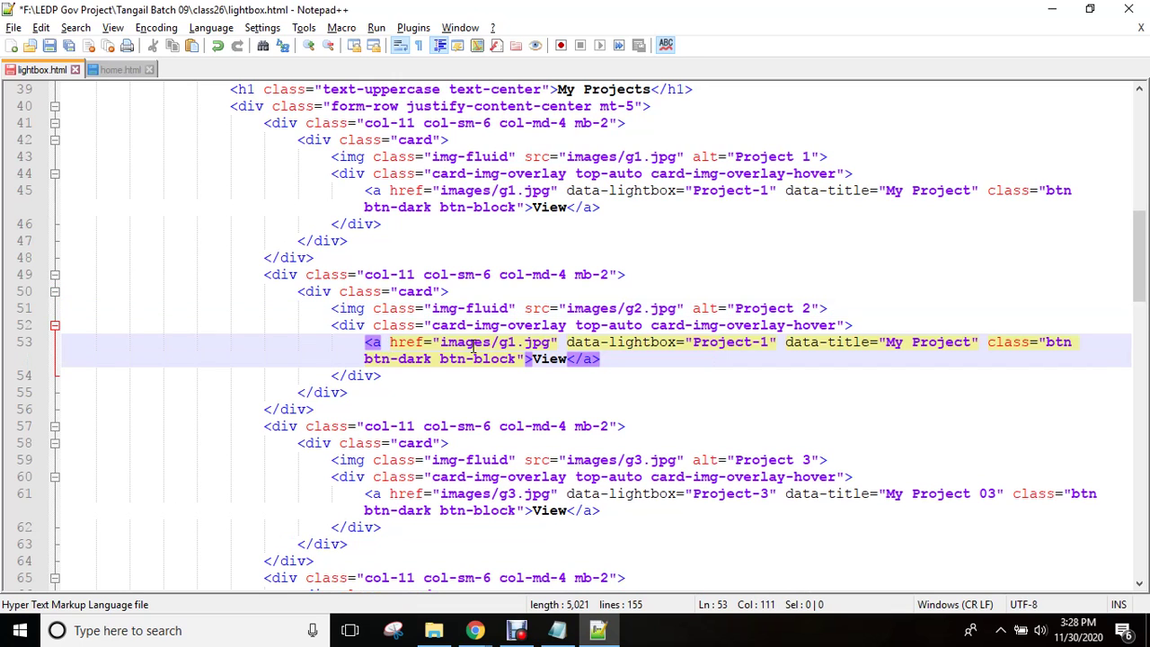
# - Set the second View link's href to images/g2.jpg, data-lightbox to Project-All and data-title to My Project 01
pyautogui.click(518, 344)
pyautogui.press('BackSpace')
pyautogui.write('2')
pyautogui.press('BackSpace')
pyautogui.write('All')
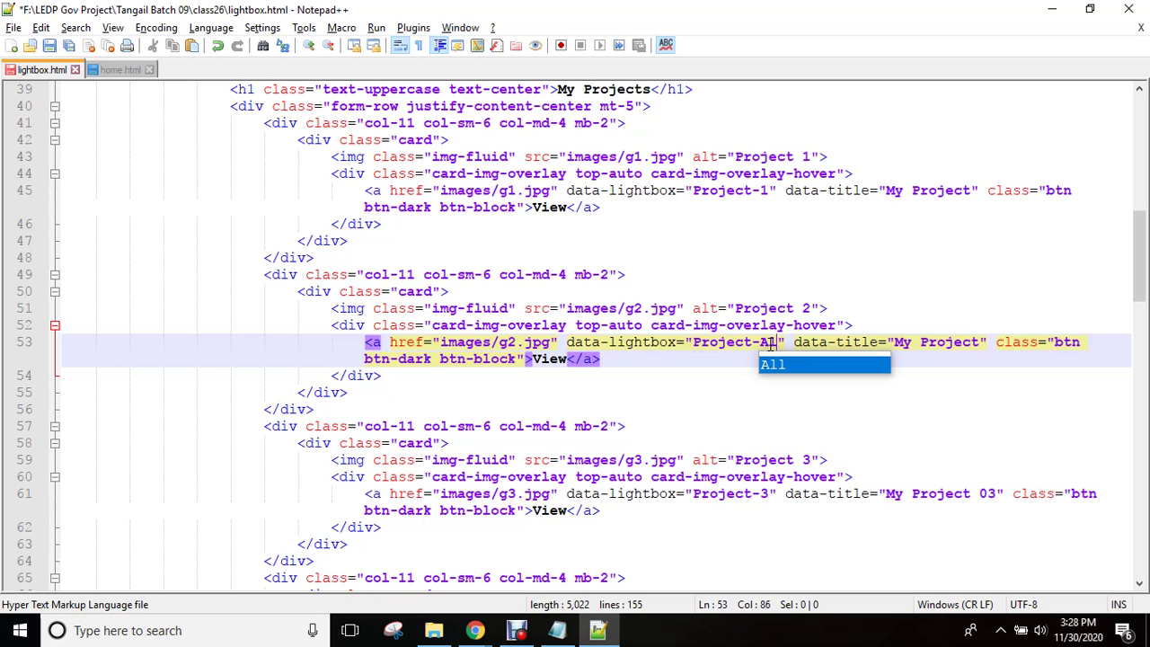
pyautogui.click(992, 342)
pyautogui.write('01')
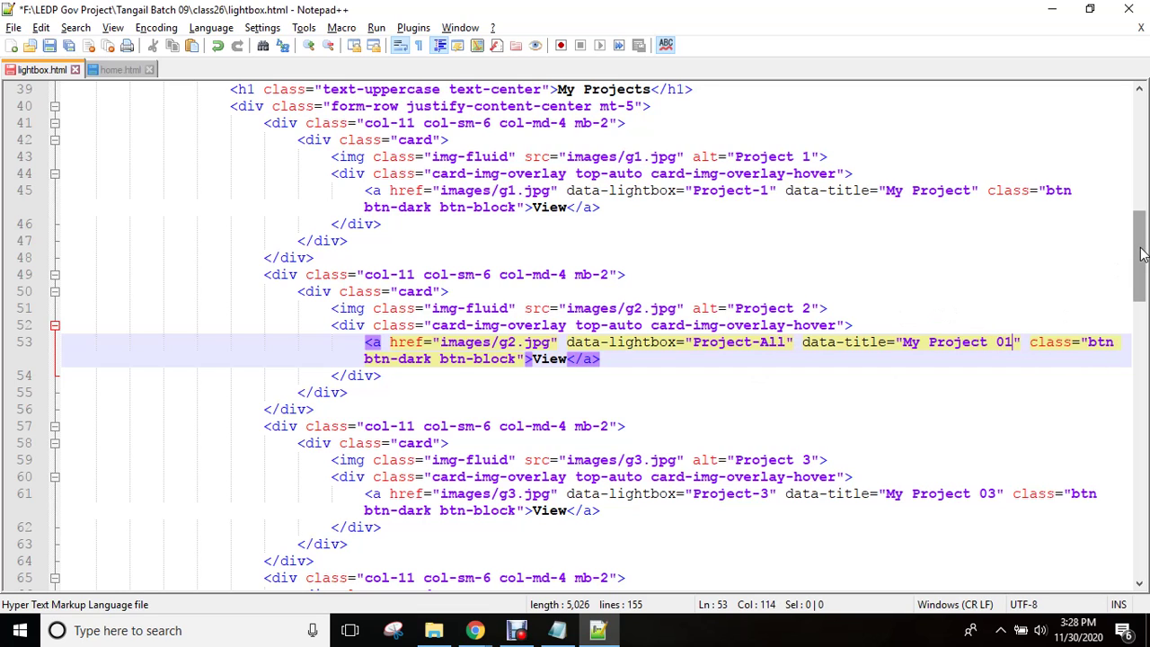
# - Copy the second View link's href, data-lightbox and data-title attributes into the fourth project's View link, before its class
pyautogui.moveTo(1142, 258); pyautogui.dragTo(1143, 297)
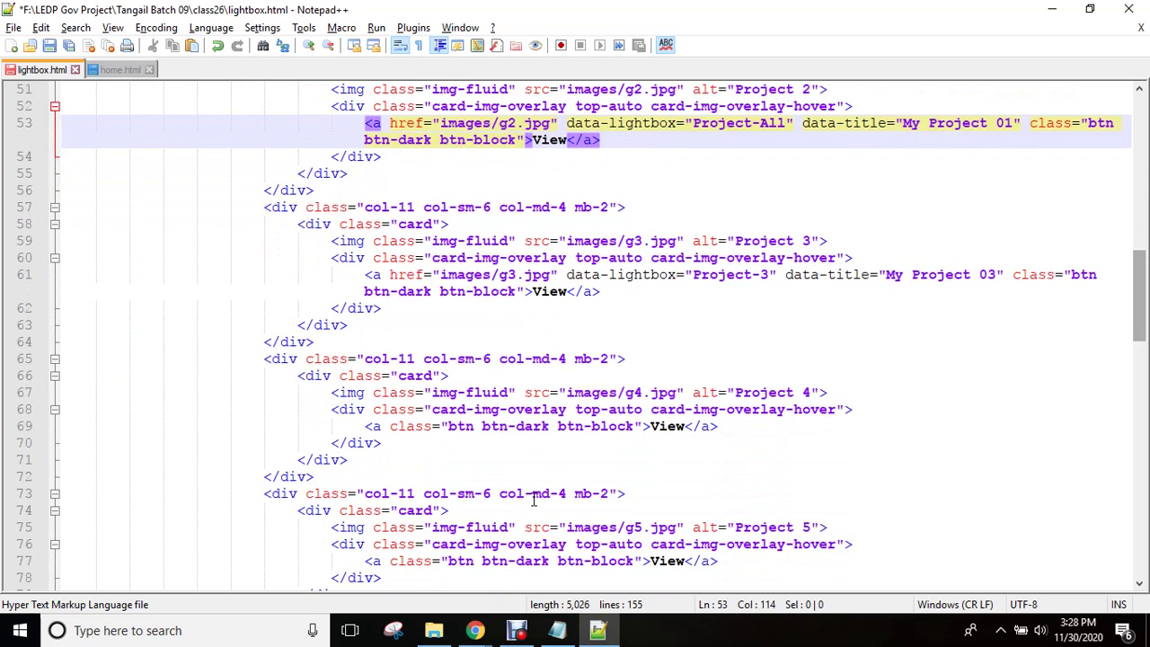
pyautogui.click(387, 123)
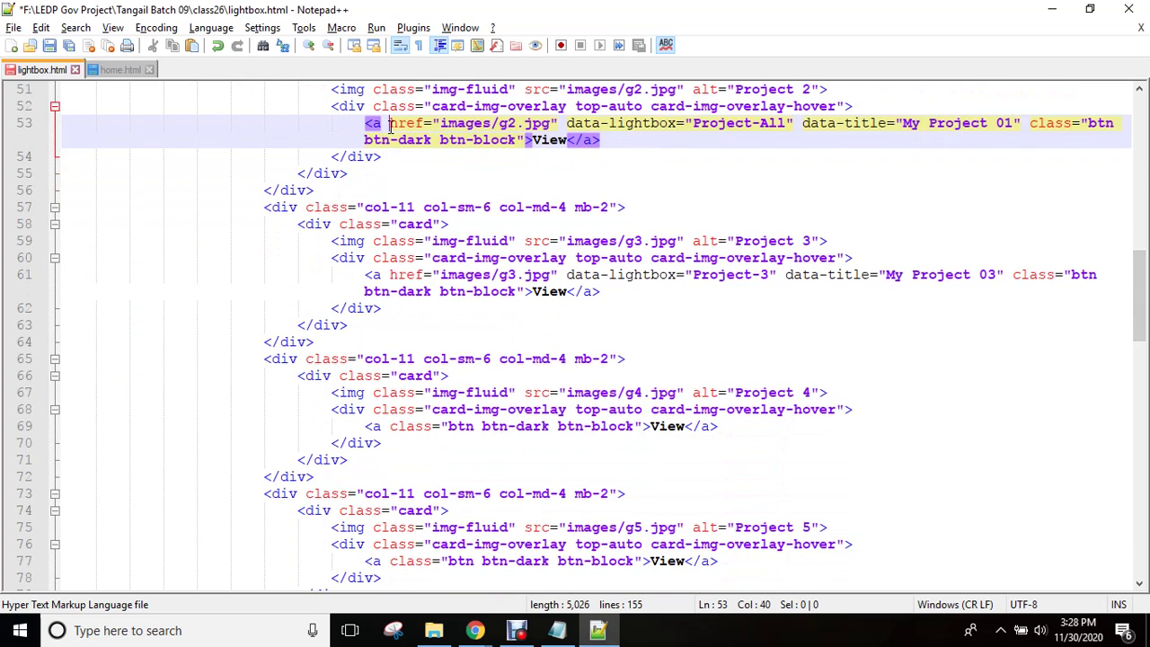
pyautogui.keyDown('shift'); pyautogui.click(1022, 123); pyautogui.keyUp('shift')
pyautogui.hotkey('ctrl', 'c')
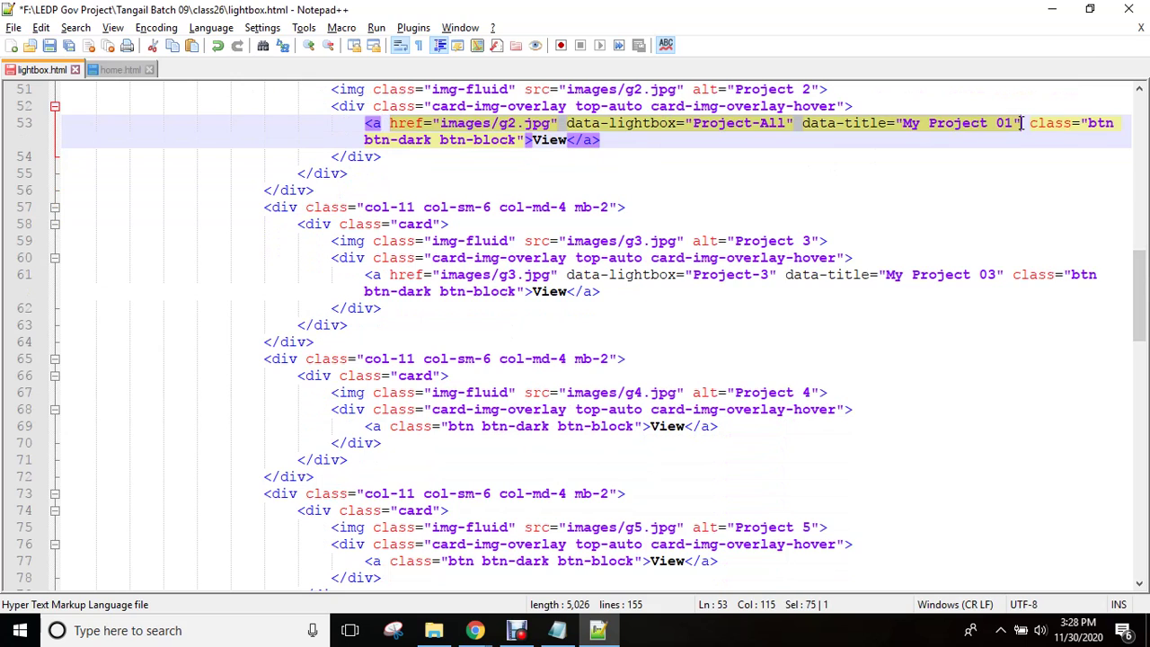
pyautogui.click(494, 426)
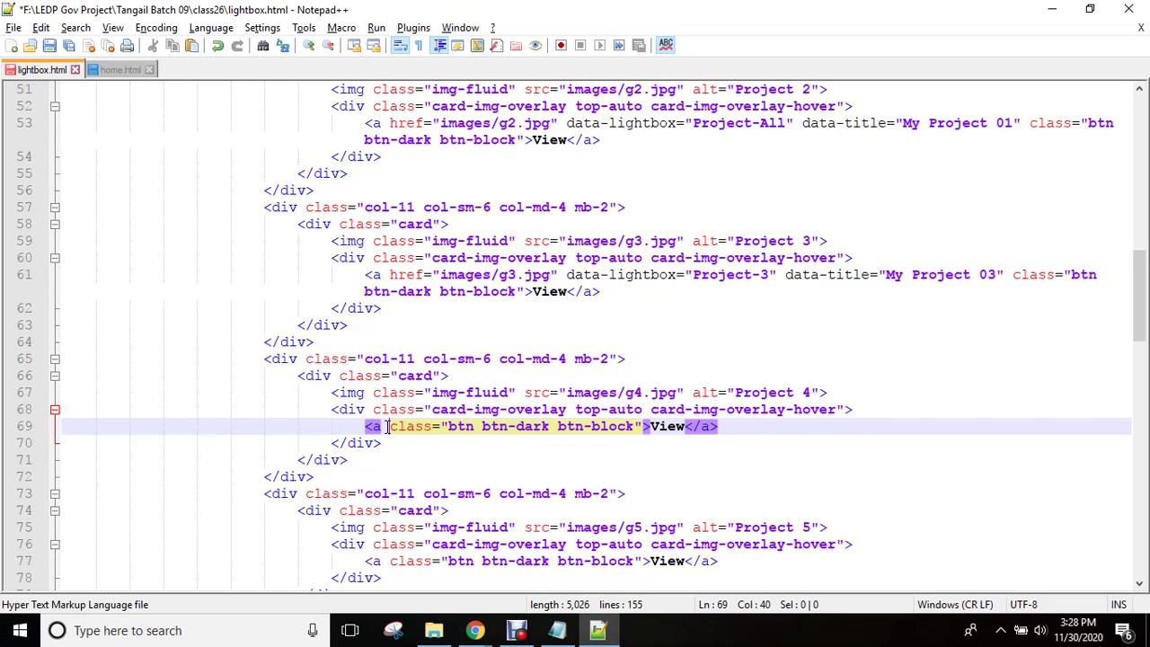
pyautogui.hotkey('ctrl', 'v')
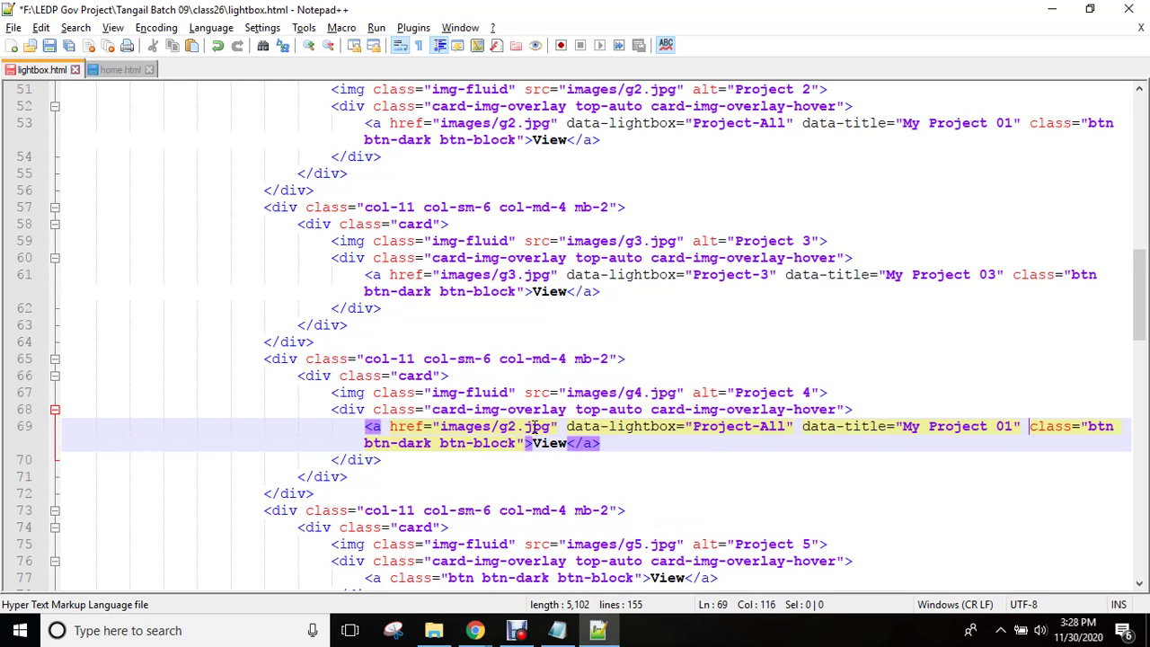
# - Set the fourth View link's href to images/g4.jpg and its data-title to My Project 02
pyautogui.click(516, 427)
pyautogui.press('BackSpace')
pyautogui.write('4')
pyautogui.click(1012, 425)
pyautogui.press('BackSpace')
pyautogui.write('2')
pyautogui.doubleClick(728, 428)
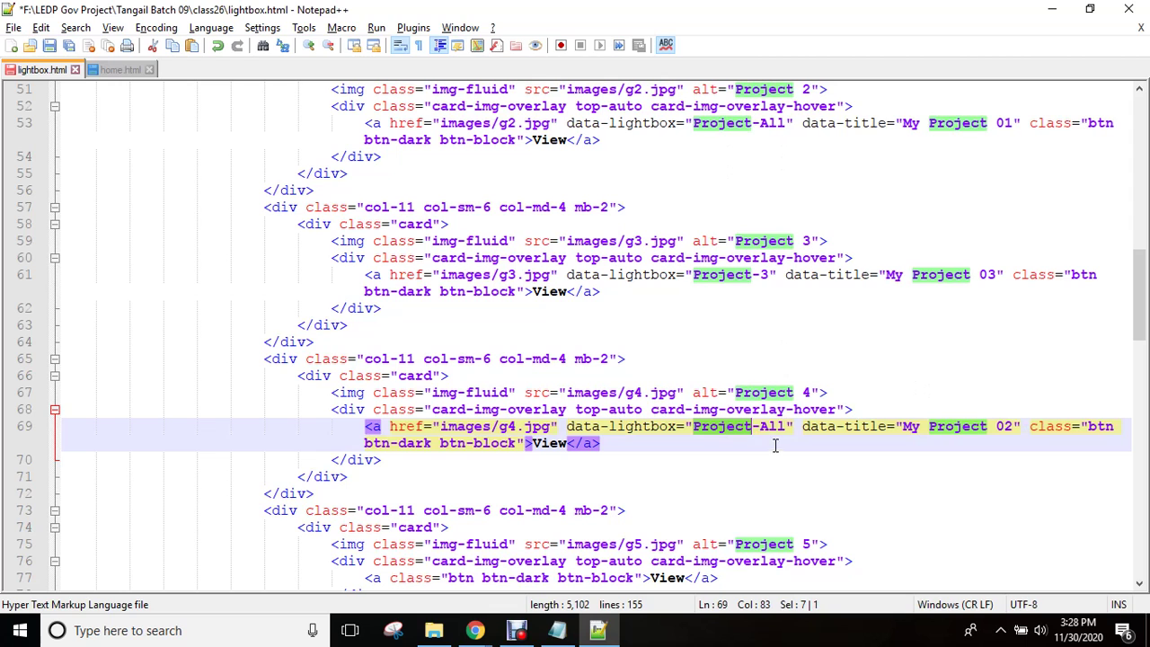
# - Paste the copied lightbox attributes into the fifth project's View link before its class and set its href to images/g5.jpg
pyautogui.moveTo(1143, 321); pyautogui.dragTo(1145, 361)
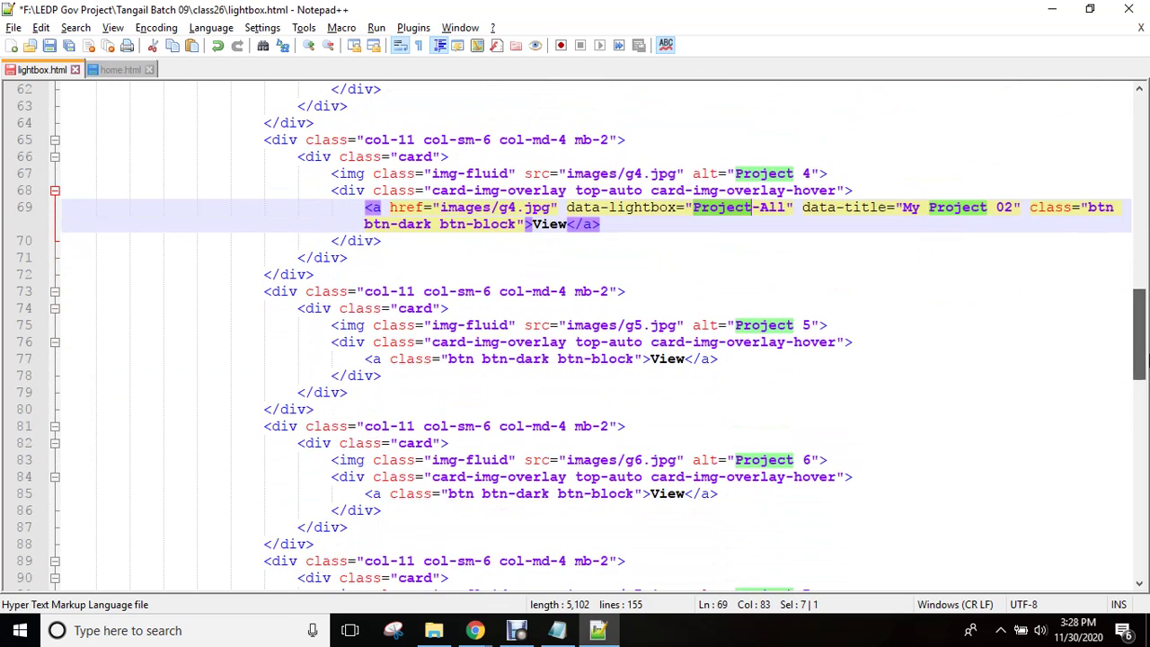
pyautogui.click(392, 358)
pyautogui.hotkey('ctrl', 'v')
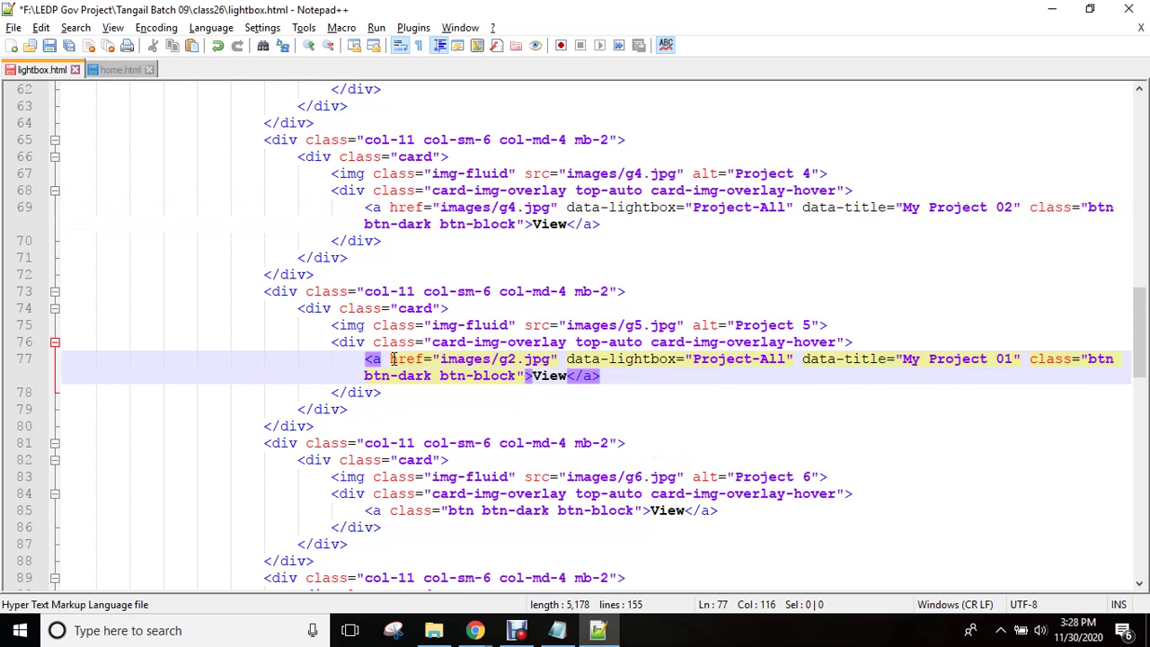
pyautogui.click(516, 358)
pyautogui.press('BackSpace')
pyautogui.write('5')
# - Set the fifth View link's data-title to My Project All and save lightbox.html
pyautogui.click(1016, 358)
pyautogui.press('BackSpace')
pyautogui.press('BackSpace')
pyautogui.write('All')
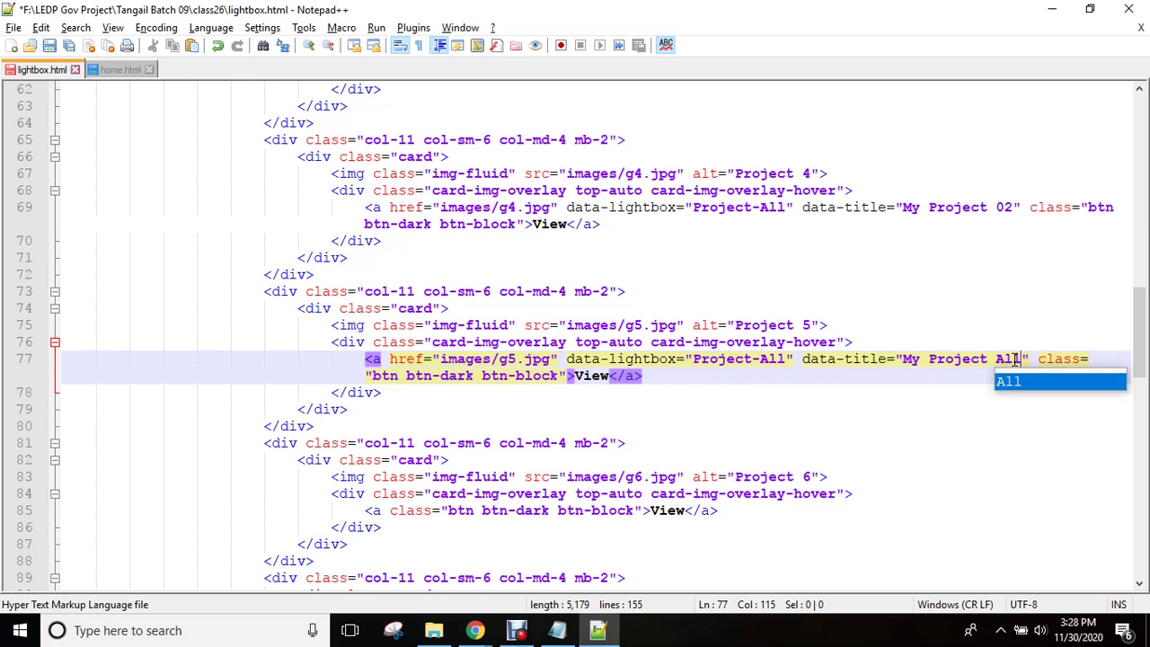
pyautogui.hotkey('ctrl', 's')
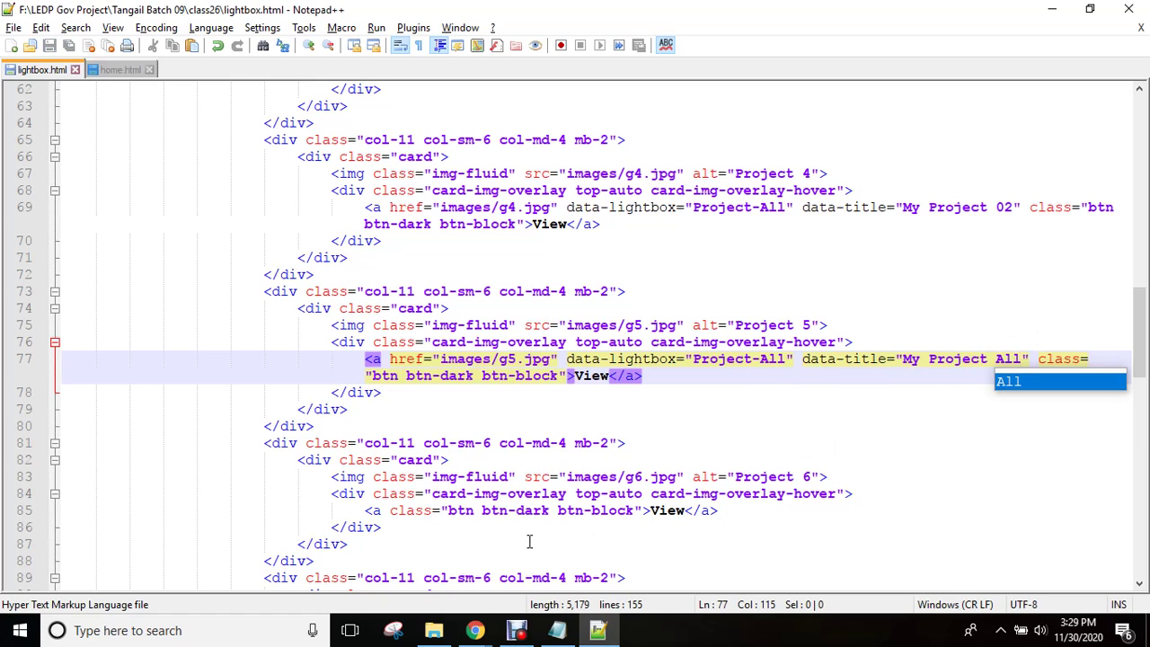
pyautogui.doubleClick(640, 359)
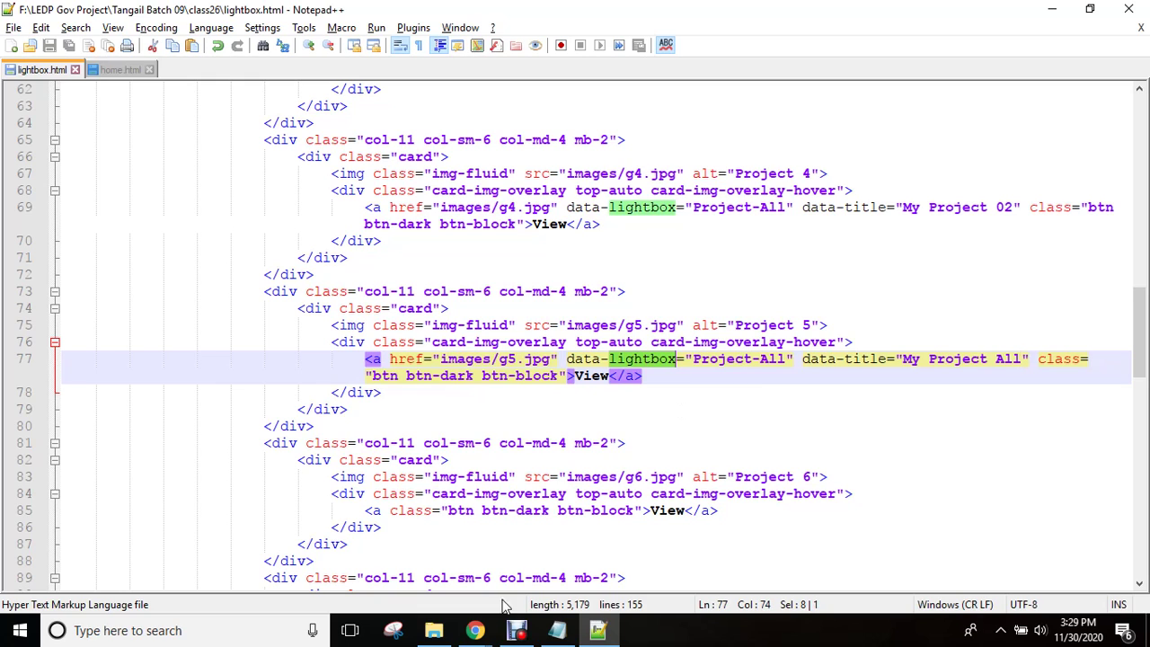
# - Switch to Chrome, reload lightbox.html, open the second project's image in the lightbox and advance through the Project-All set to its last image
pyautogui.moveTo(475, 629)
pyautogui.click(392, 519)
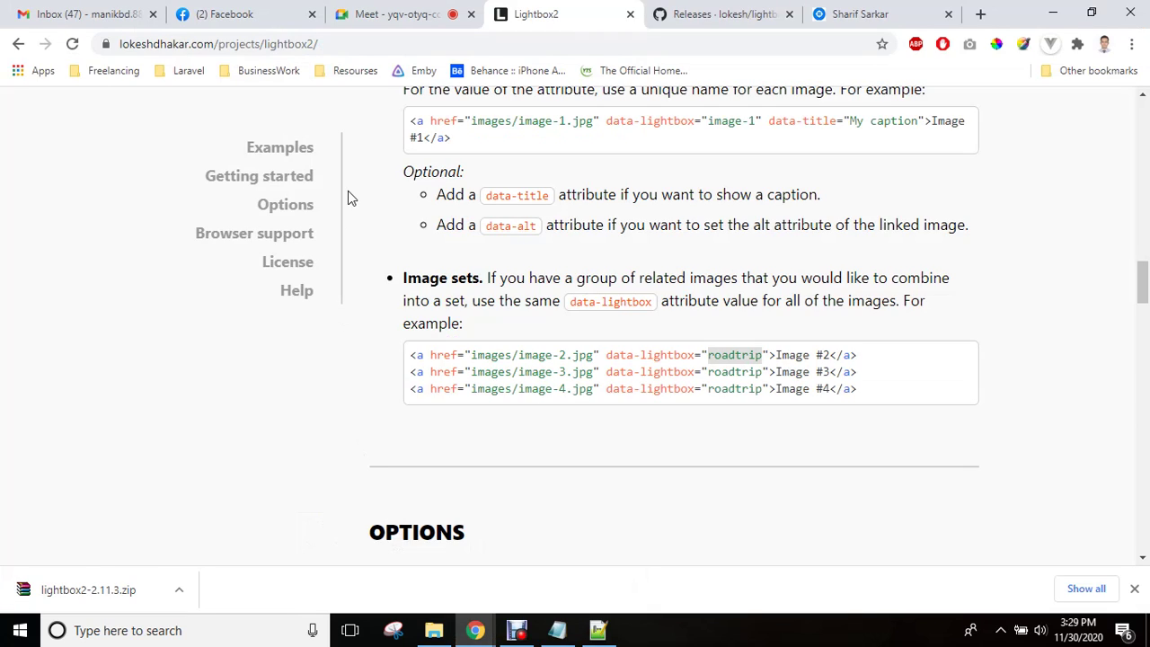
pyautogui.click(824, 13)
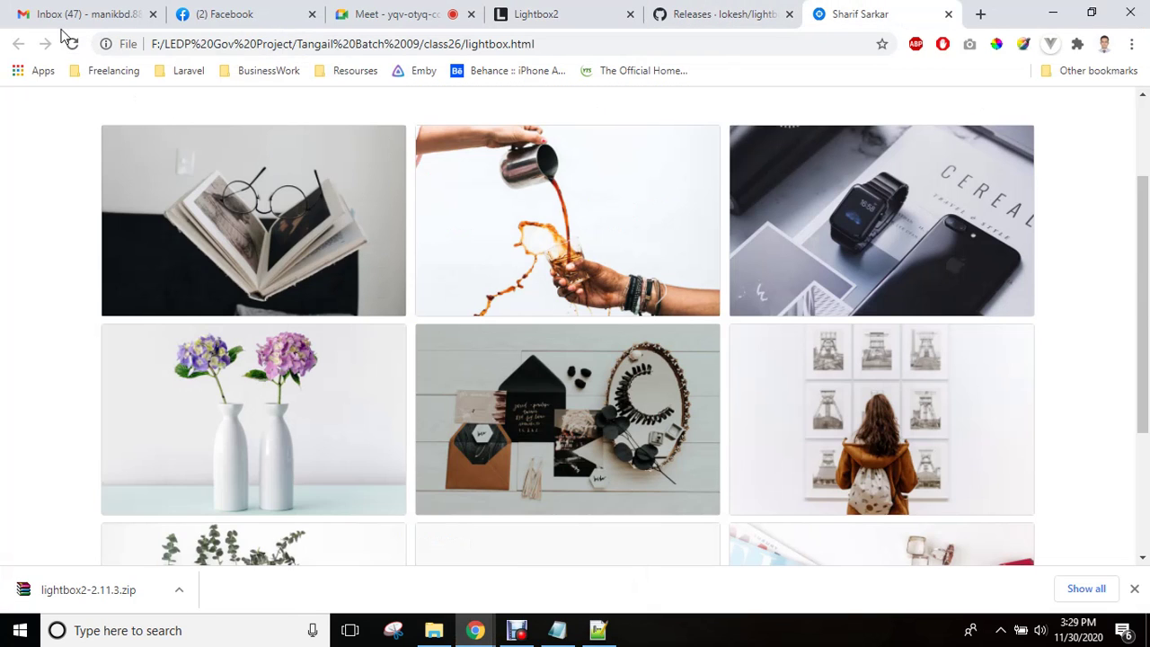
pyautogui.moveTo(443, 149)
pyautogui.click(550, 283)
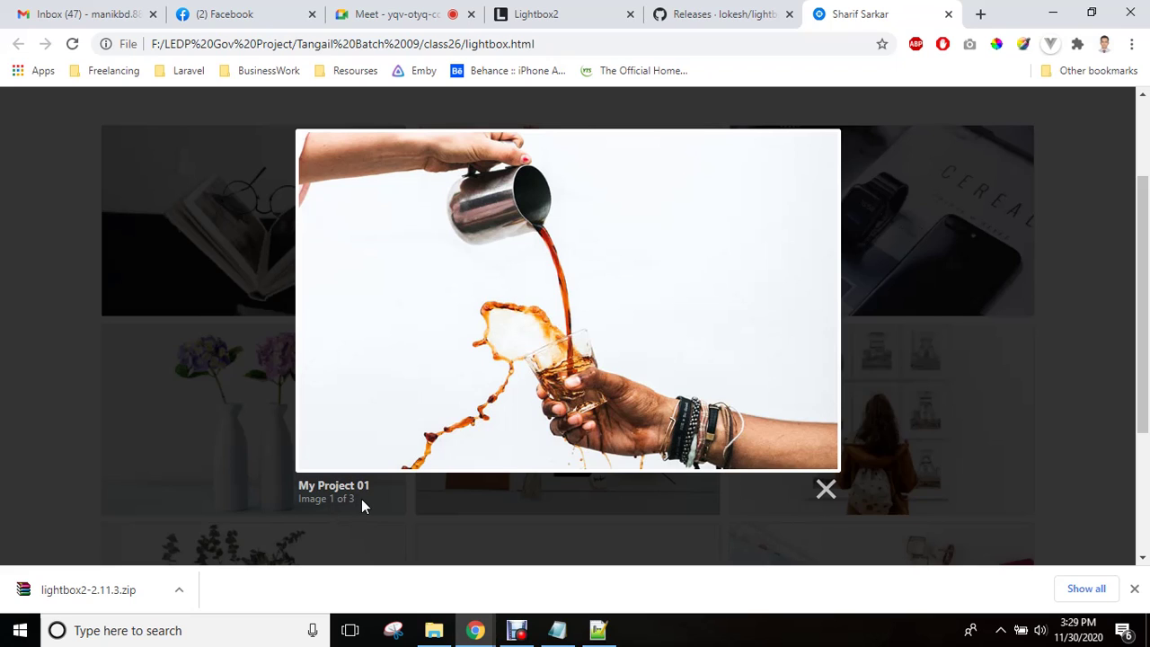
pyautogui.moveTo(616, 336)
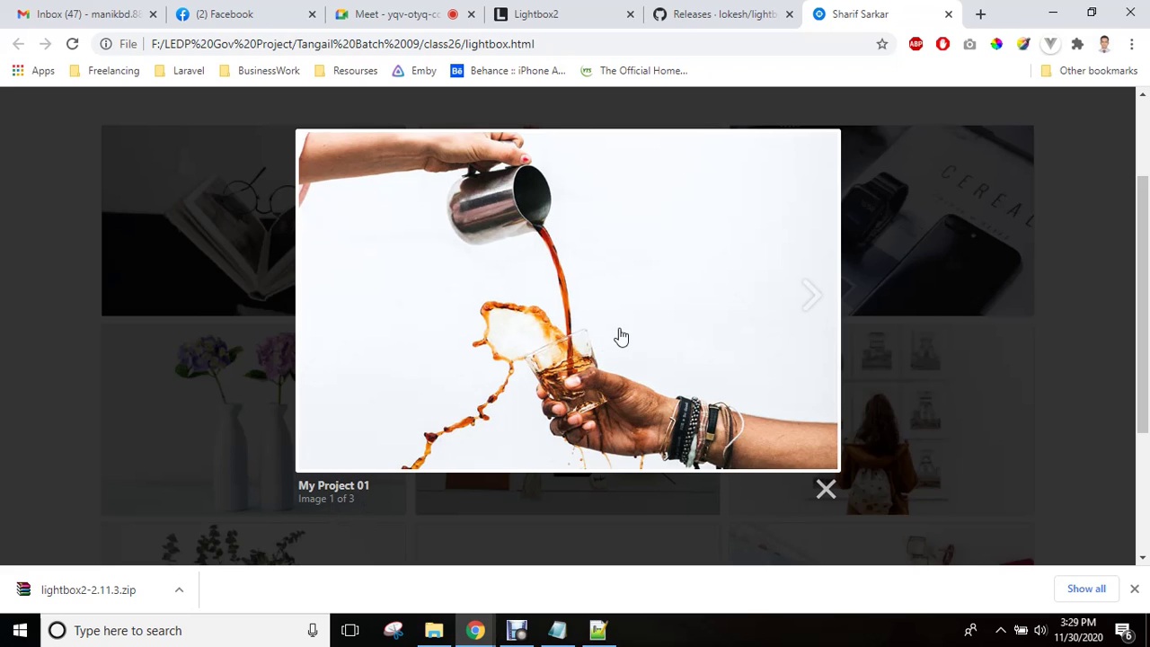
pyautogui.click(812, 309)
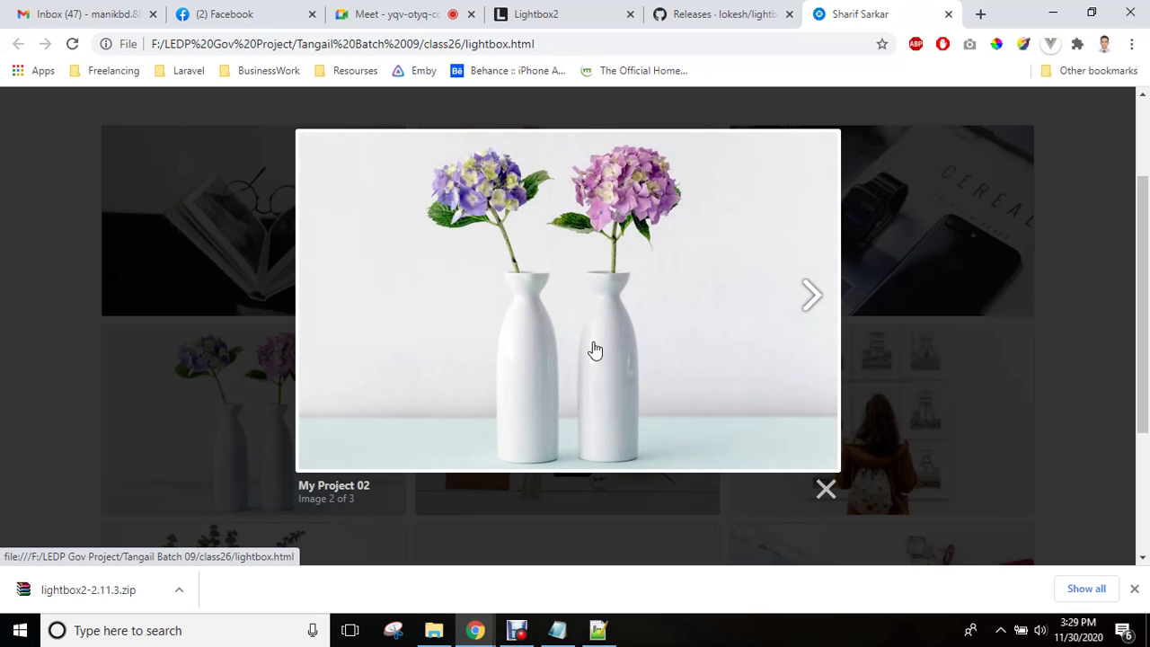
pyautogui.click(811, 300)
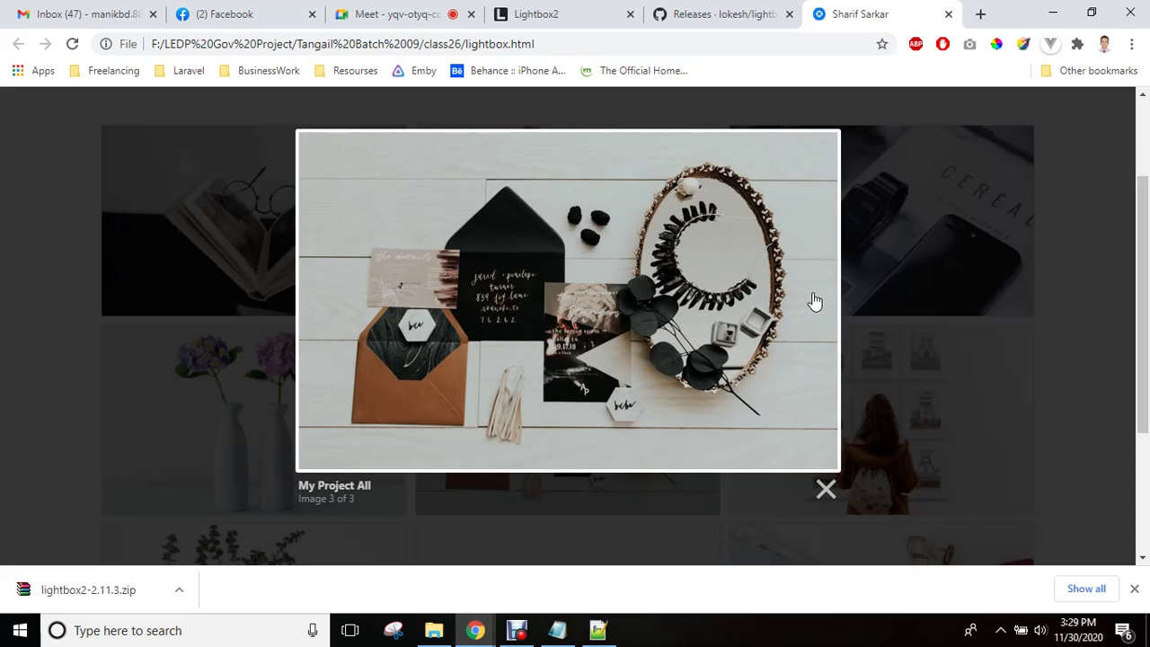
# - Step back through the Project-All set to its first image, advance to its last image and close the lightbox
pyautogui.moveTo(303, 328)
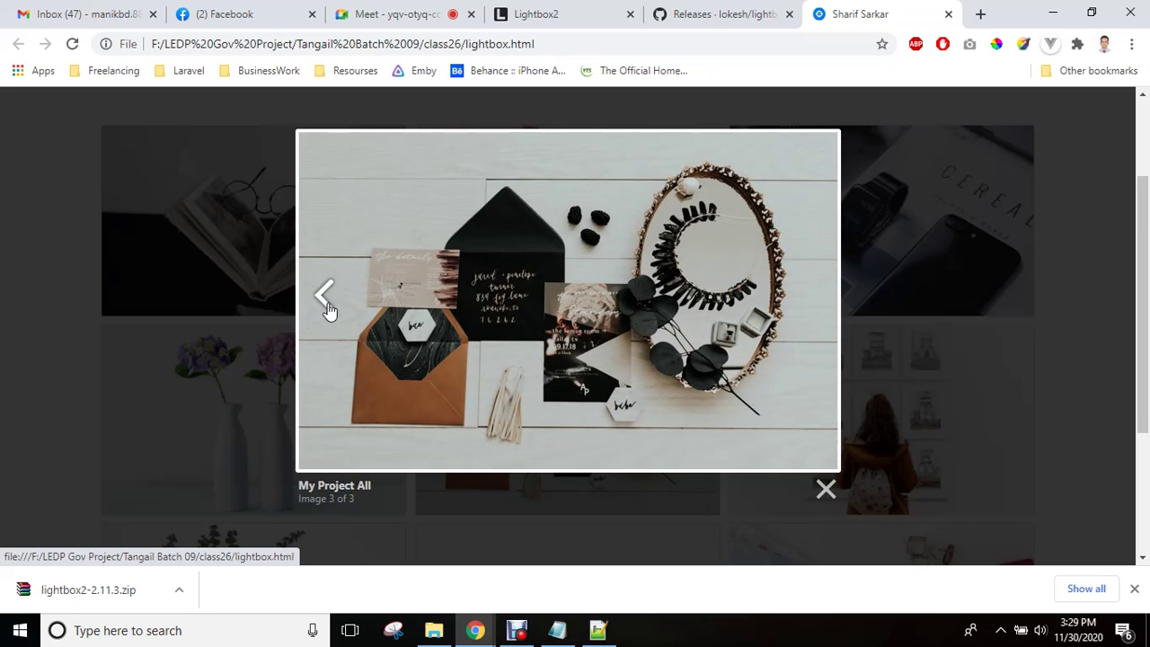
pyautogui.click(325, 297)
pyautogui.click(326, 300)
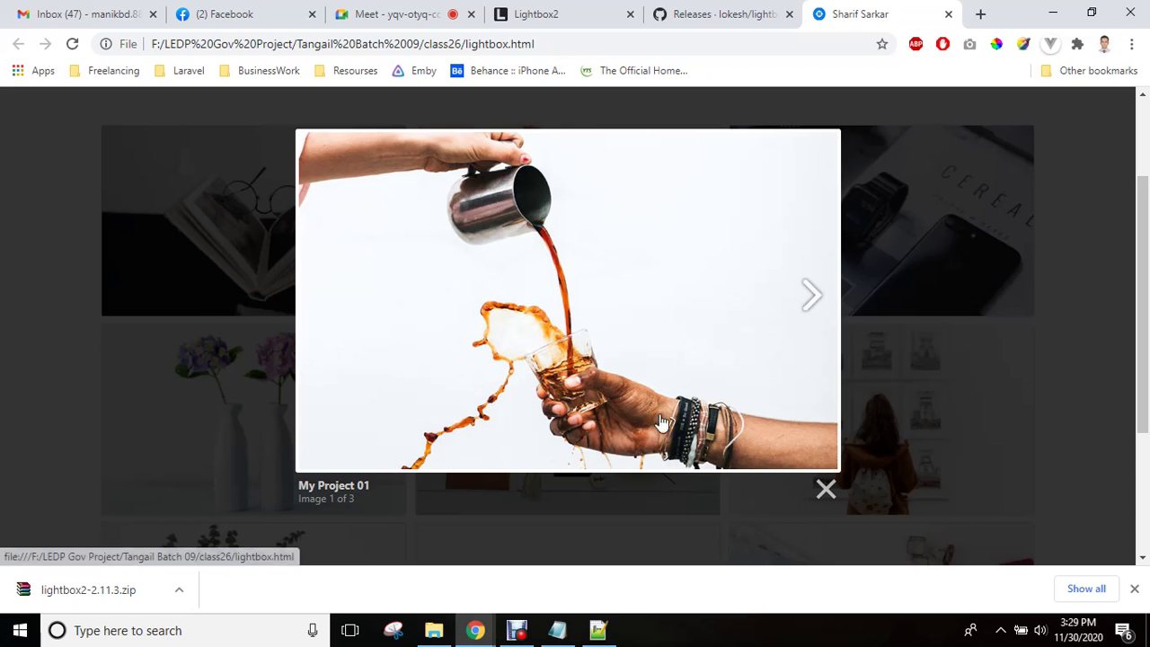
pyautogui.click(819, 294)
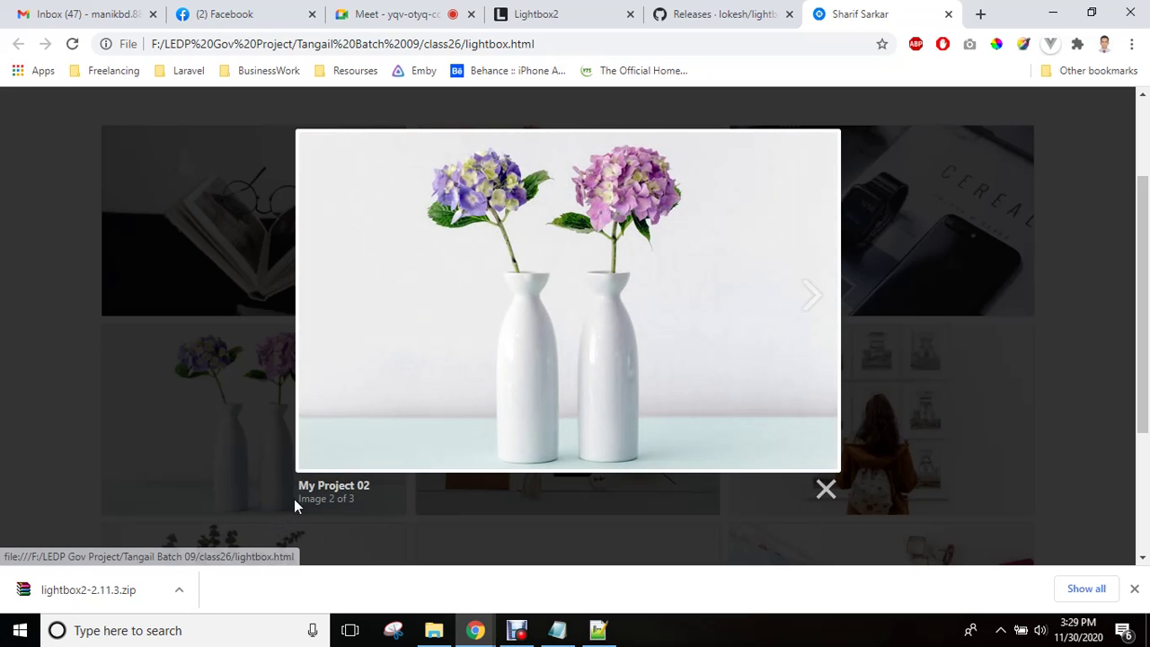
pyautogui.click(813, 295)
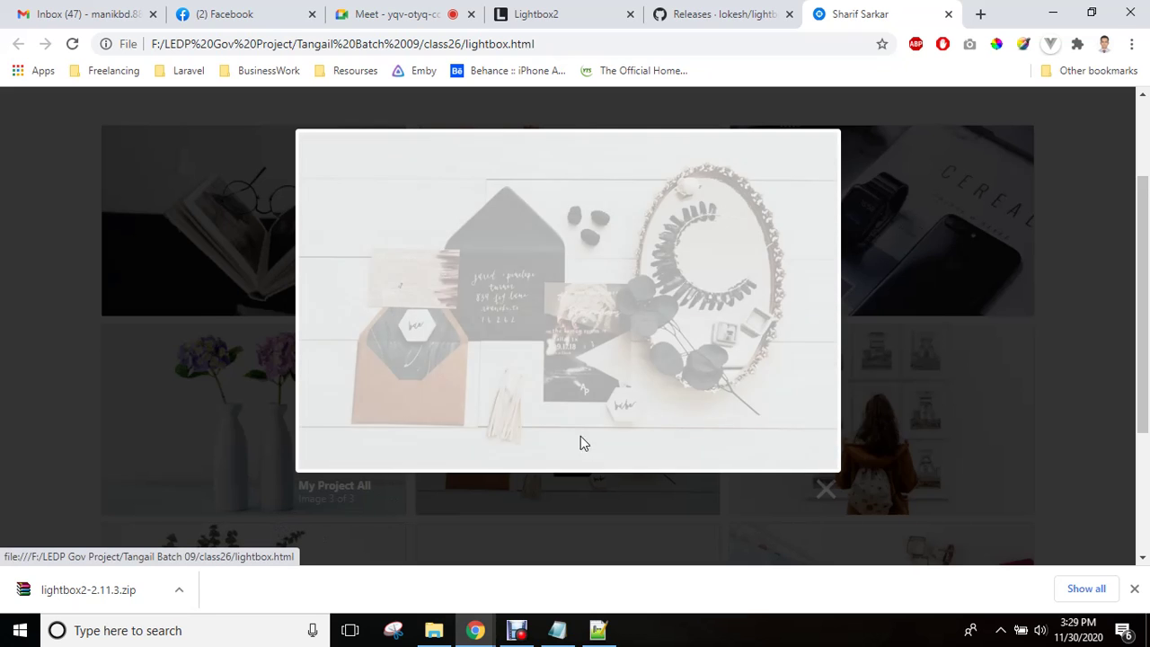
pyautogui.click(826, 490)
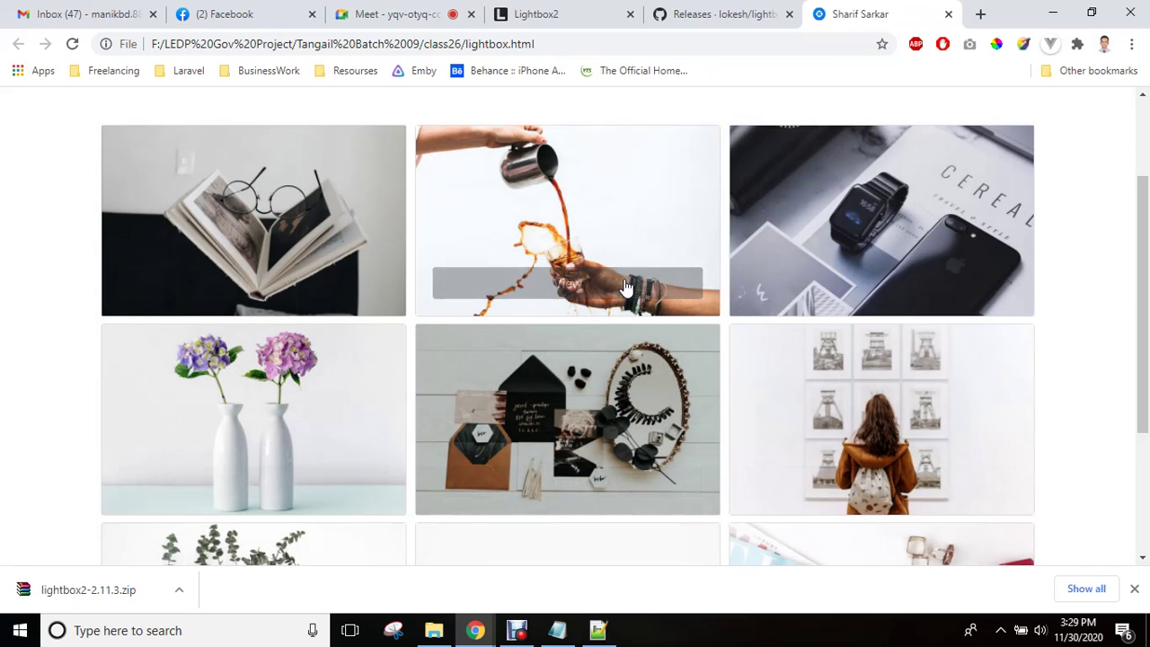
pyautogui.moveTo(606, 336)
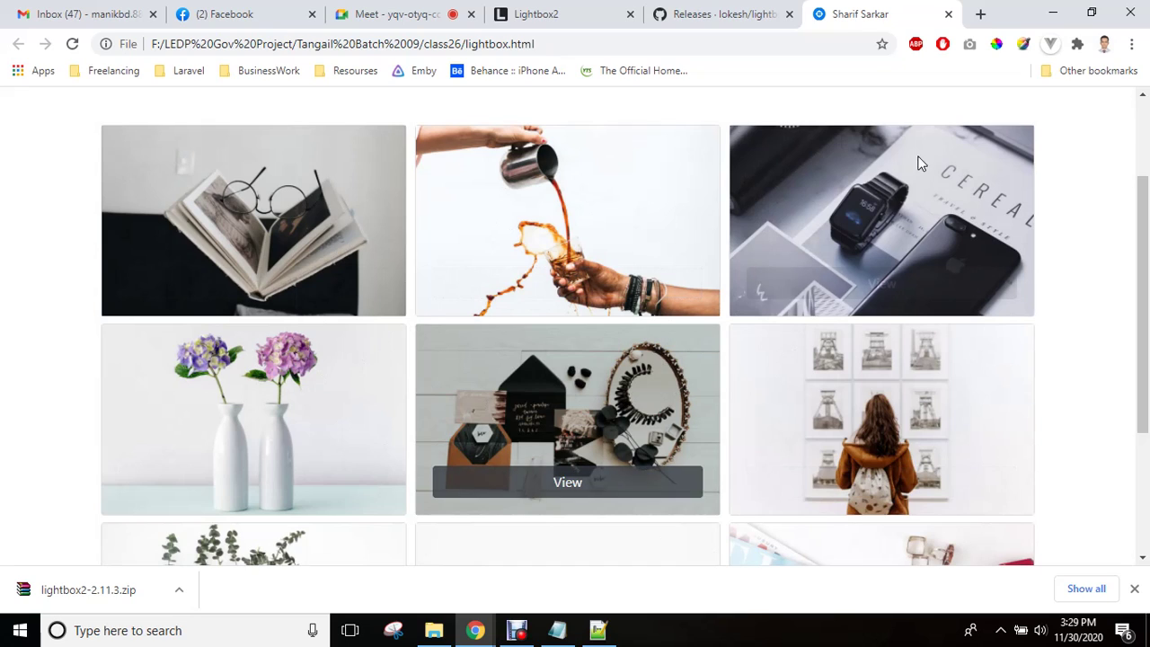
# - Inspect the page, open the fourth project's image in the lightbox at the reduced page width and close the developer tools
pyautogui.rightClick(1084, 133)
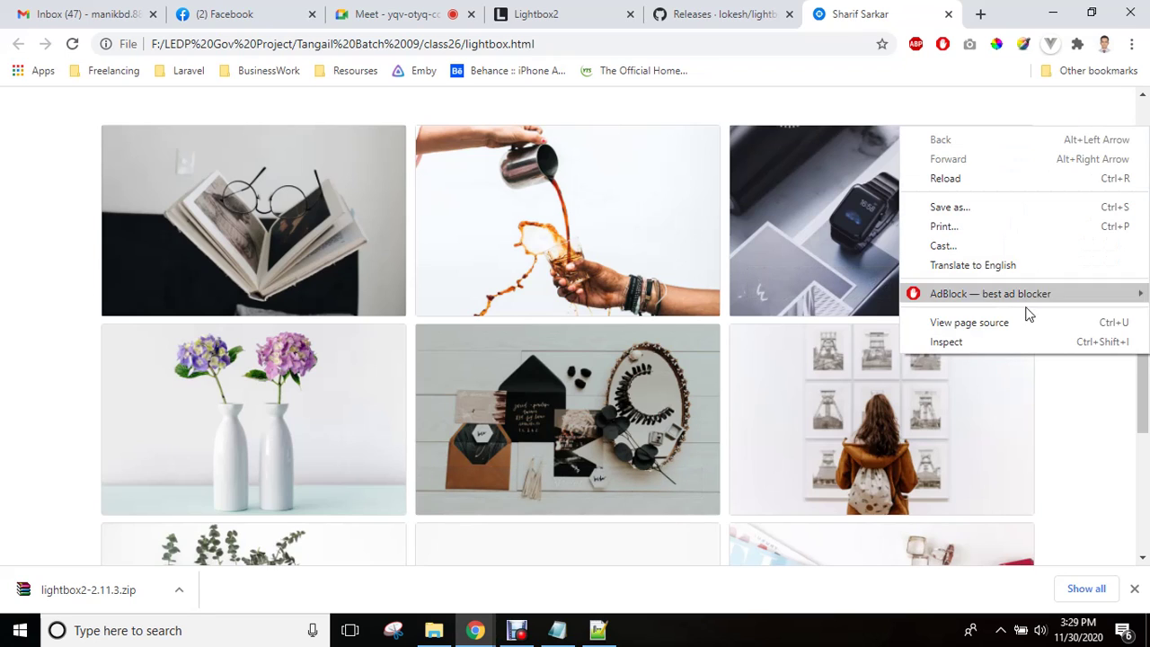
pyautogui.click(1015, 347)
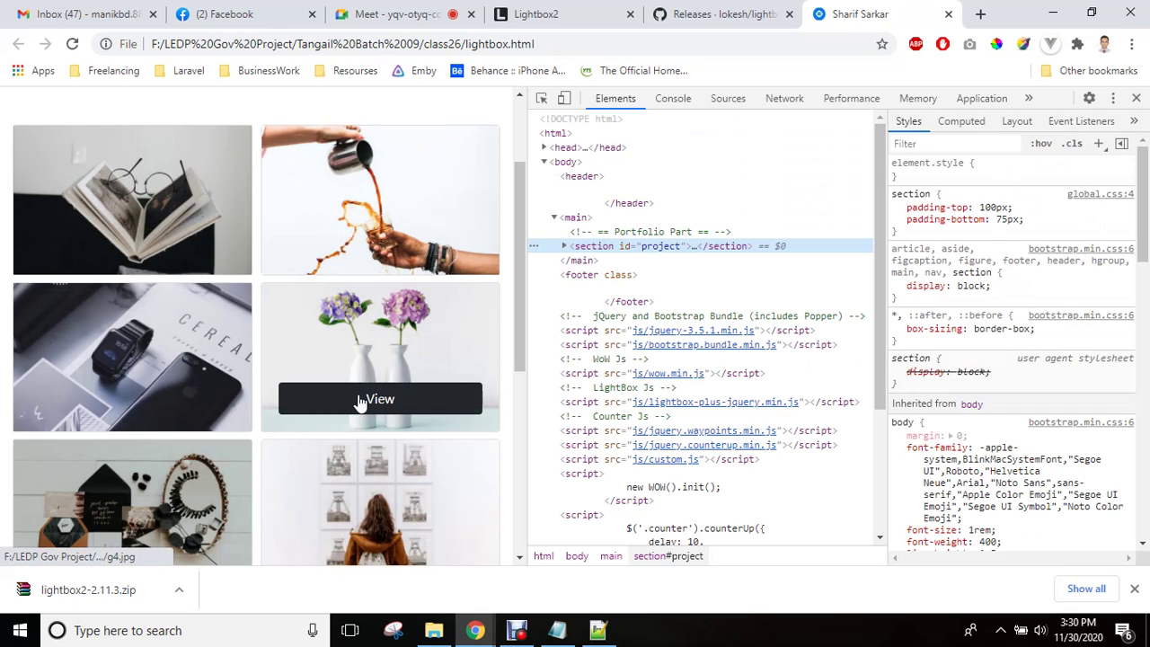
pyautogui.click(359, 402)
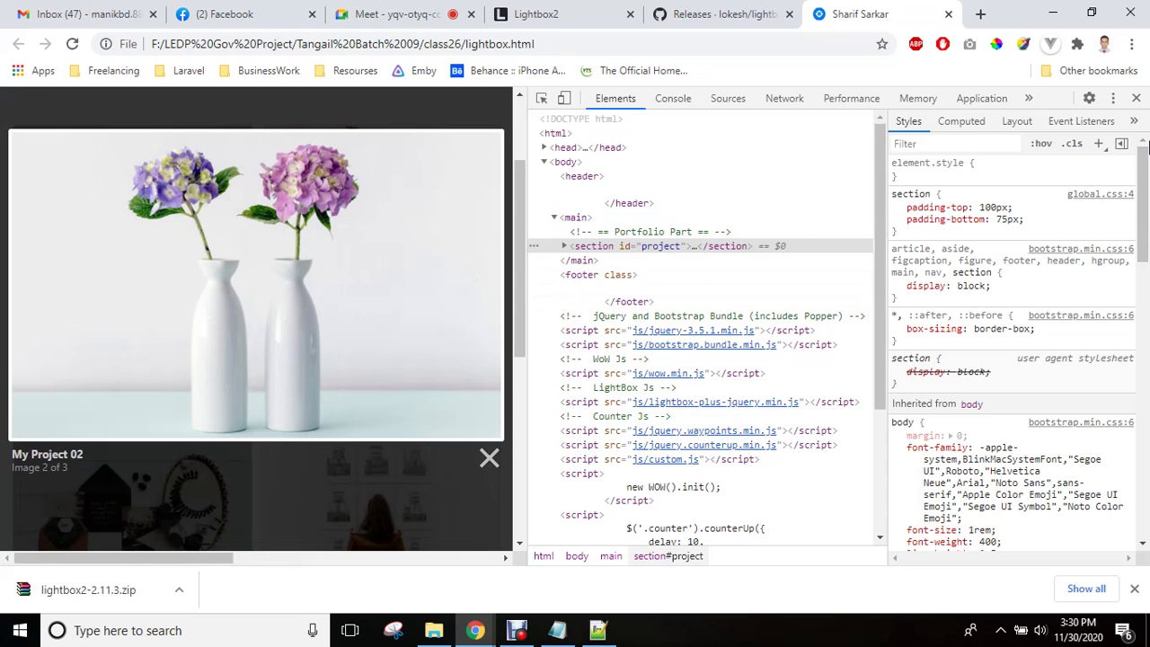
pyautogui.click(1136, 99)
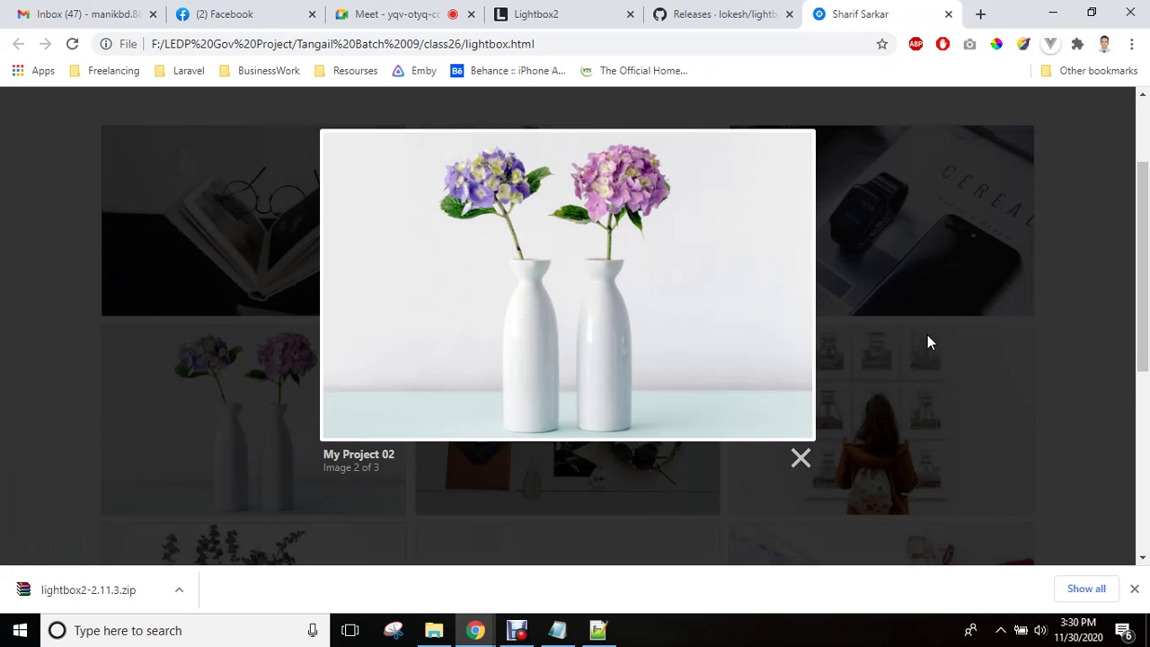
# - Reopen the page inspector, narrow the page to a single column and reload it to check the first project's lightbox image, then restore full width
pyautogui.rightClick(994, 278)
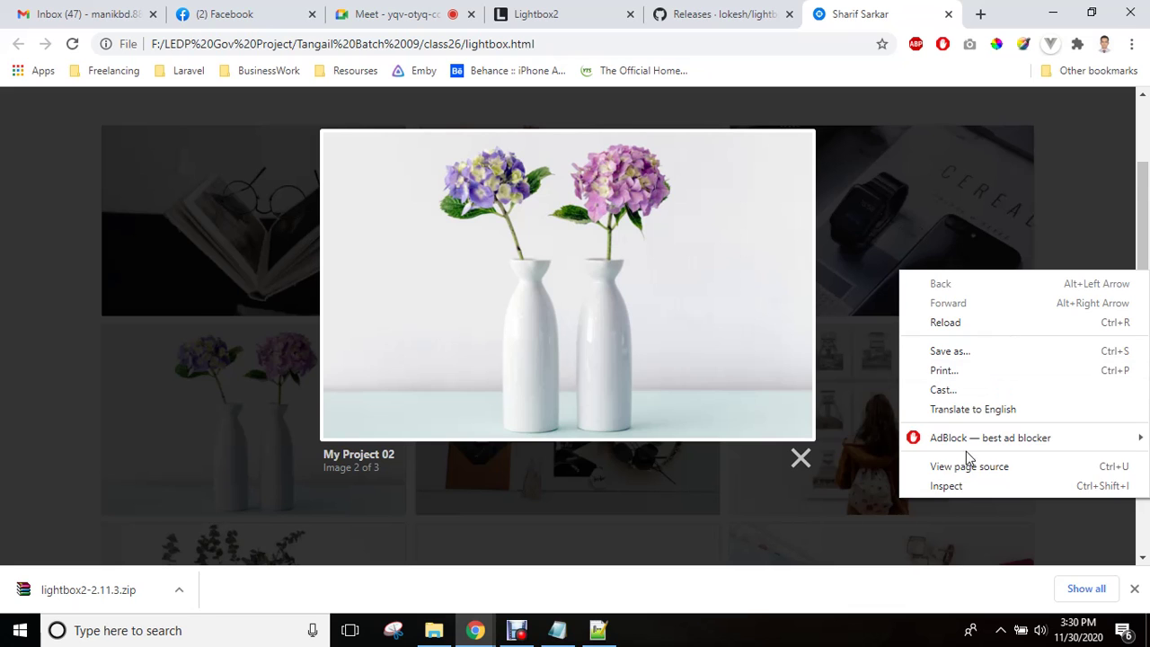
pyautogui.click(954, 486)
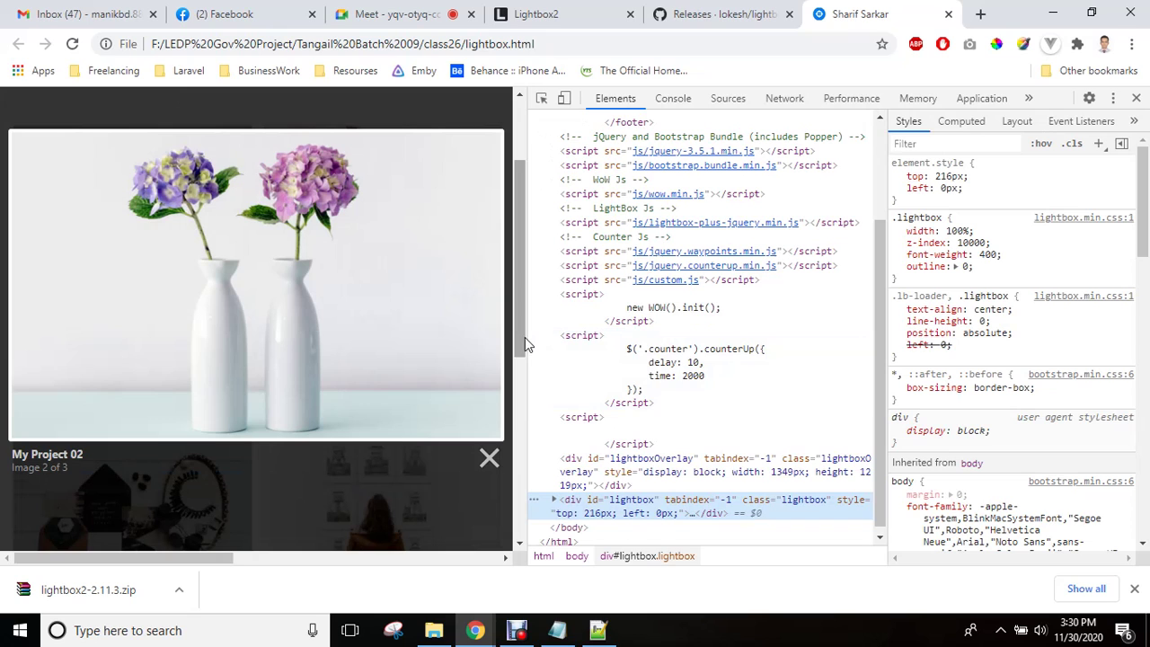
pyautogui.moveTo(525, 338); pyautogui.dragTo(388, 342)
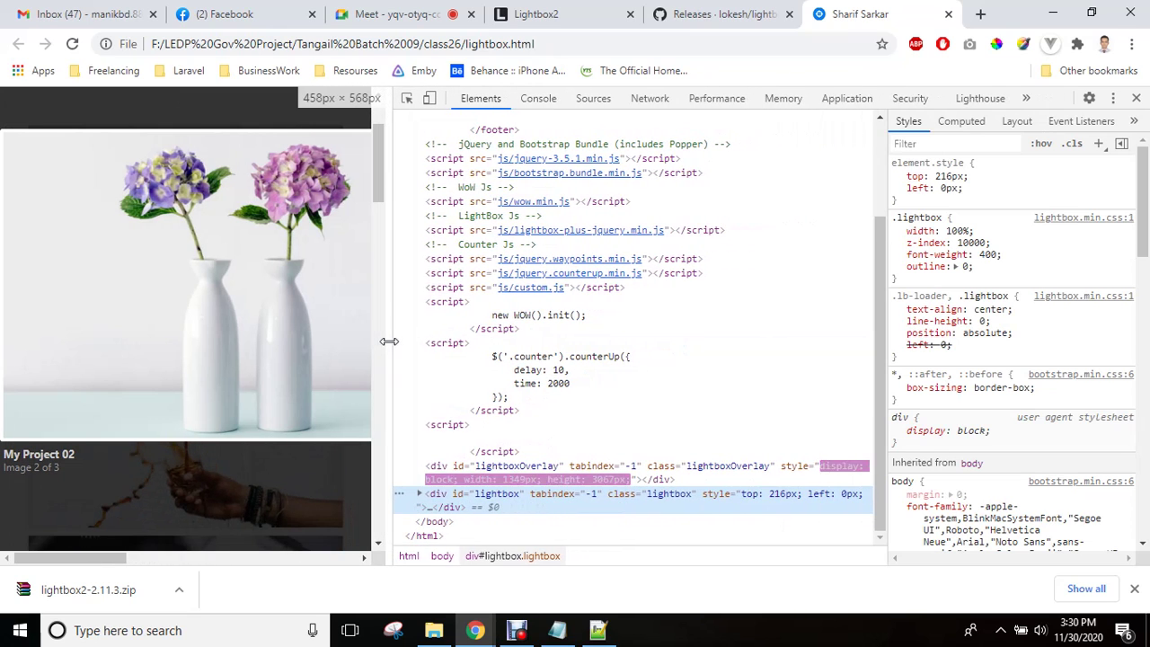
pyautogui.click(72, 43)
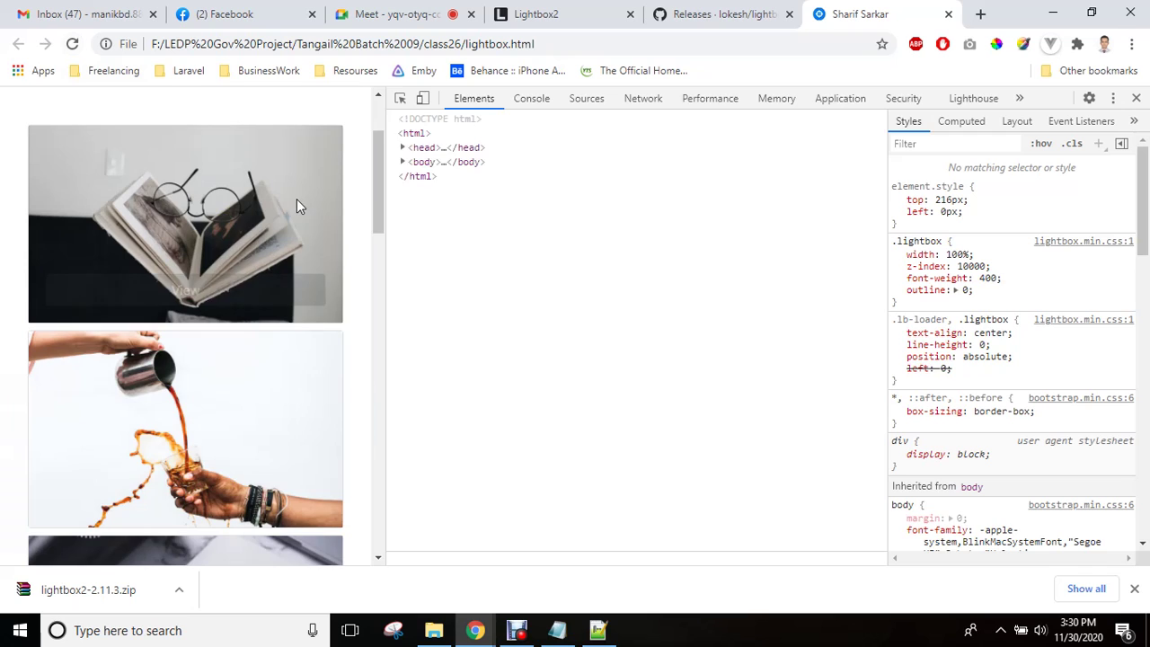
pyautogui.click(214, 291)
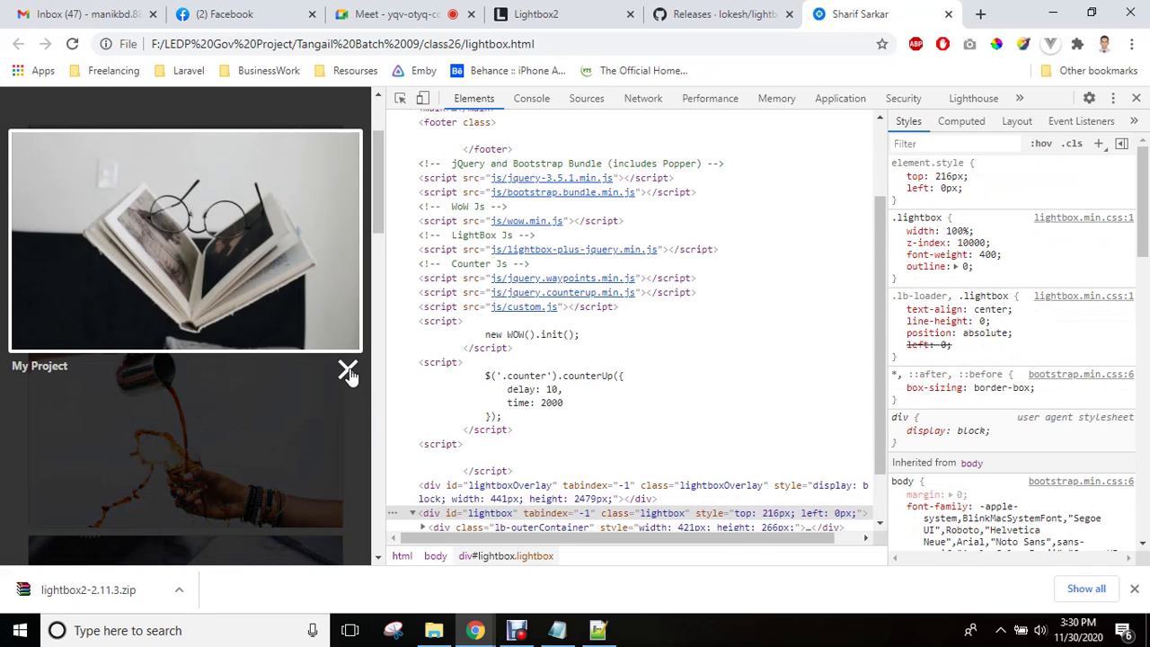
pyautogui.click(349, 374)
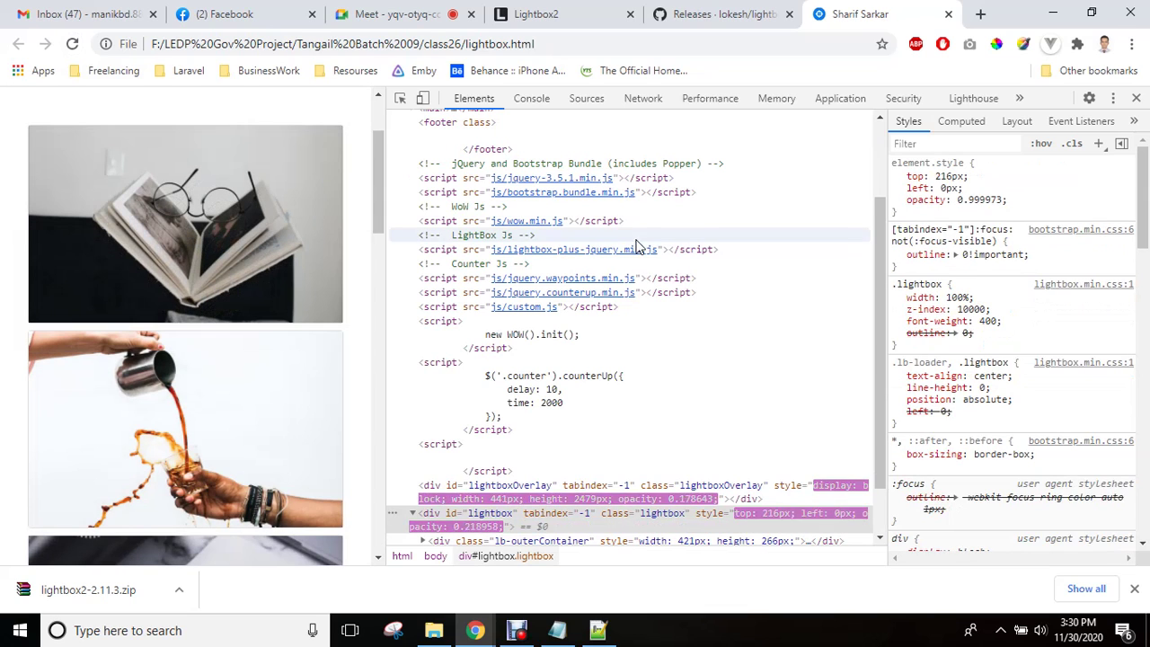
pyautogui.click(1136, 98)
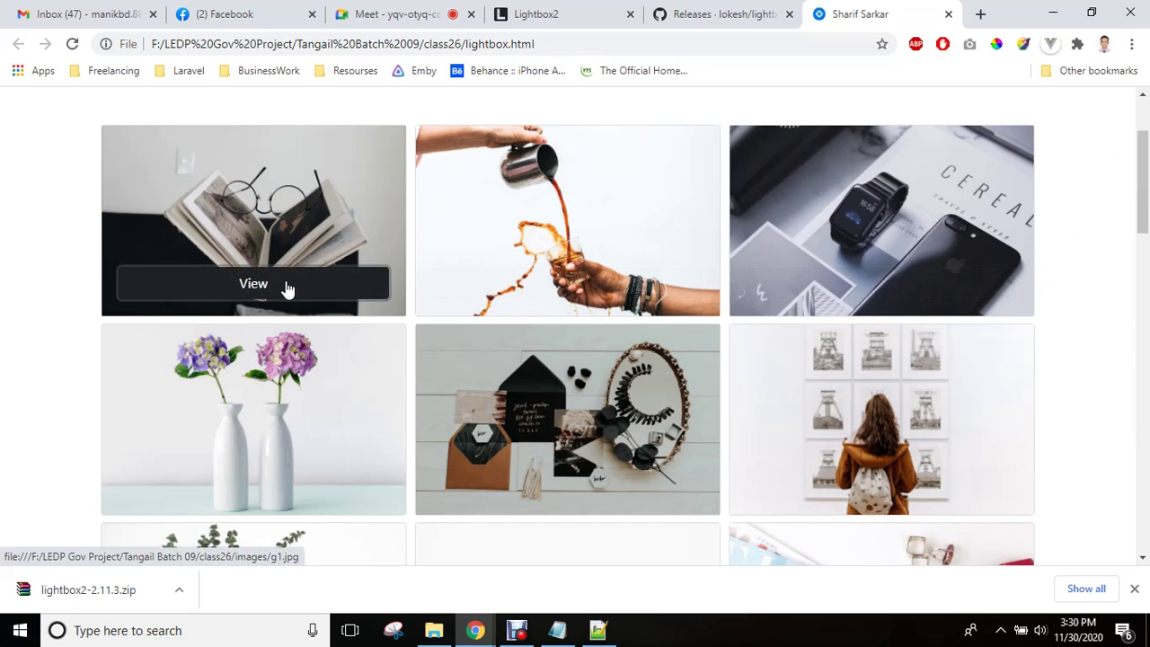
# - Open the first and third projects' images individually in the lightbox at full page width, closing each one
pyautogui.click(287, 286)
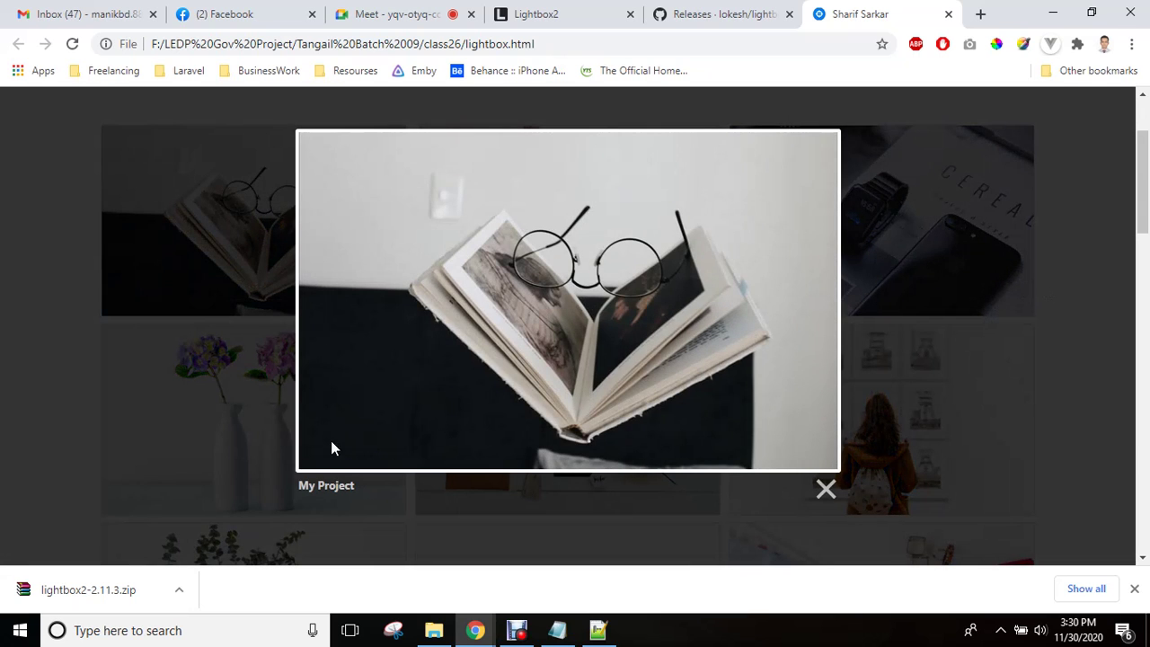
pyautogui.click(825, 491)
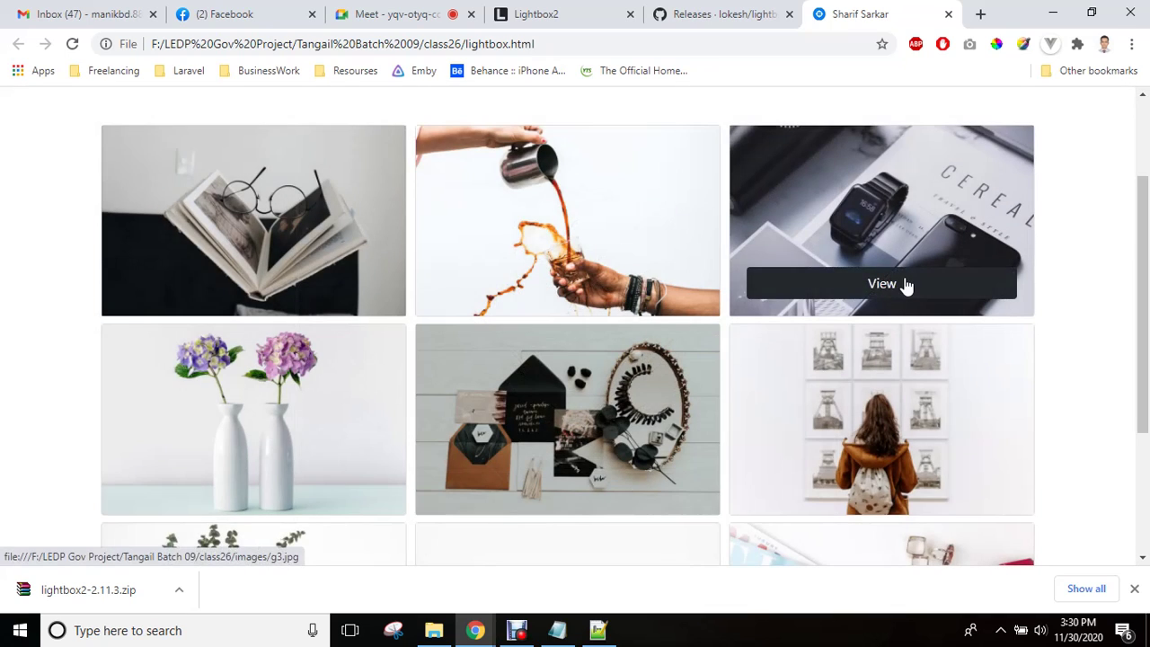
pyautogui.click(903, 282)
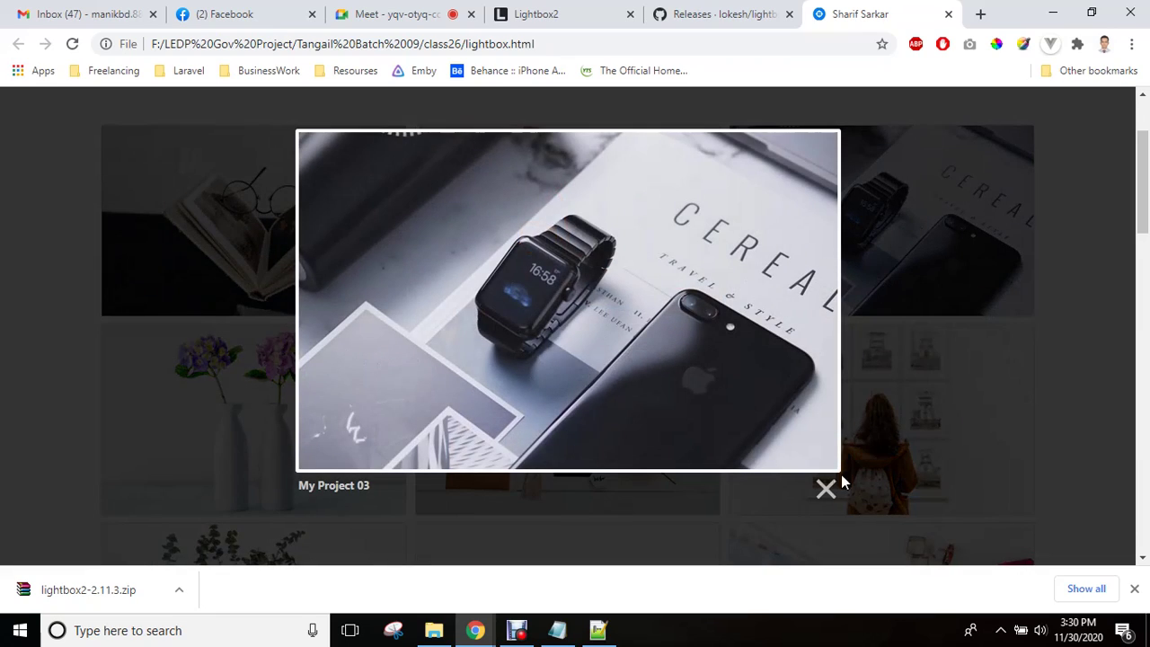
pyautogui.click(824, 491)
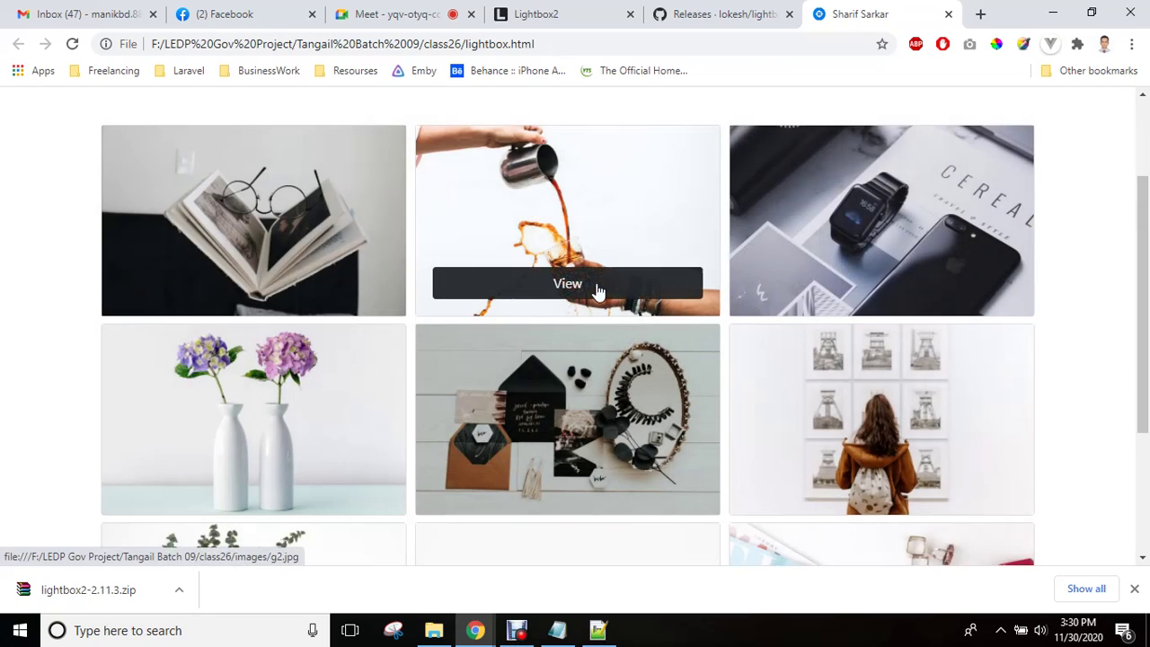
# - Open the second project's image, go through the Project-All set to its end, return to the first image and close the lightbox
pyautogui.click(598, 284)
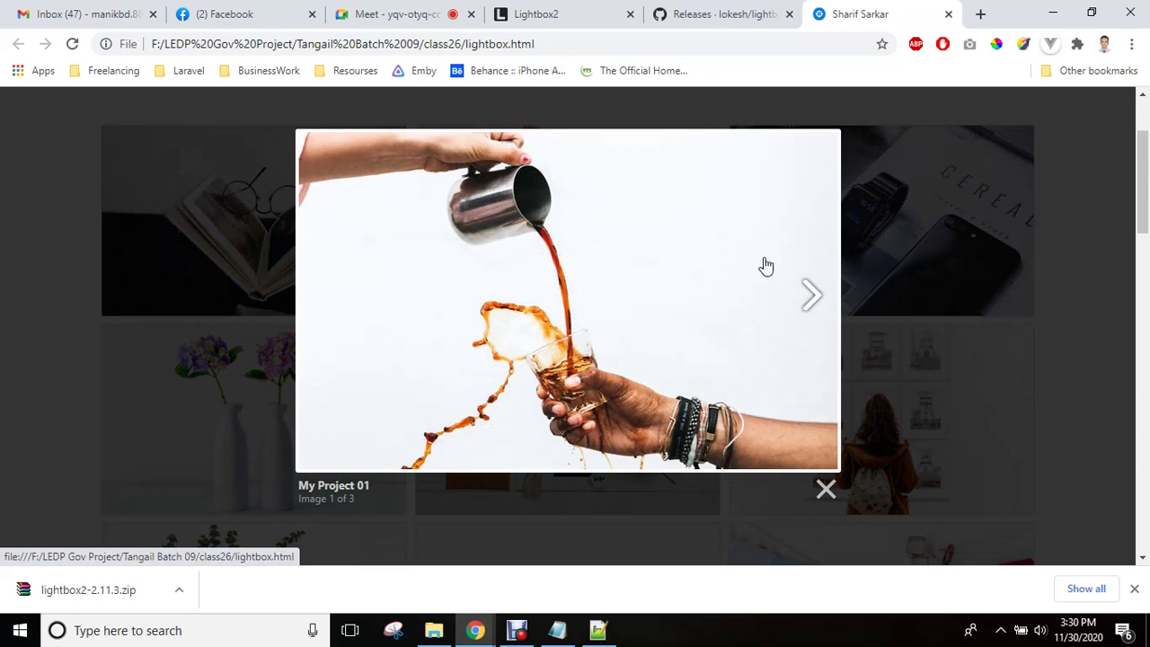
pyautogui.click(812, 312)
pyautogui.click(812, 312)
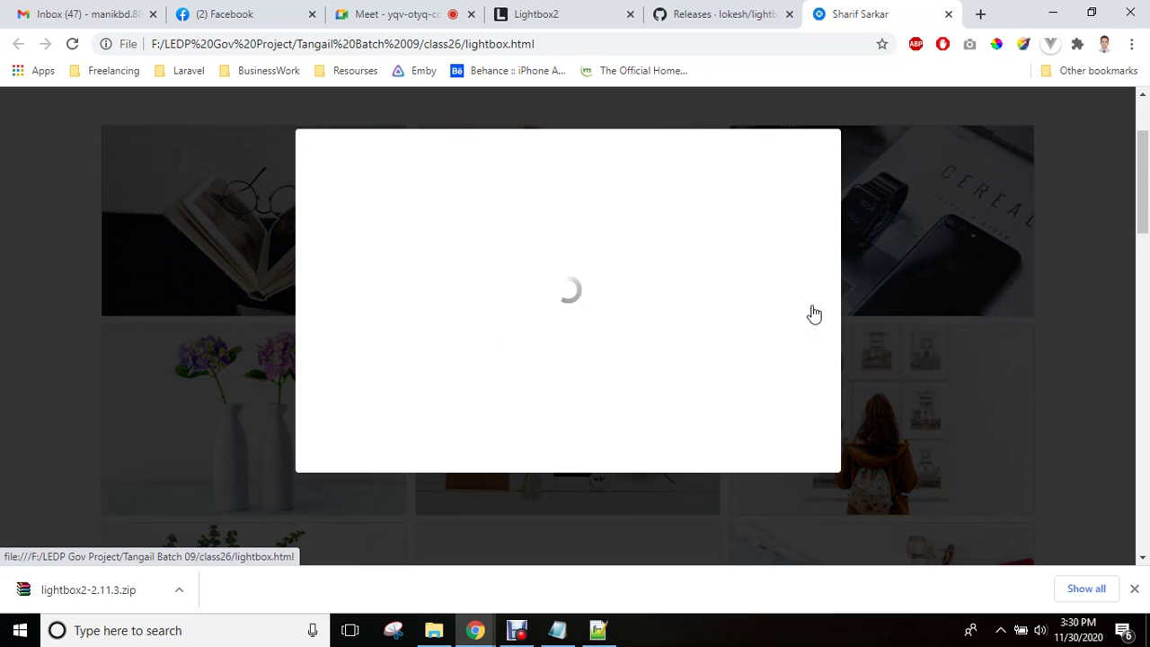
pyautogui.click(337, 323)
pyautogui.click(334, 324)
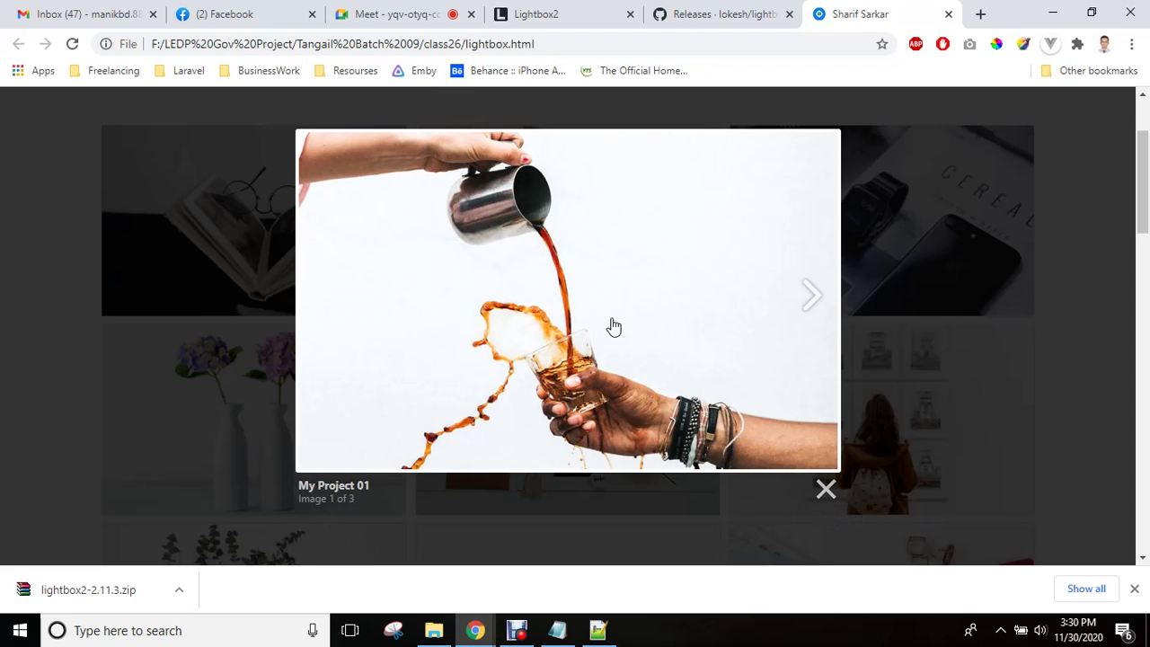
pyautogui.click(989, 286)
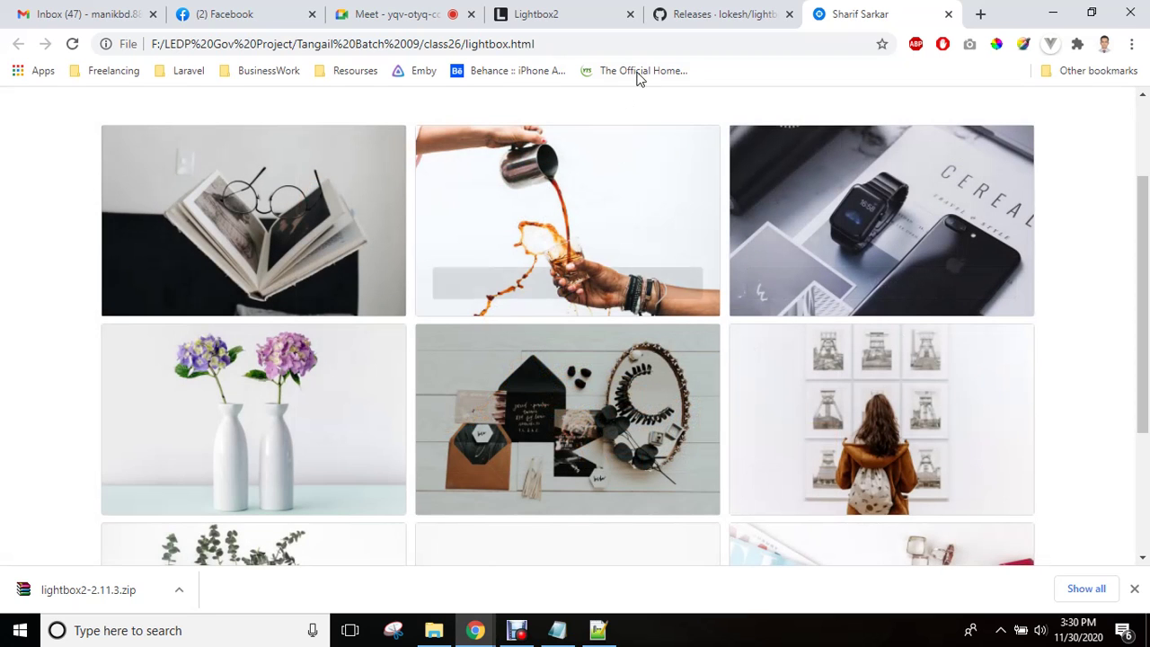
# - Review the Lightbox2 documentation page from the image sets instructions back up to the Examples section
pyautogui.click(589, 14)
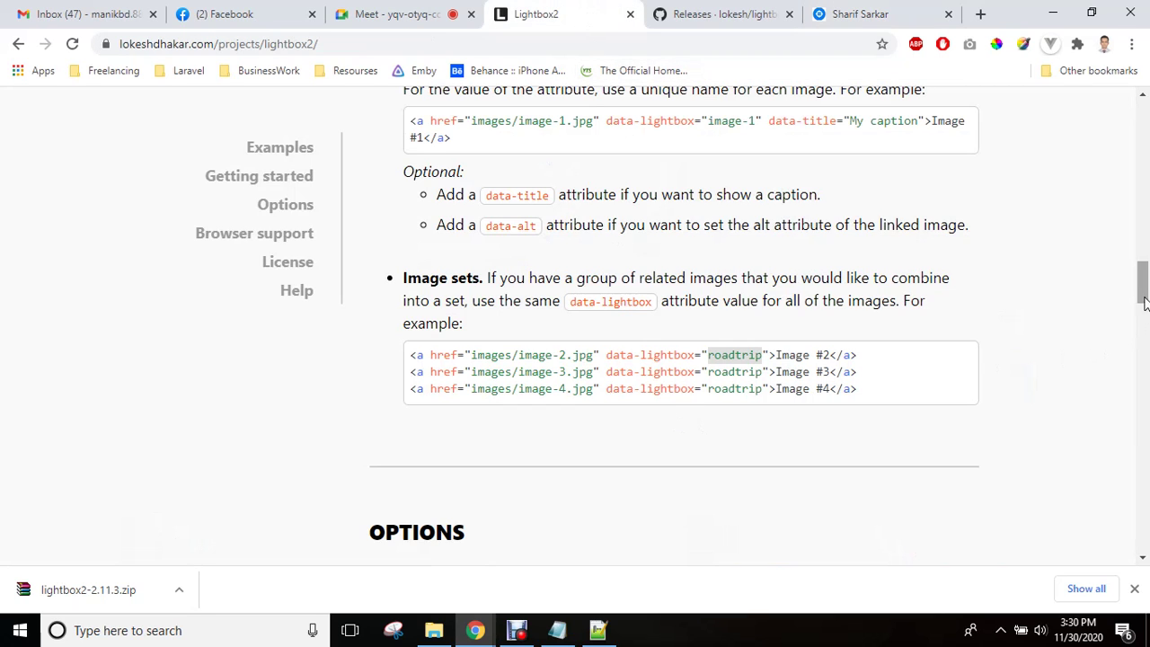
pyautogui.moveTo(1144, 293); pyautogui.dragTo(1143, 199)
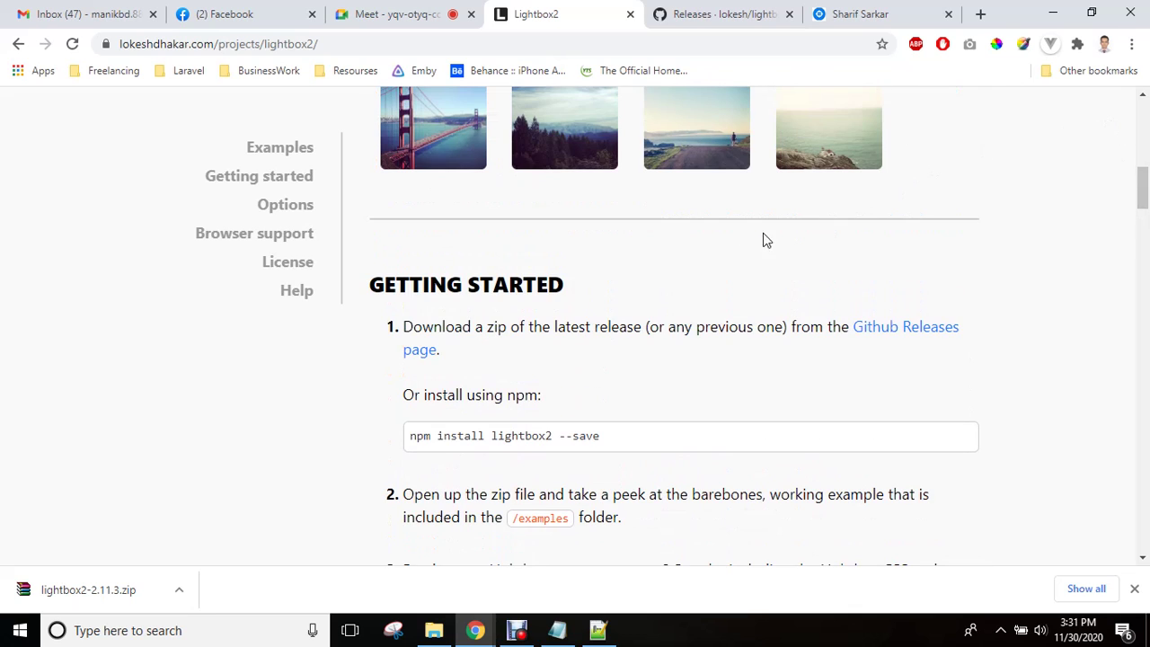
pyautogui.moveTo(1143, 193); pyautogui.dragTo(1144, 144)
# - Search Google for isotope js and open the Isotope site at isotope.metafizzy.co
pyautogui.click(625, 42)
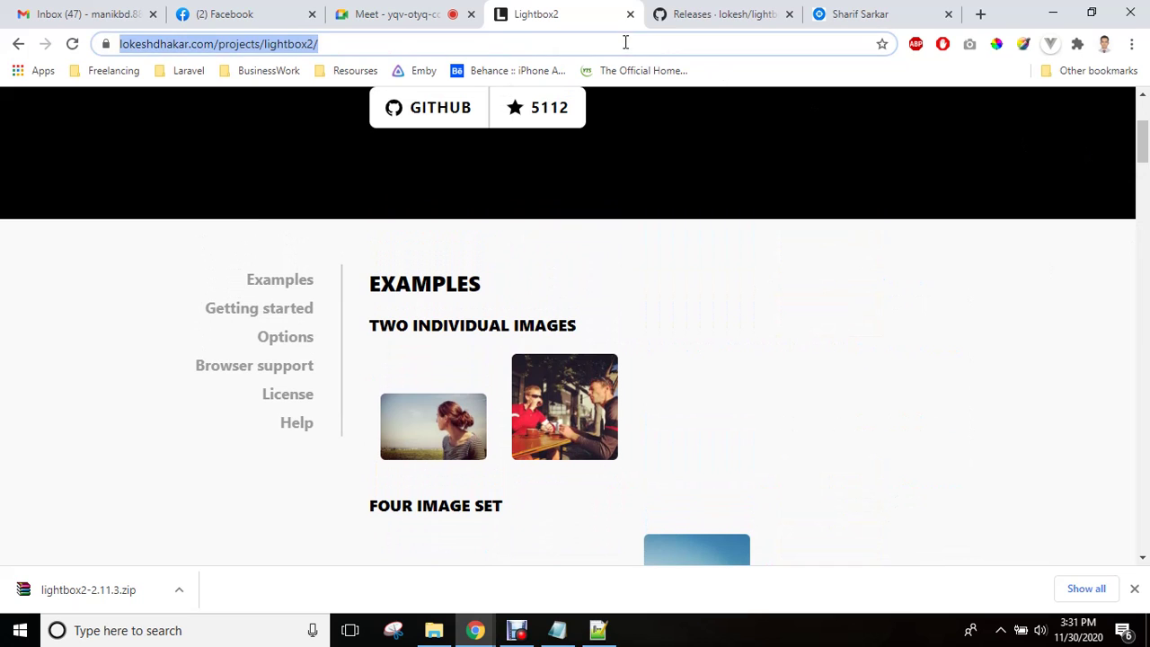
pyautogui.write('isot')
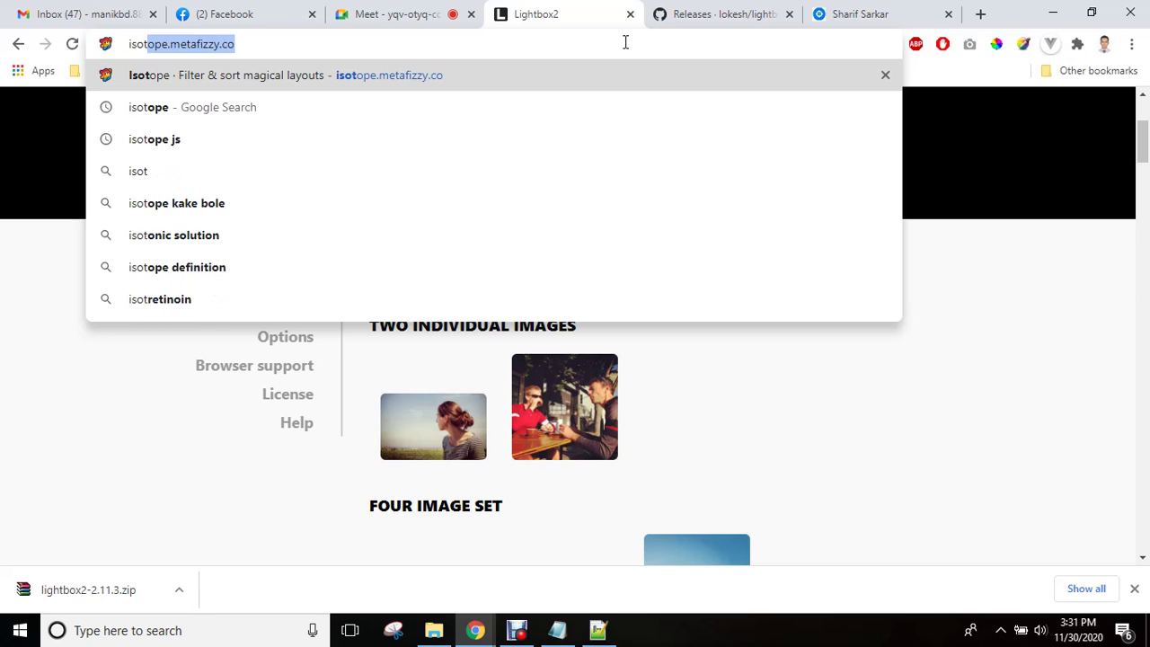
pyautogui.write('ope')
pyautogui.press('End')
pyautogui.press('BackSpace')
pyautogui.press('BackSpace')
pyautogui.press('BackSpace')
pyautogui.press('BackSpace')
pyautogui.press('BackSpace')
pyautogui.press('BackSpace')
pyautogui.press('BackSpace')
pyautogui.press('BackSpace')
pyautogui.press('BackSpace')
pyautogui.press('BackSpace')
pyautogui.press('BackSpace')
pyautogui.press('BackSpace')
pyautogui.press('BackSpace')
pyautogui.write('js')
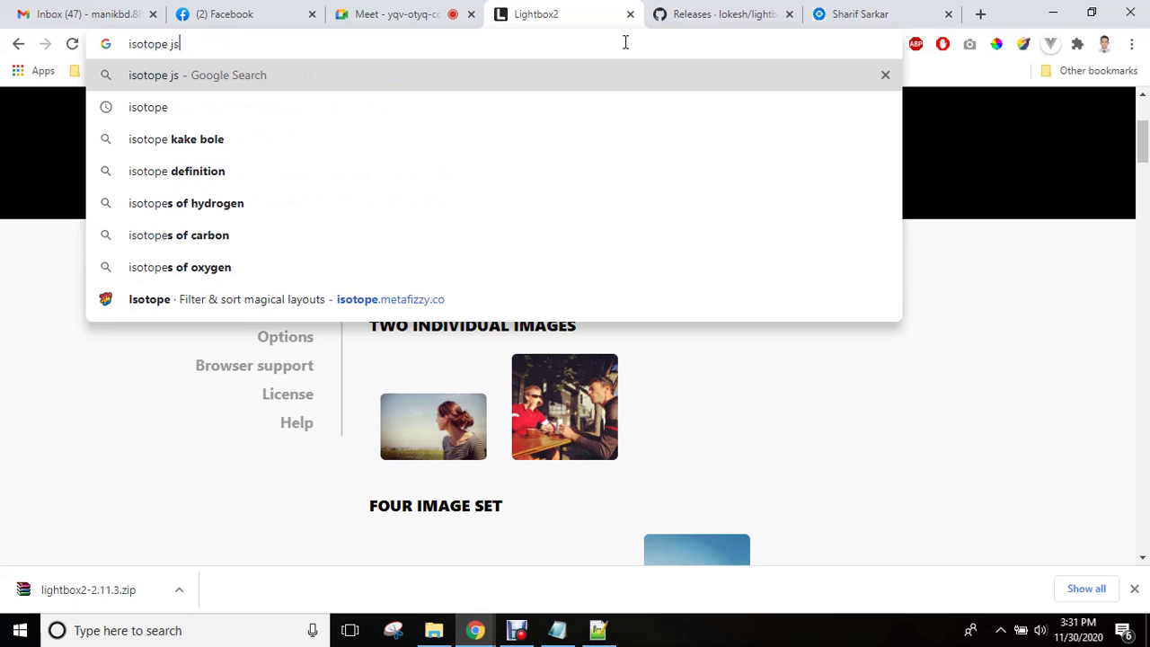
pyautogui.press('Return')
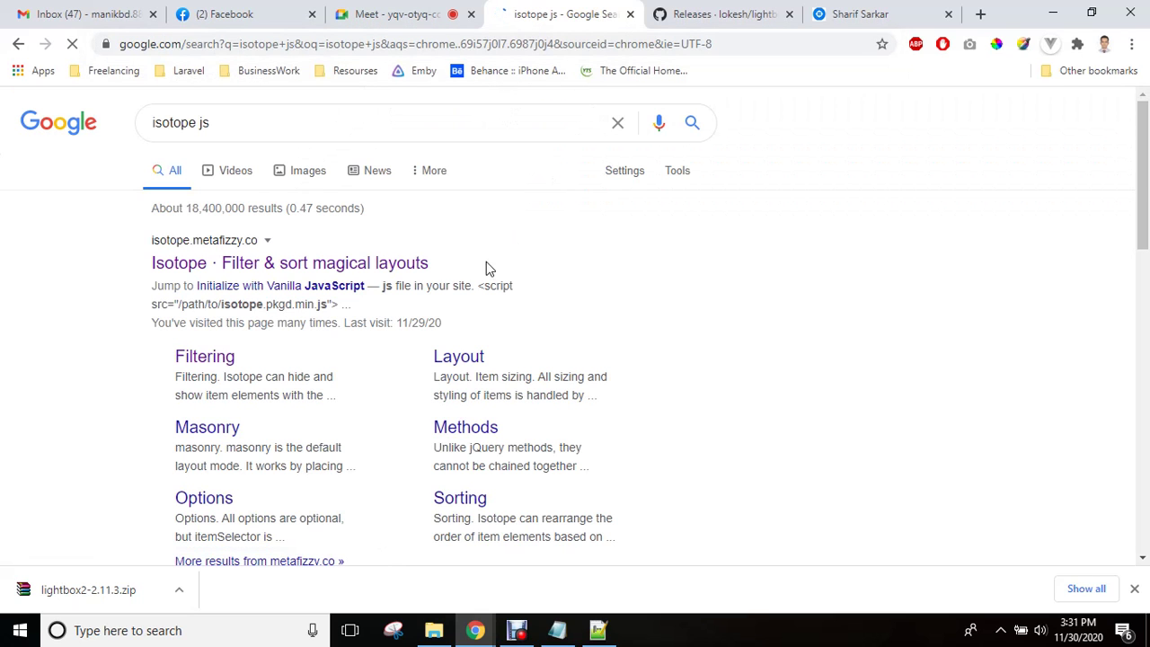
pyautogui.click(362, 267)
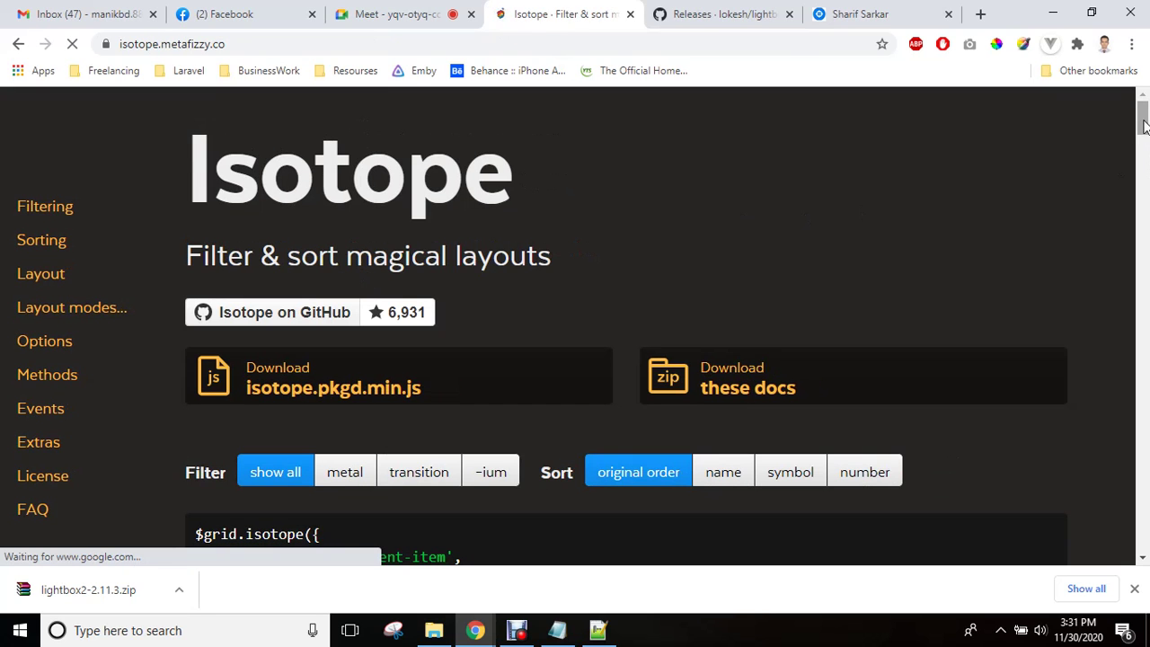
# - Filter the Isotope element demo by metal, transition and -ium, and sort it by original order
pyautogui.scroll(-4, 465, 341)
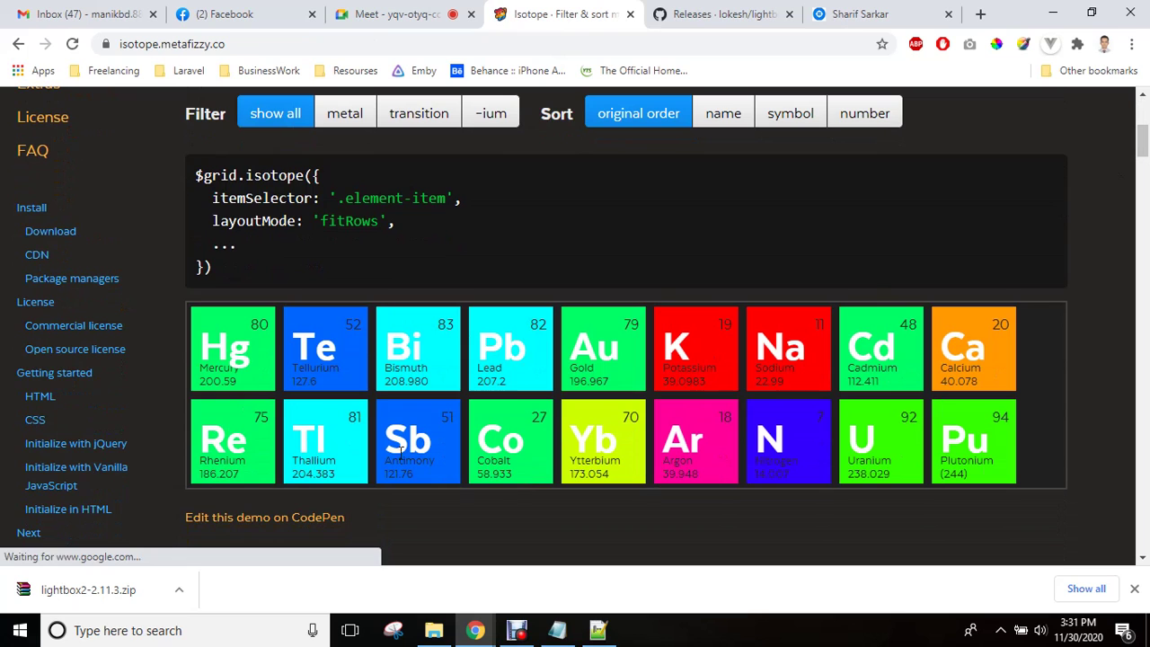
pyautogui.click(363, 119)
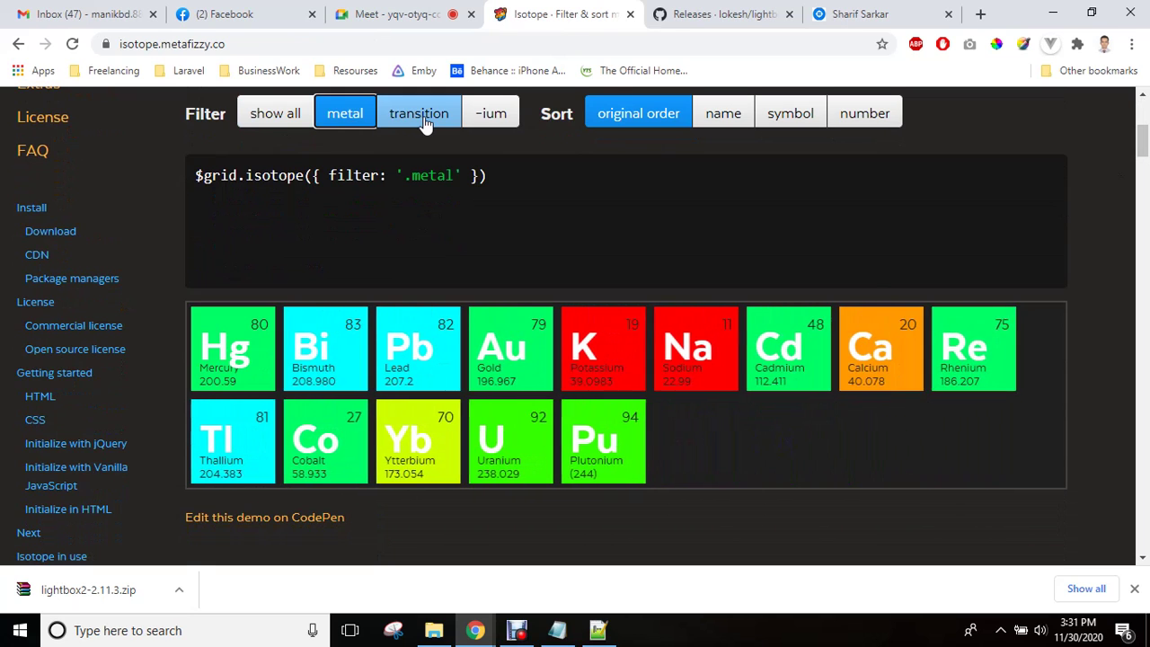
pyautogui.click(423, 116)
pyautogui.click(489, 119)
pyautogui.click(661, 121)
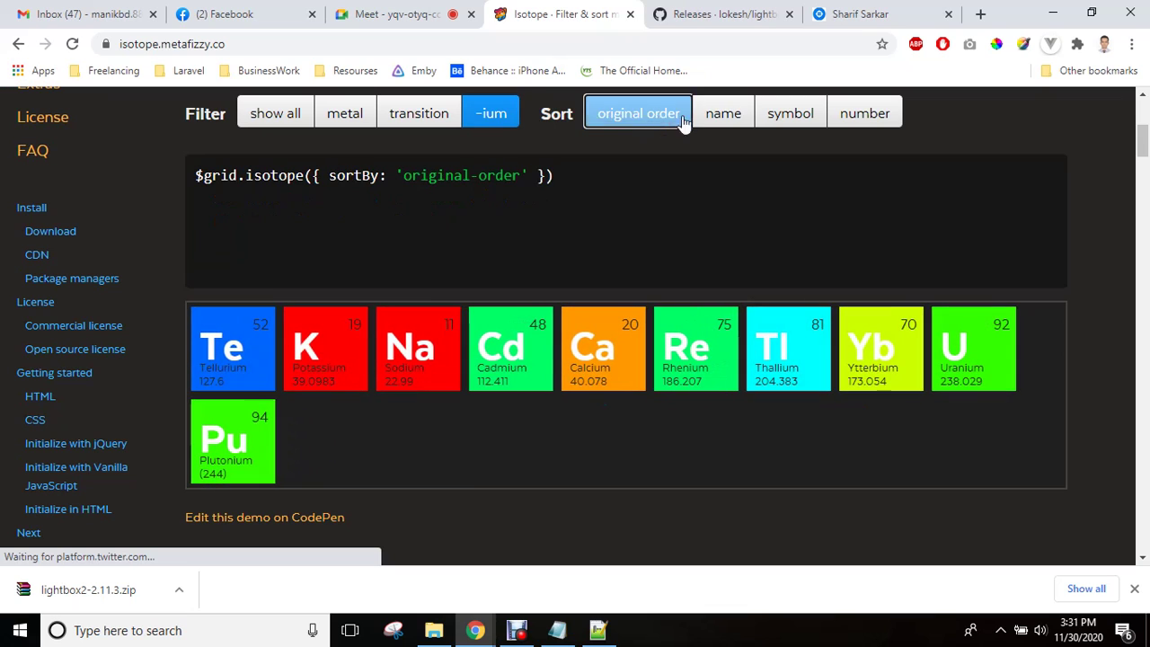
# - Sort the Isotope element demo by name, symbol and number, and filter it by transition, metal and show all
pyautogui.click(726, 118)
pyautogui.click(800, 118)
pyautogui.click(864, 115)
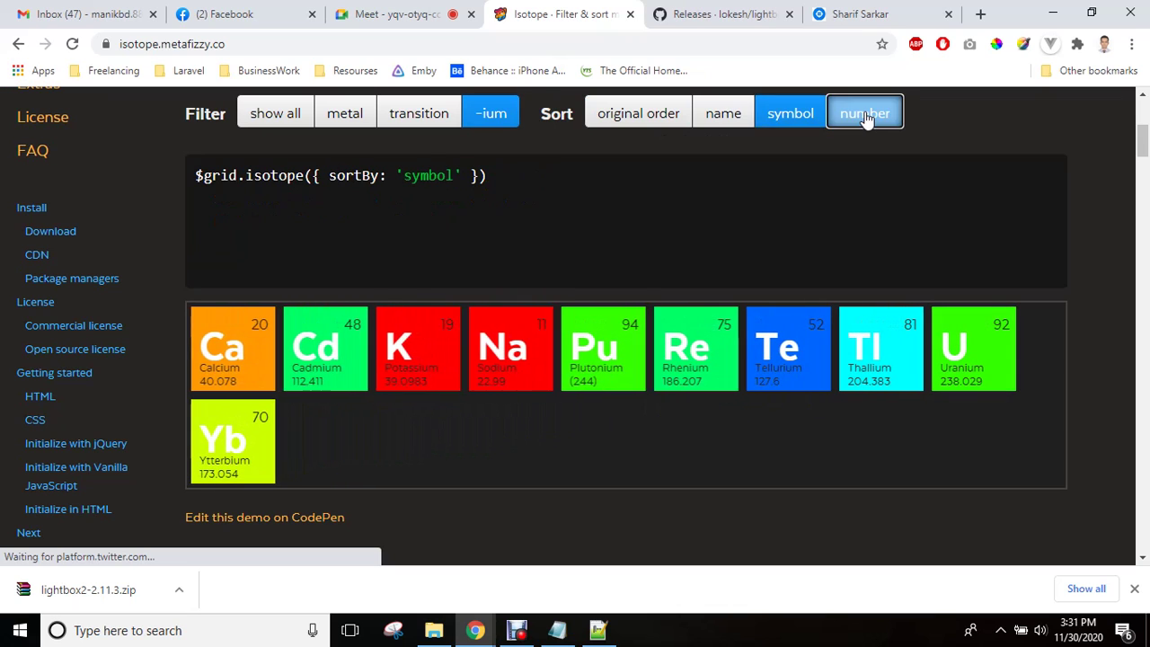
pyautogui.click(419, 115)
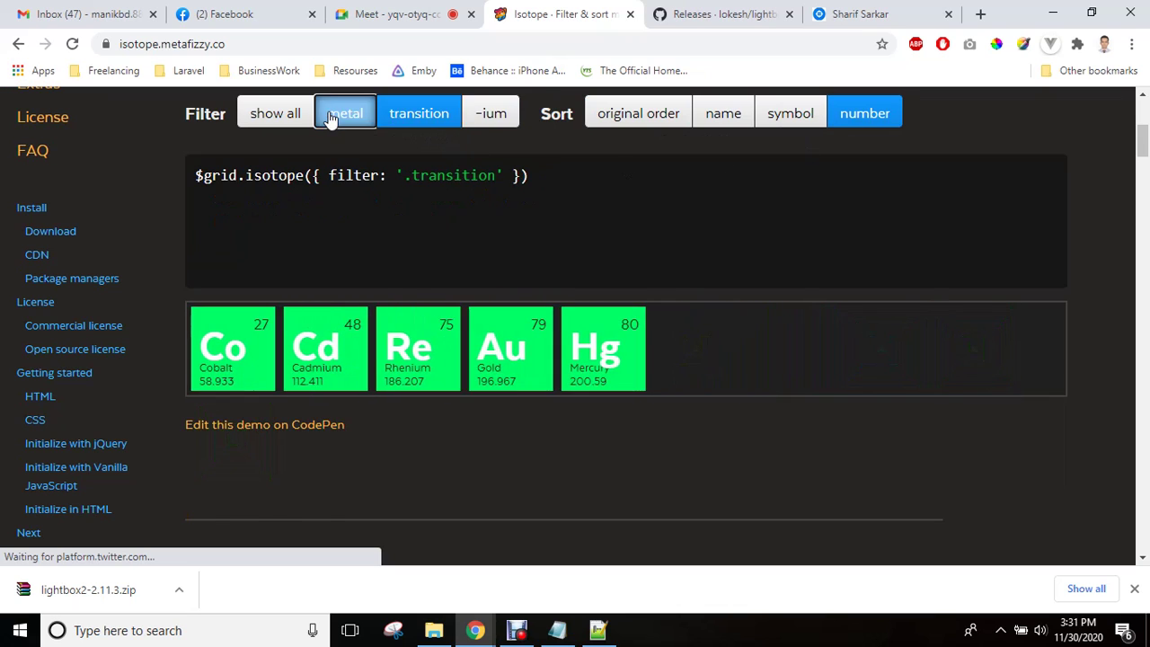
pyautogui.click(351, 117)
pyautogui.click(274, 117)
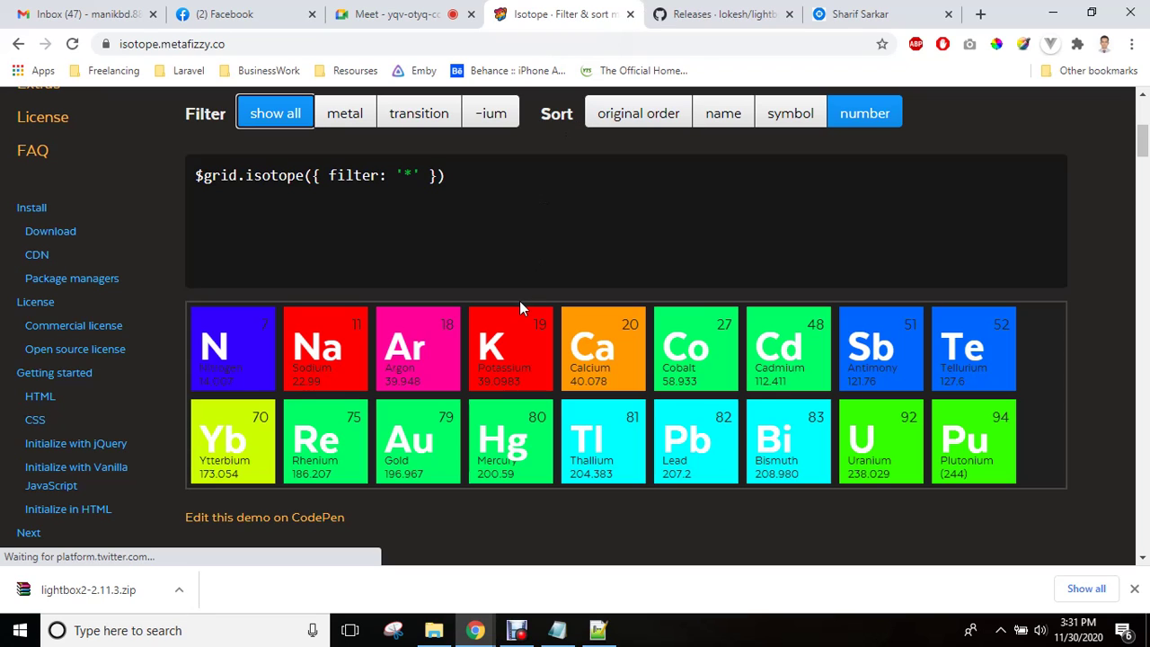
# - Filter the element demo by transition, sort it by name and symbol, and switch the filter to metal
pyautogui.click(429, 115)
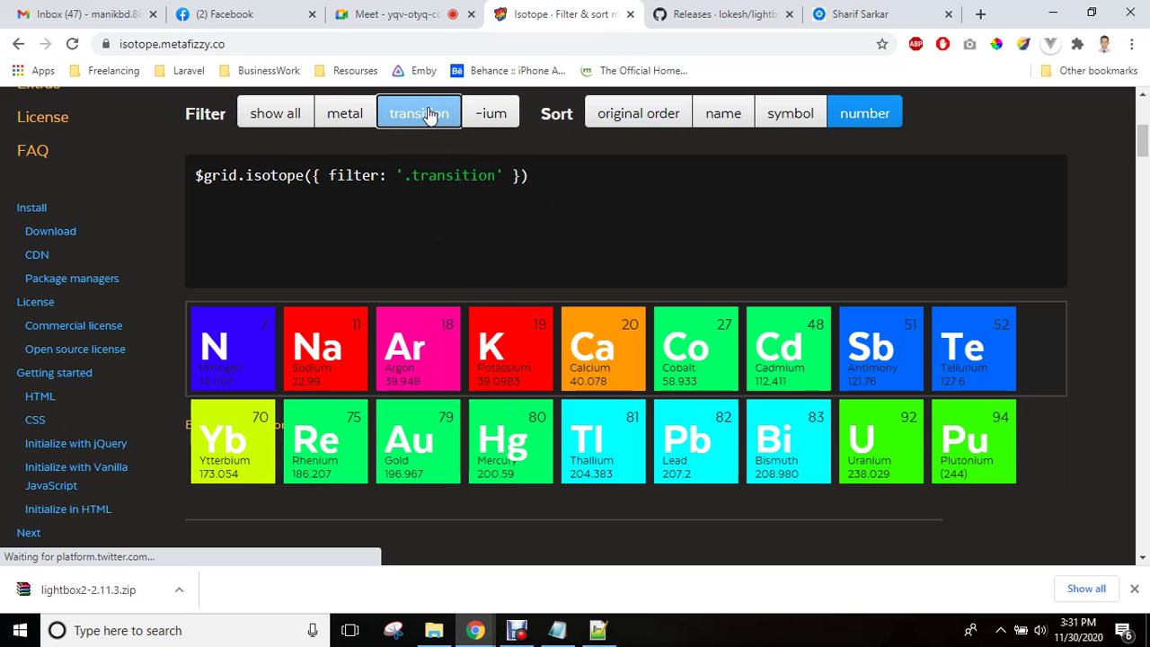
pyautogui.click(724, 113)
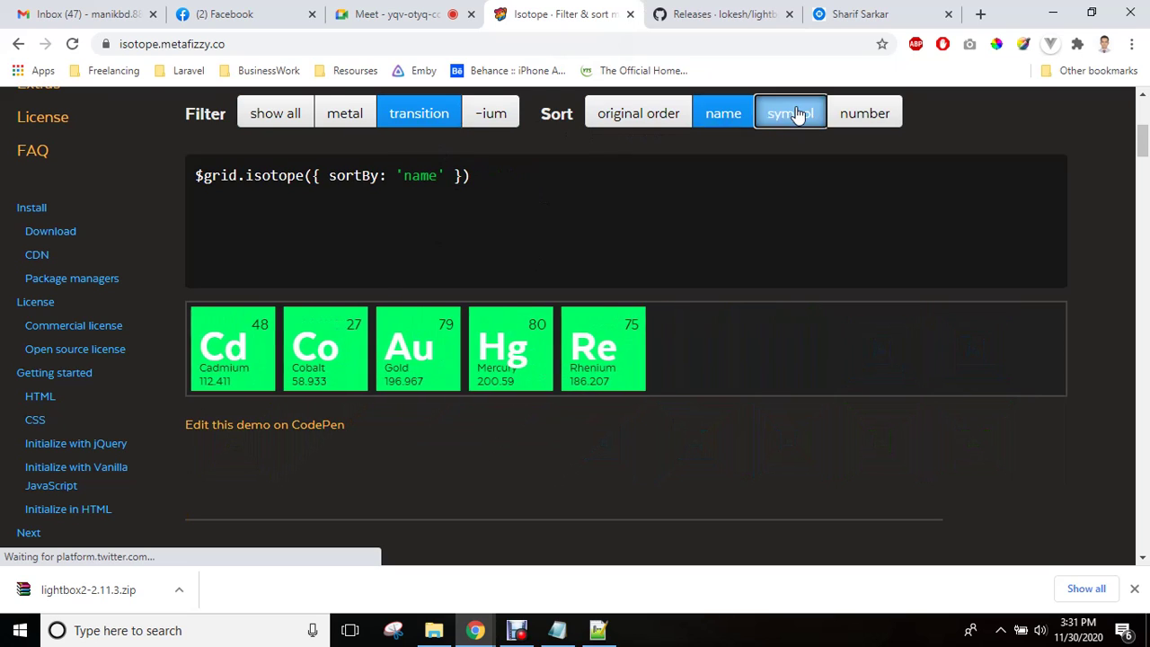
pyautogui.click(791, 113)
pyautogui.click(343, 115)
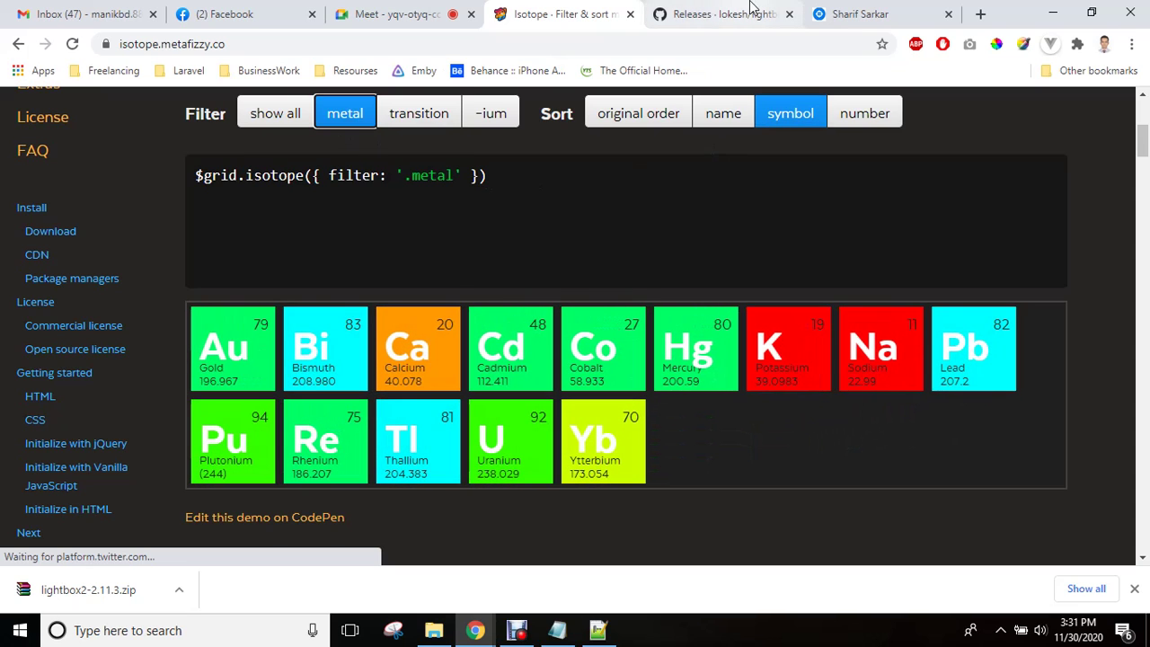
# - Close the Isotope and Lightbox2 releases pages and search Google for google map in a new browser tab
pyautogui.click(630, 14)
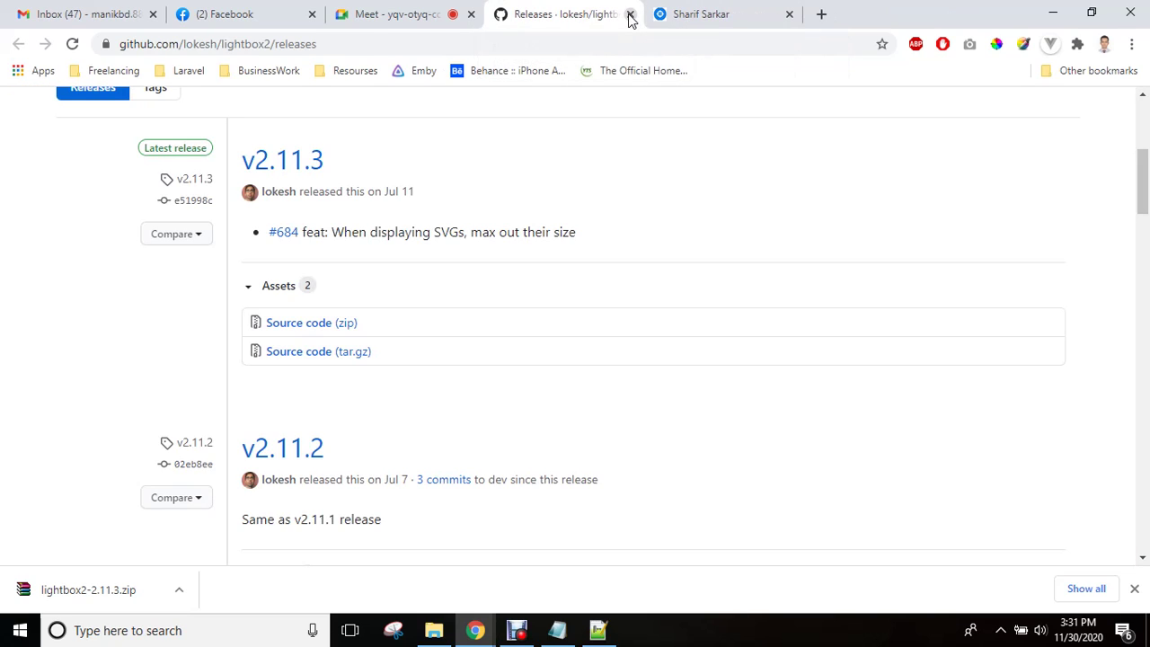
pyautogui.click(631, 14)
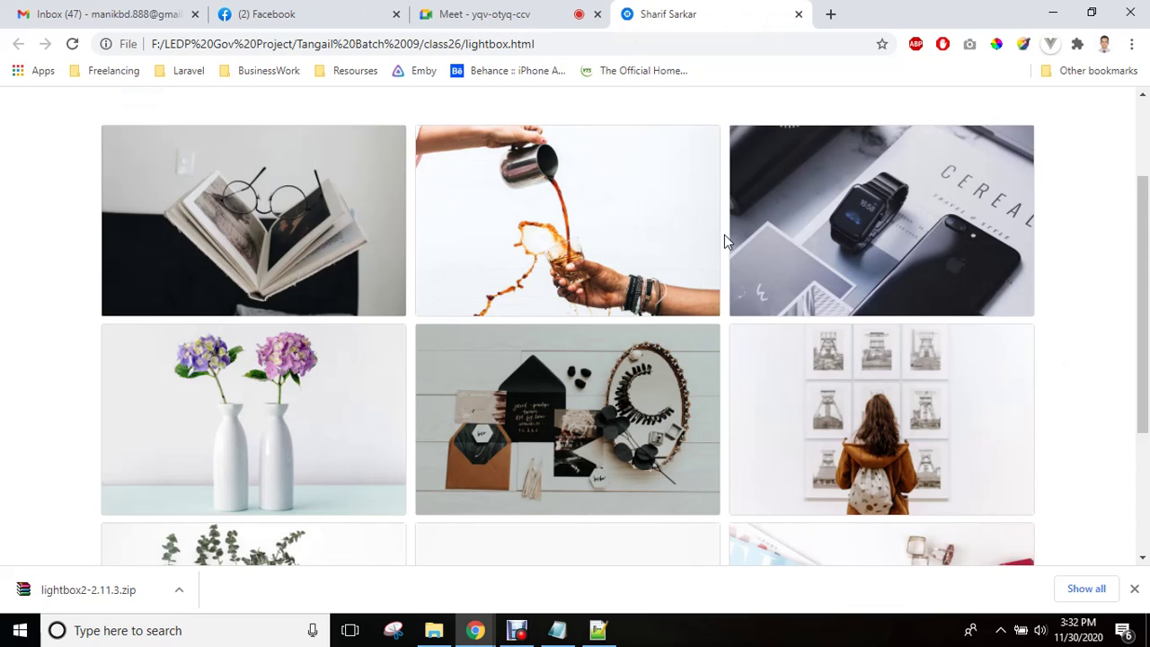
pyautogui.click(828, 20)
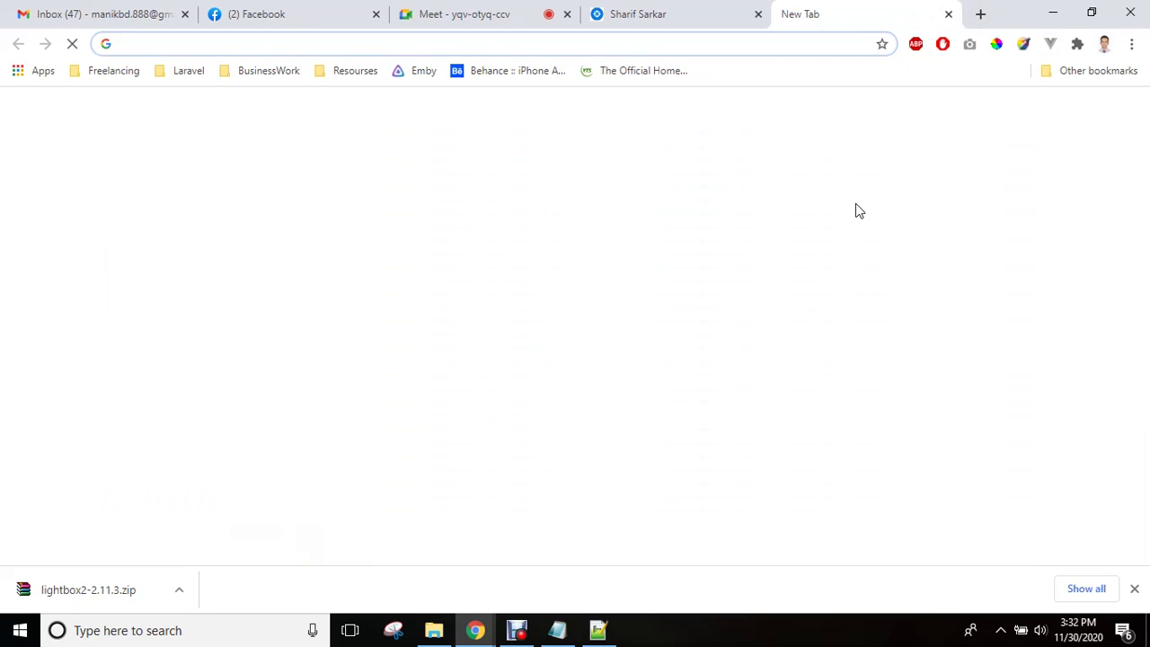
pyautogui.write('google')
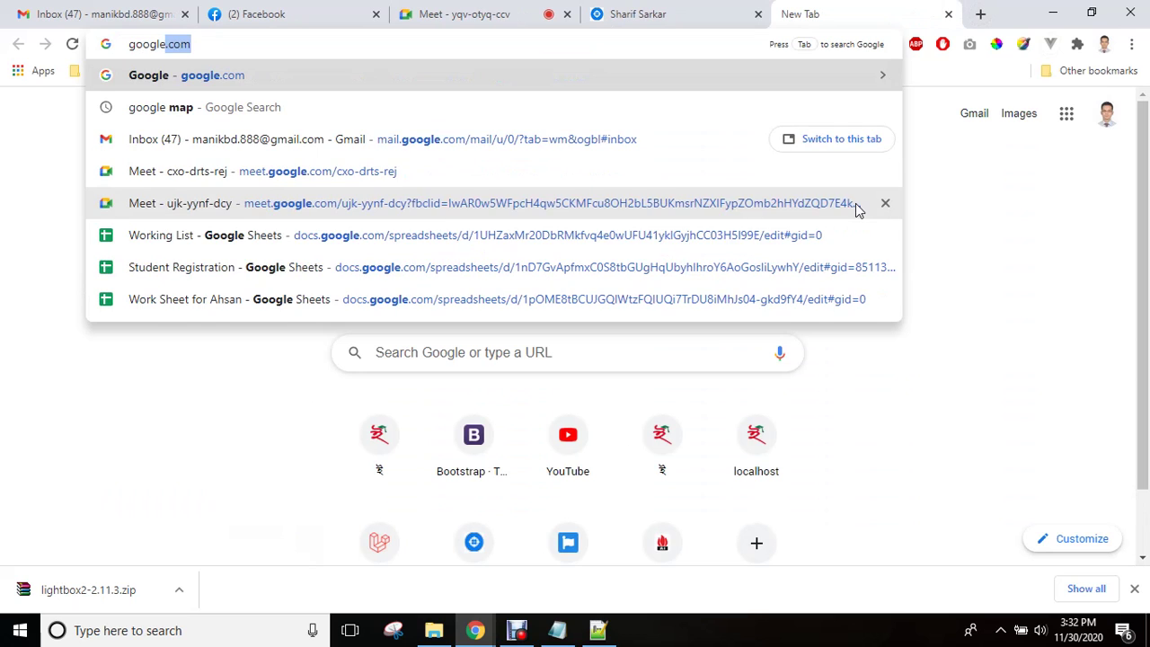
pyautogui.write(' map')
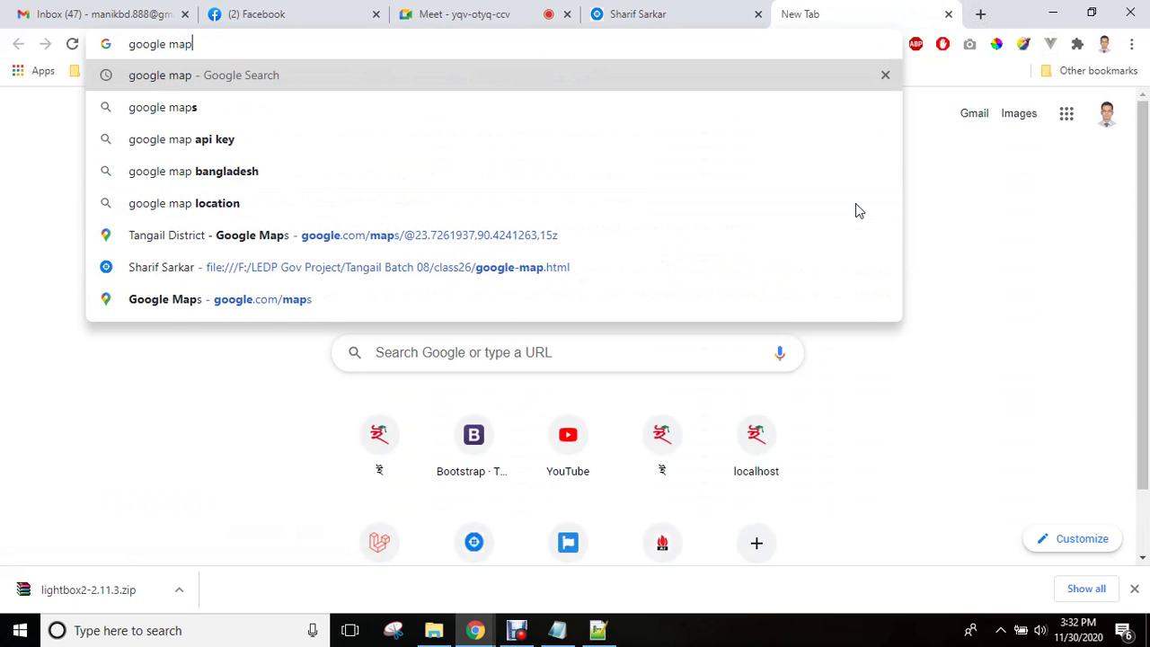
pyautogui.press('Return')
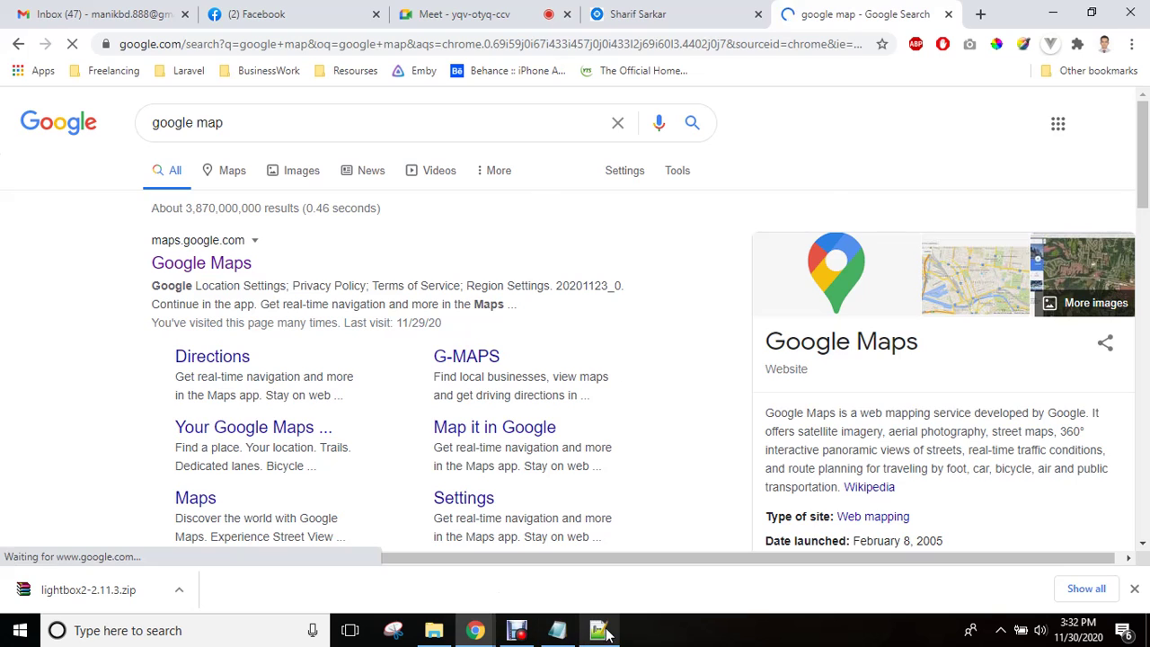
# - Switch to Notepad++ and close the open lightbox.html and home.html files
pyautogui.click(597, 629)
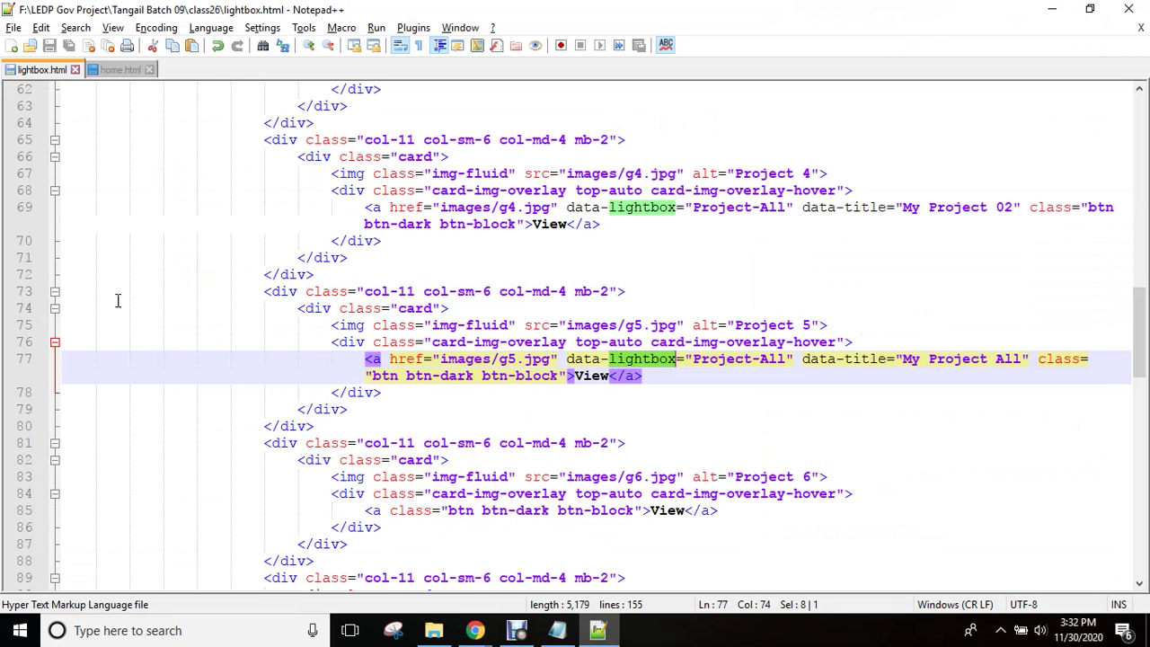
pyautogui.click(75, 70)
pyautogui.click(68, 70)
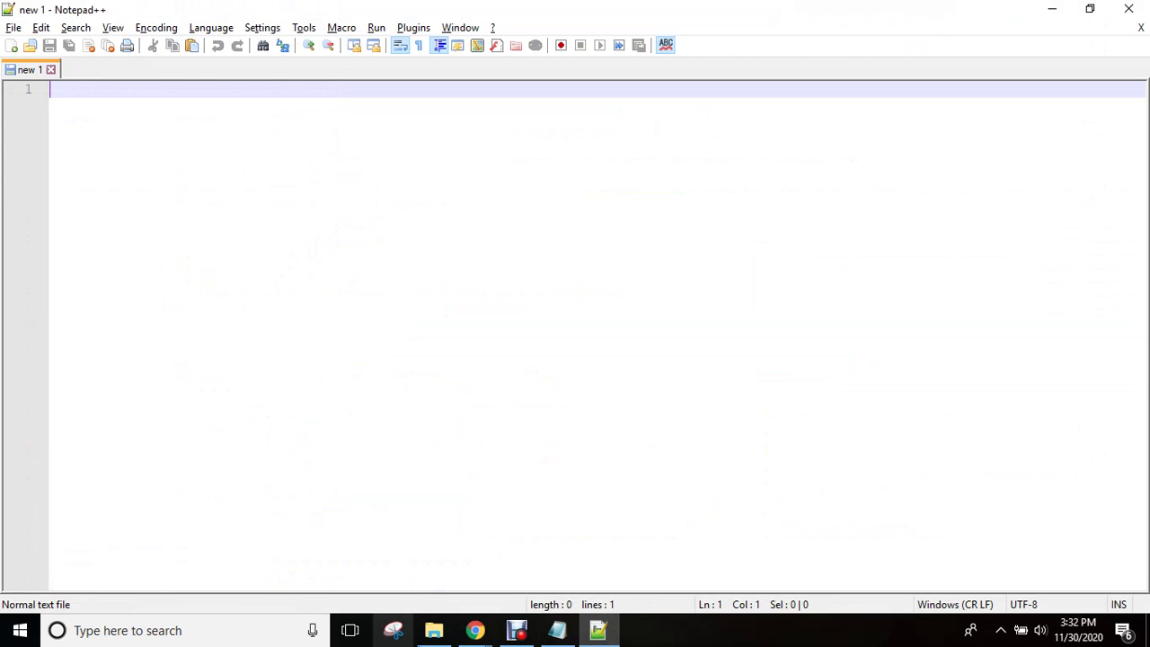
# - In File Explorer, duplicate the base HTML file in the class26 folder and rename the copy as google
pyautogui.click(434, 629)
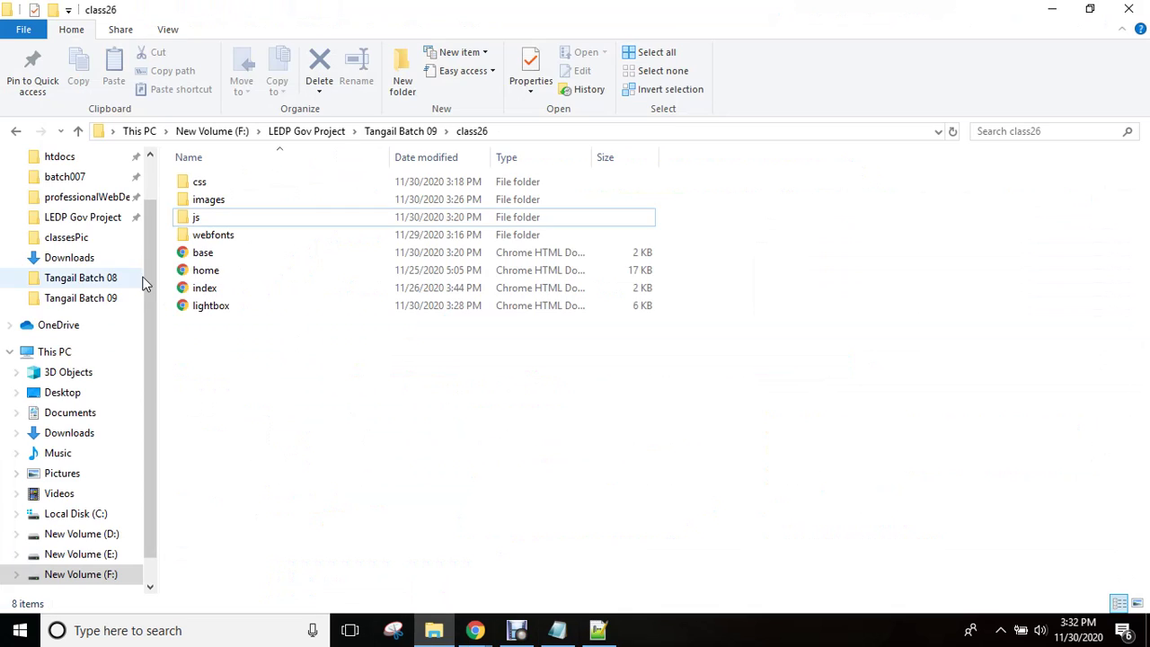
pyautogui.click(237, 258)
pyautogui.hotkey('ctrl', 'c')
pyautogui.hotkey('ctrl', 'v')
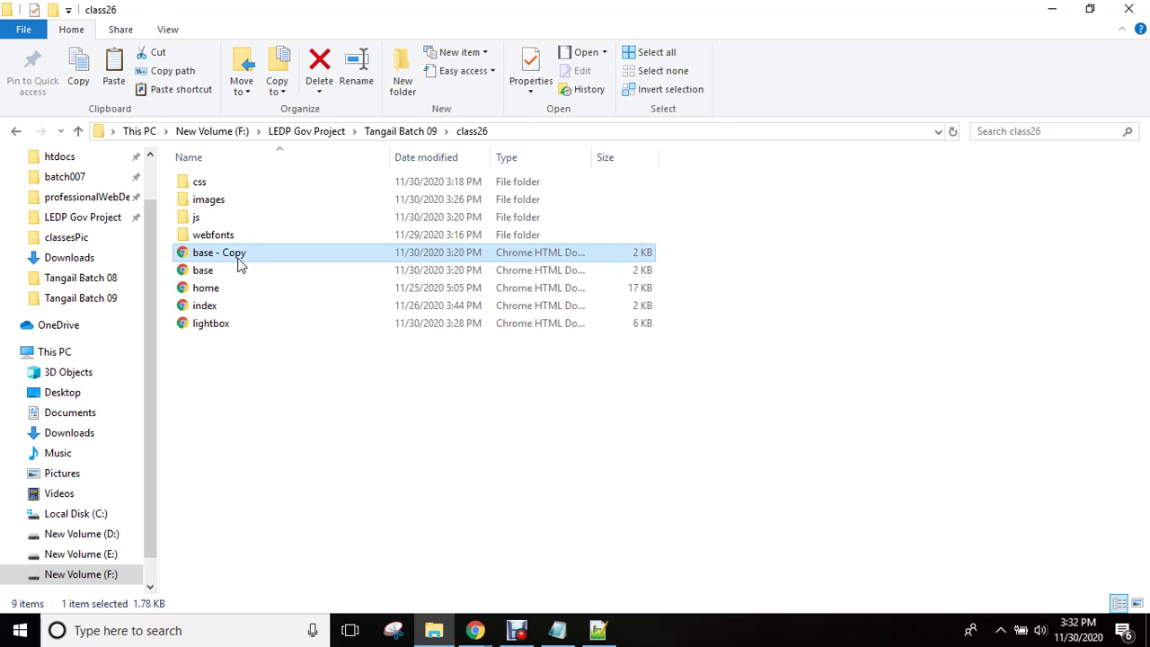
pyautogui.press('F2')
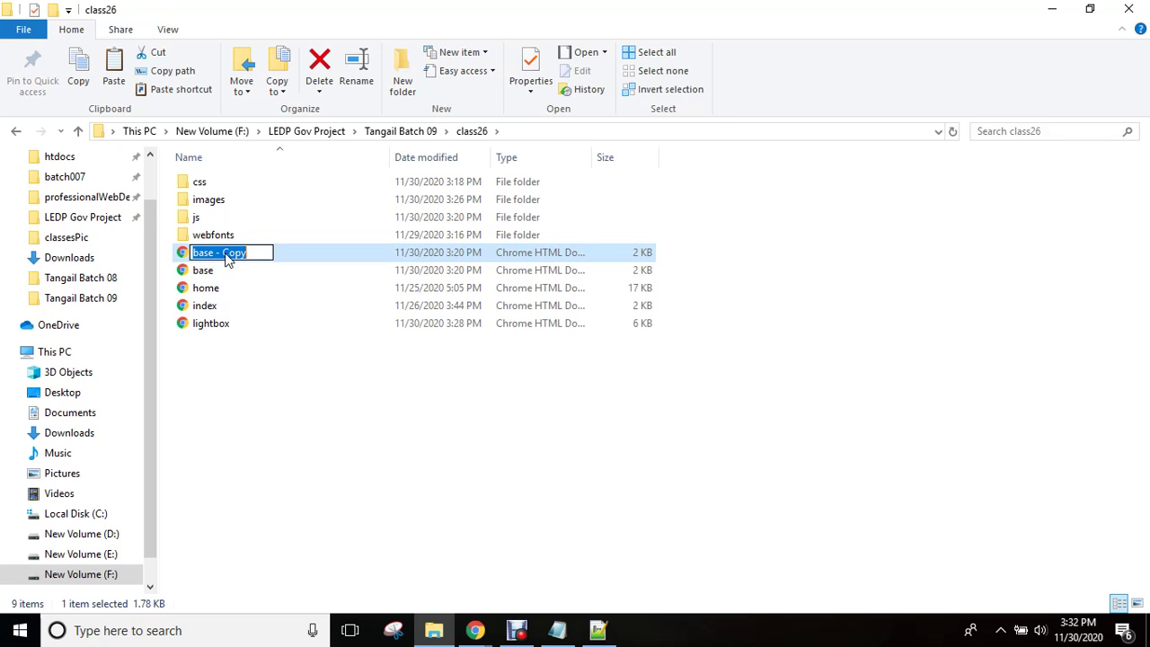
pyautogui.write('google')
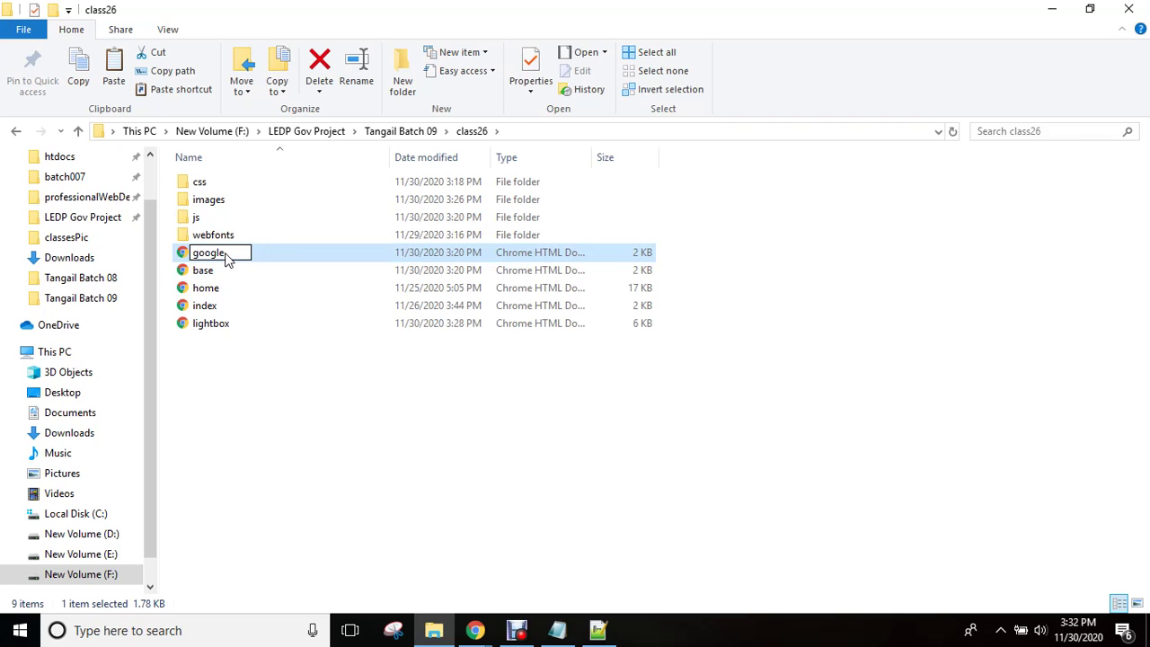
pyautogui.write('-ma')
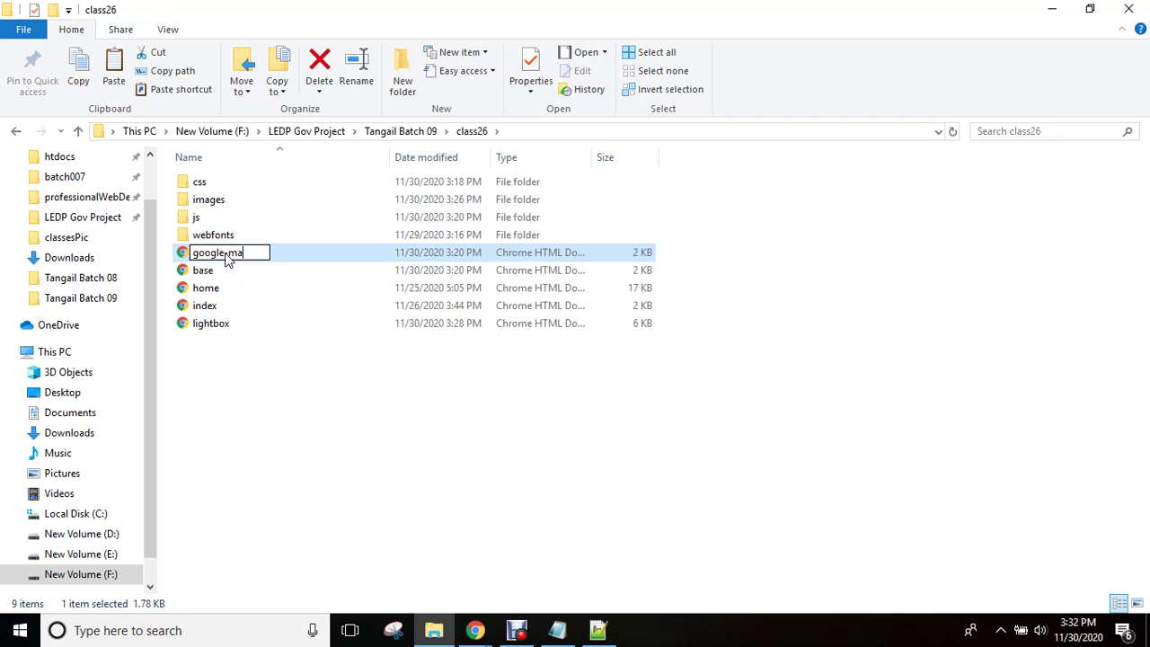
pyautogui.press('BackSpace')
pyautogui.press('BackSpace')
pyautogui.press('Return')
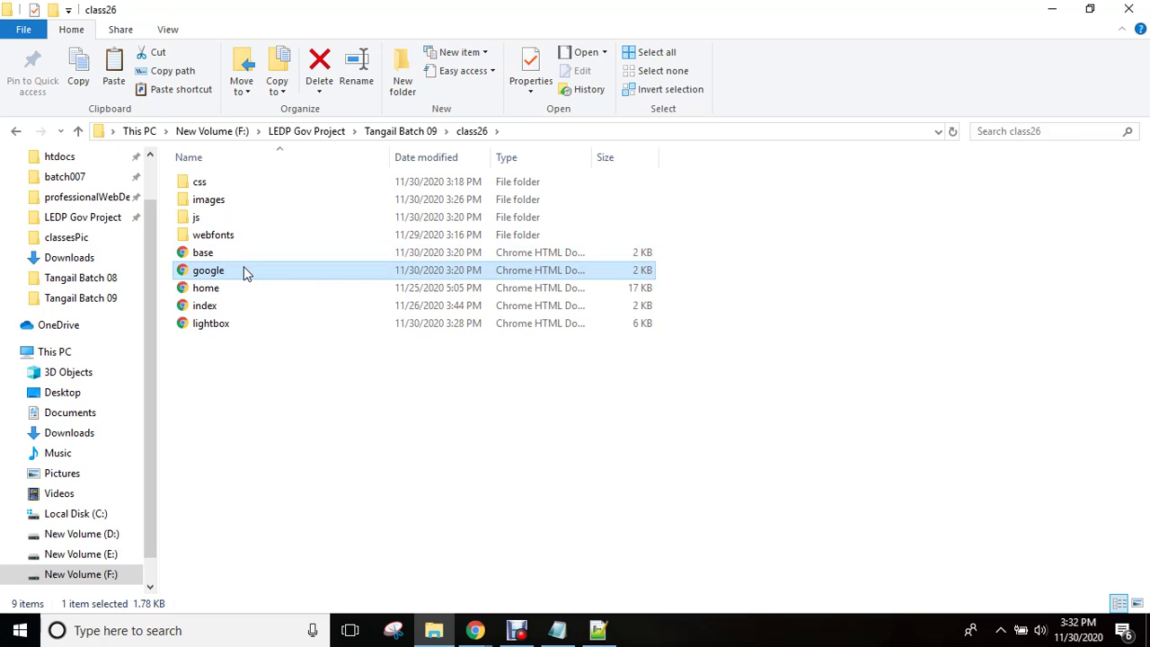
# - Open the class26 folder's google.html in Notepad++ for editing and examine its body markup
pyautogui.rightClick(245, 271)
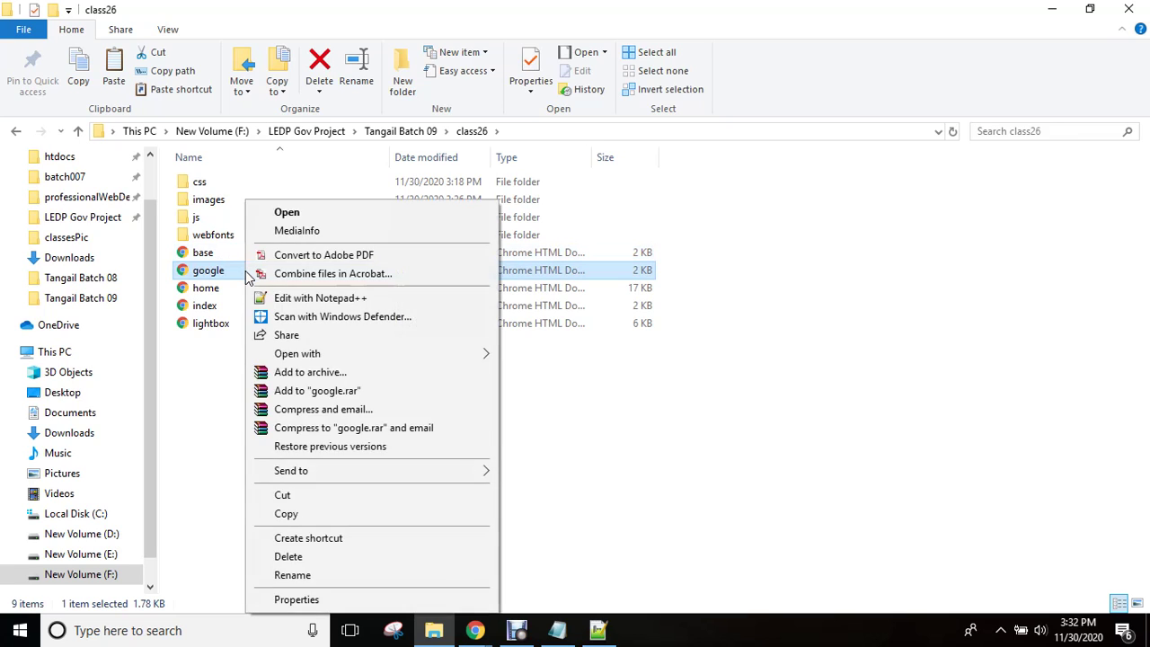
pyautogui.click(302, 299)
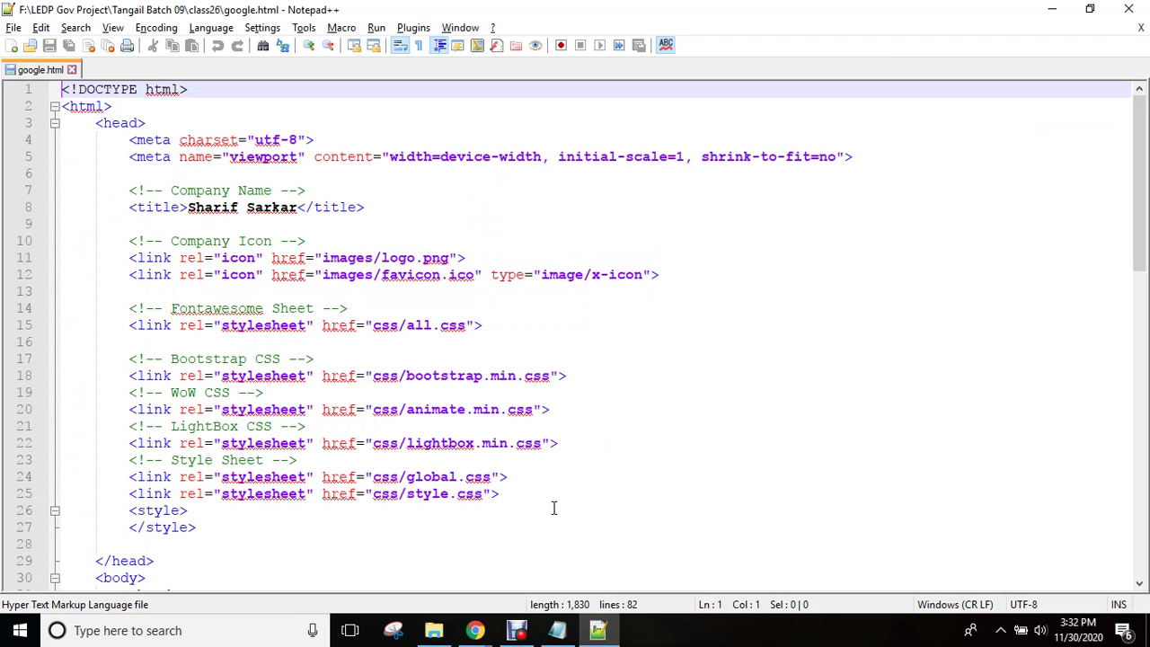
pyautogui.moveTo(1139, 163); pyautogui.dragTo(1139, 328)
# - Switch to Chrome, open Google Maps from the search results and find Tangail District on the map
pyautogui.moveTo(476, 630)
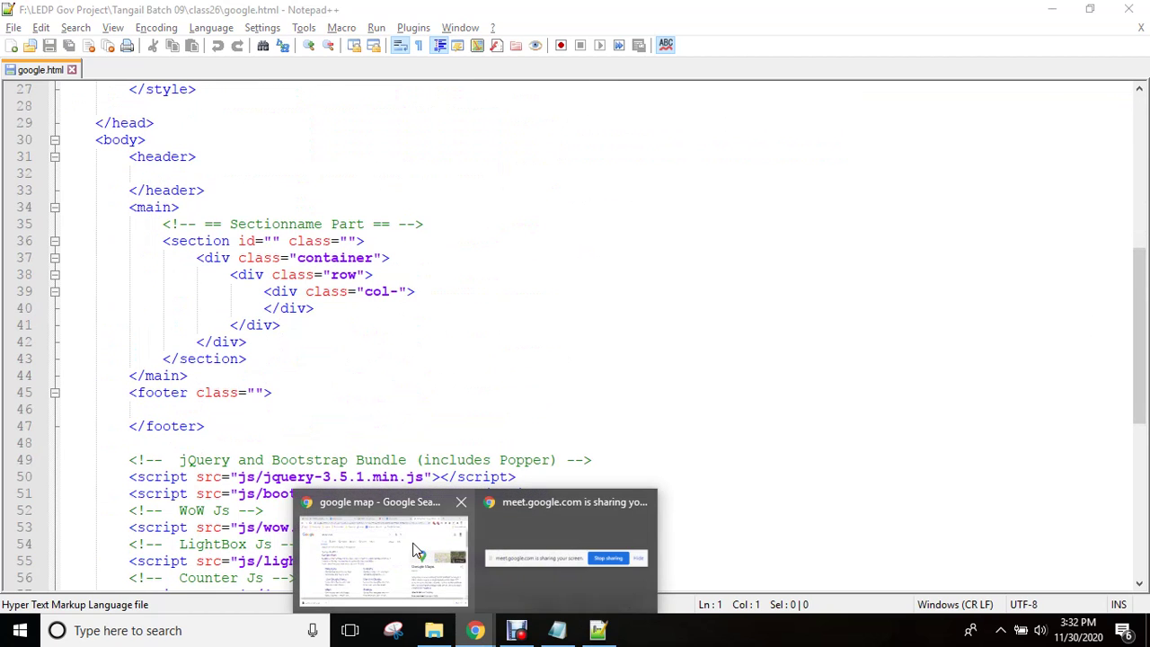
pyautogui.click(383, 550)
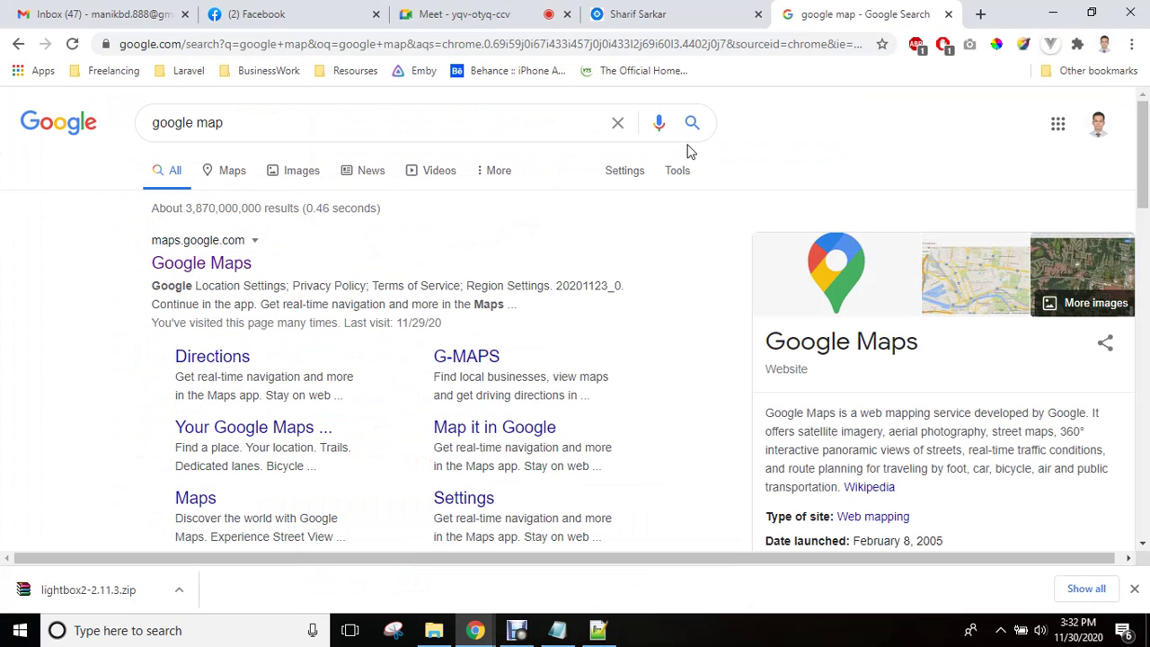
pyautogui.click(203, 264)
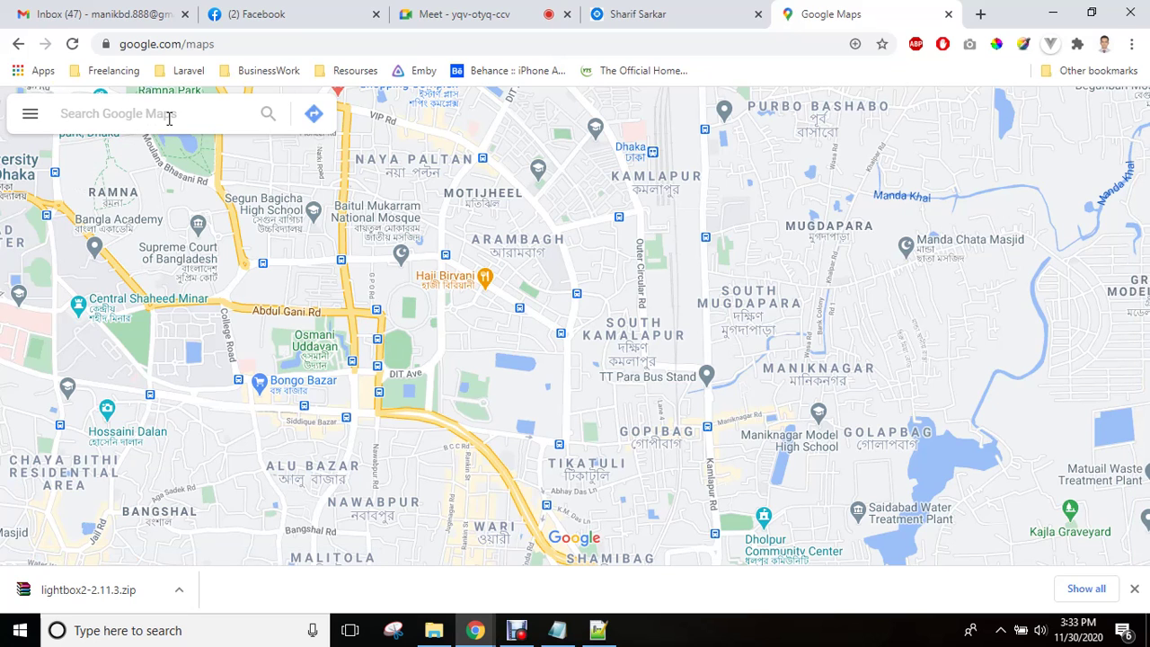
pyautogui.click(168, 117)
pyautogui.write('tangail')
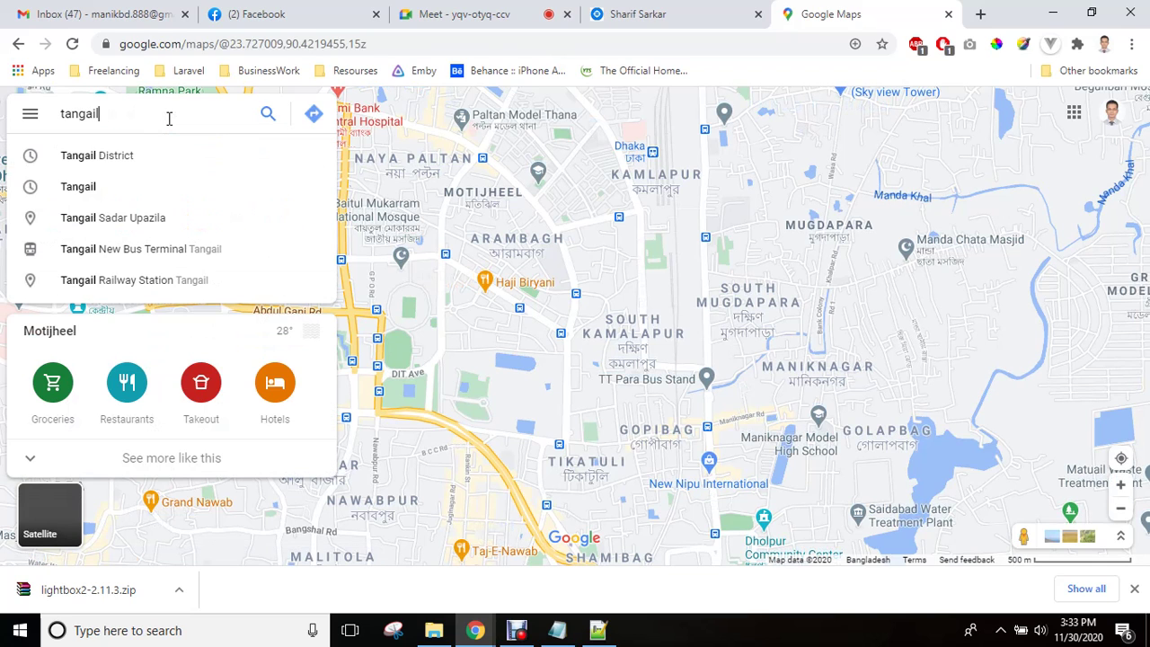
pyautogui.click(107, 154)
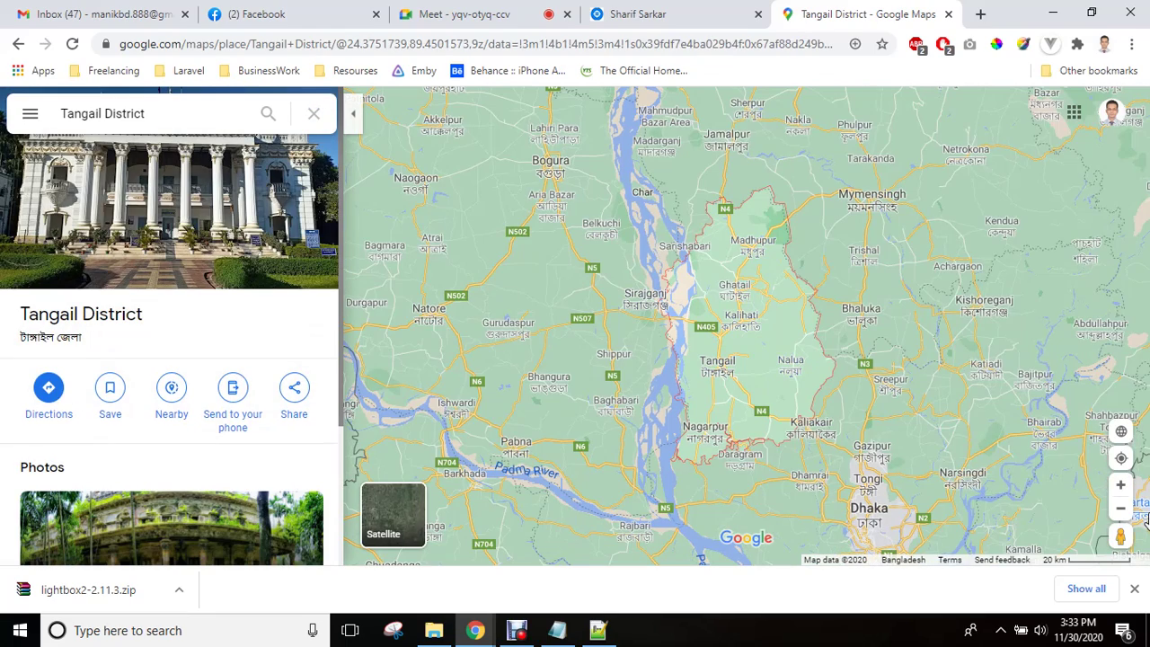
pyautogui.click(1130, 486)
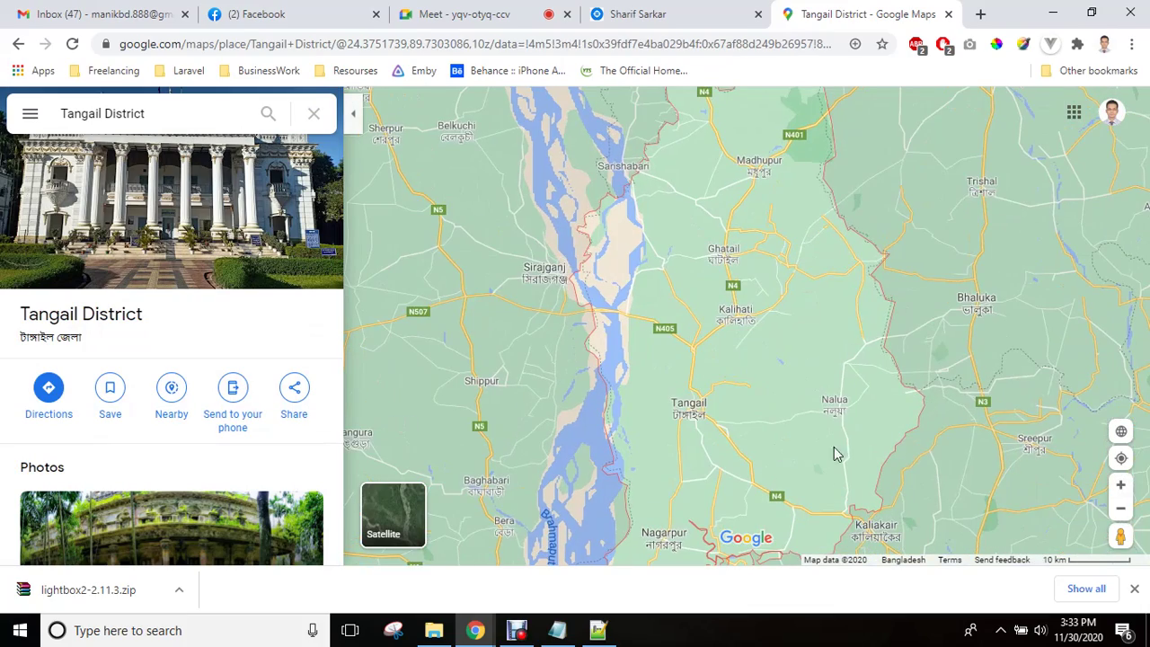
pyautogui.click(1120, 508)
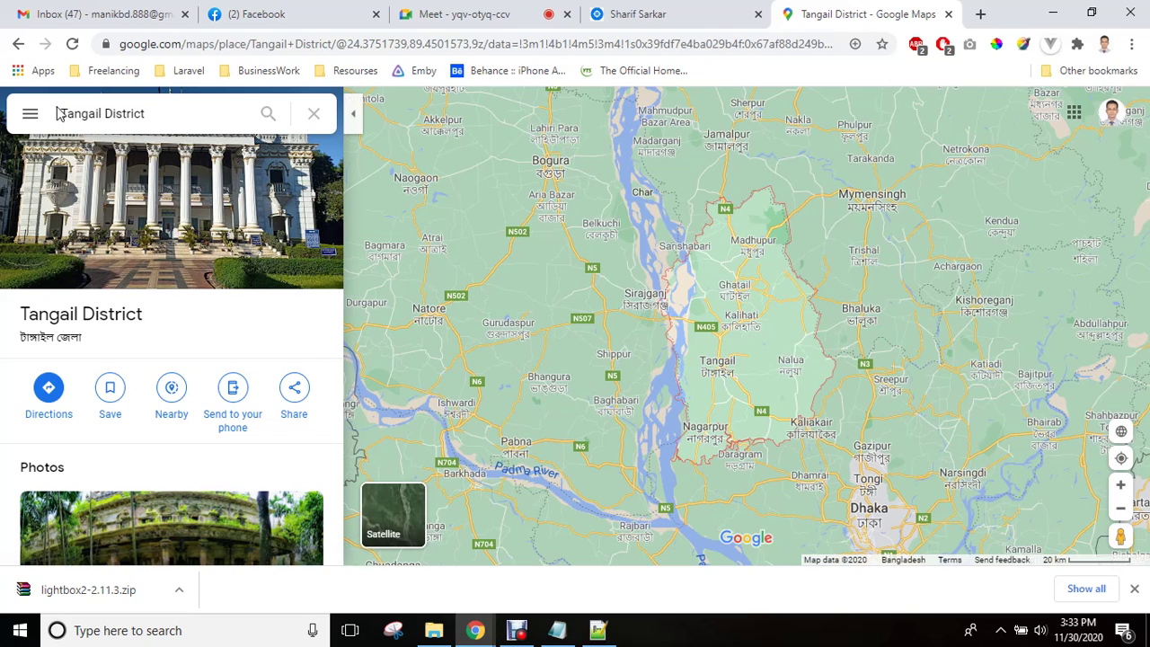
# - Open the embed options for the Tangail District map and set the embedded map size to Large
pyautogui.click(30, 114)
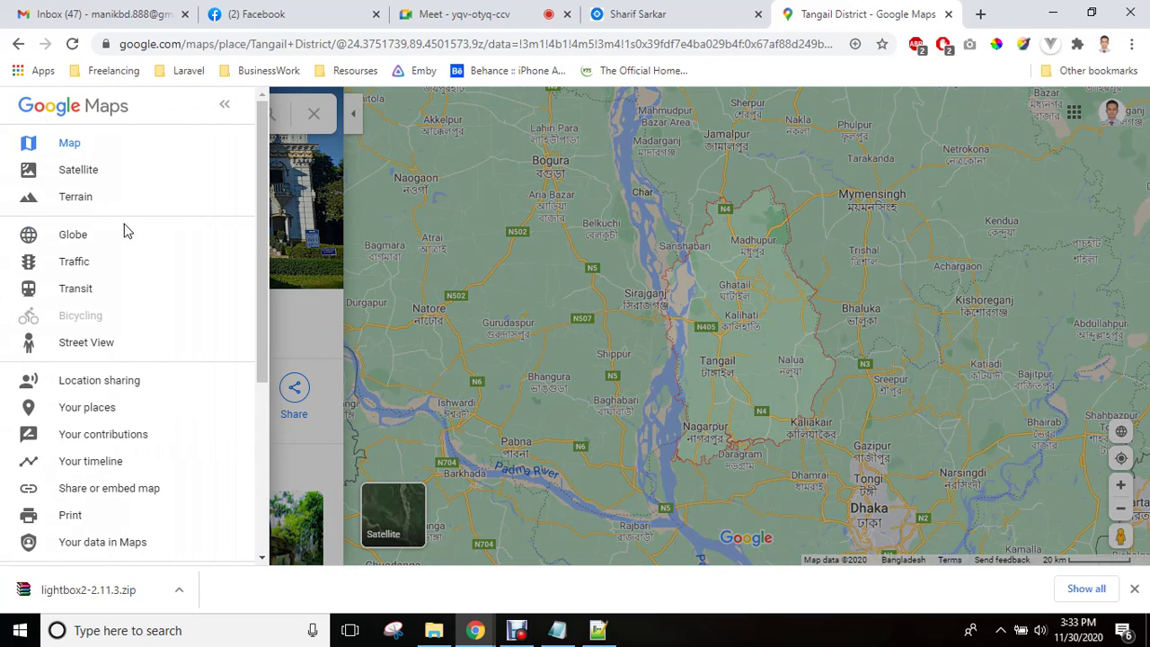
pyautogui.moveTo(265, 225); pyautogui.dragTo(270, 308)
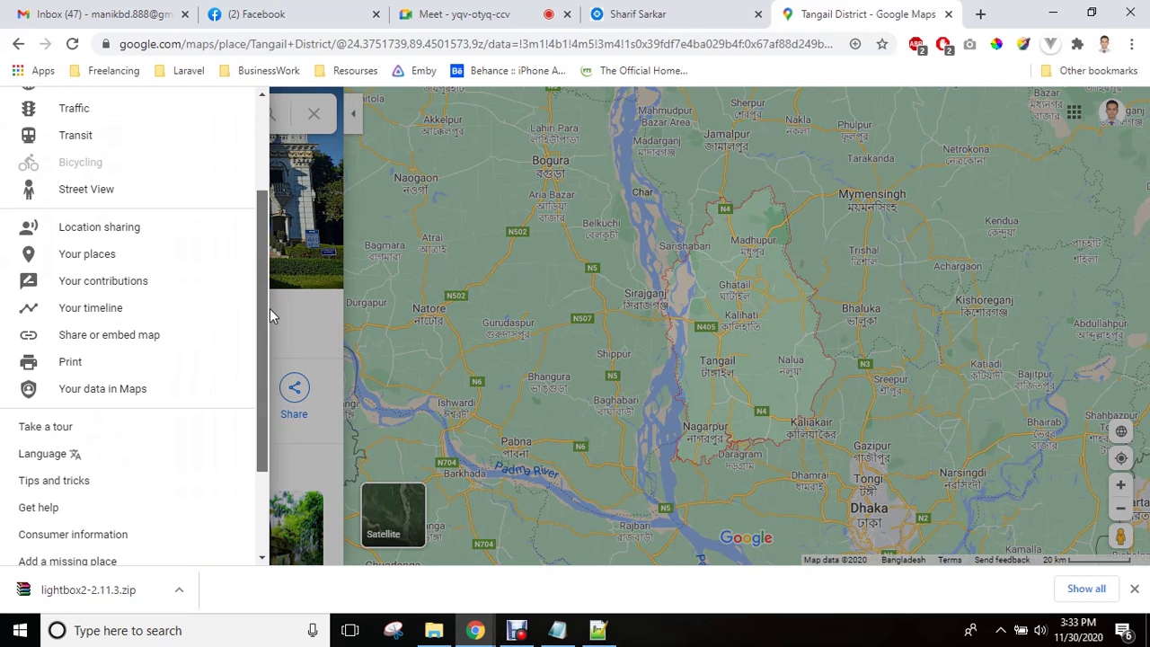
pyautogui.click(127, 342)
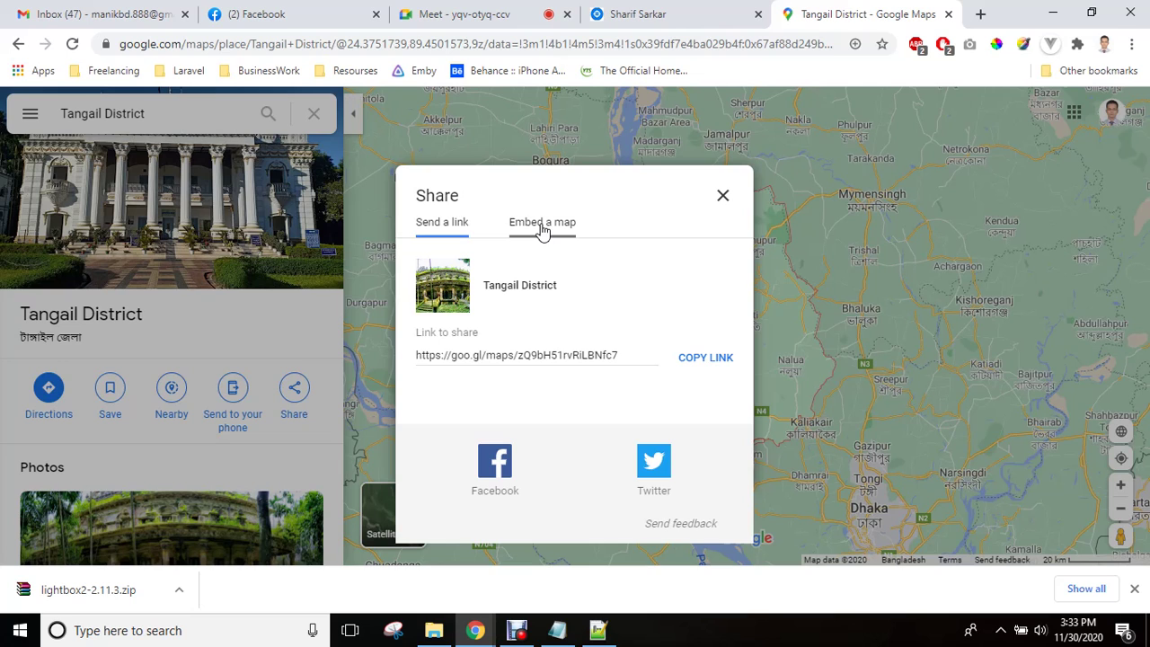
pyautogui.click(543, 225)
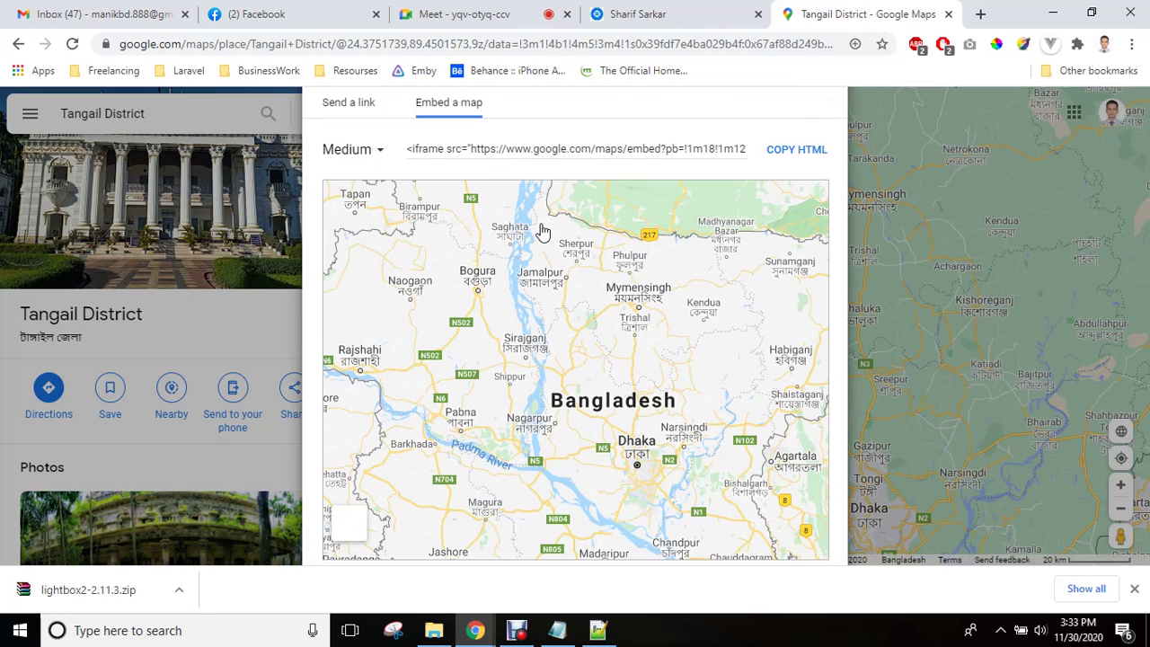
pyautogui.click(378, 156)
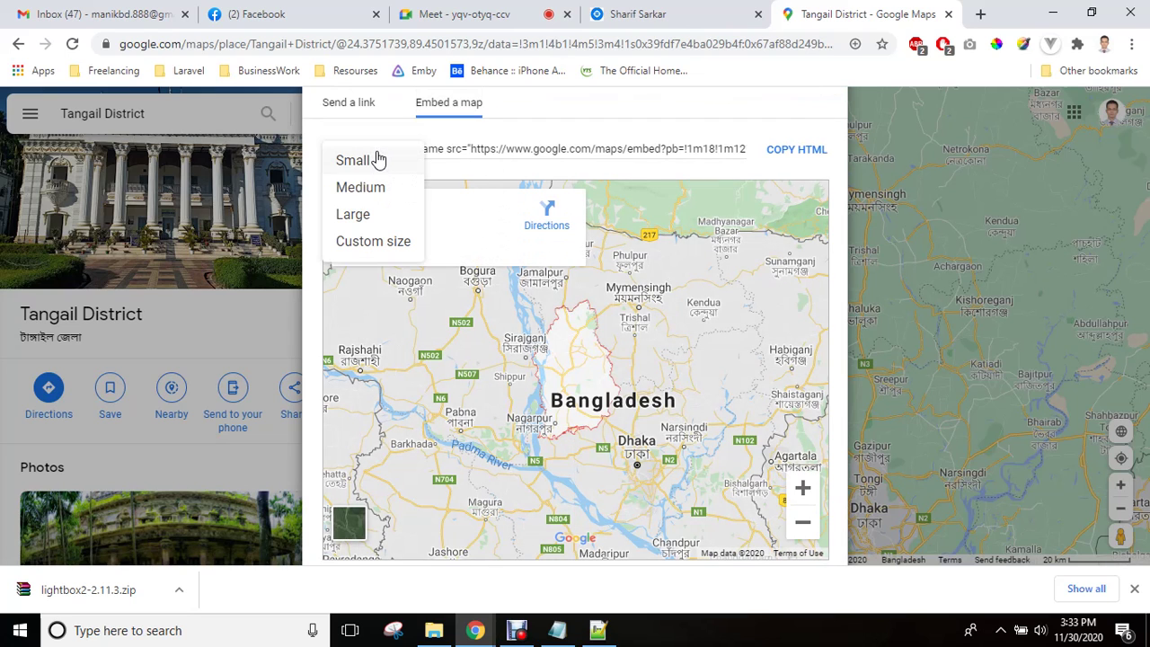
pyautogui.click(353, 215)
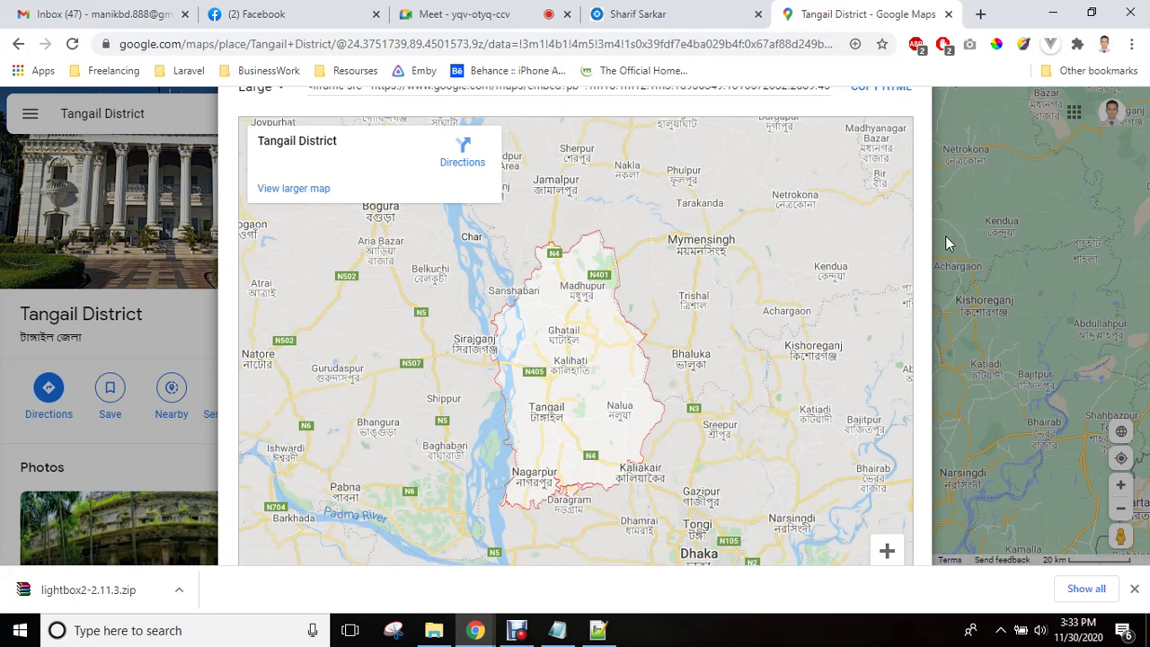
# - Reopen the embed options for the Tangail District map, choose the Large size and copy the embed HTML
pyautogui.click(1135, 589)
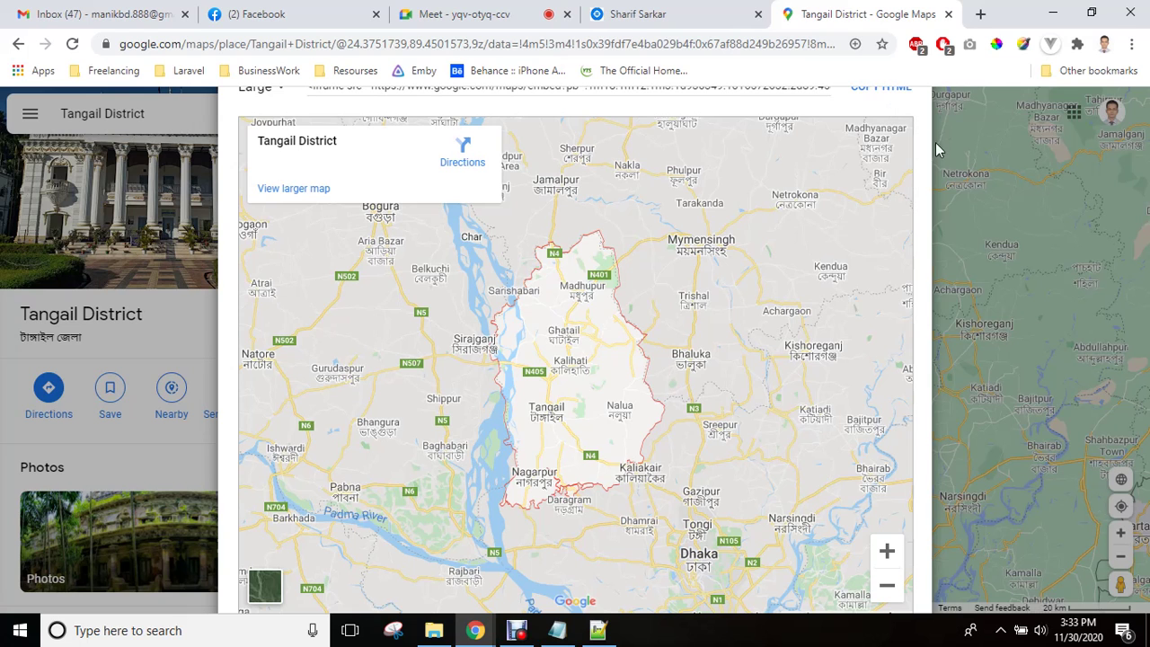
pyautogui.click(959, 184)
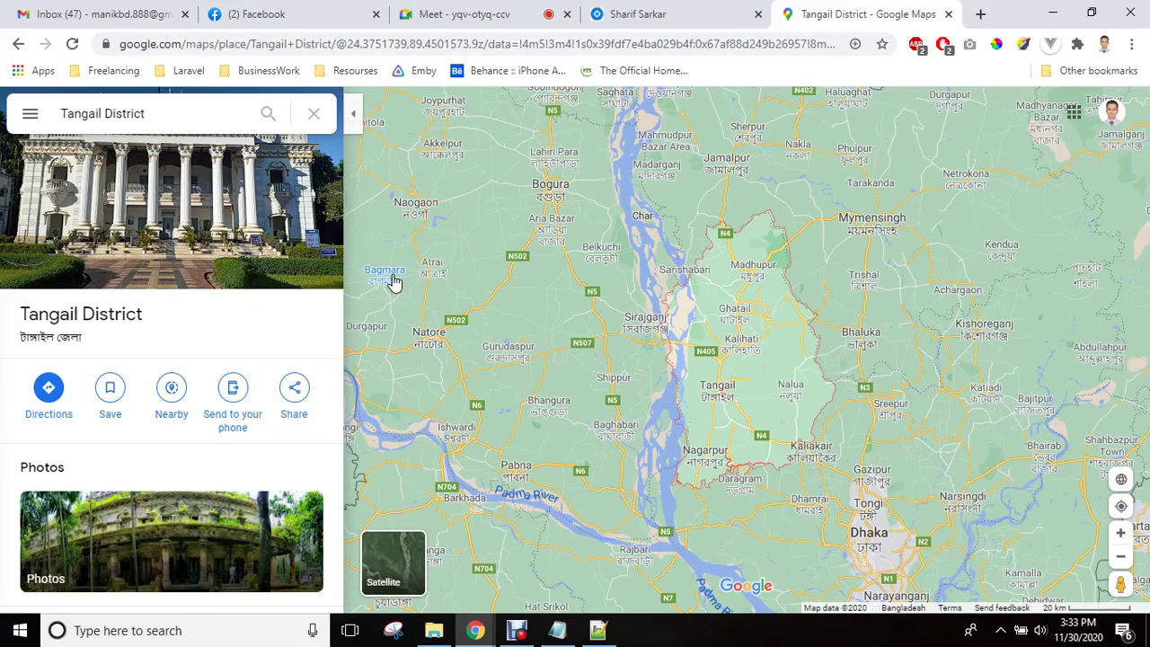
pyautogui.click(29, 113)
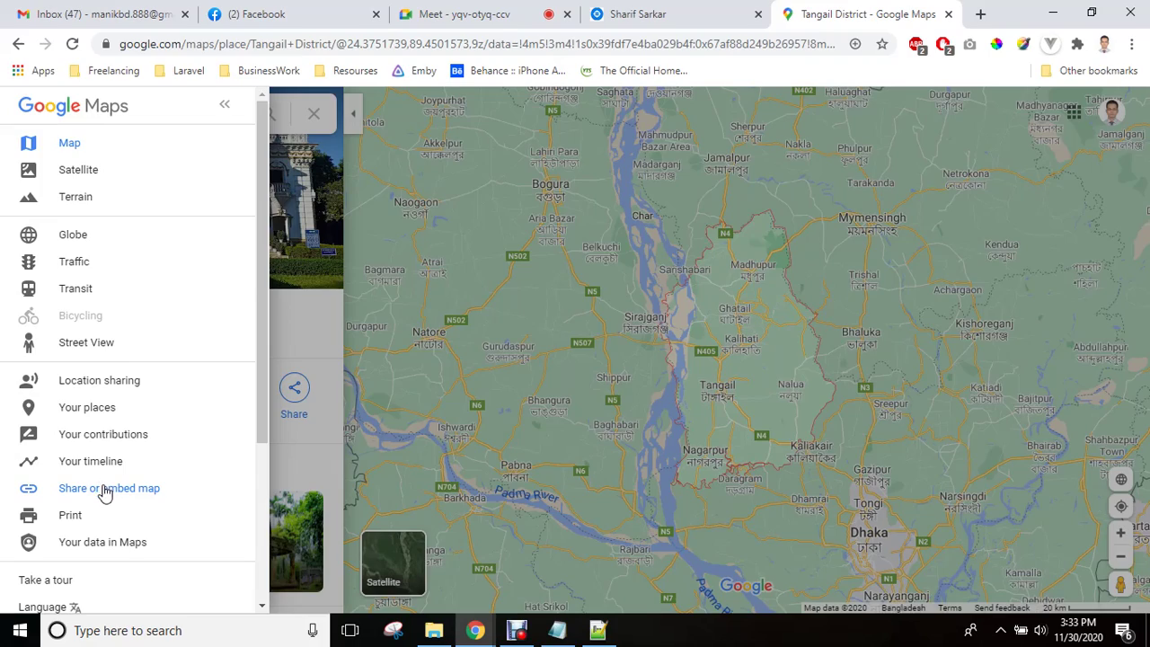
pyautogui.click(104, 494)
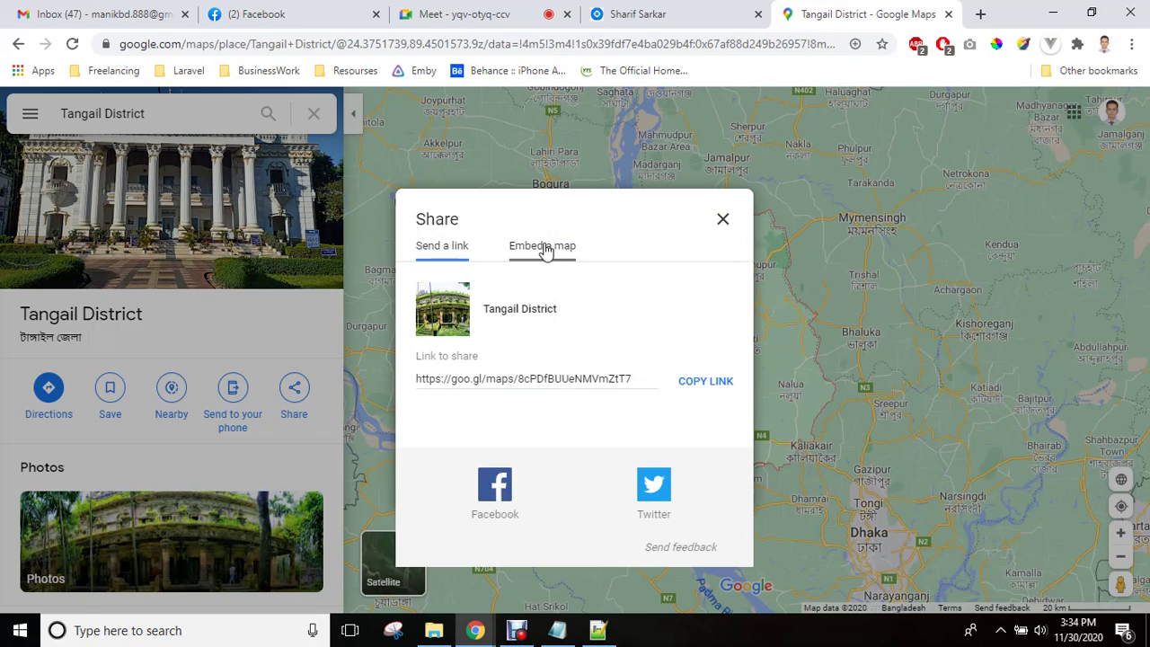
pyautogui.click(544, 247)
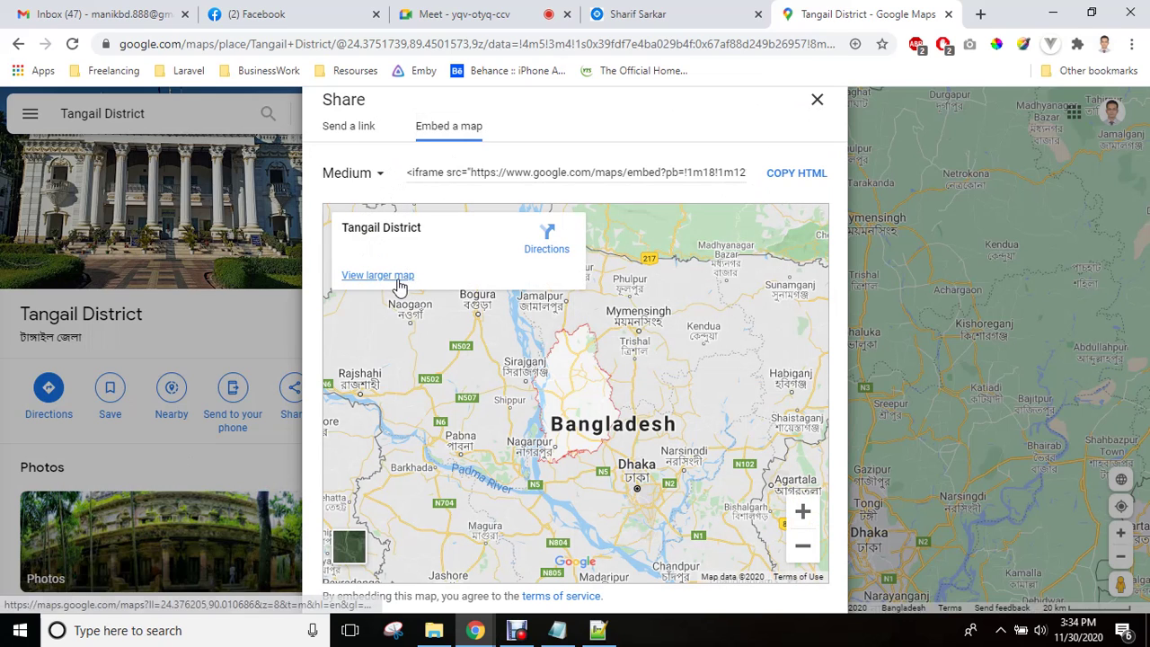
pyautogui.click(367, 175)
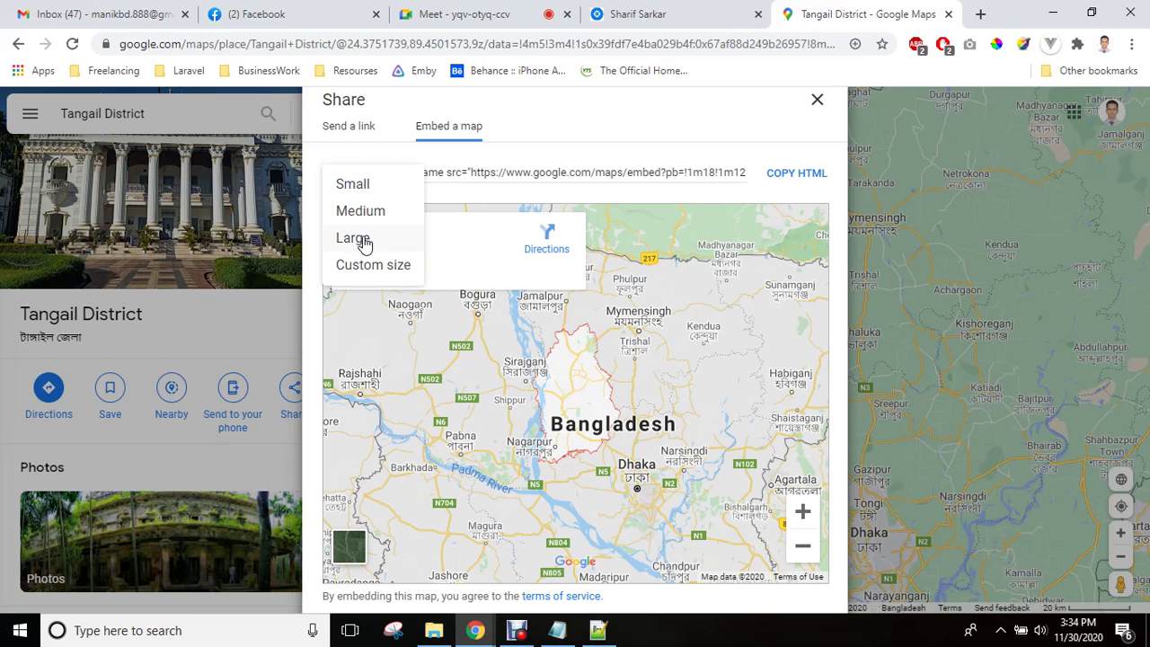
pyautogui.click(363, 241)
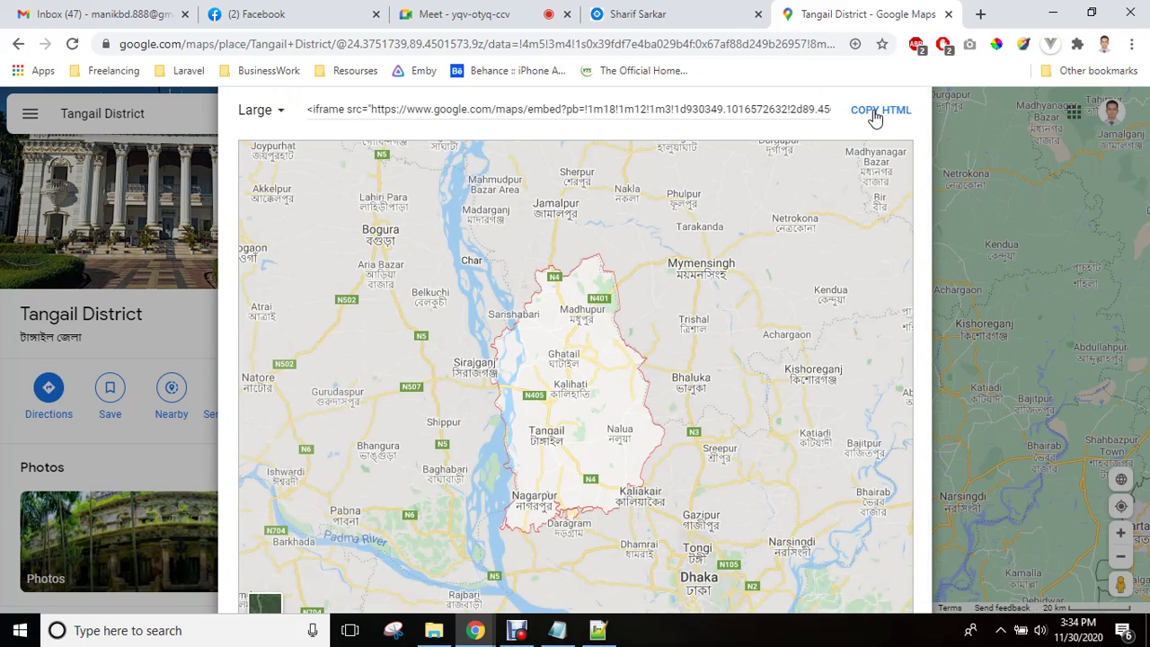
pyautogui.click(876, 112)
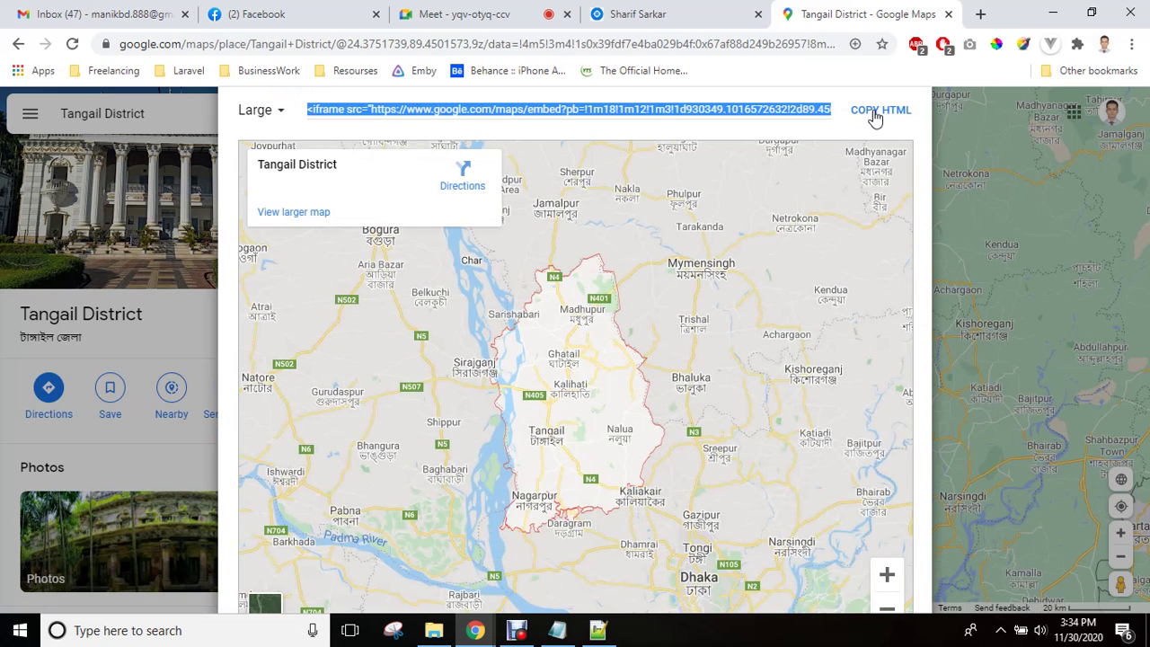
# - In Notepad++, replace the container markup inside google.html's section with the copied map iframe
pyautogui.click(597, 630)
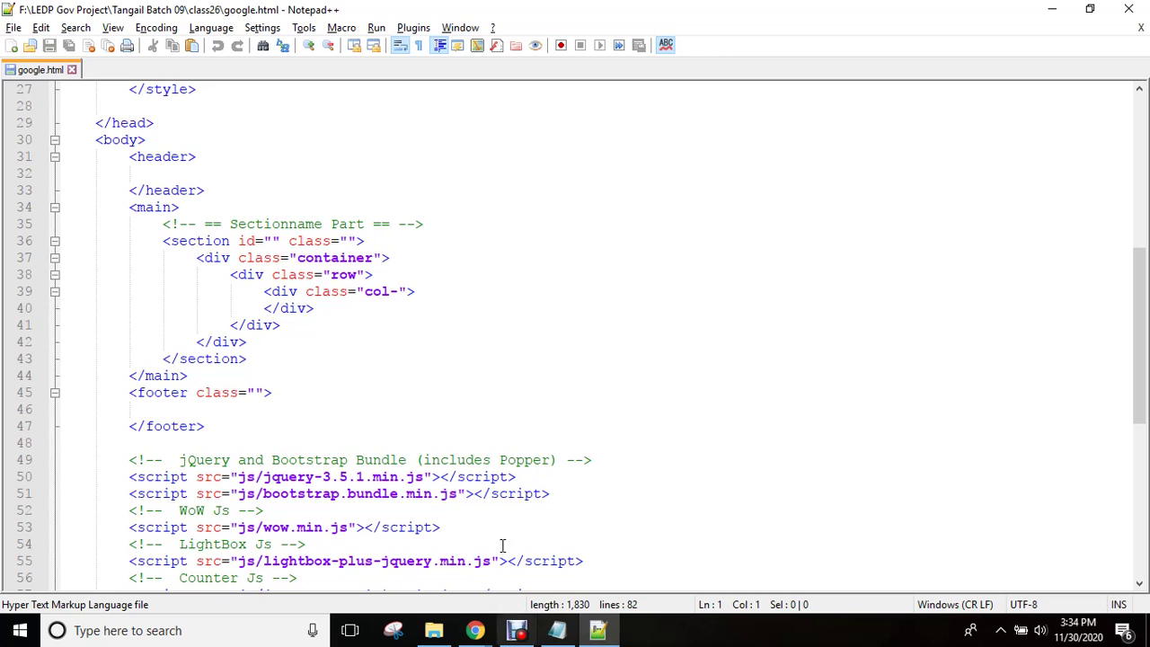
pyautogui.click(177, 241)
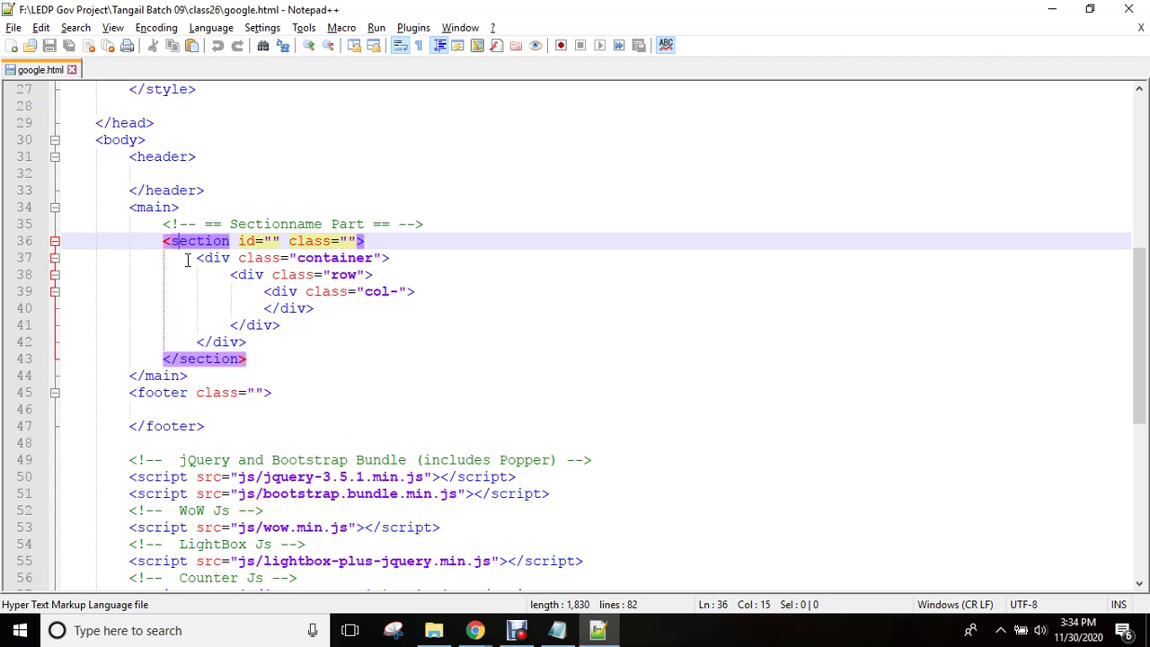
pyautogui.moveTo(198, 260); pyautogui.dragTo(321, 341)
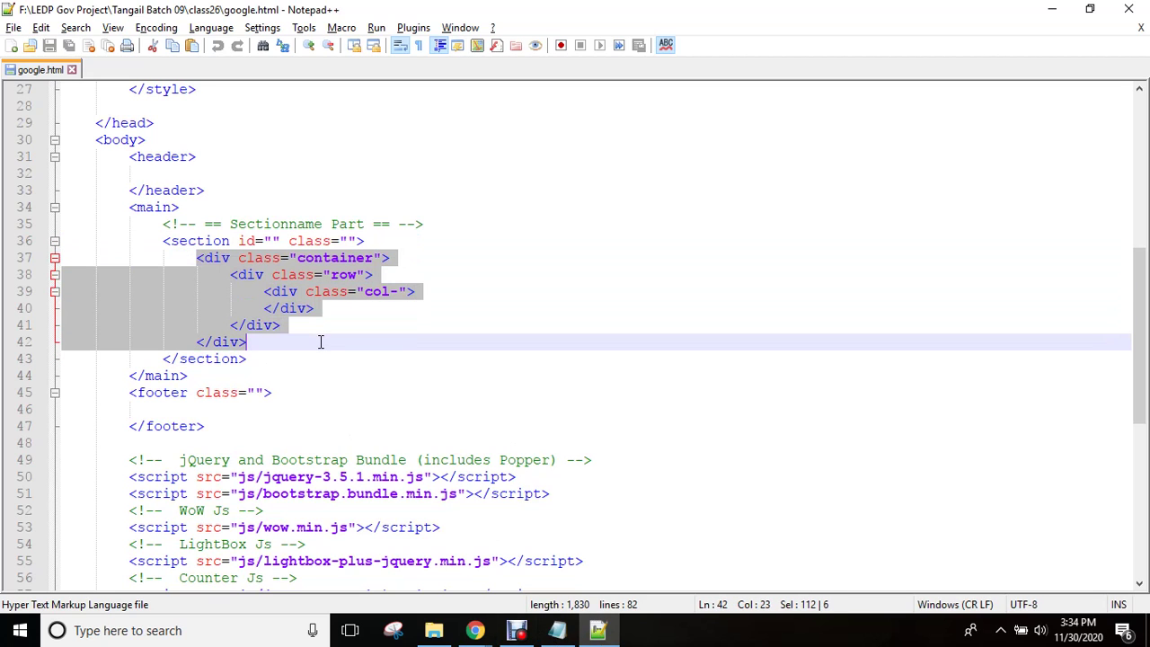
pyautogui.hotkey('ctrl', 'v')
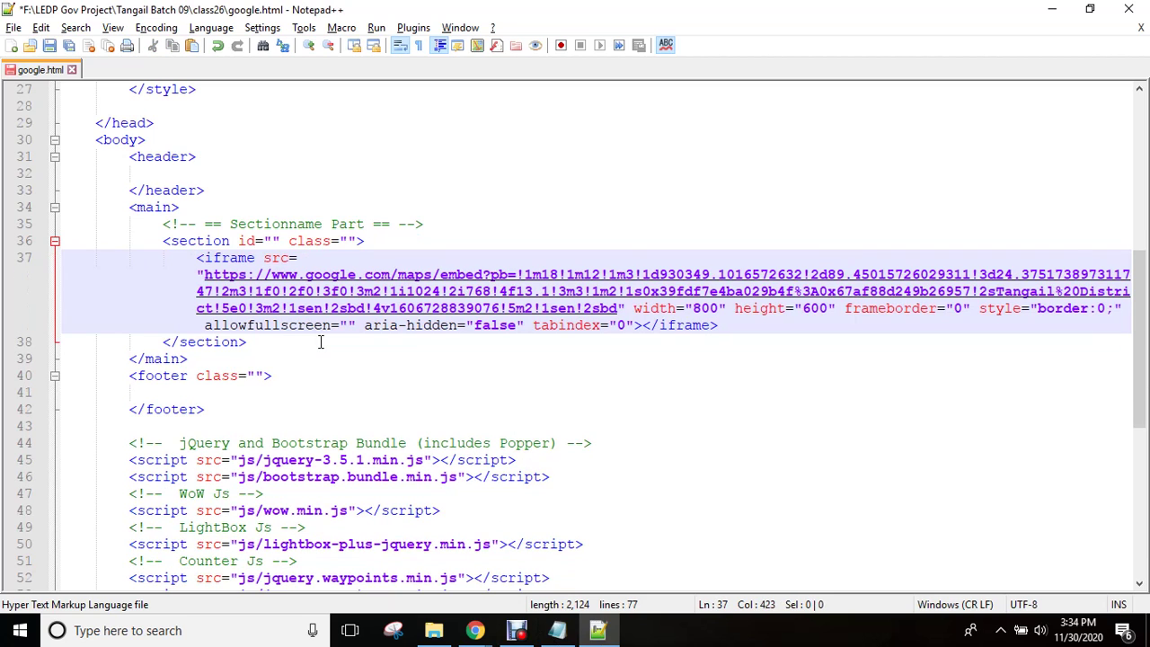
# - Save google.html and preview the page in Chrome
pyautogui.hotkey('ctrl', 's')
pyautogui.click(376, 27)
pyautogui.click(424, 114)
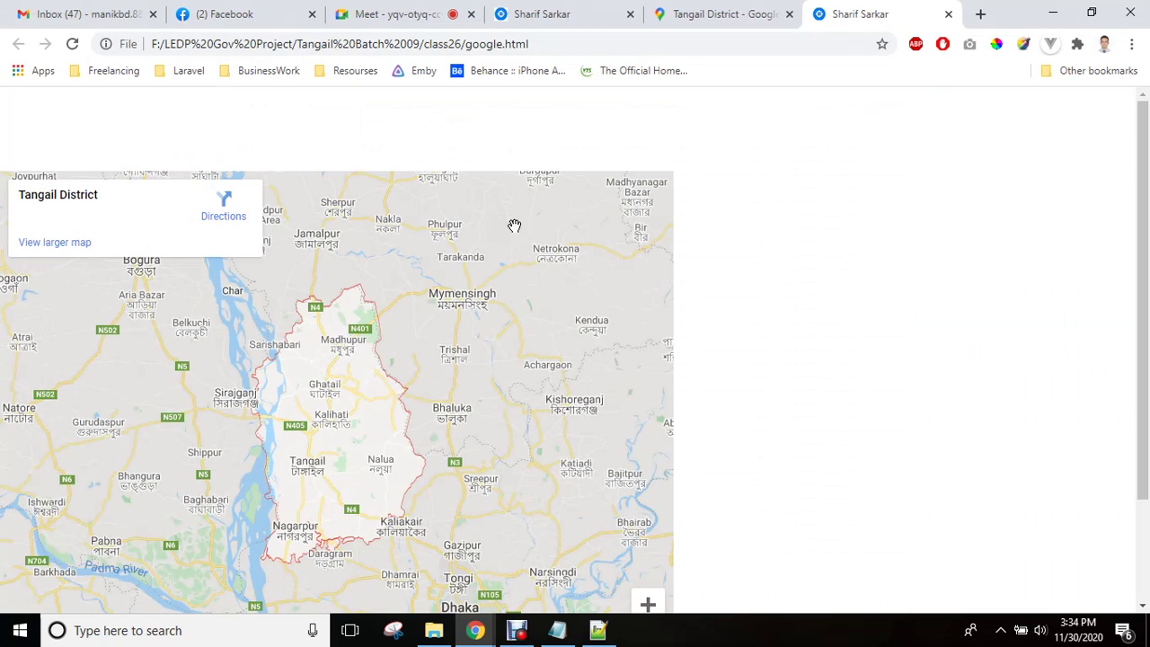
# - In Notepad++, set the map iframe's width to 100%, save google.html and check the reloaded page in Chrome
pyautogui.click(597, 630)
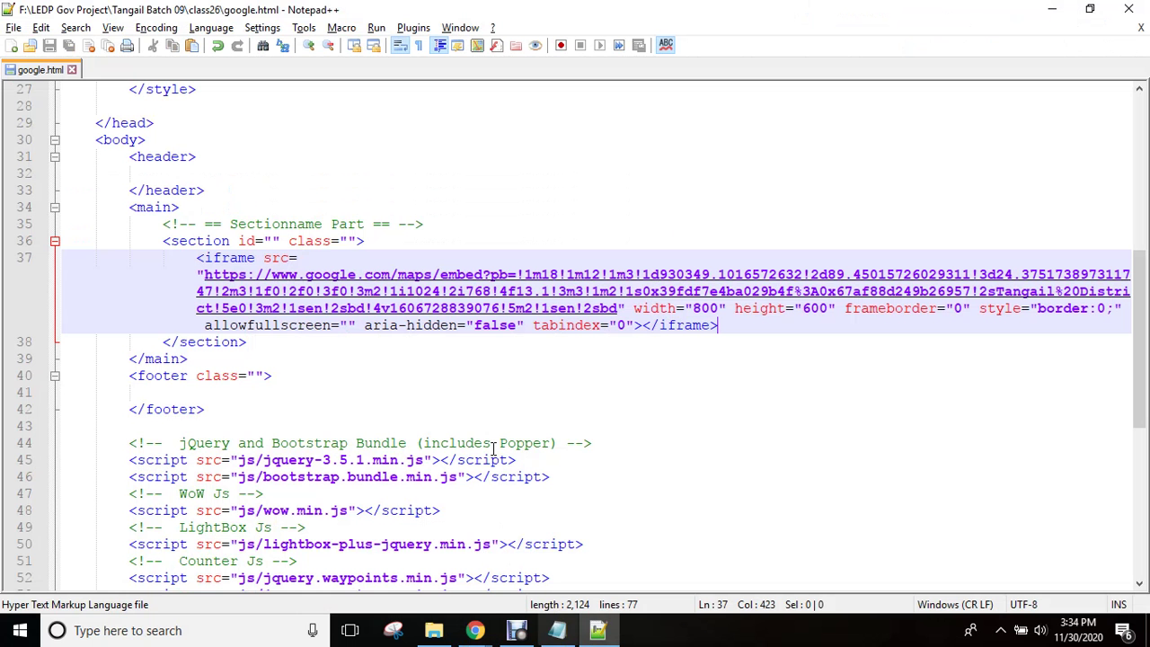
pyautogui.doubleClick(706, 308)
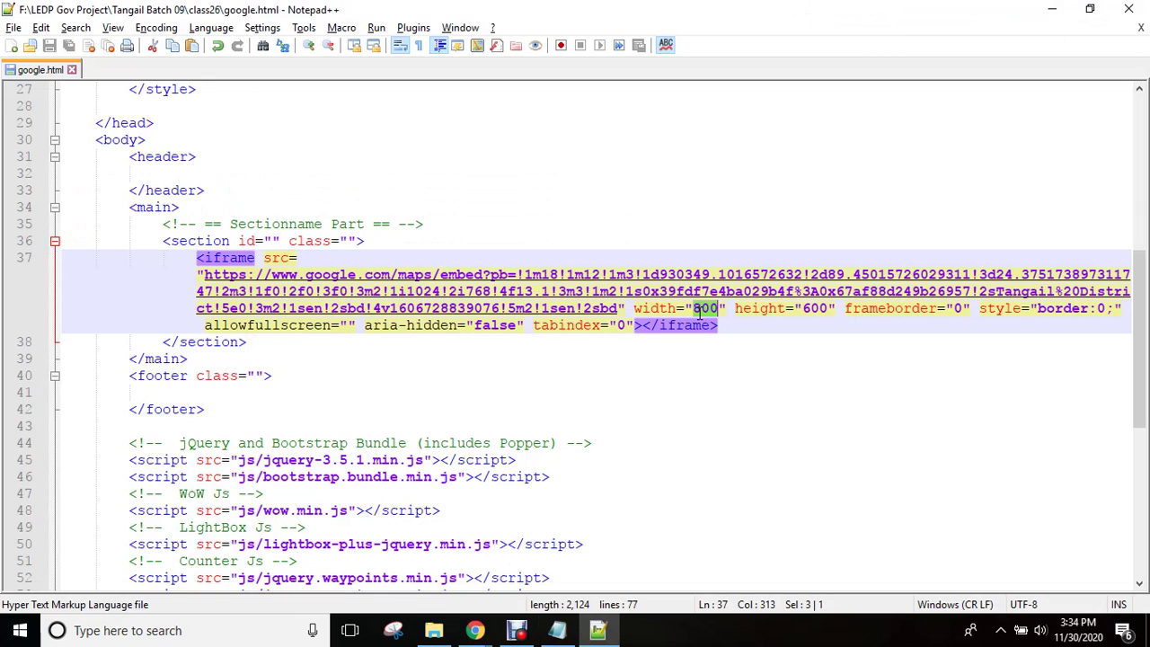
pyautogui.write('100')
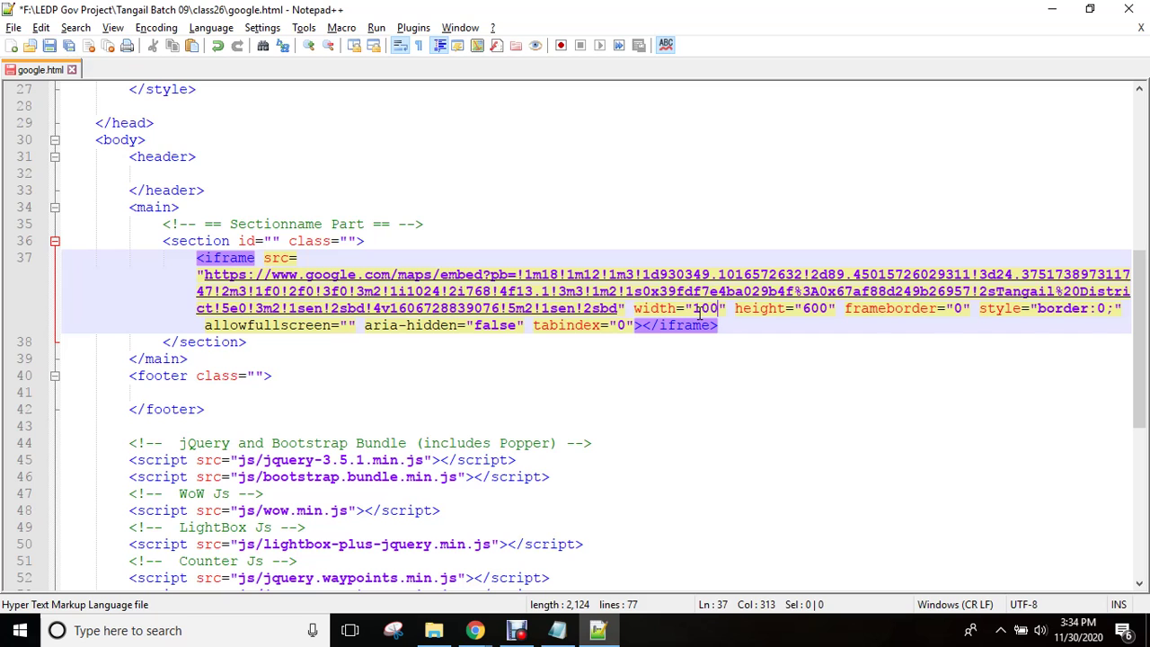
pyautogui.write('%')
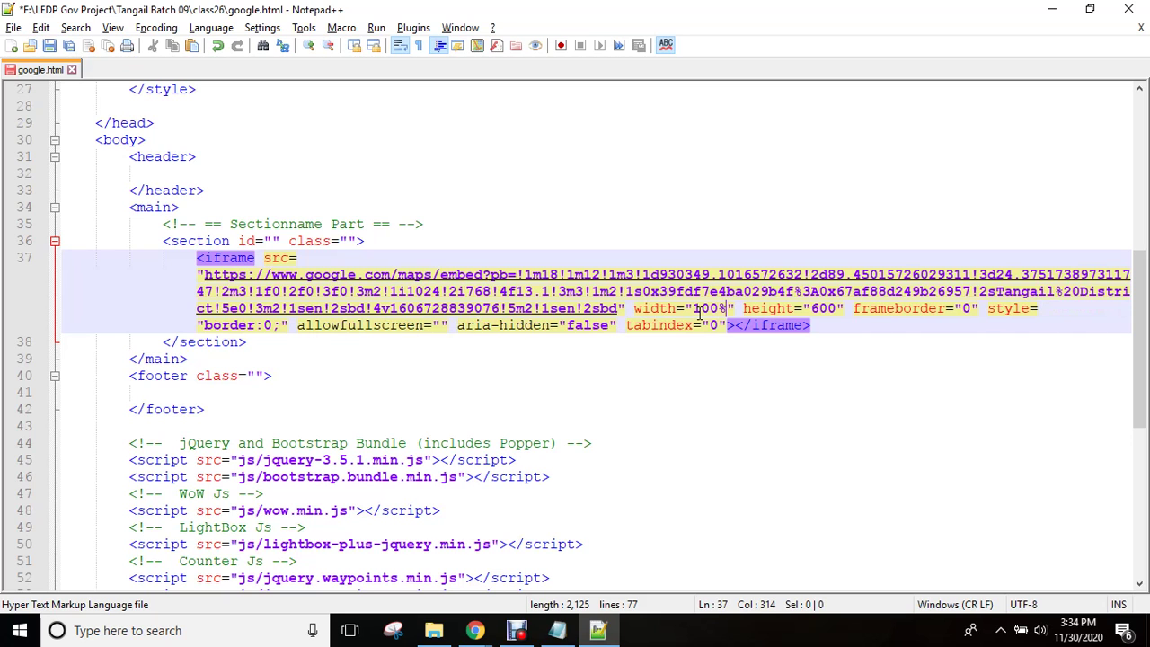
pyautogui.hotkey('ctrl', 's')
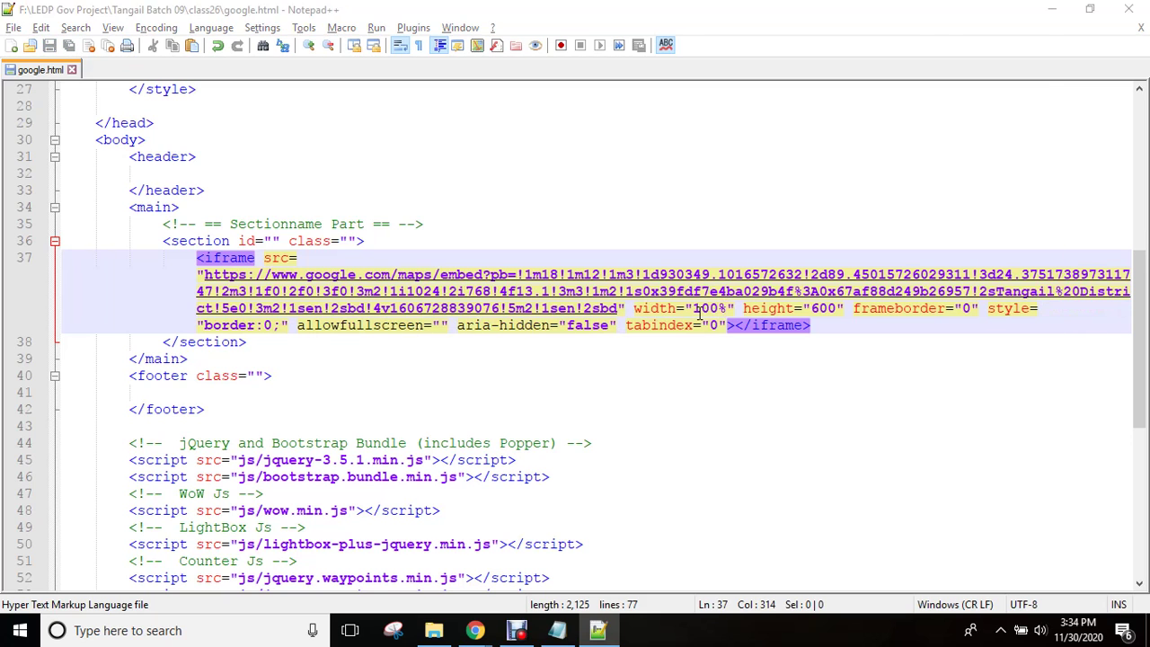
pyautogui.hotkey('alt', 'Tab')
pyautogui.click(73, 45)
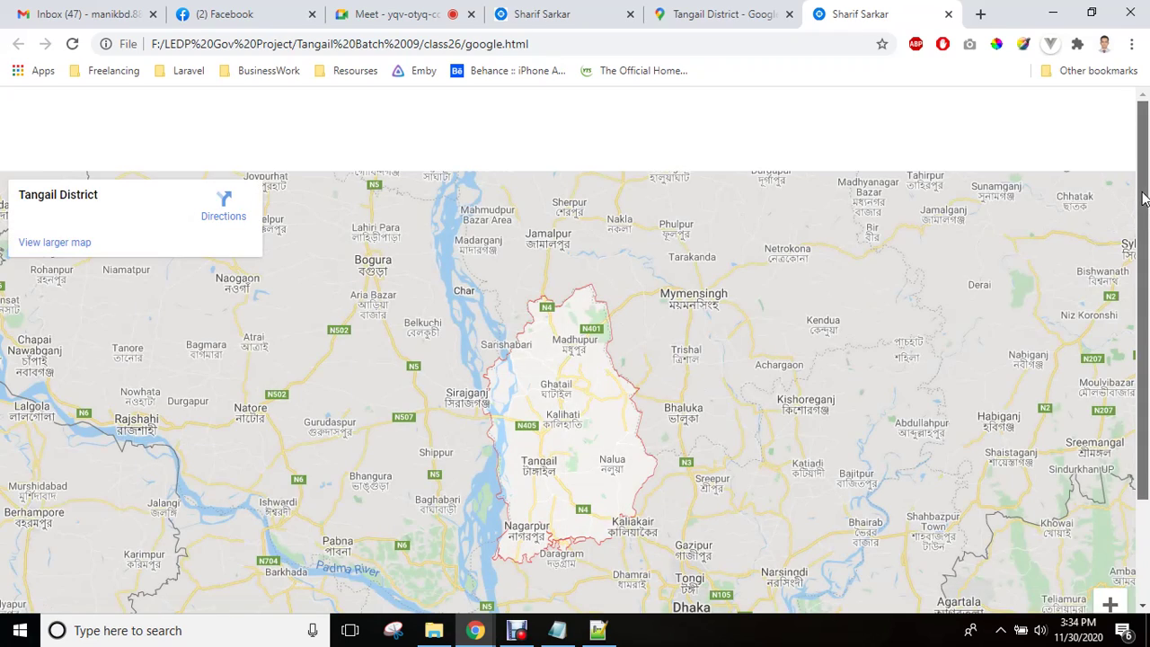
pyautogui.scroll(-2, 1147, 282)
pyautogui.moveTo(1147, 283); pyautogui.dragTo(1140, 144)
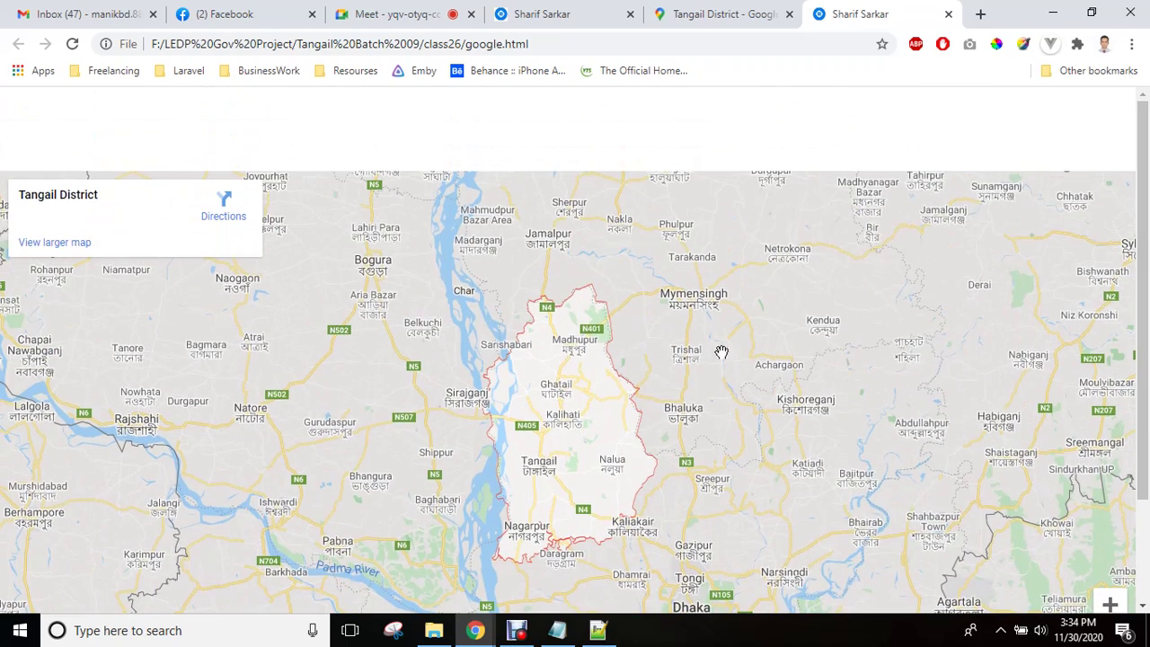
# - In Notepad++, give the map's section the class py-0, save google.html and reload the page in Chrome
pyautogui.click(597, 629)
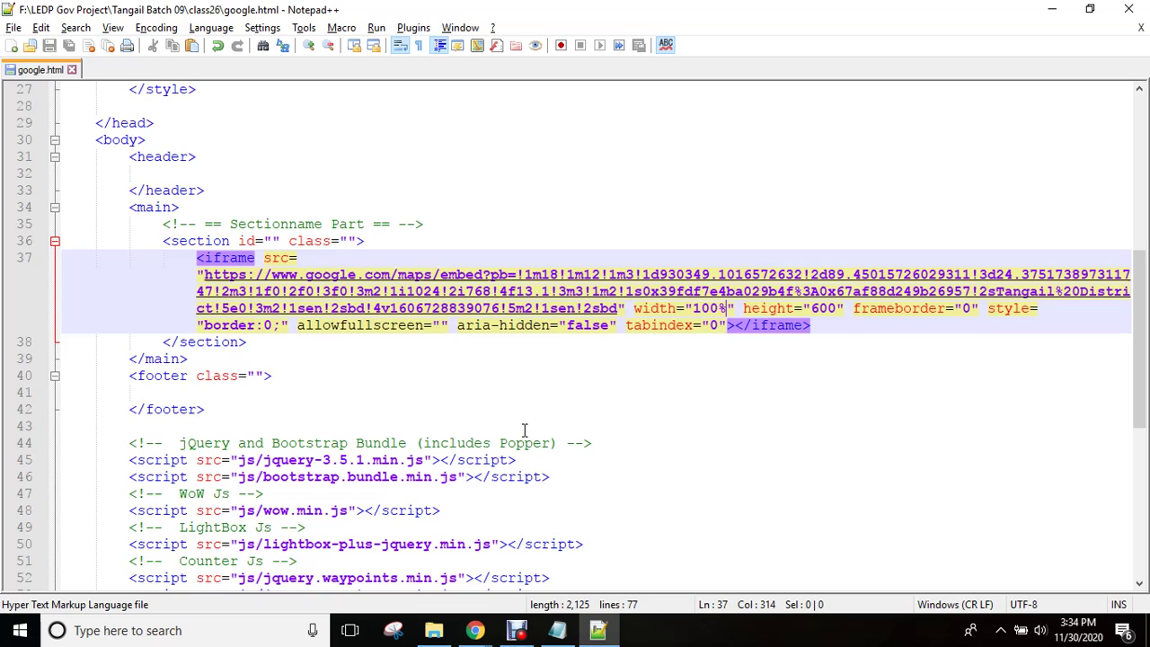
pyautogui.click(350, 241)
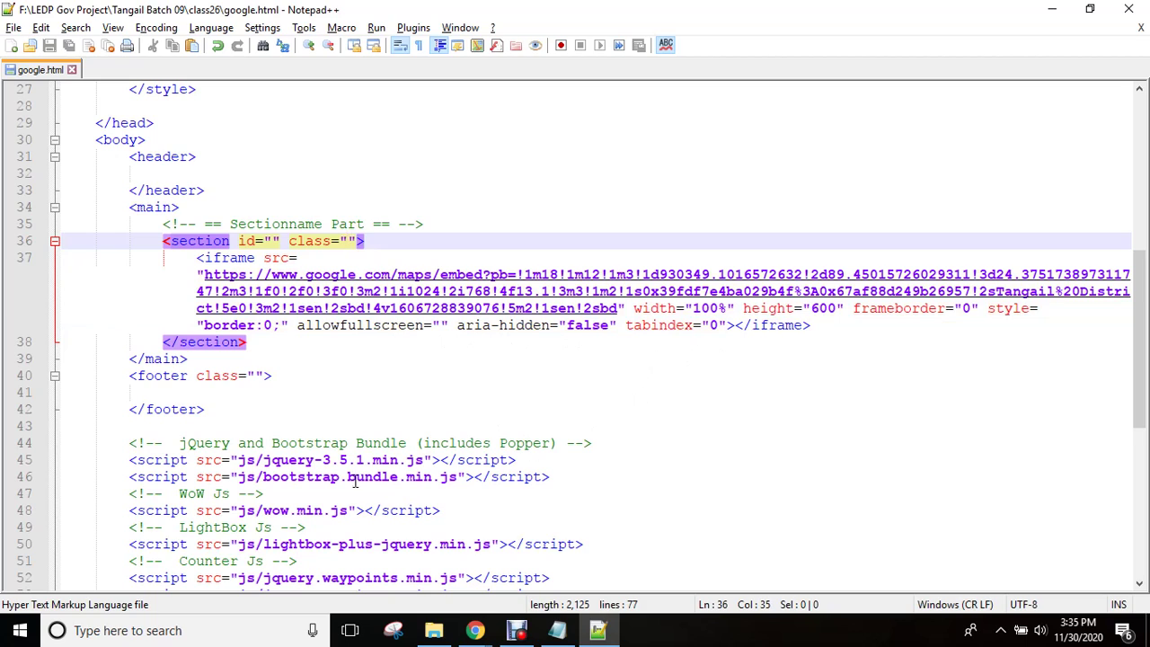
pyautogui.moveTo(341, 477); pyautogui.dragTo(331, 479)
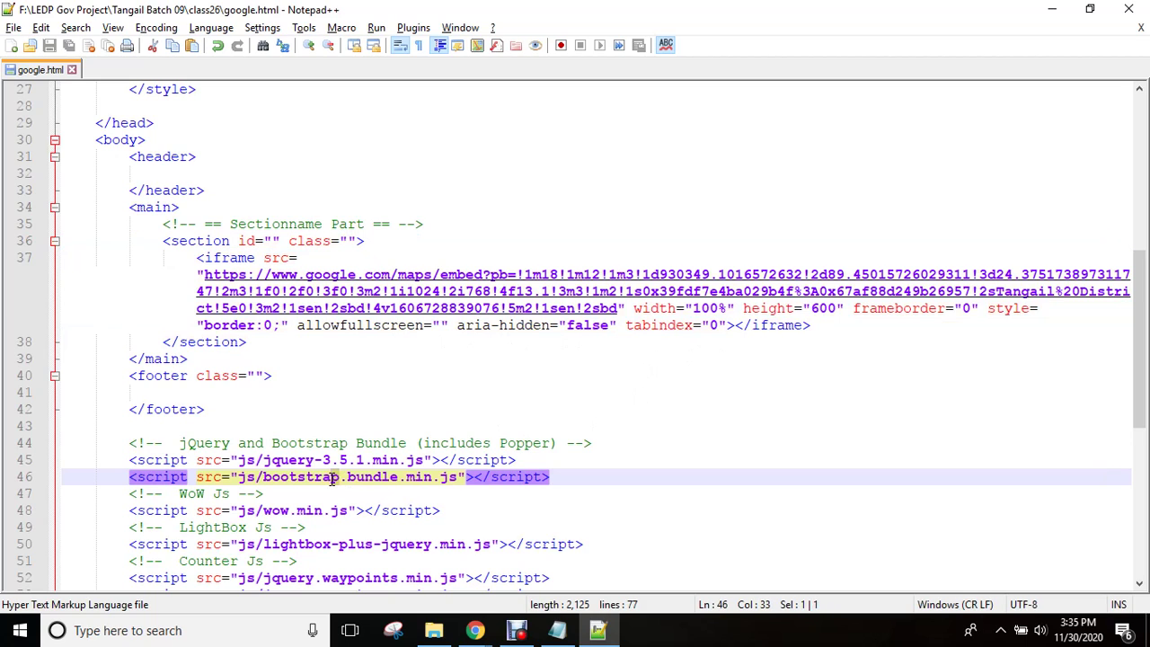
pyautogui.click(350, 243)
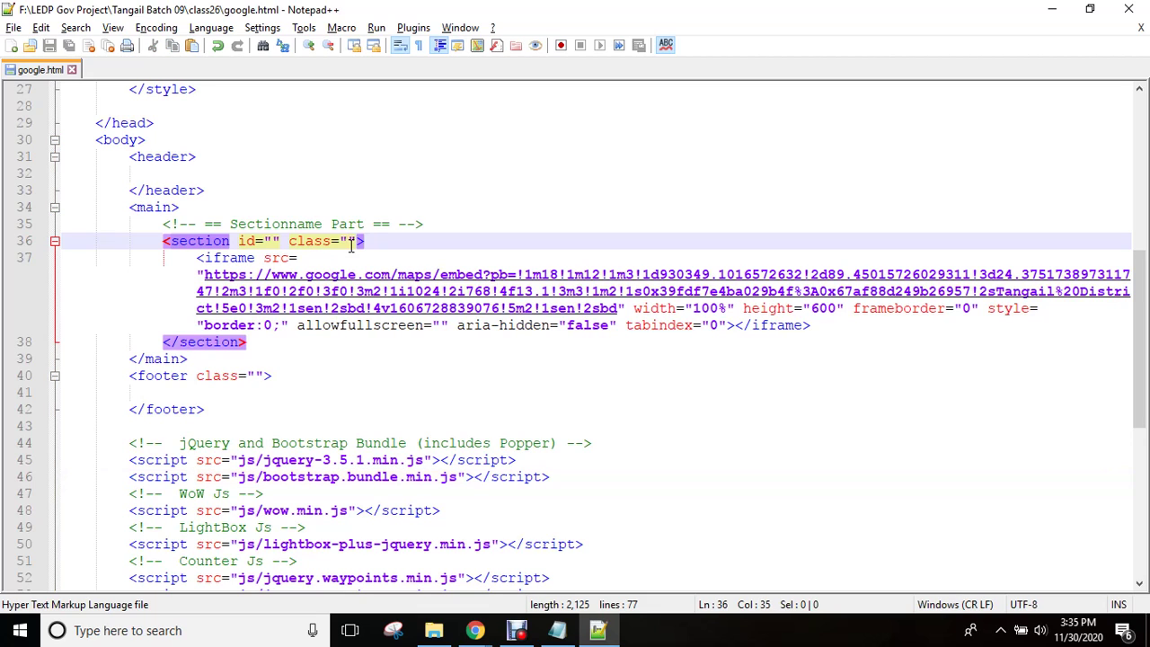
pyautogui.write('p')
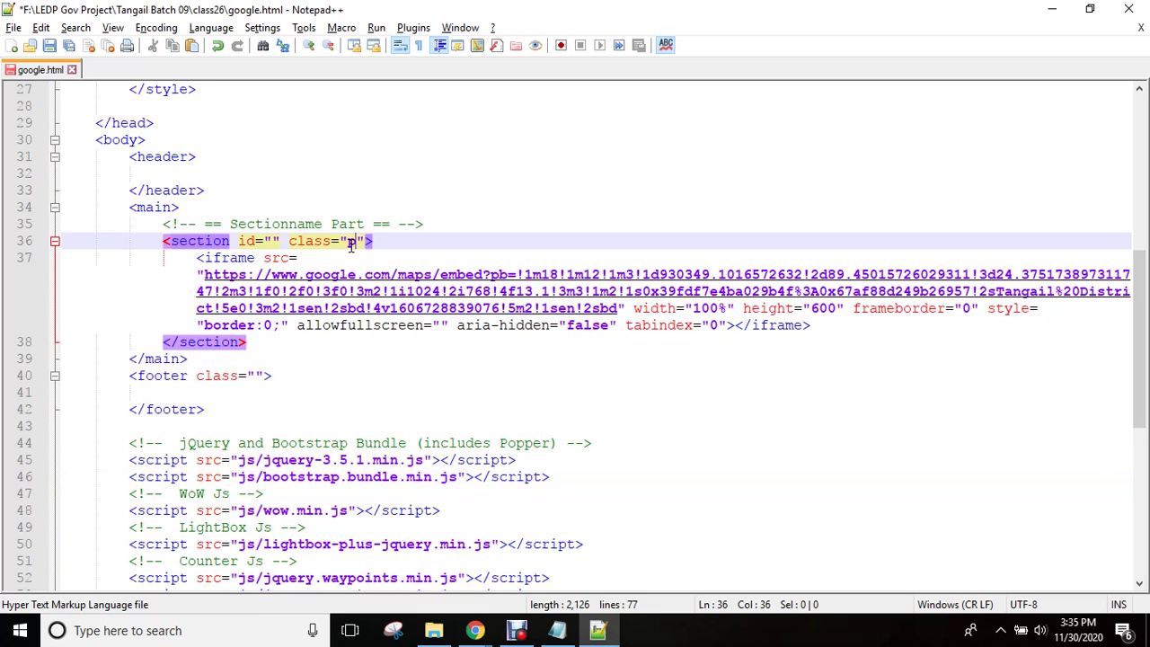
pyautogui.write('y-0')
pyautogui.hotkey('ctrl', 's')
pyautogui.hotkey('alt', 'Tab')
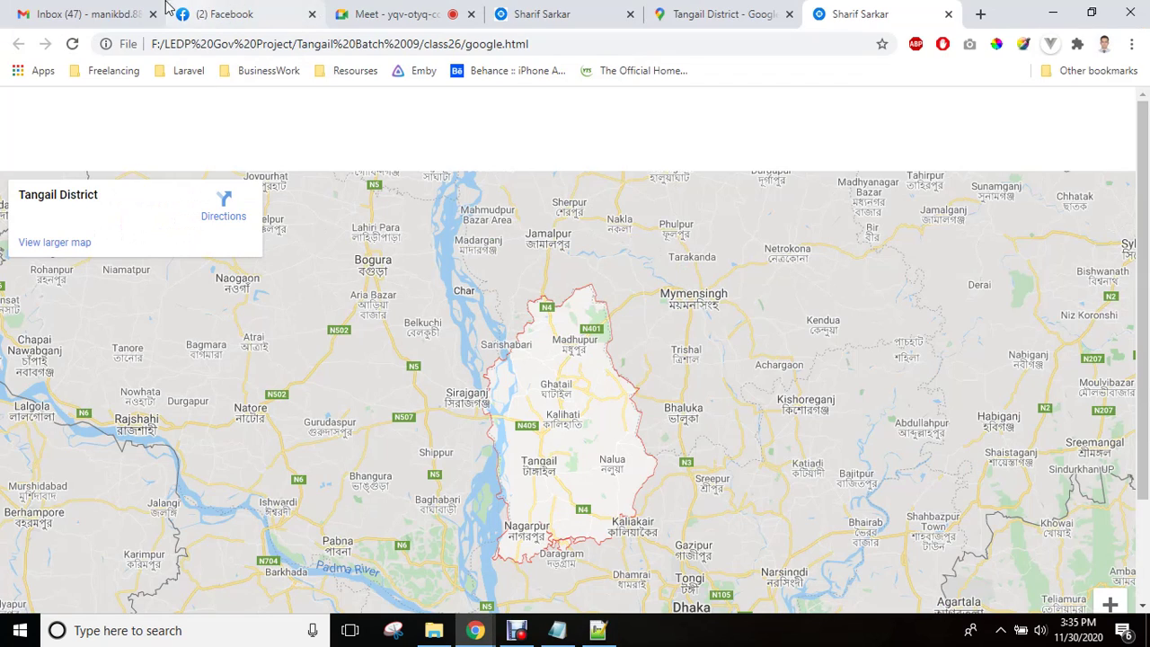
pyautogui.click(76, 45)
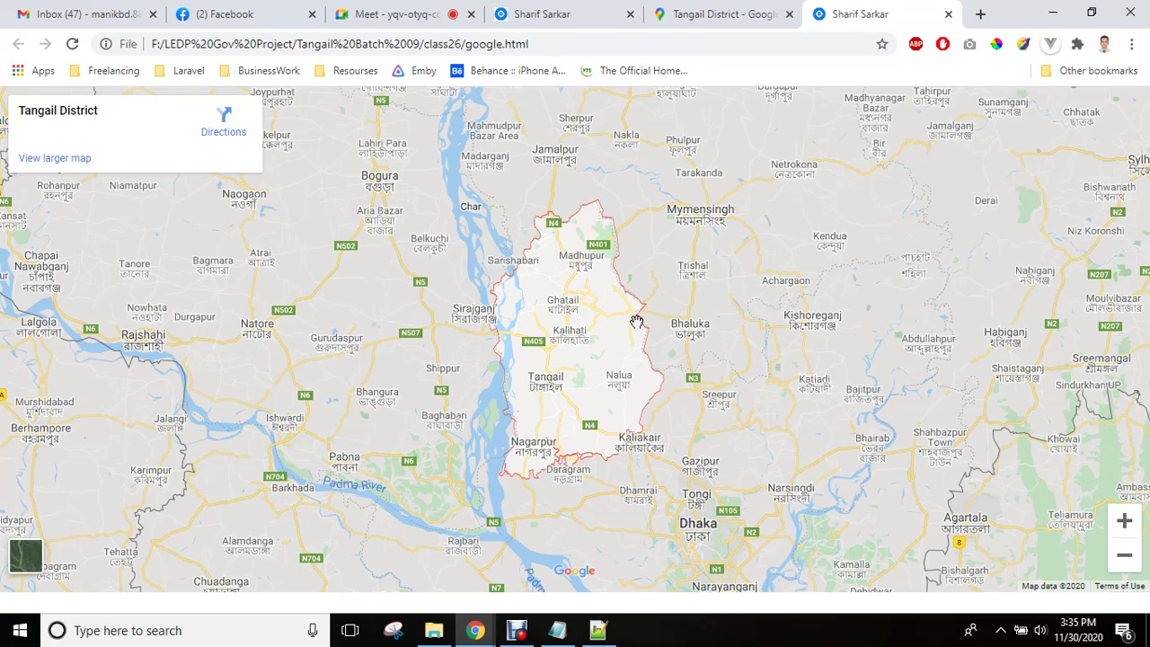
# - In Notepad++, set the map iframe's height to 550, save google.html and reload the page in Chrome
pyautogui.click(599, 631)
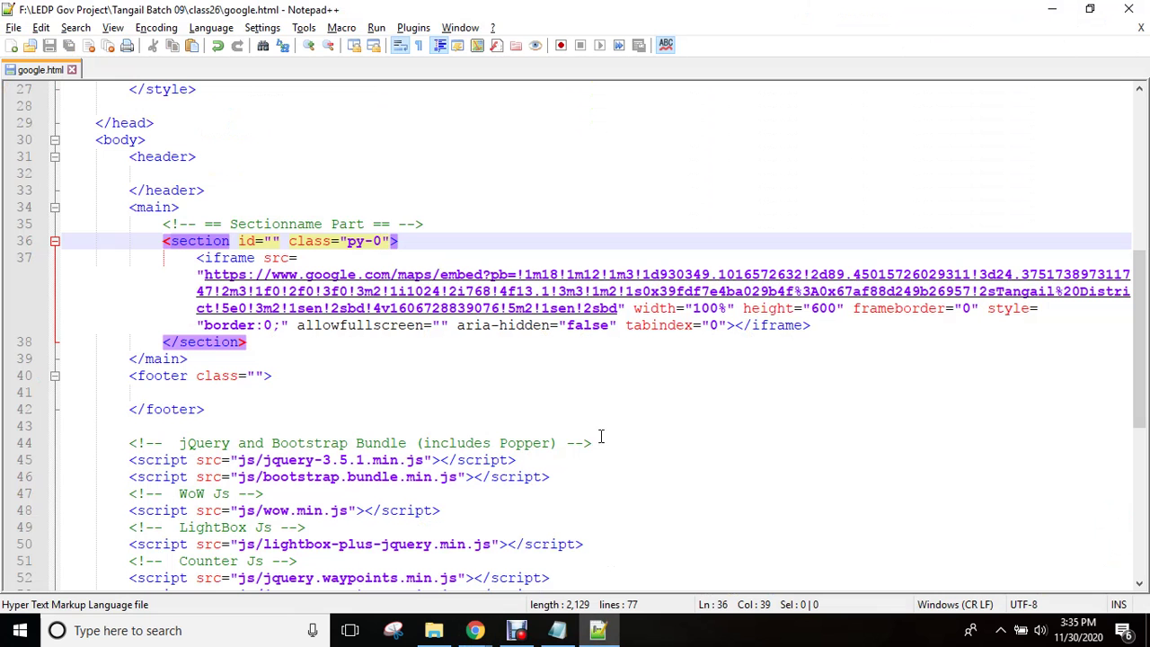
pyautogui.moveTo(811, 309); pyautogui.dragTo(824, 308)
pyautogui.write('55')
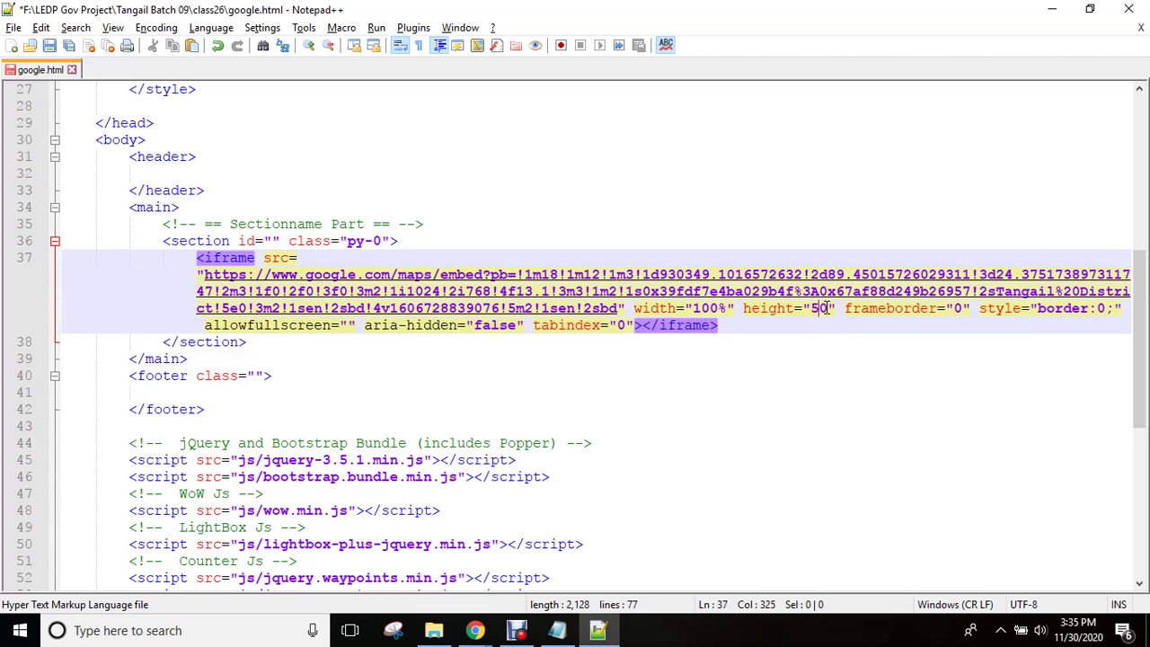
pyautogui.hotkey('ctrl', 's')
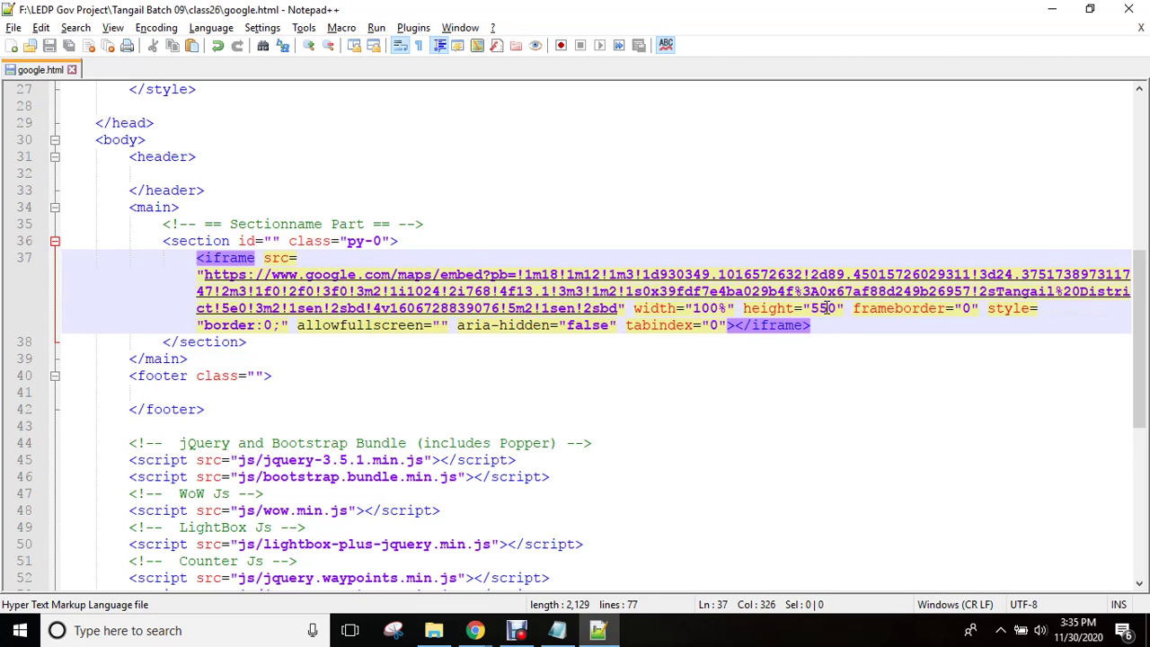
pyautogui.hotkey('alt', 'Tab')
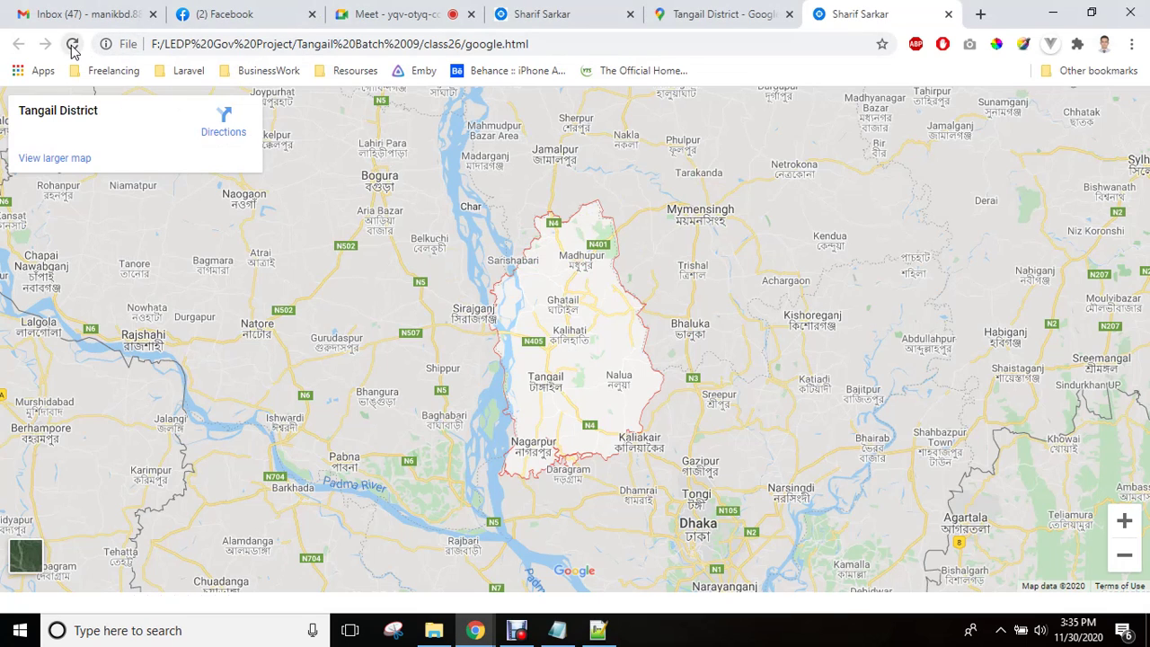
pyautogui.click(73, 47)
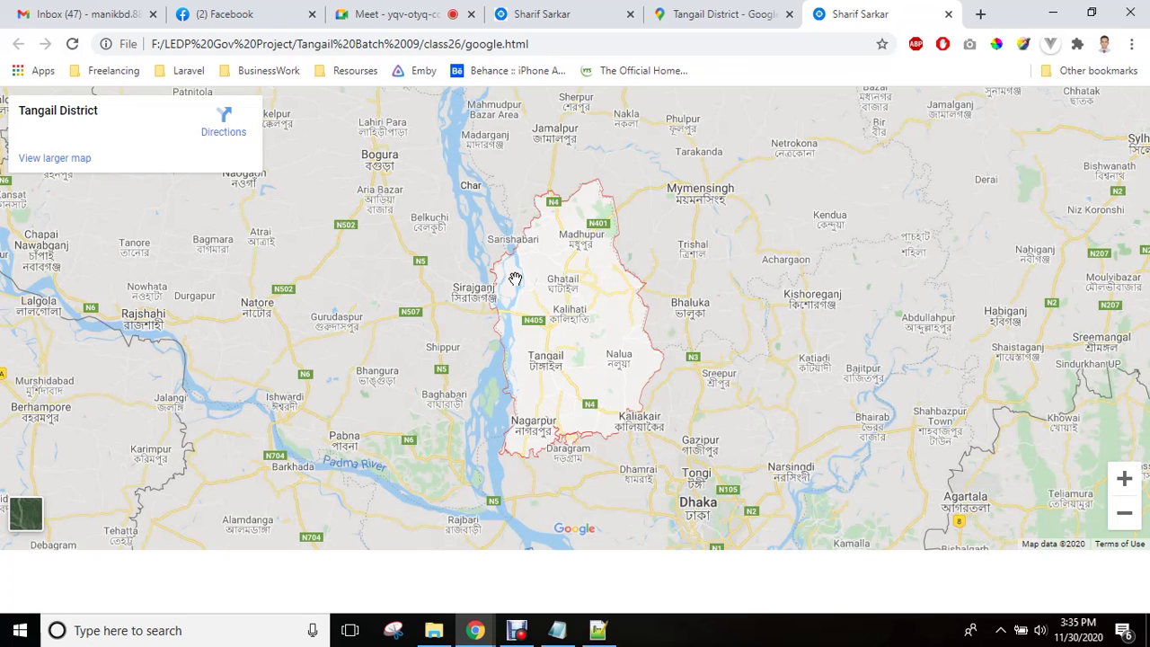
# - Return to the lightbox.html page, view the coffee-pouring image enlarged in the lightbox and close it
pyautogui.click(567, 16)
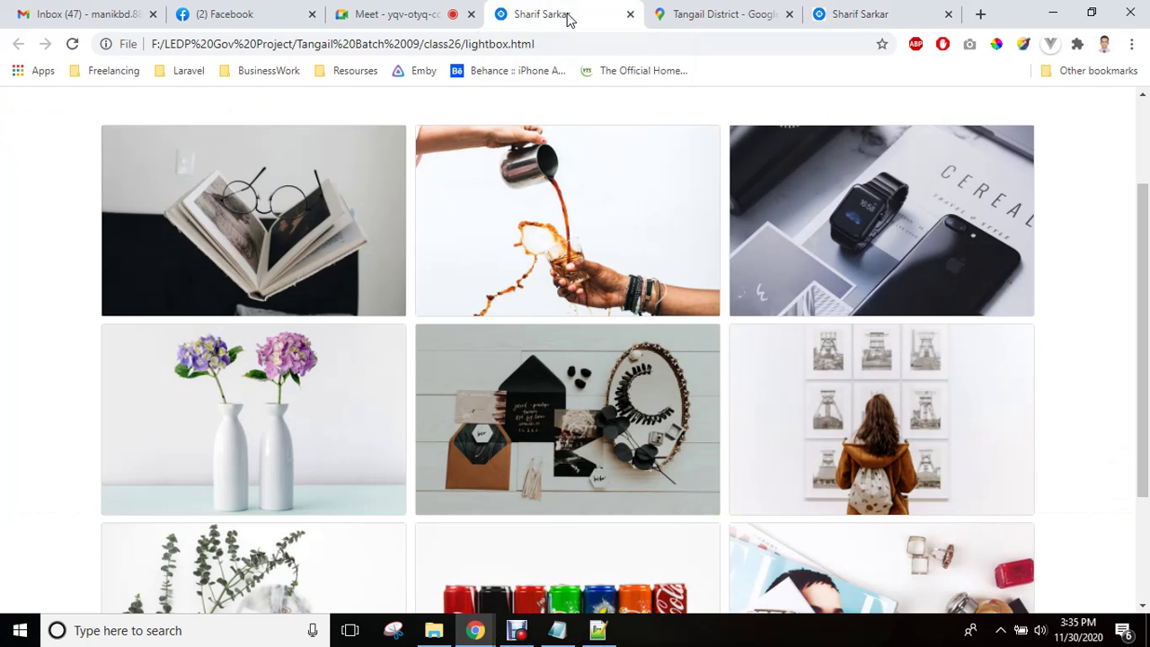
pyautogui.click(557, 278)
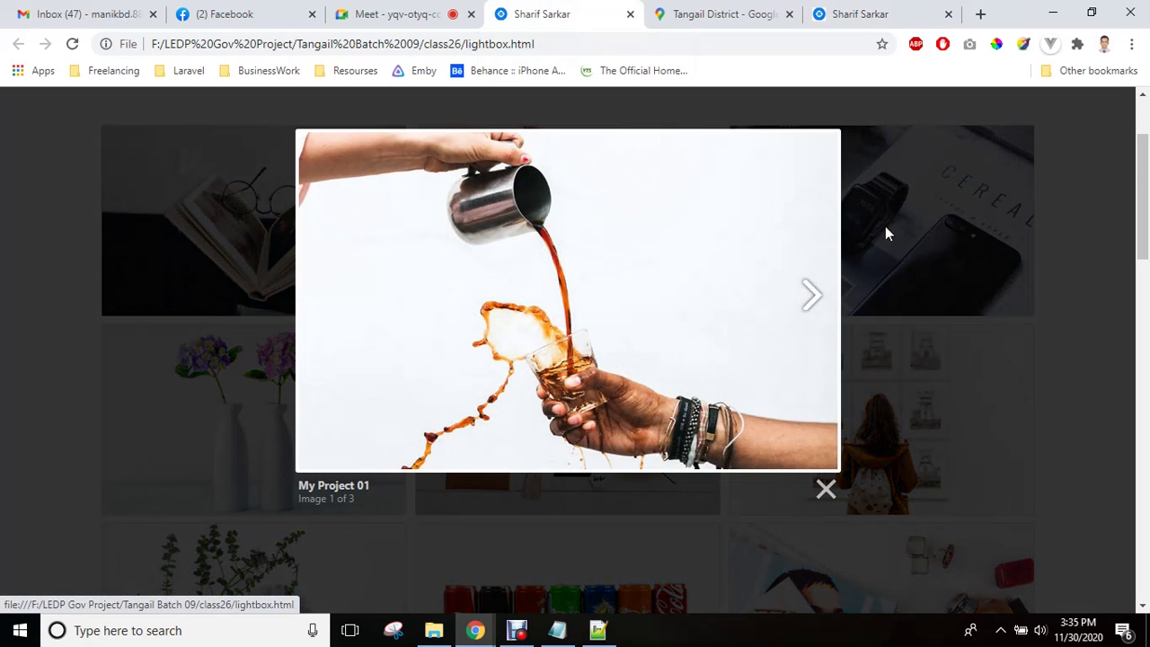
pyautogui.click(825, 488)
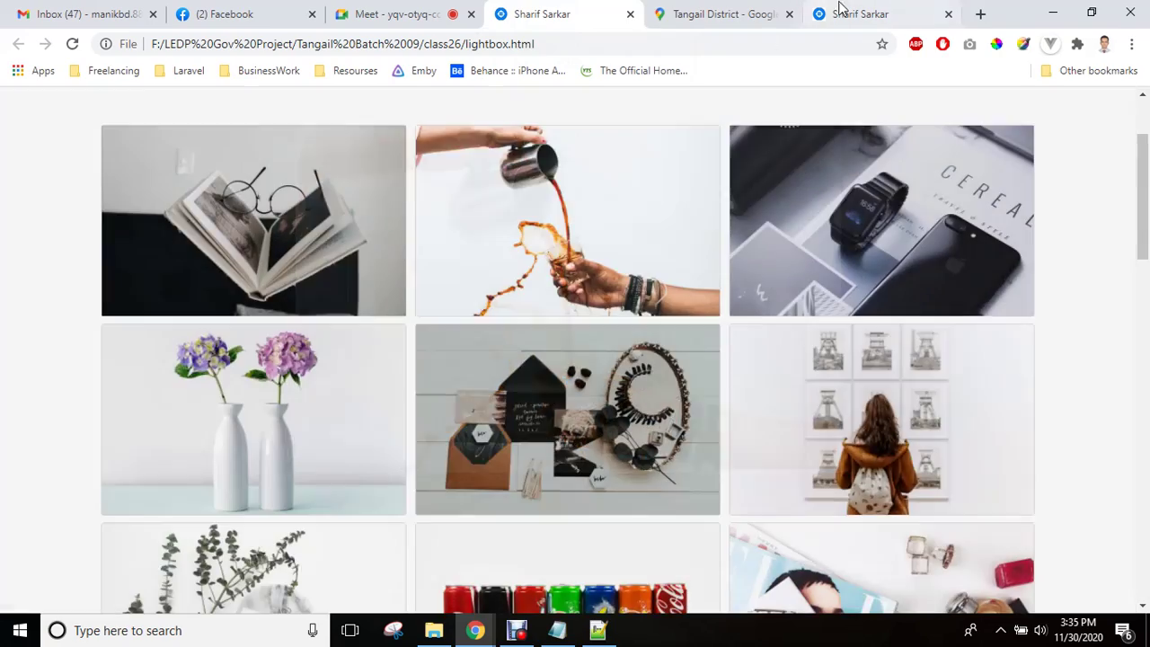
# - Close the google.html page and the Tangail District Google Maps page, leaving lightbox.html open
pyautogui.click(843, 13)
pyautogui.click(718, 11)
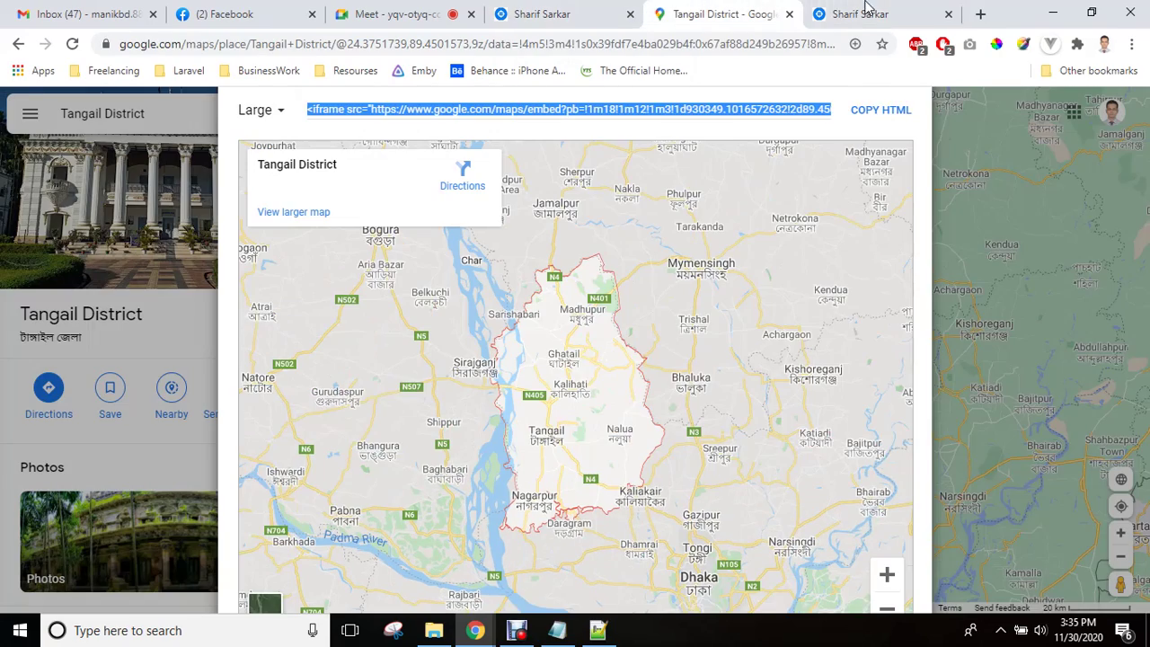
pyautogui.click(950, 15)
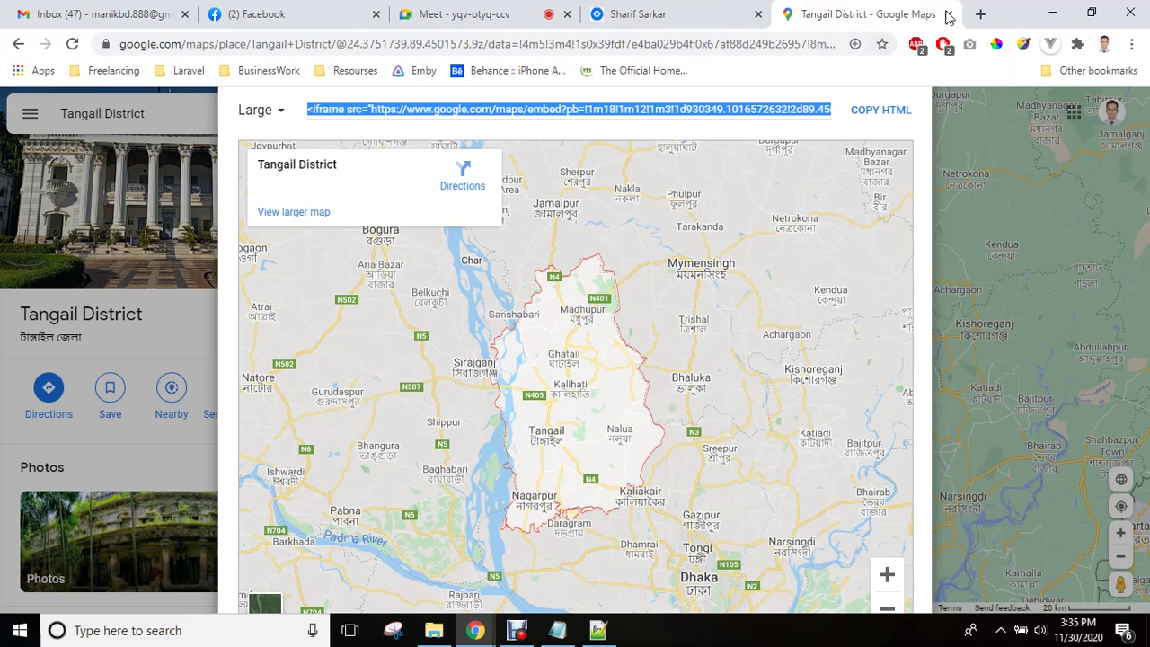
pyautogui.click(949, 15)
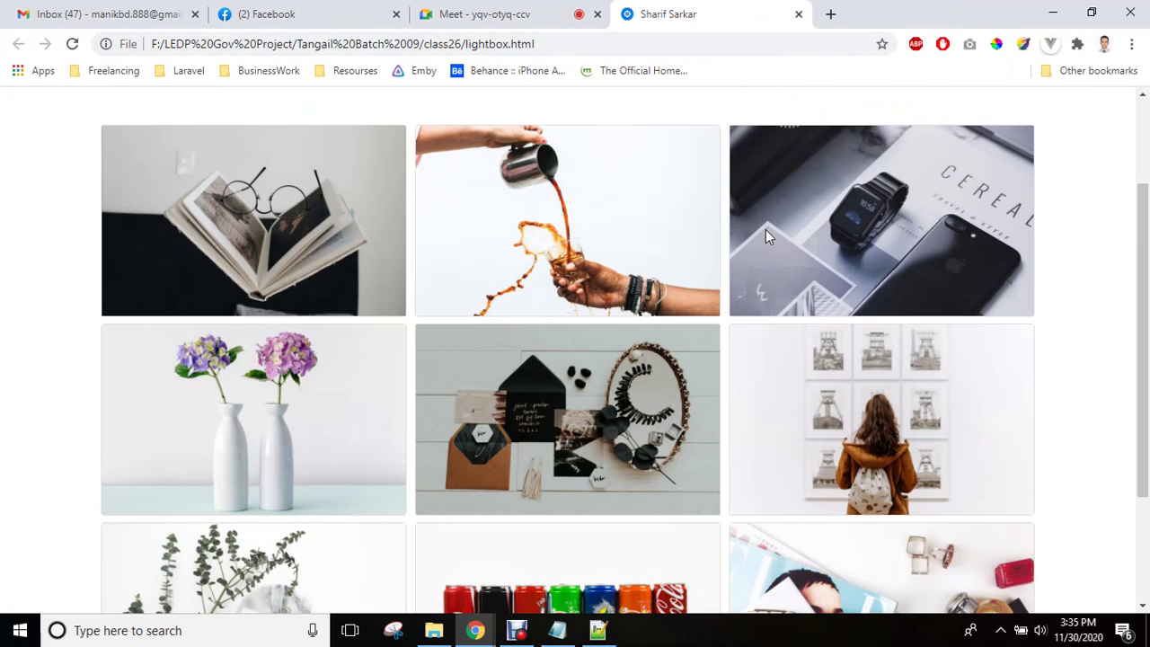
# - View the coffee-pouring, flower-vase and black-envelope images enlarged in the lightbox, closing each one after viewing
pyautogui.click(543, 292)
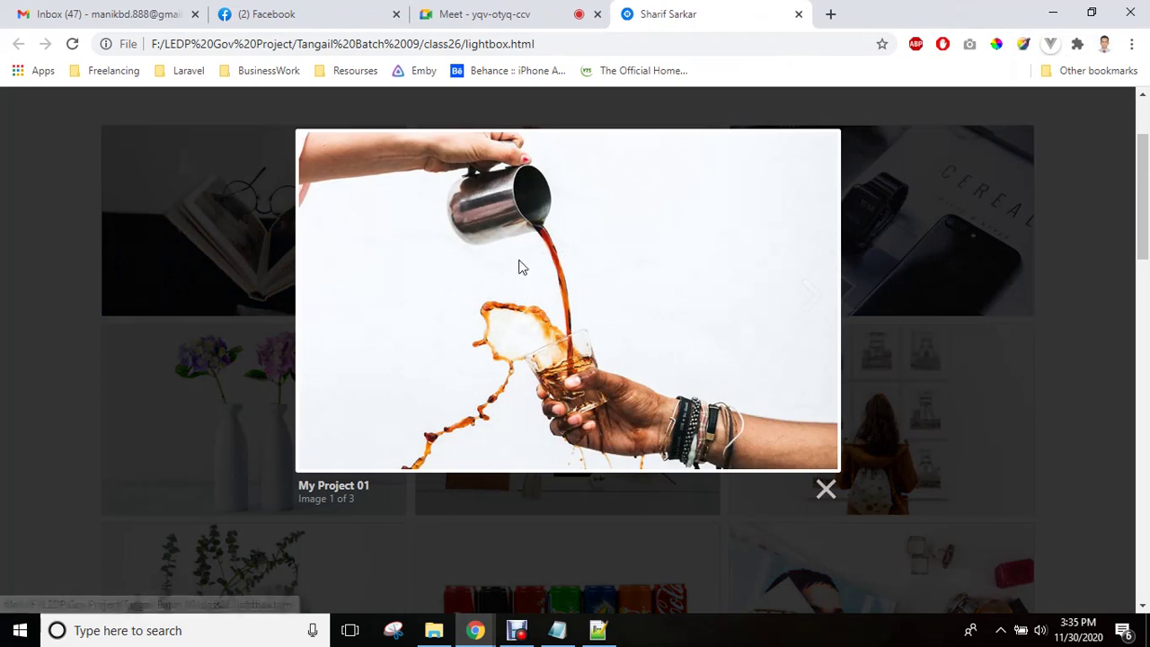
pyautogui.click(825, 489)
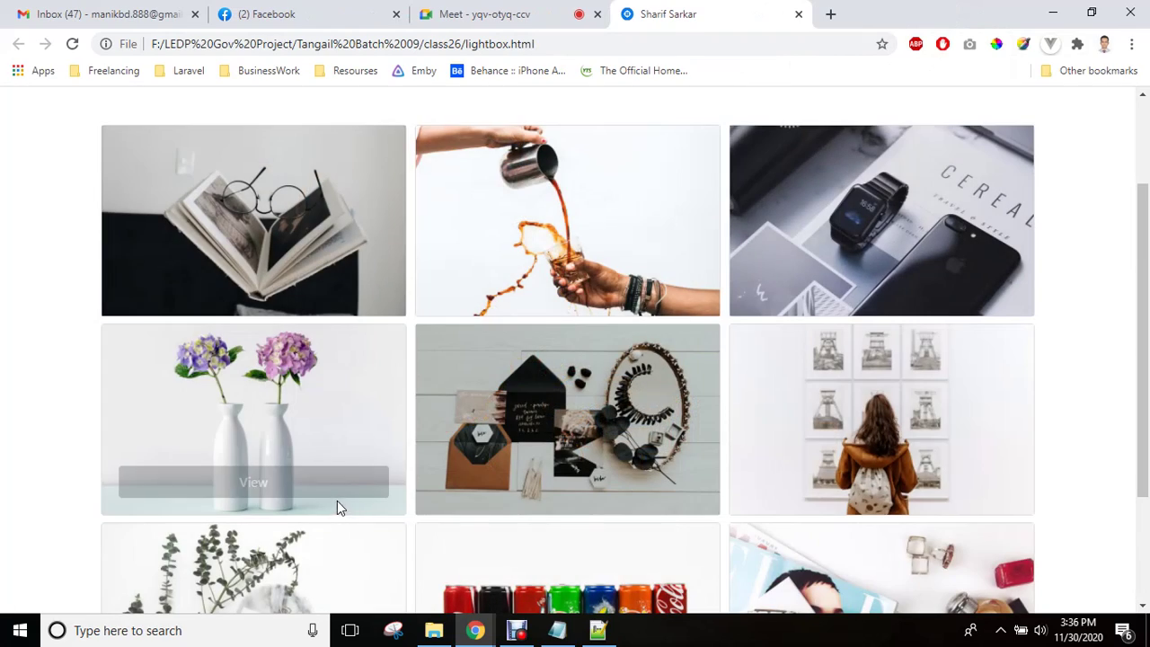
pyautogui.click(337, 485)
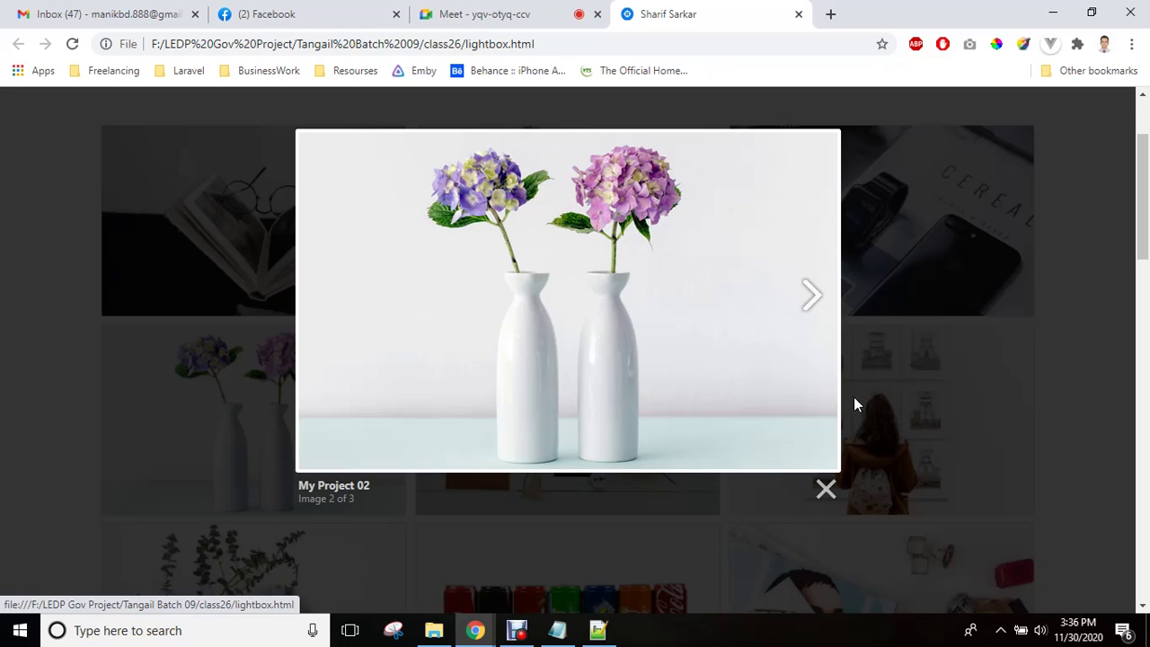
pyautogui.click(826, 488)
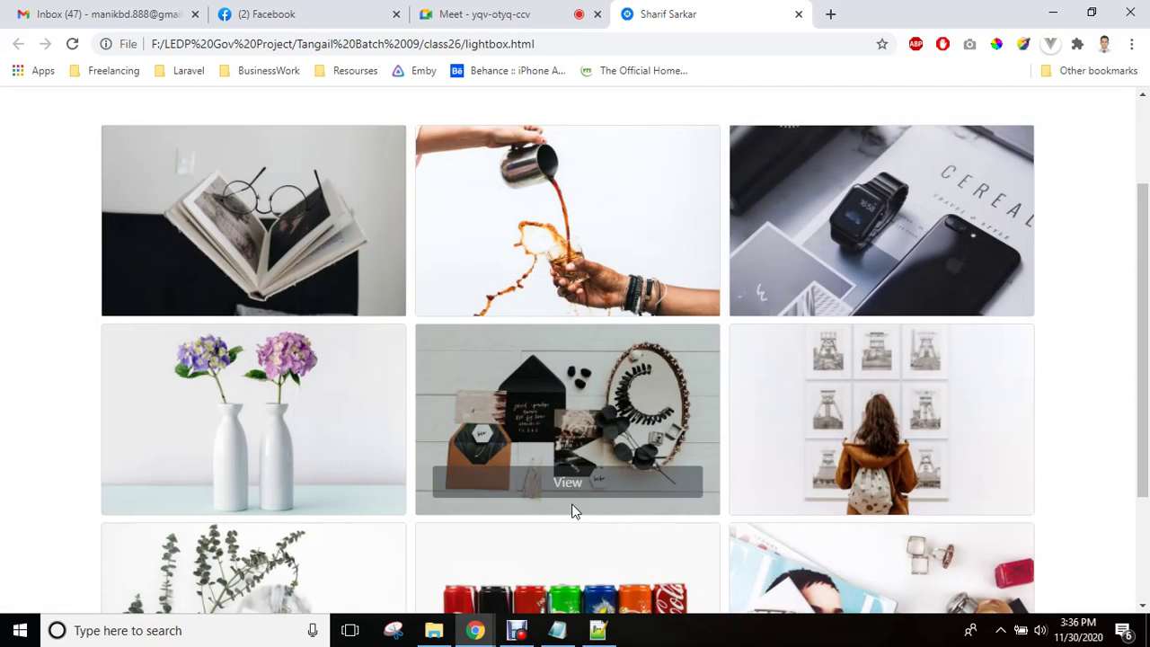
pyautogui.click(584, 490)
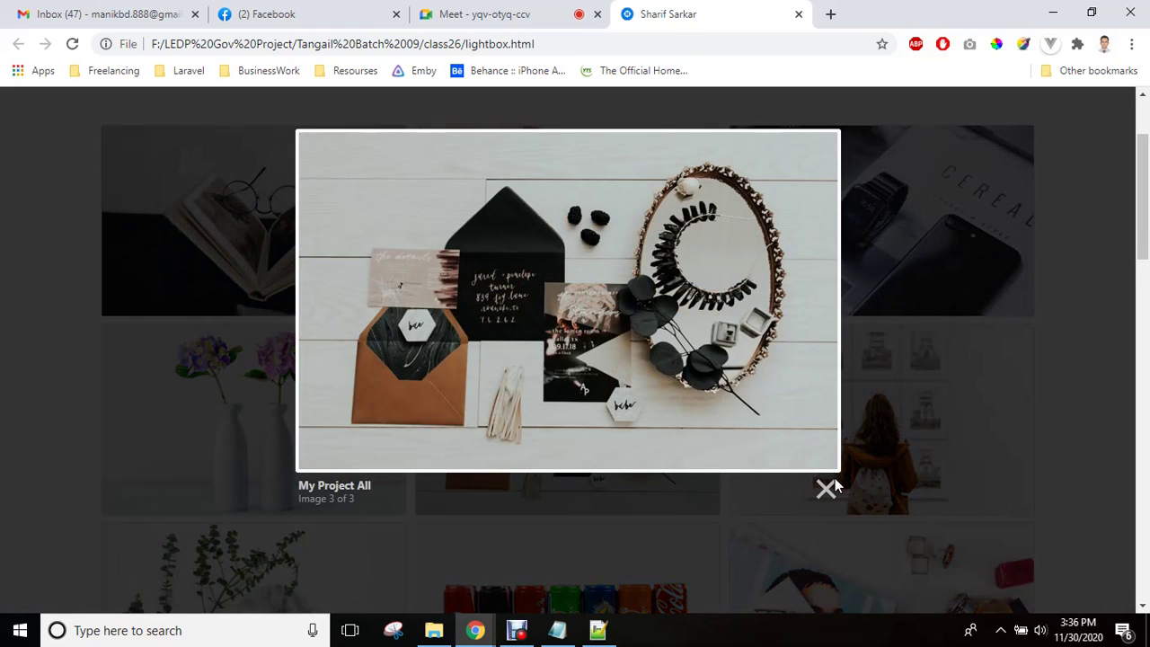
pyautogui.click(827, 490)
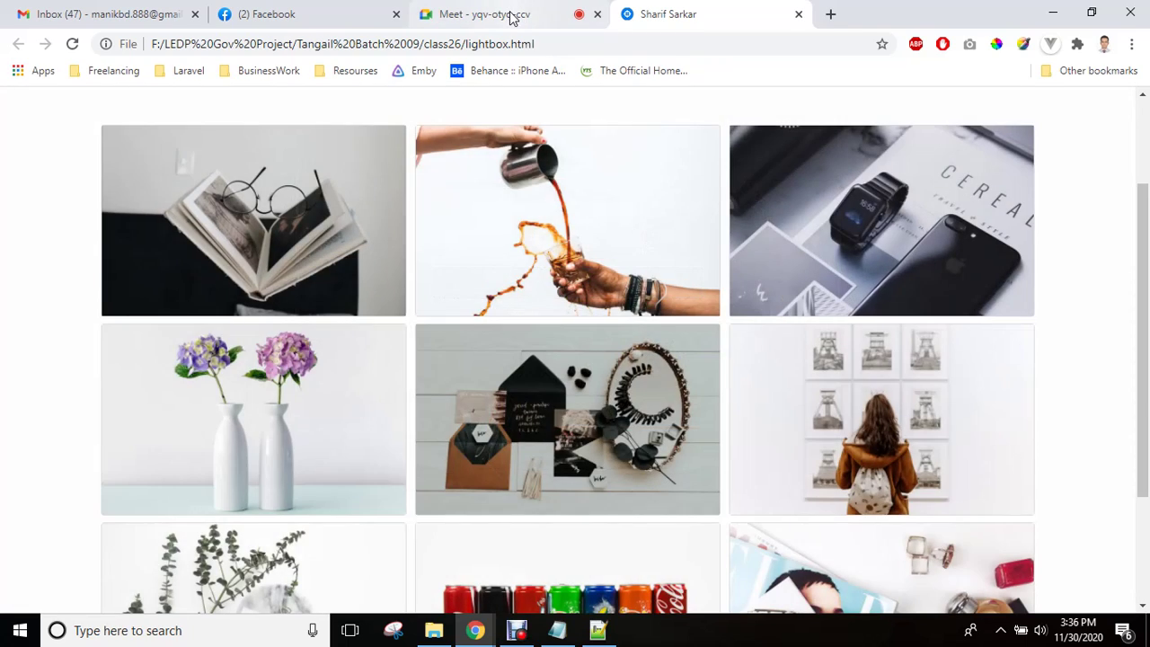
# - Switch to the Google Meet call, stop presenting, and pin the student's shared presentation to the main screen
pyautogui.click(511, 18)
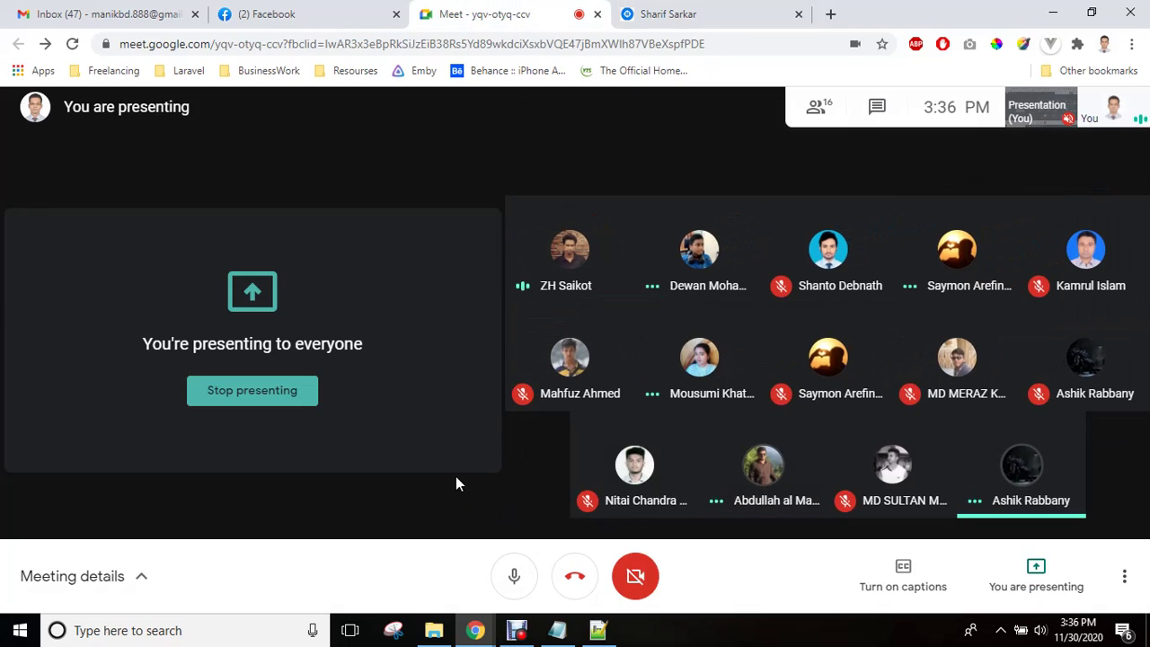
pyautogui.click(285, 395)
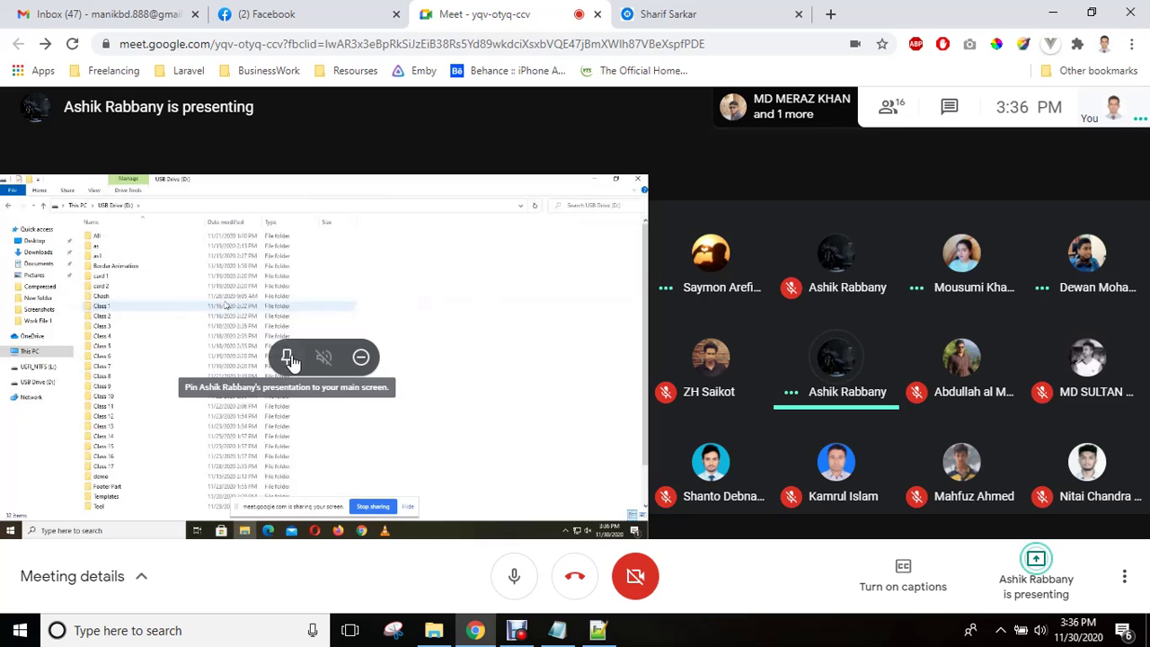
pyautogui.click(290, 354)
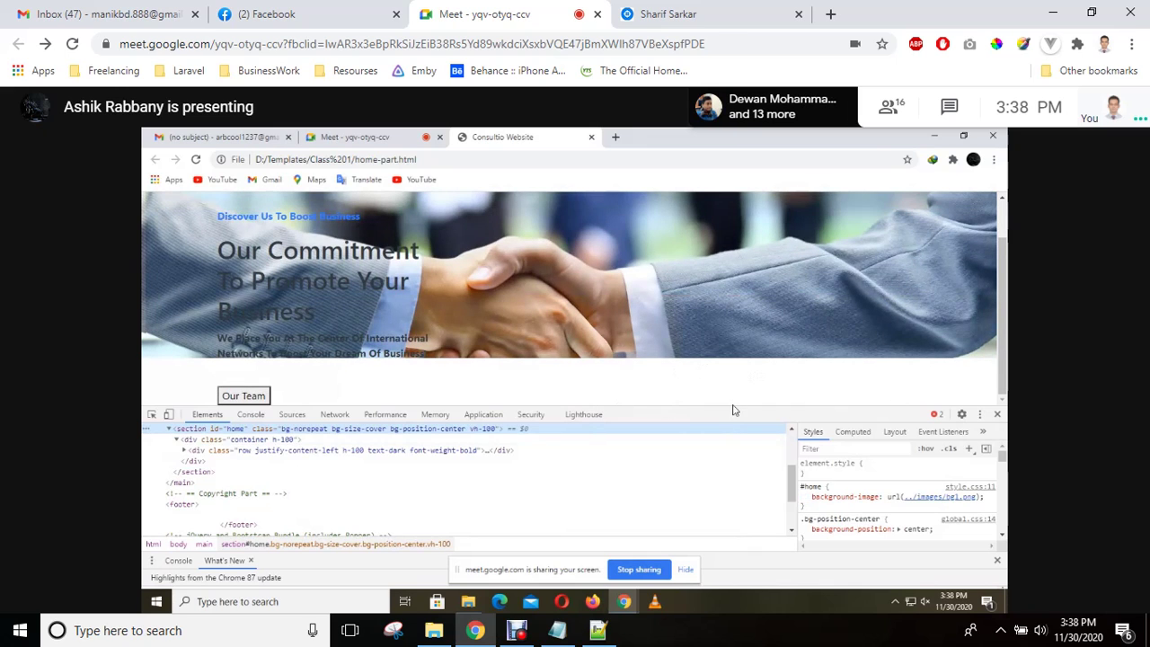
pyautogui.moveTo(732, 405); pyautogui.dragTo(730, 479)
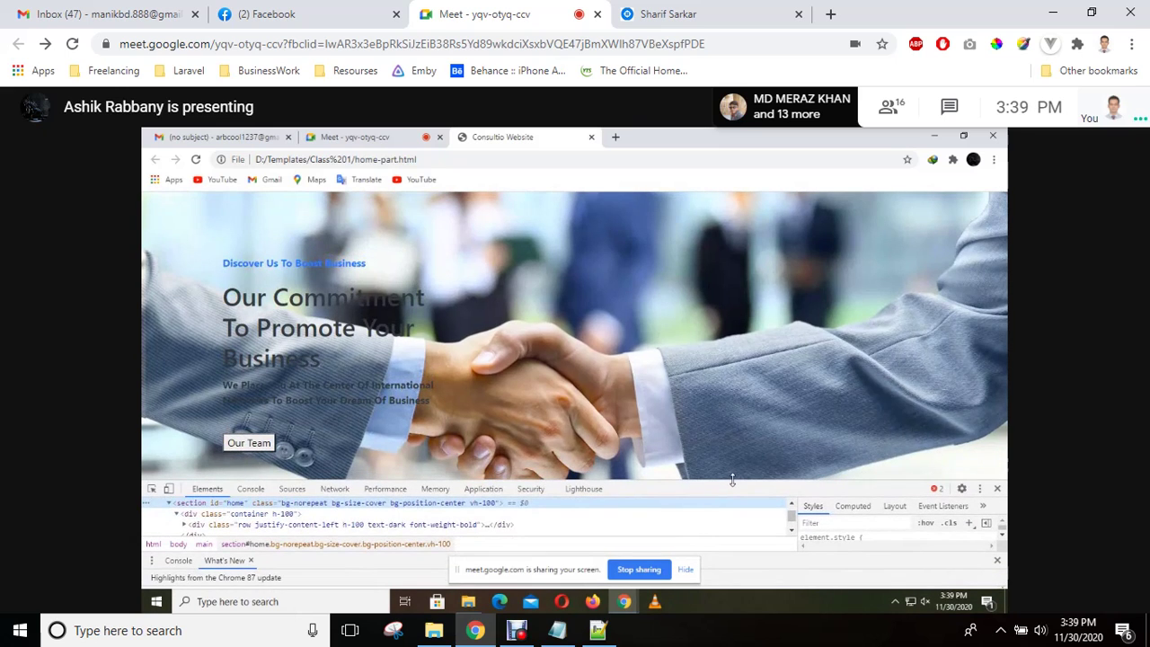
pyautogui.click(996, 489)
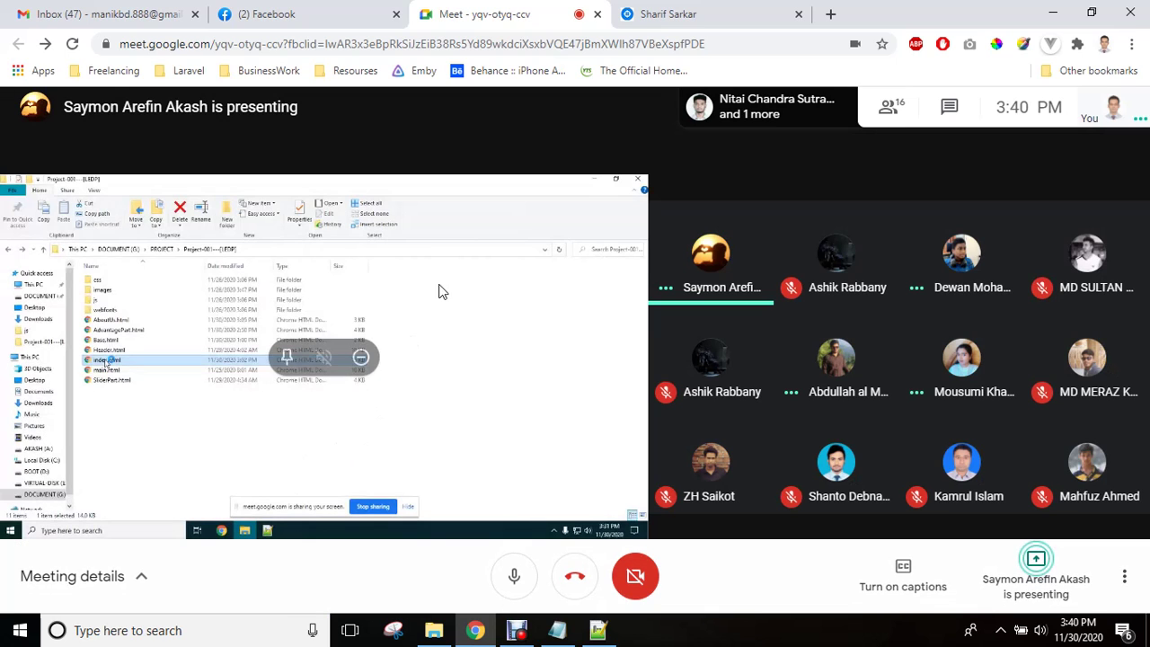
# - Pin each of the next two students' presentations to the main screen in the Meet call
pyautogui.click(291, 355)
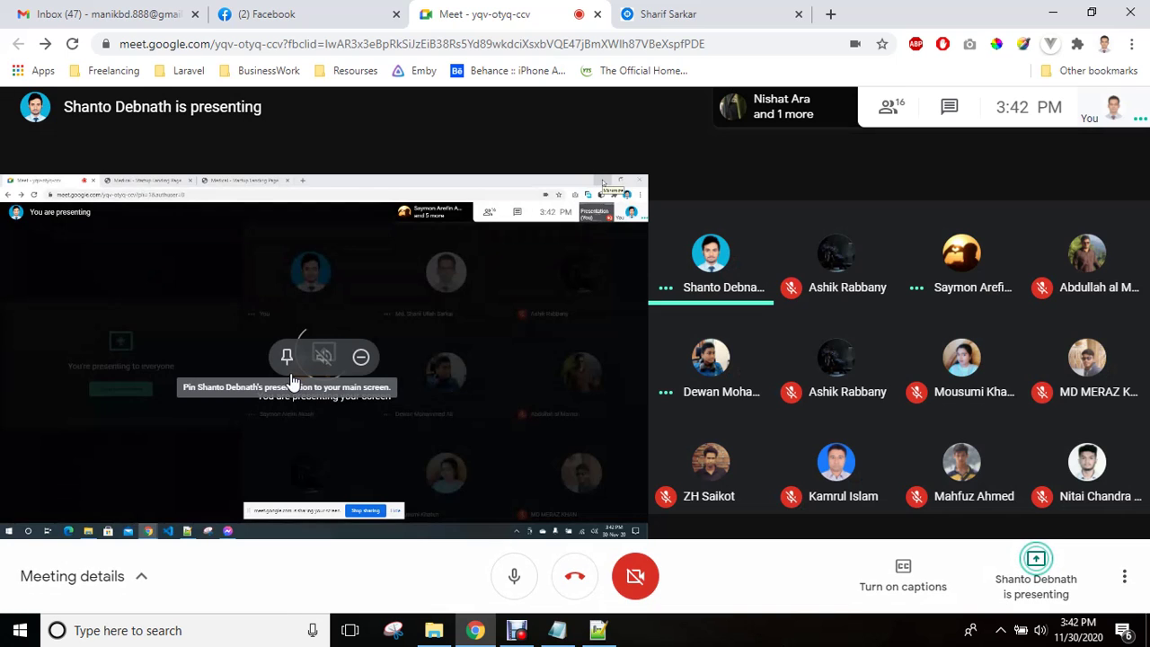
pyautogui.click(286, 356)
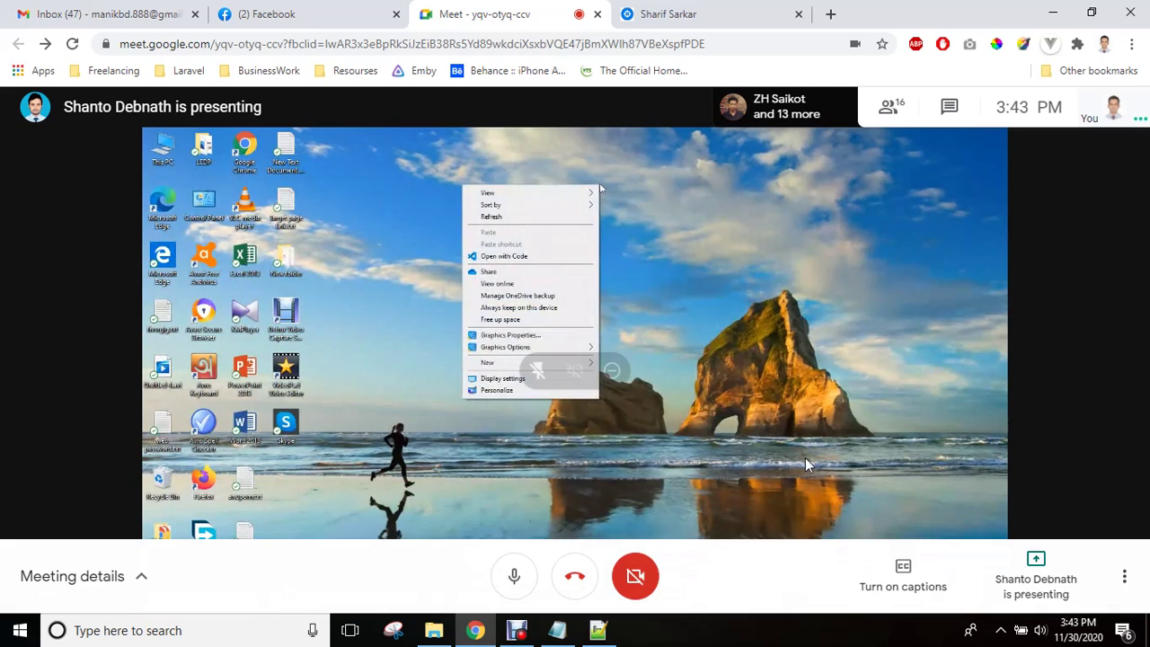
# - Minimize the open windows to refresh the Windows desktop twice, and return to the Google Meet call in Chrome
pyautogui.click(1055, 12)
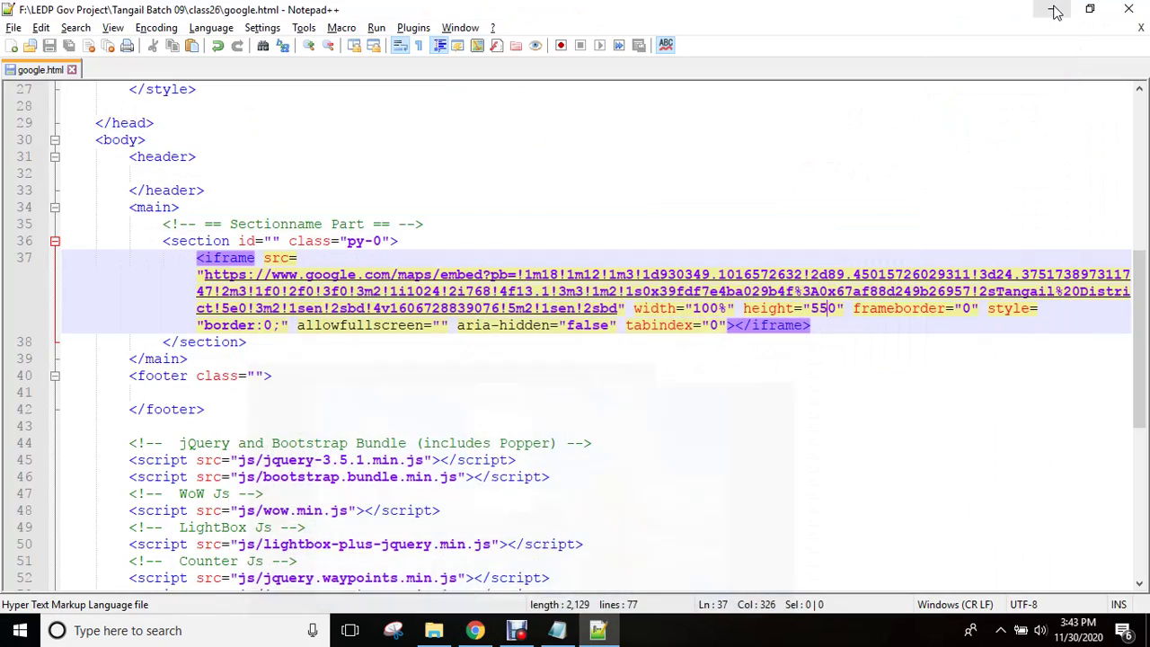
pyautogui.click(1055, 12)
pyautogui.click(1055, 12)
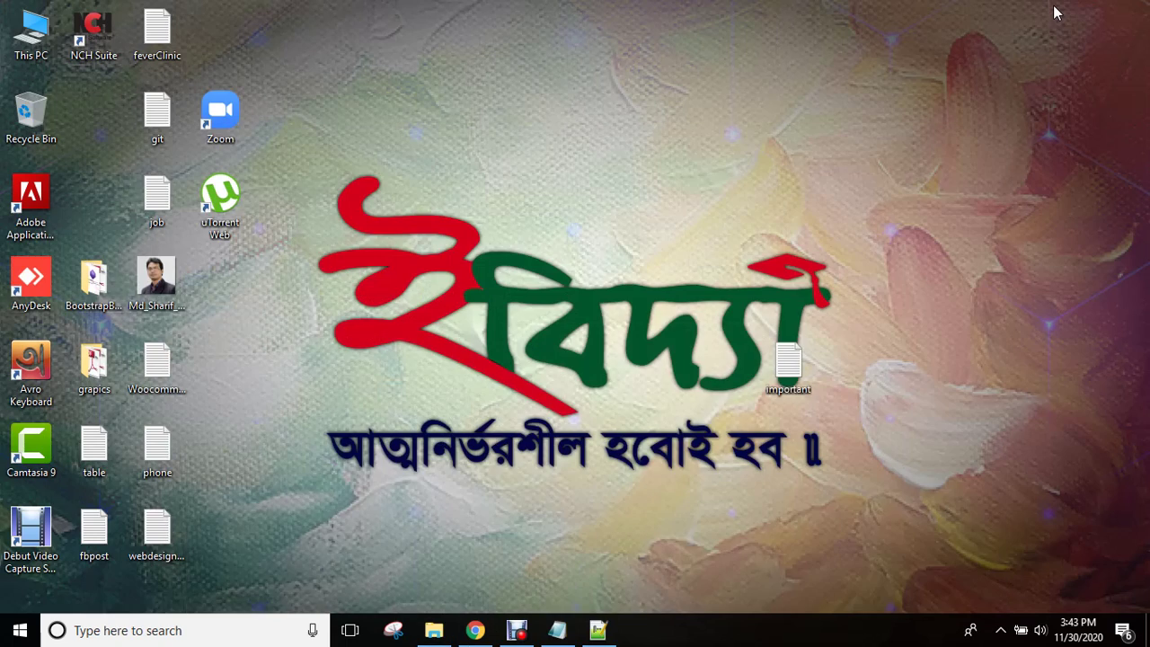
pyautogui.rightClick(670, 133)
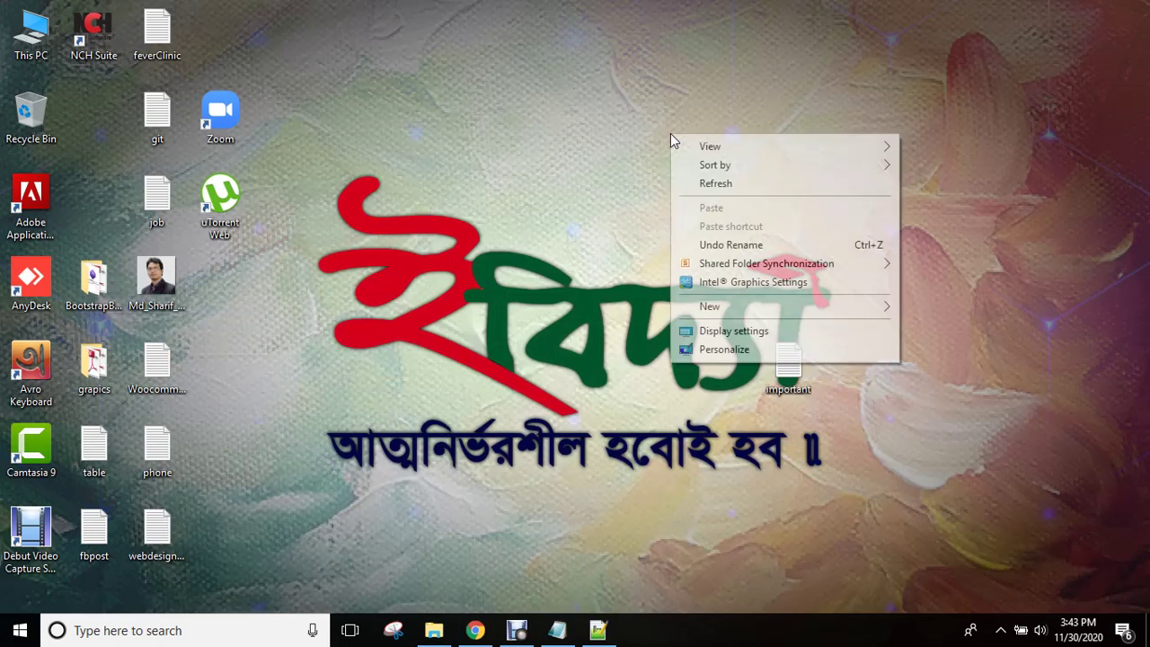
pyautogui.click(716, 186)
pyautogui.rightClick(526, 129)
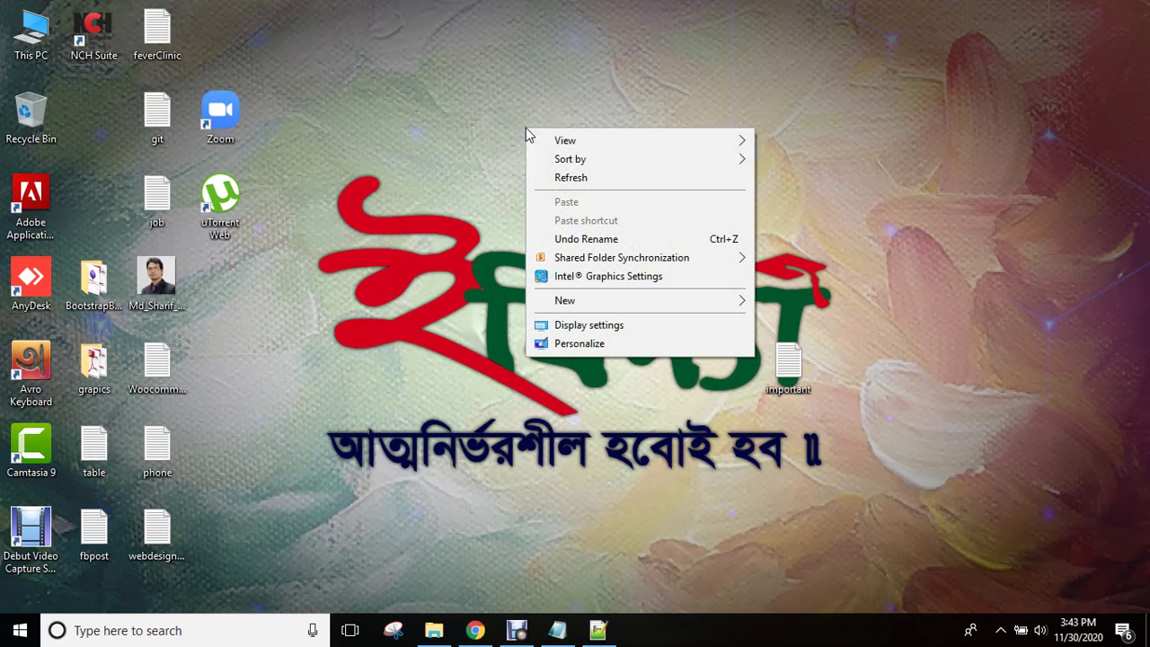
pyautogui.click(597, 179)
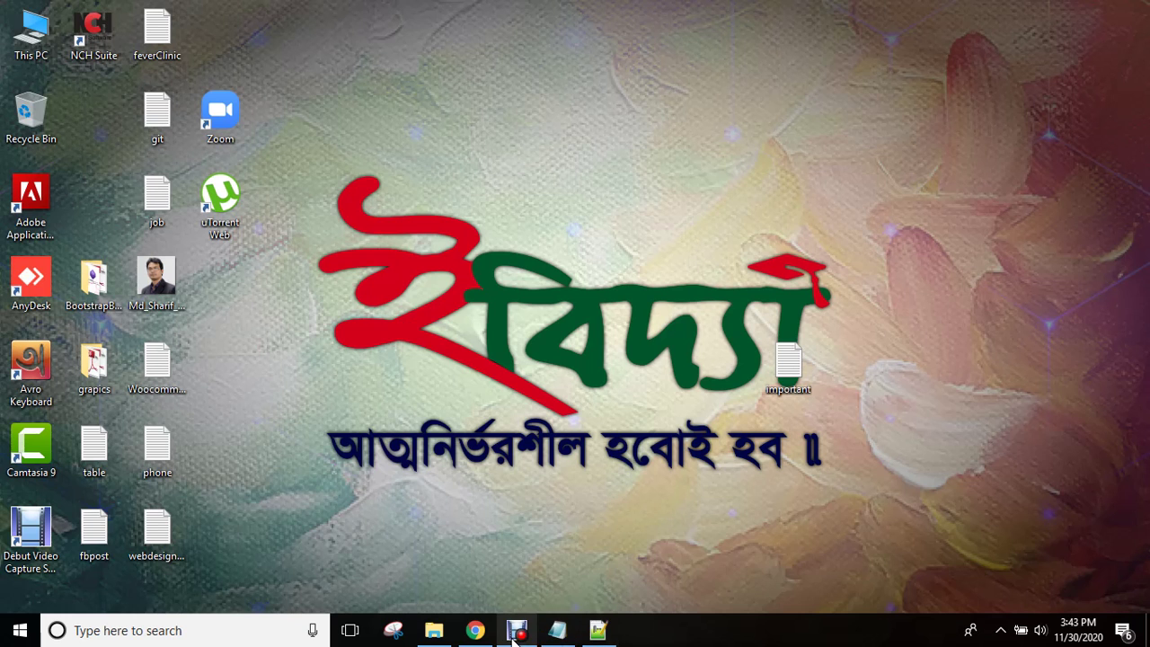
pyautogui.moveTo(510, 636)
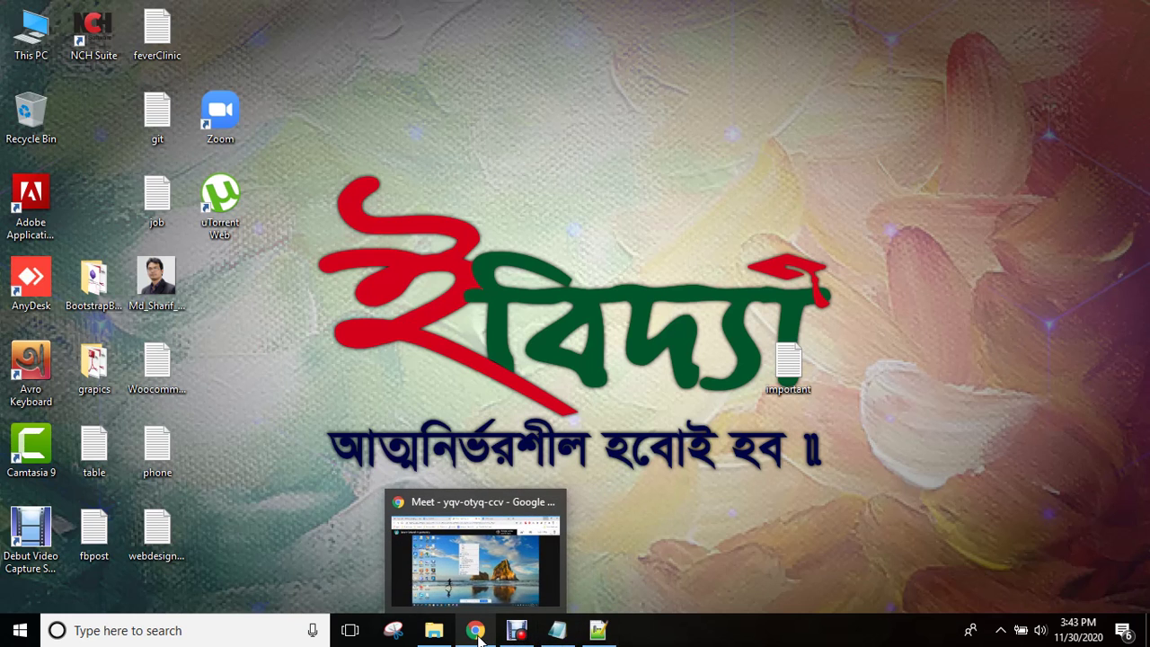
pyautogui.click(484, 590)
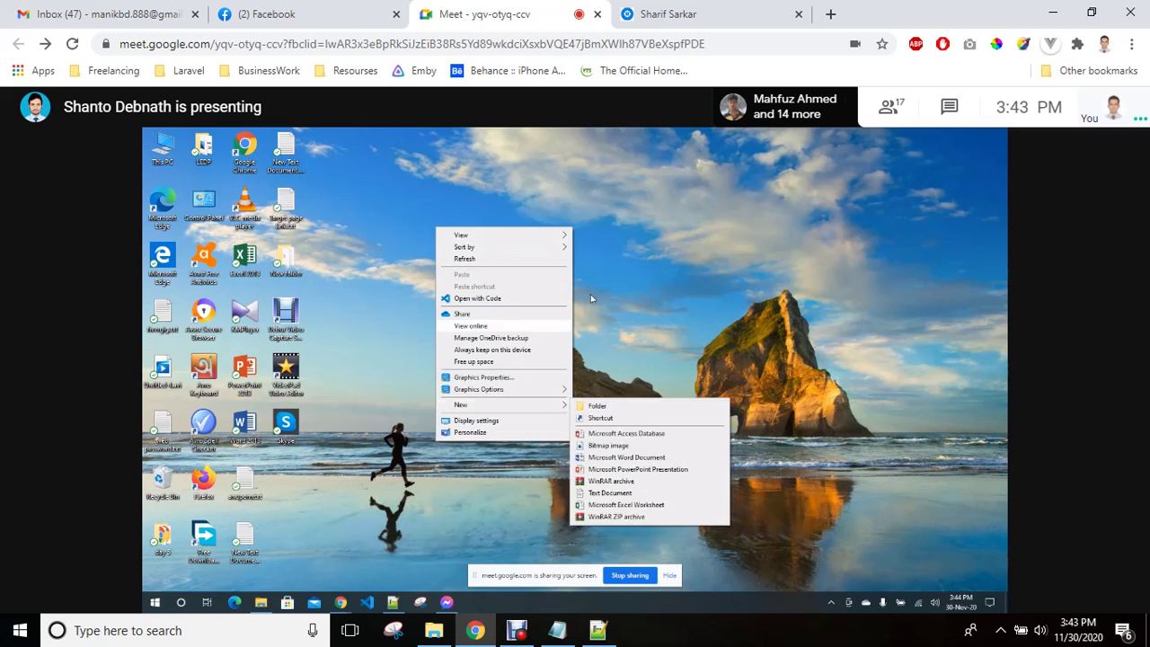
pyautogui.click(508, 258)
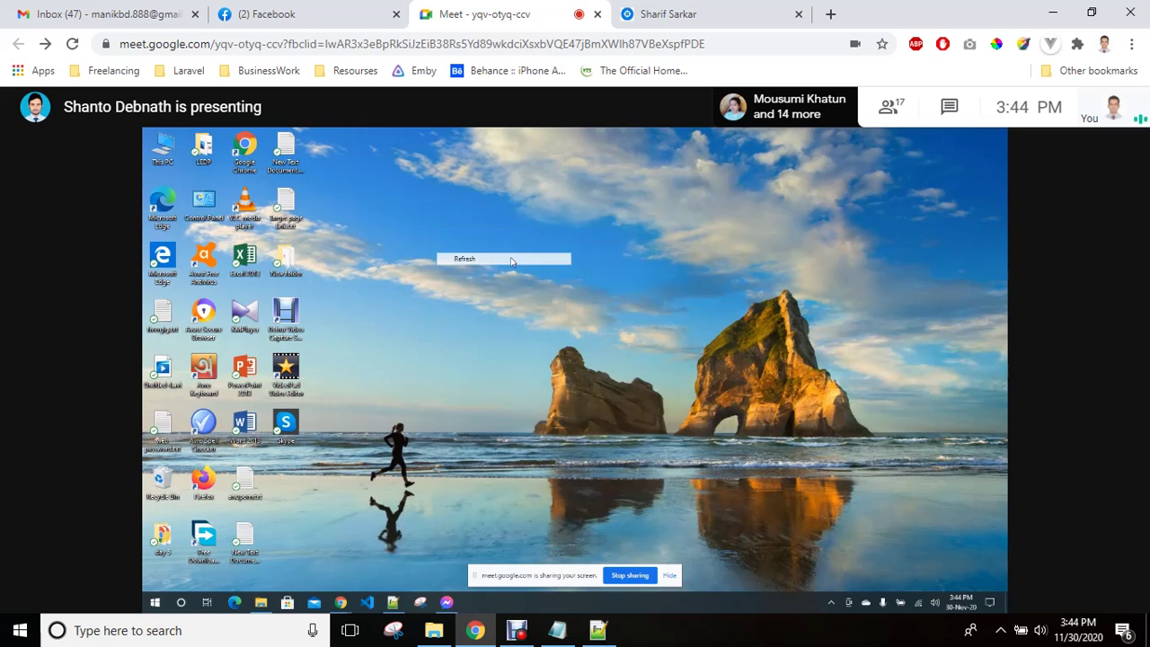
pyautogui.rightClick(687, 170)
pyautogui.click(620, 203)
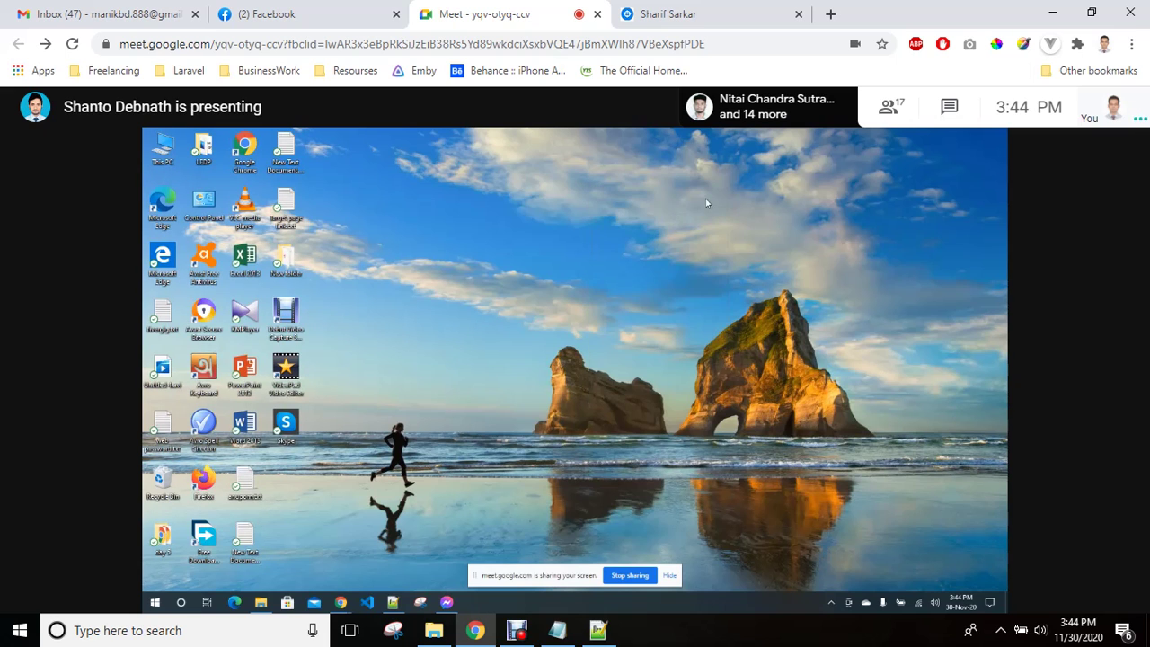
# - Unpin the student's presentation in the Meet call and bring up the Debut recorder window
pyautogui.moveTo(543, 377)
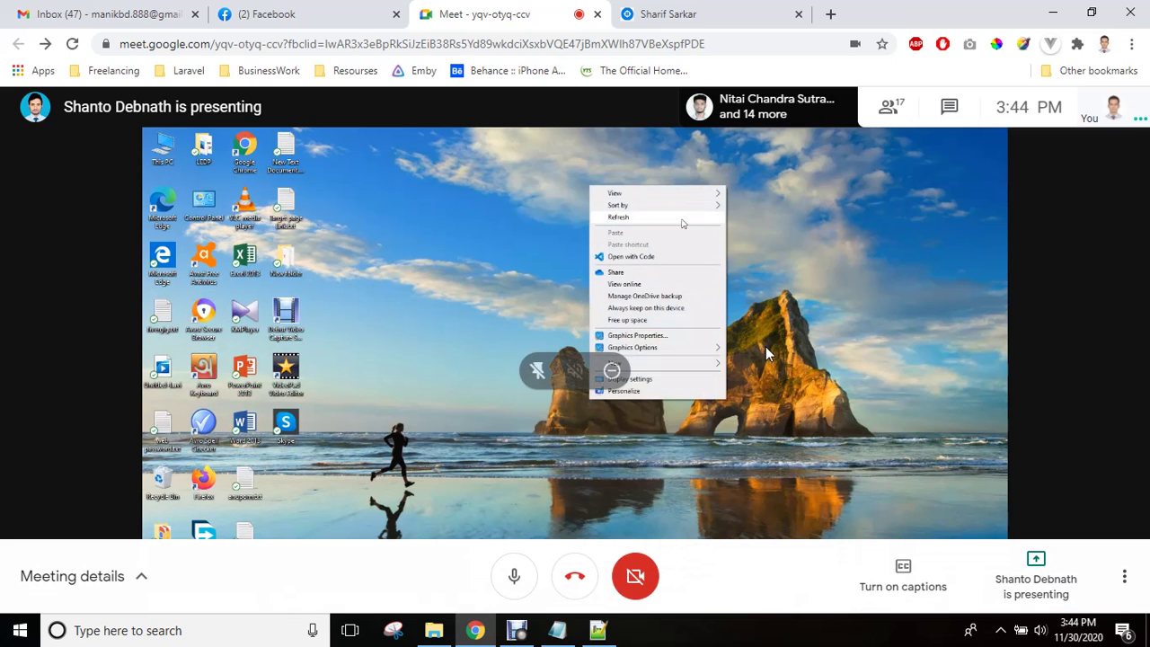
pyautogui.click(543, 374)
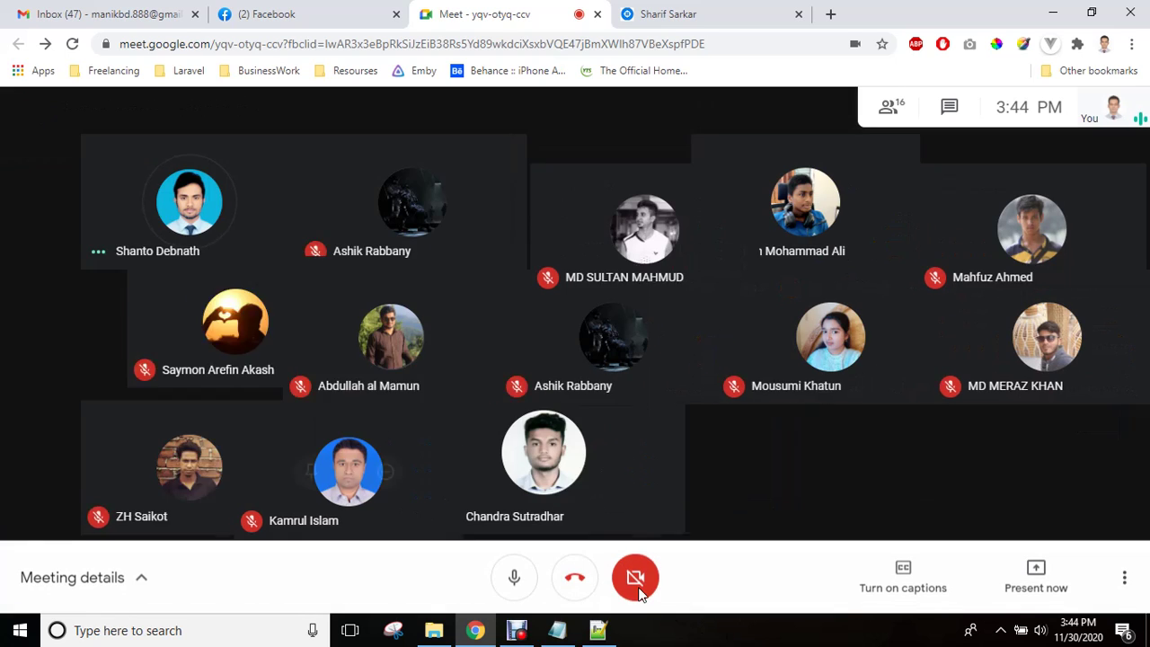
pyautogui.click(517, 632)
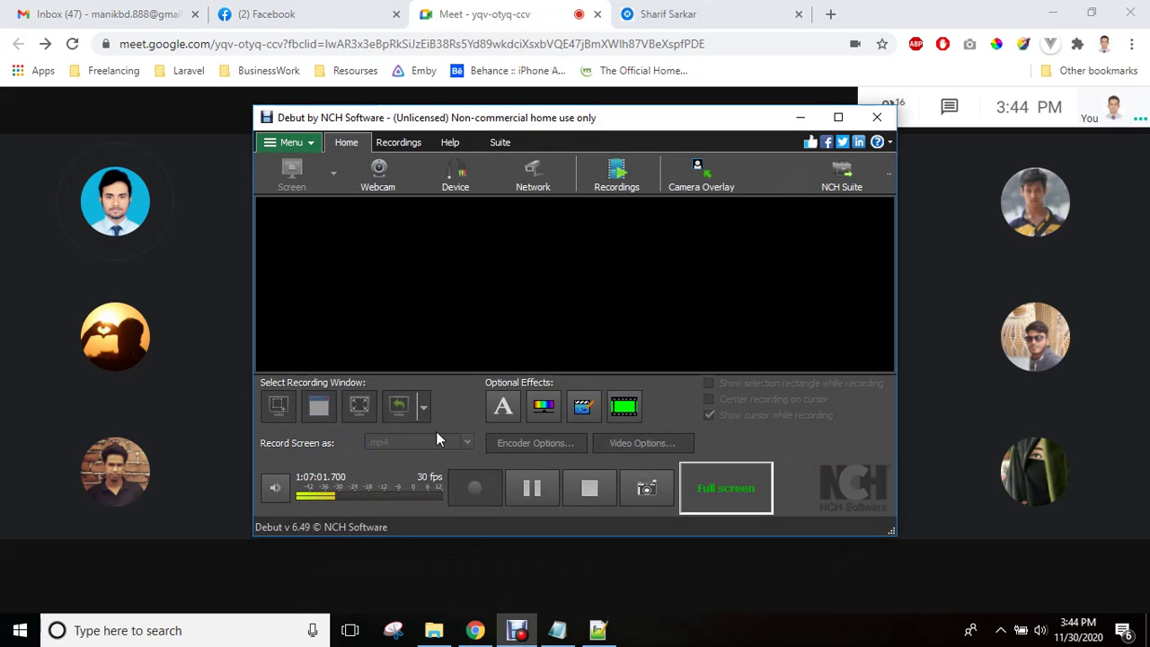